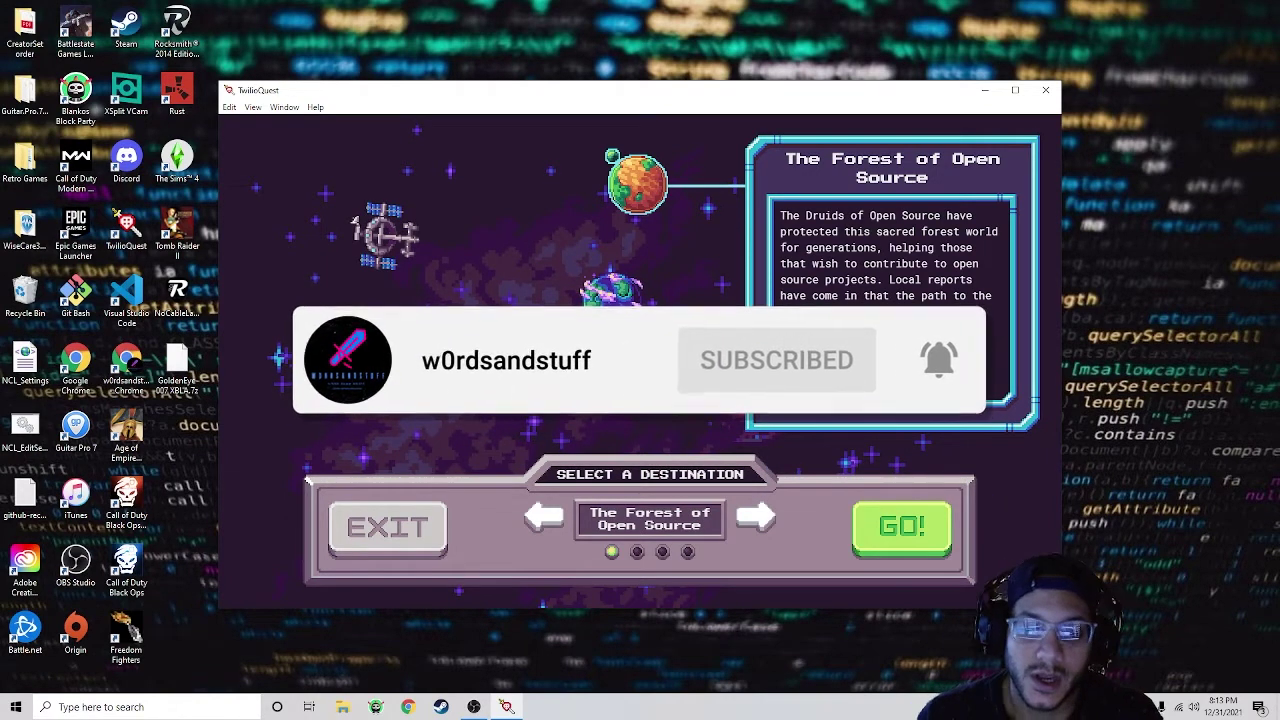
Step: Browse past API Academy and The Pythonic Temple, then depart for The Forest of Open Source
left_click(662, 552)
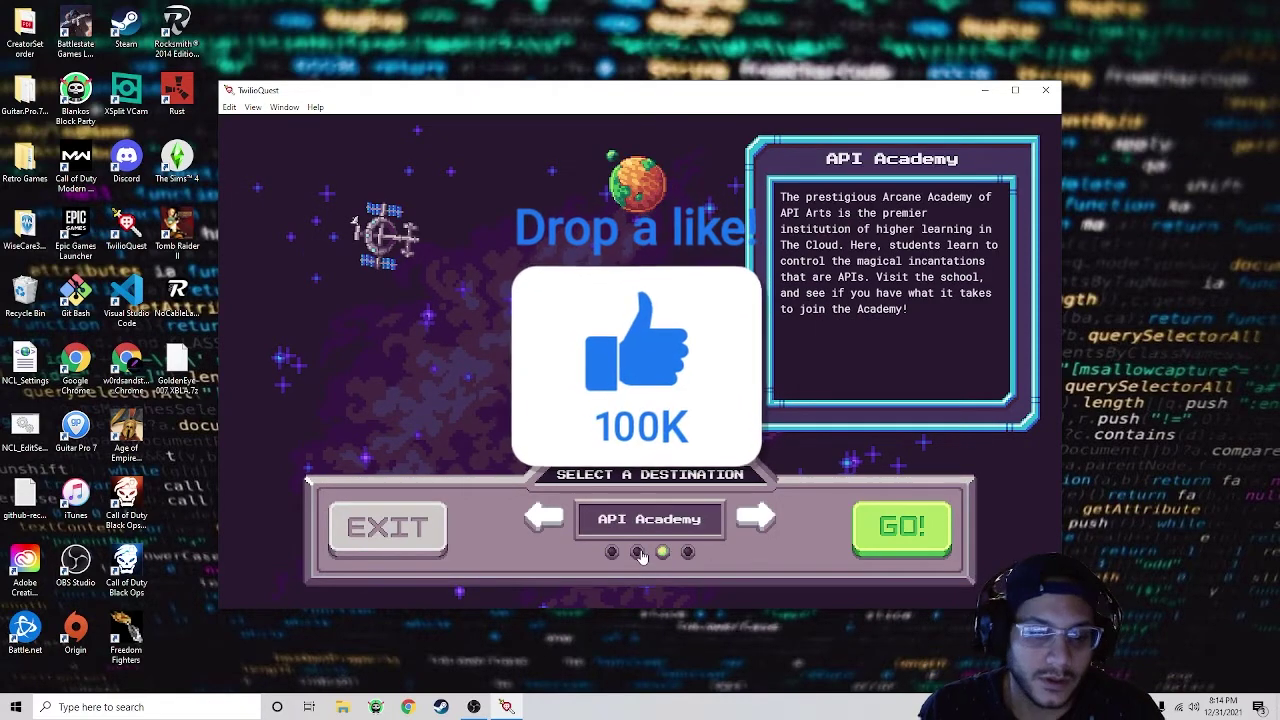
left_click(638, 553)
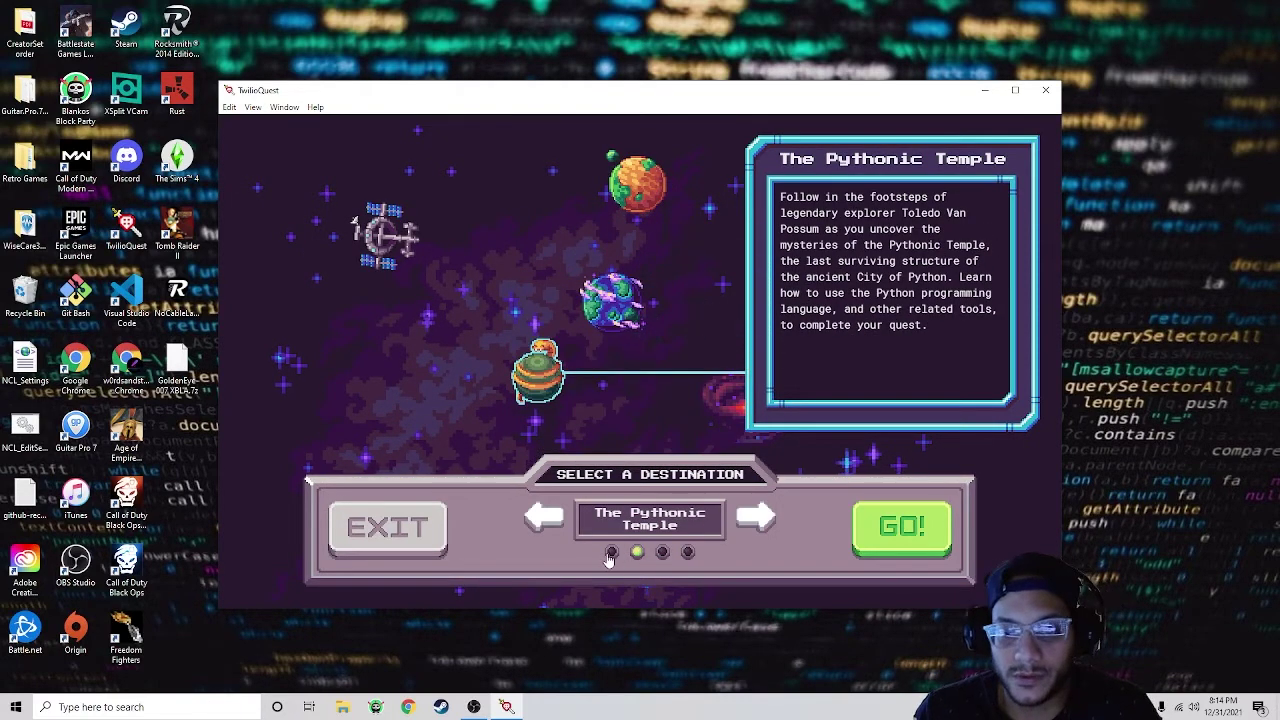
left_click(611, 553)
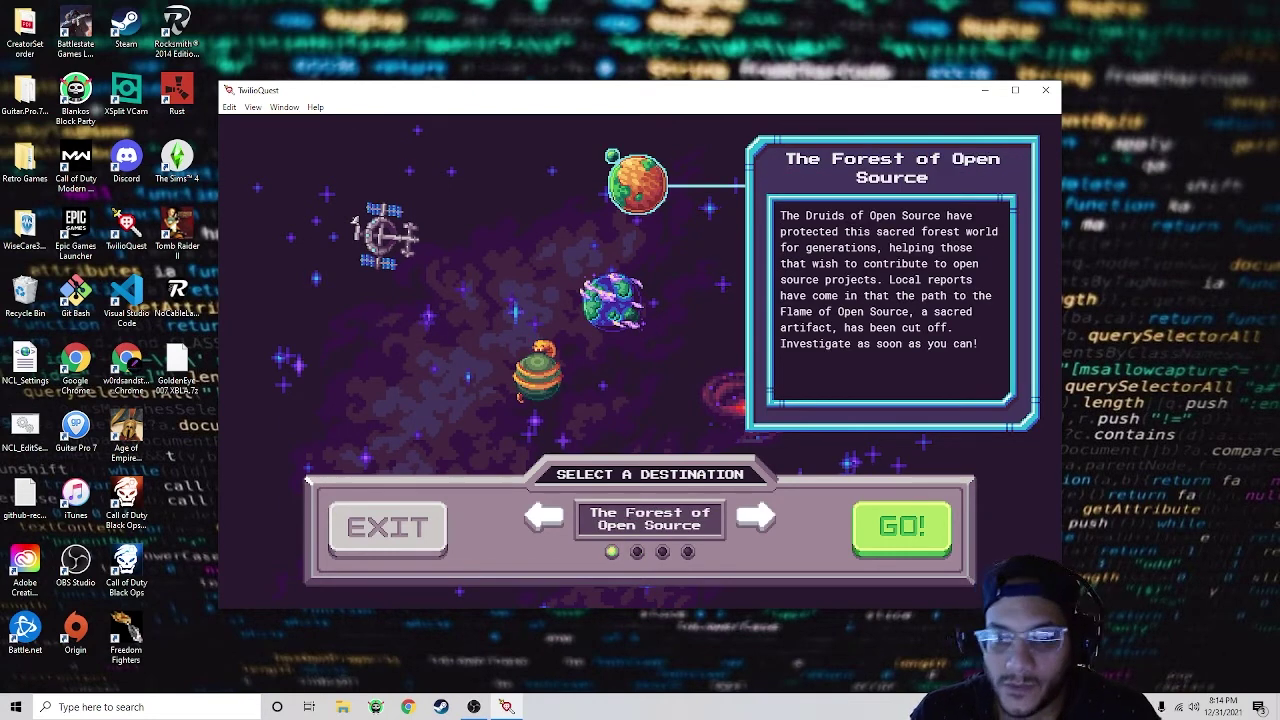
left_click(898, 538)
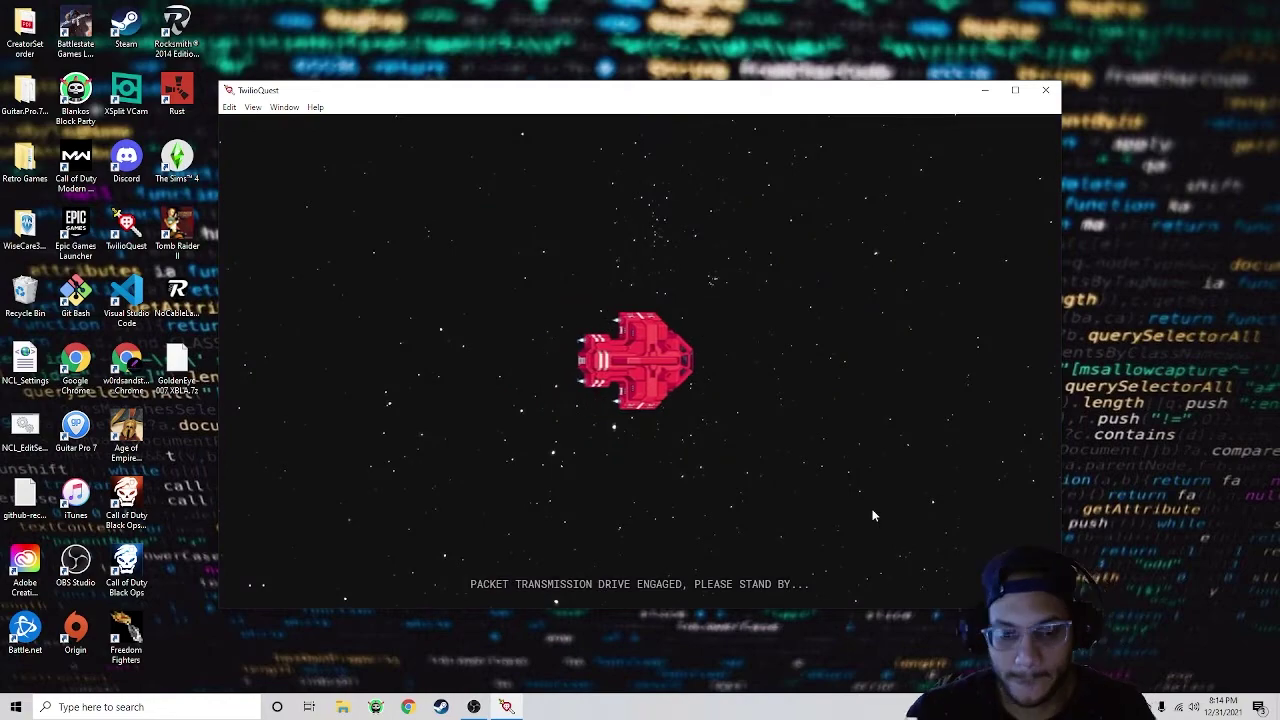
Step: Walk across the bridge to the Druidic Leader, finish the conversation, and dismiss the forest-path hint
key("Down")
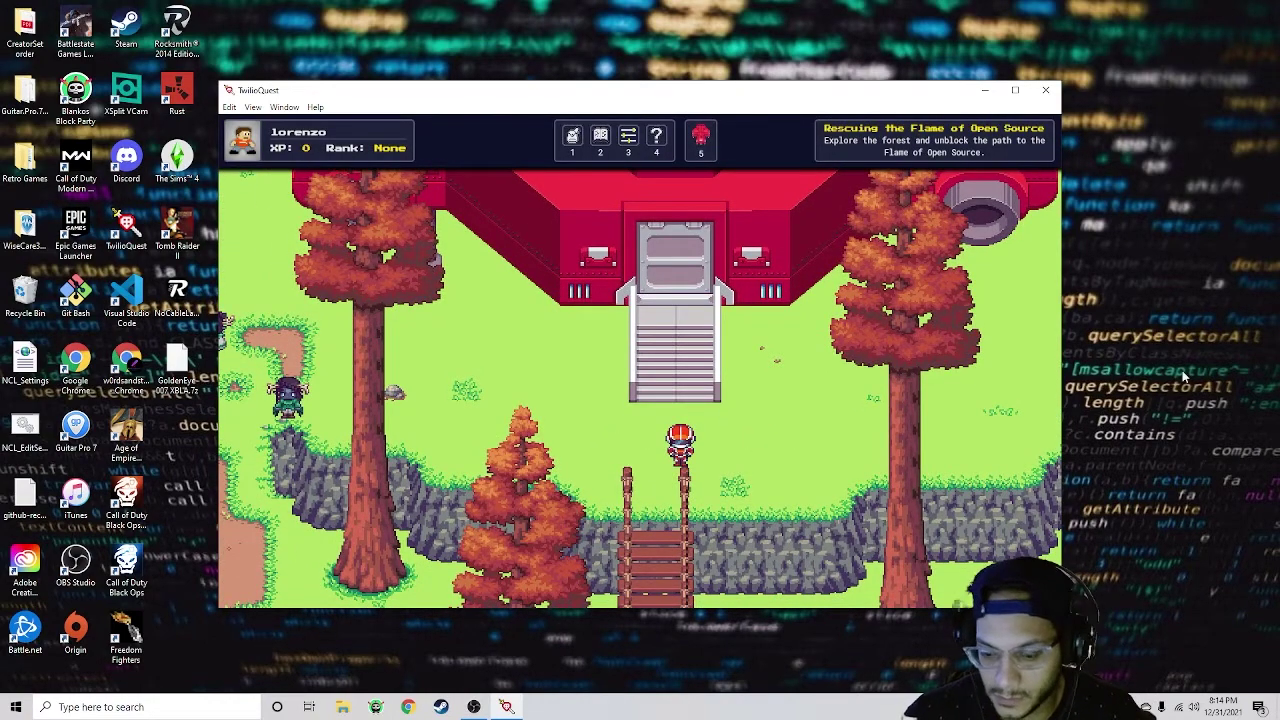
key("Left")
key("Down")
key("Down")
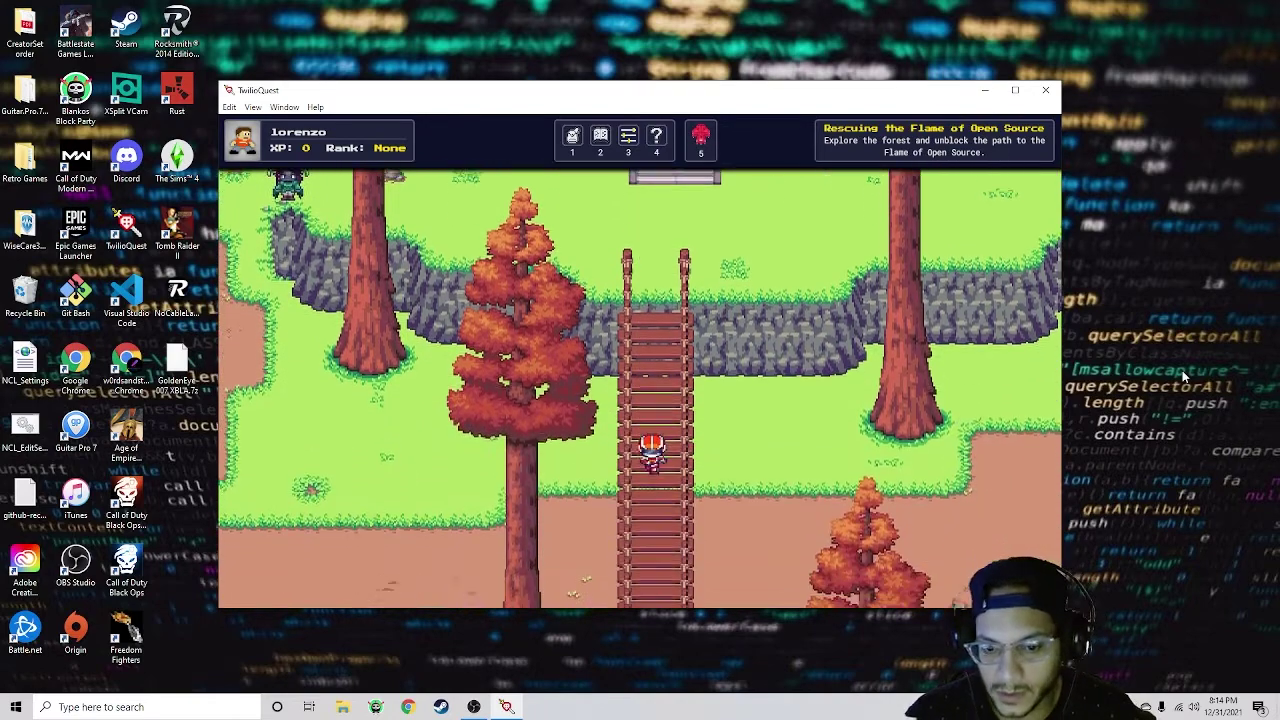
key("Down")
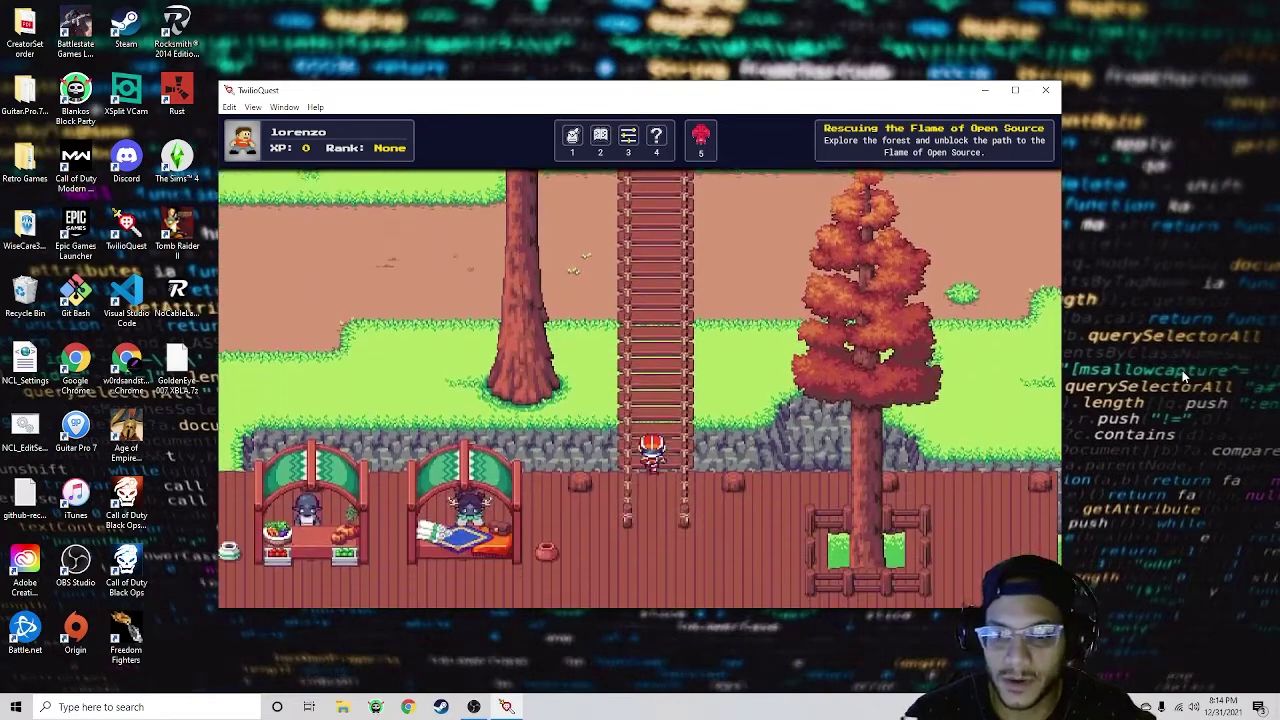
key("Down")
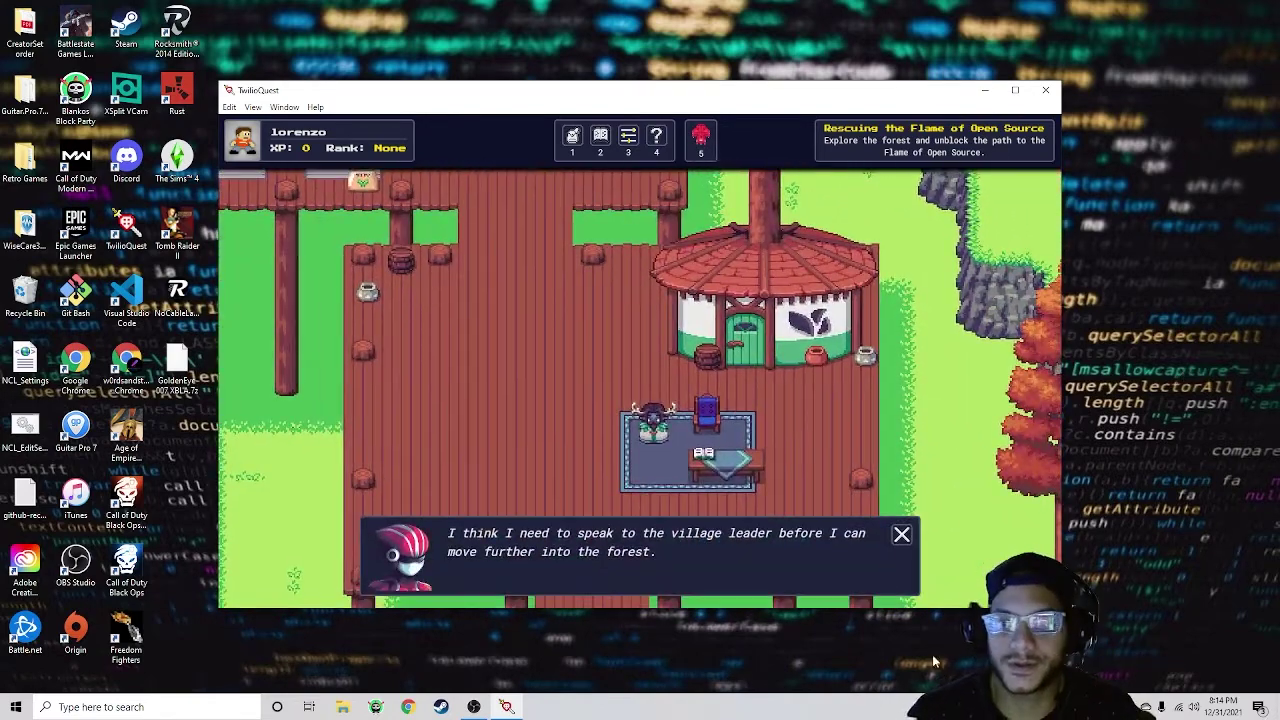
key("Right")
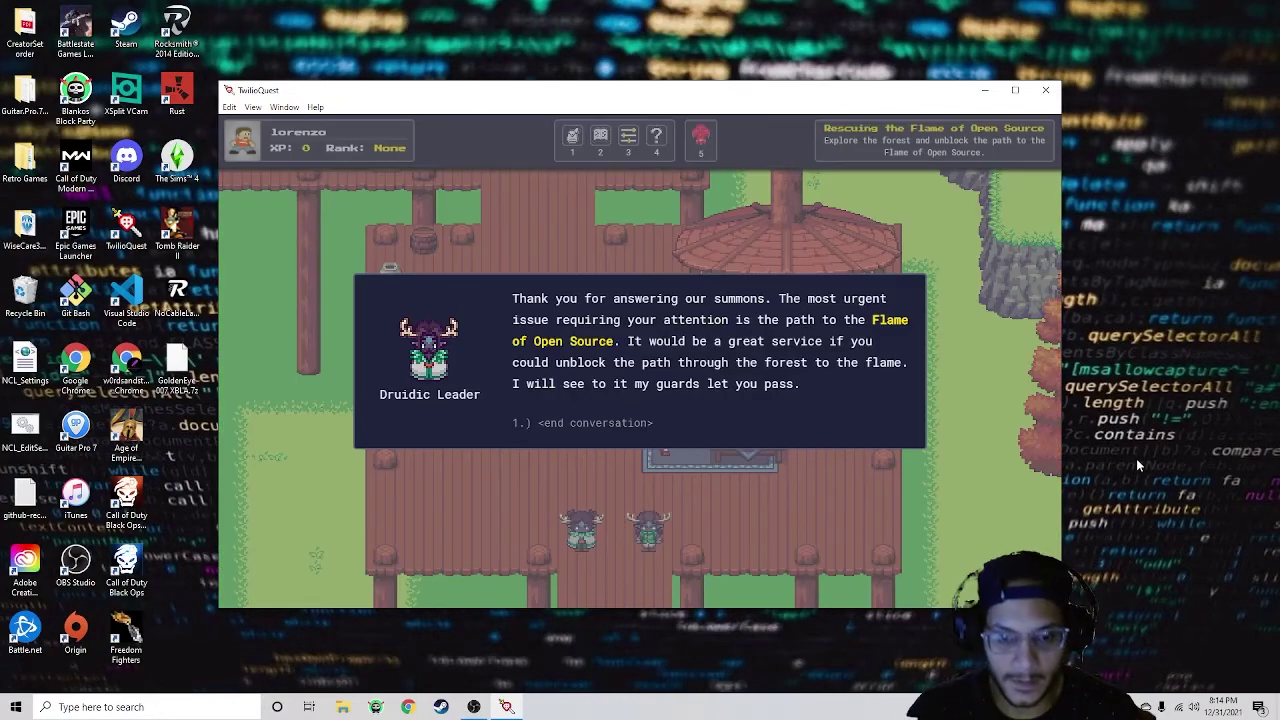
key("1")
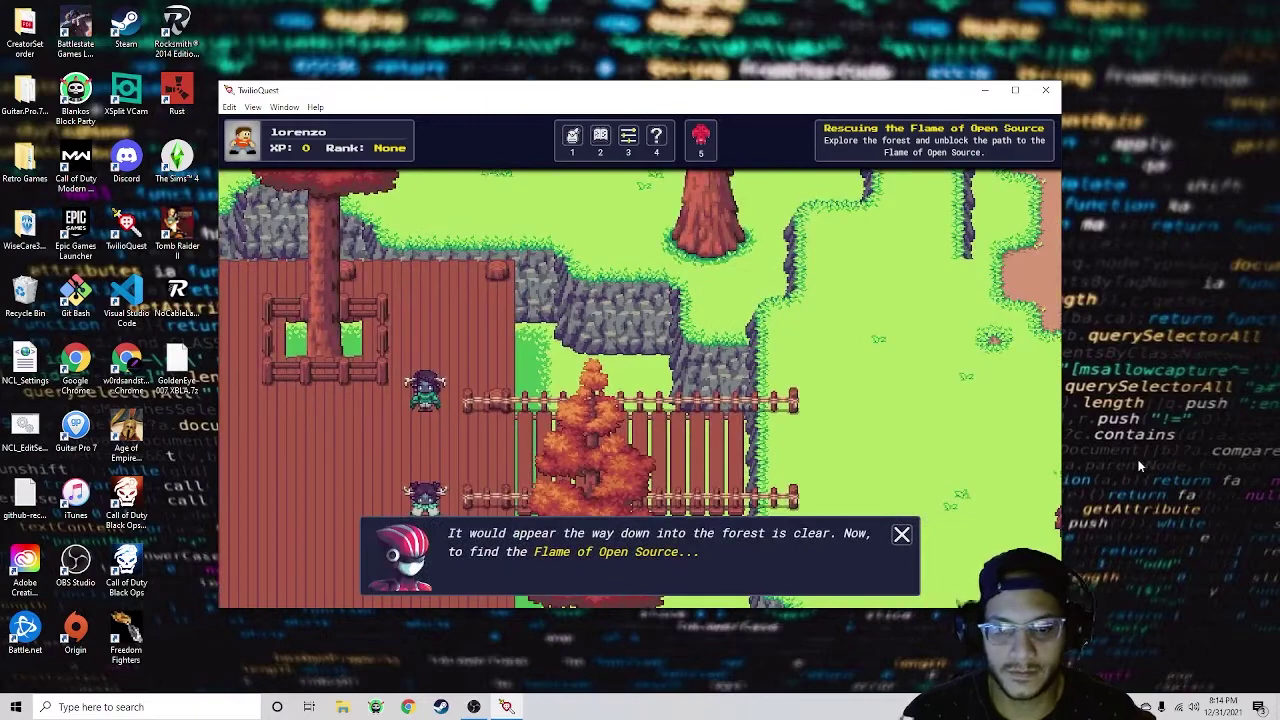
left_click(901, 537)
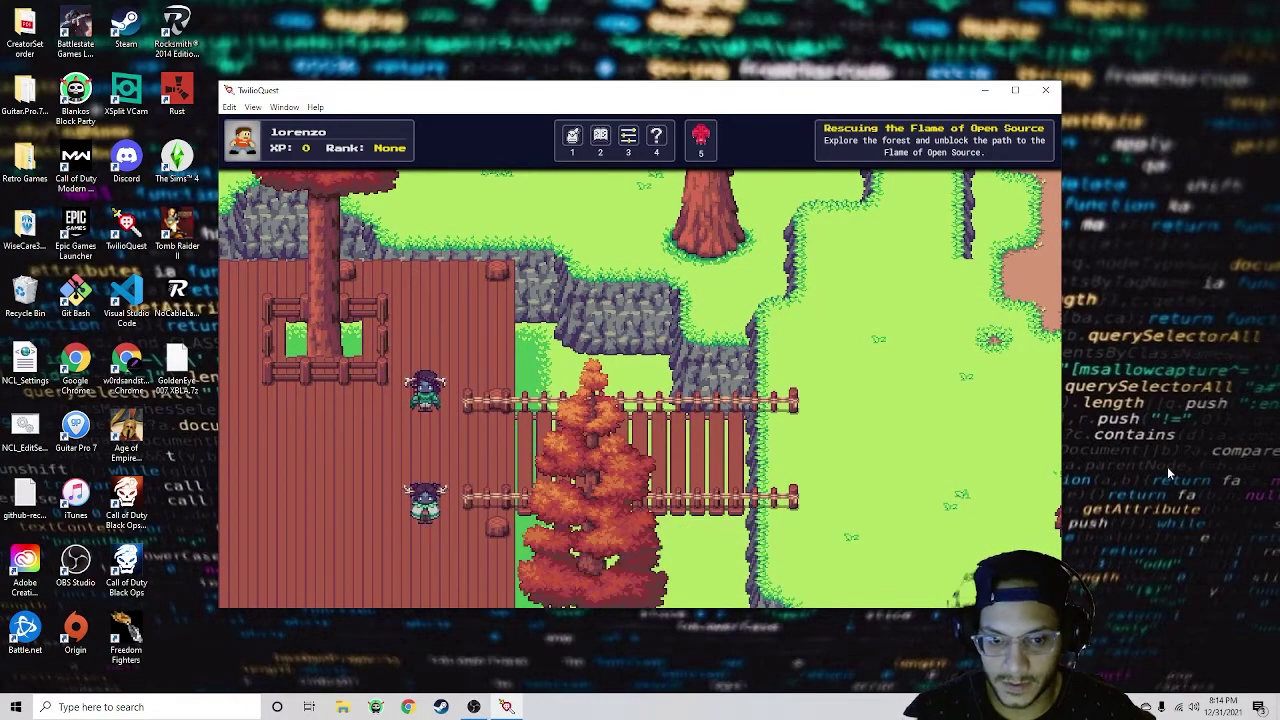
Step: Walk through the village and forest to the terminal and open the Join GitHub objective
key("Up")
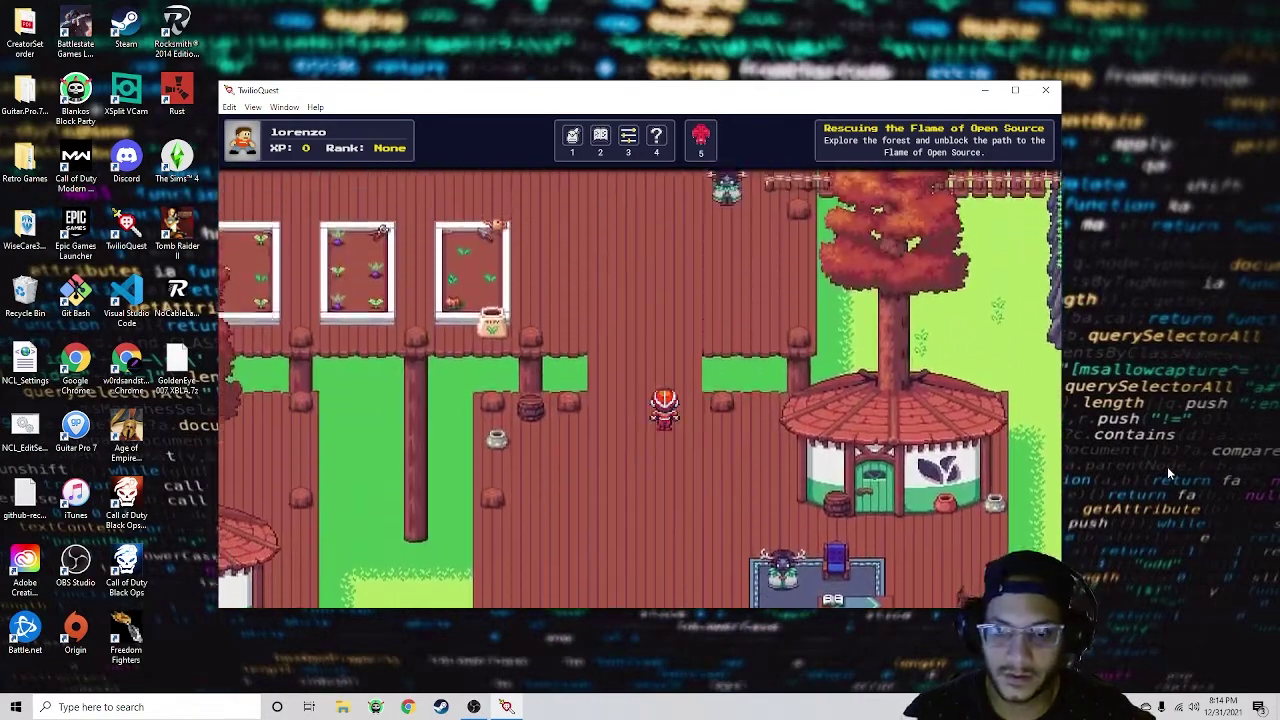
key("Up")
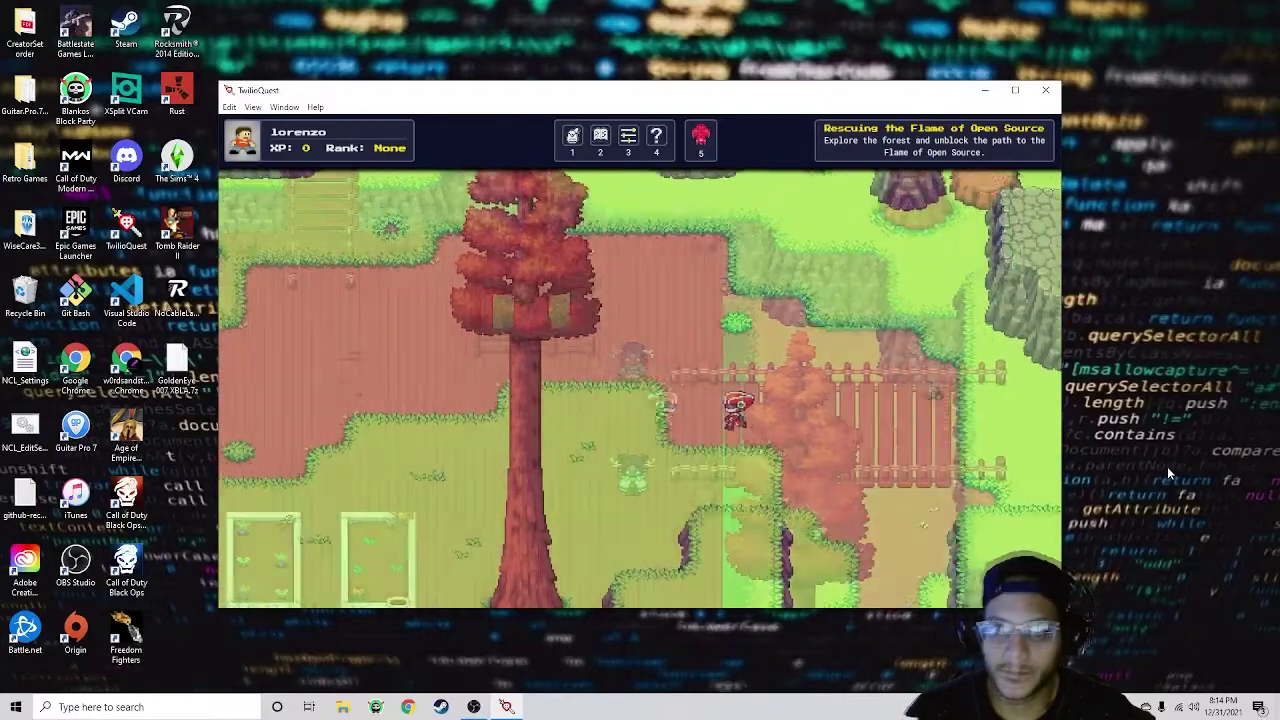
key("Left")
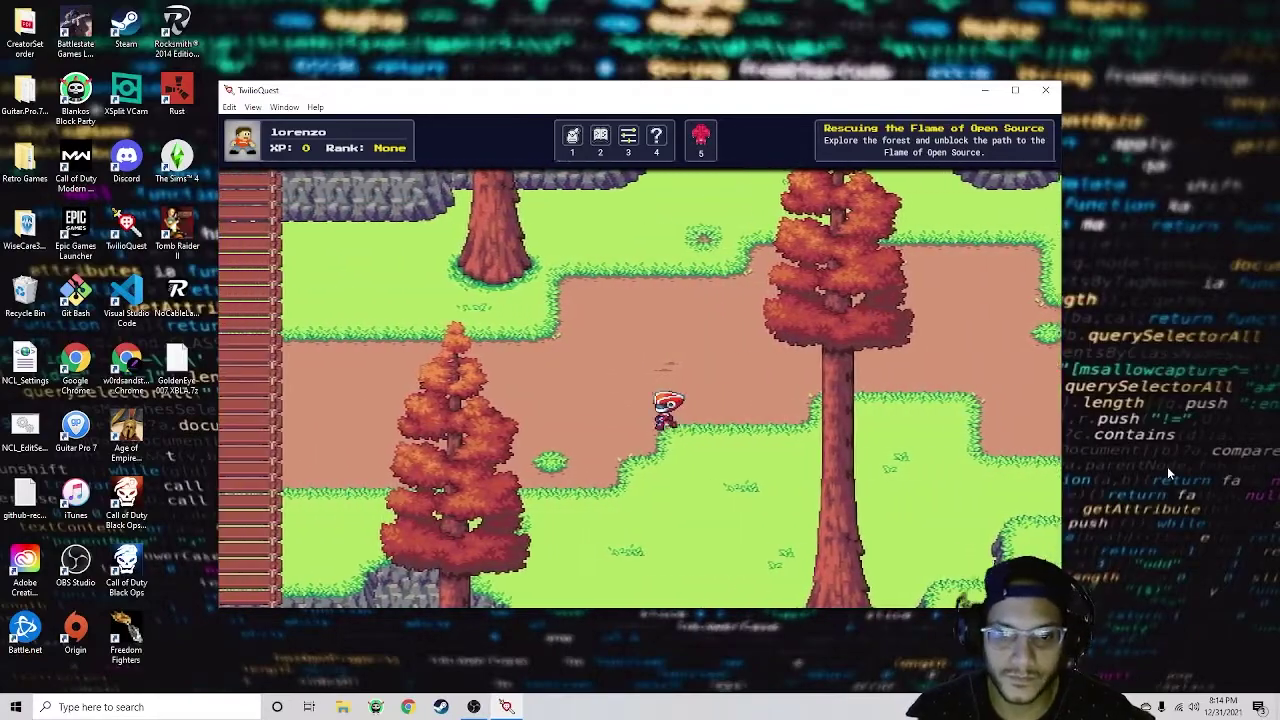
key("Up")
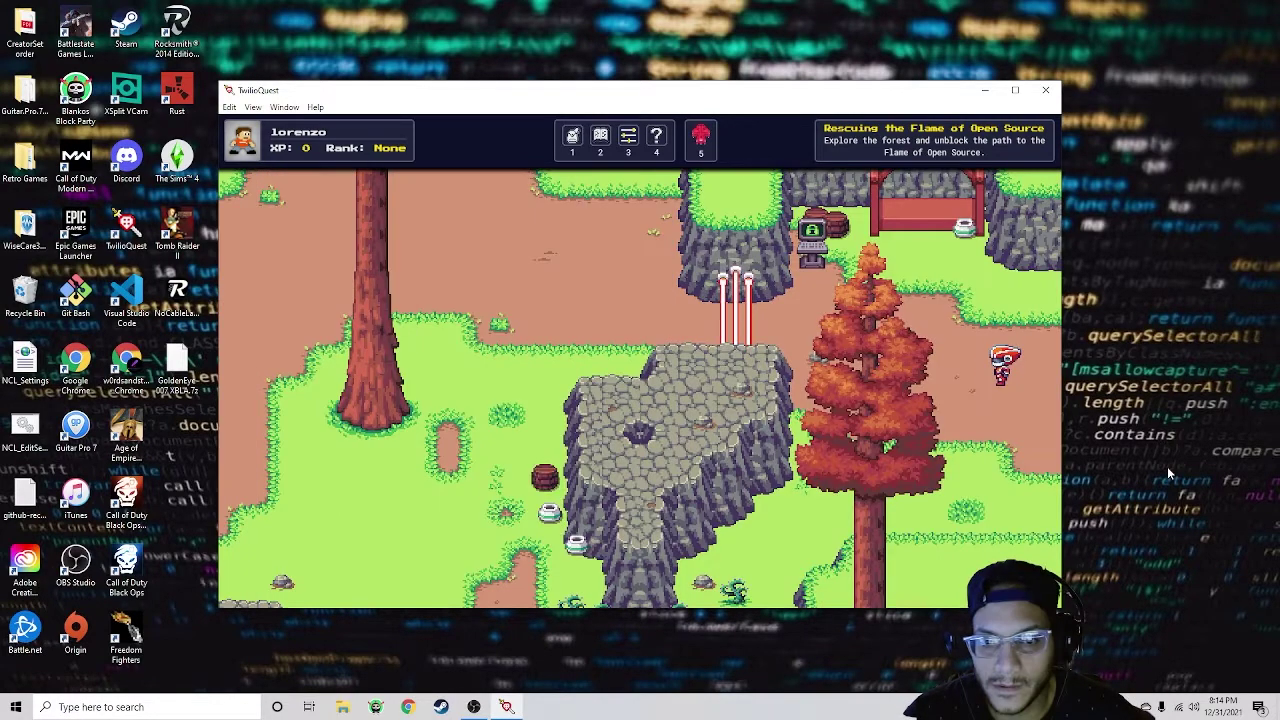
key("Down")
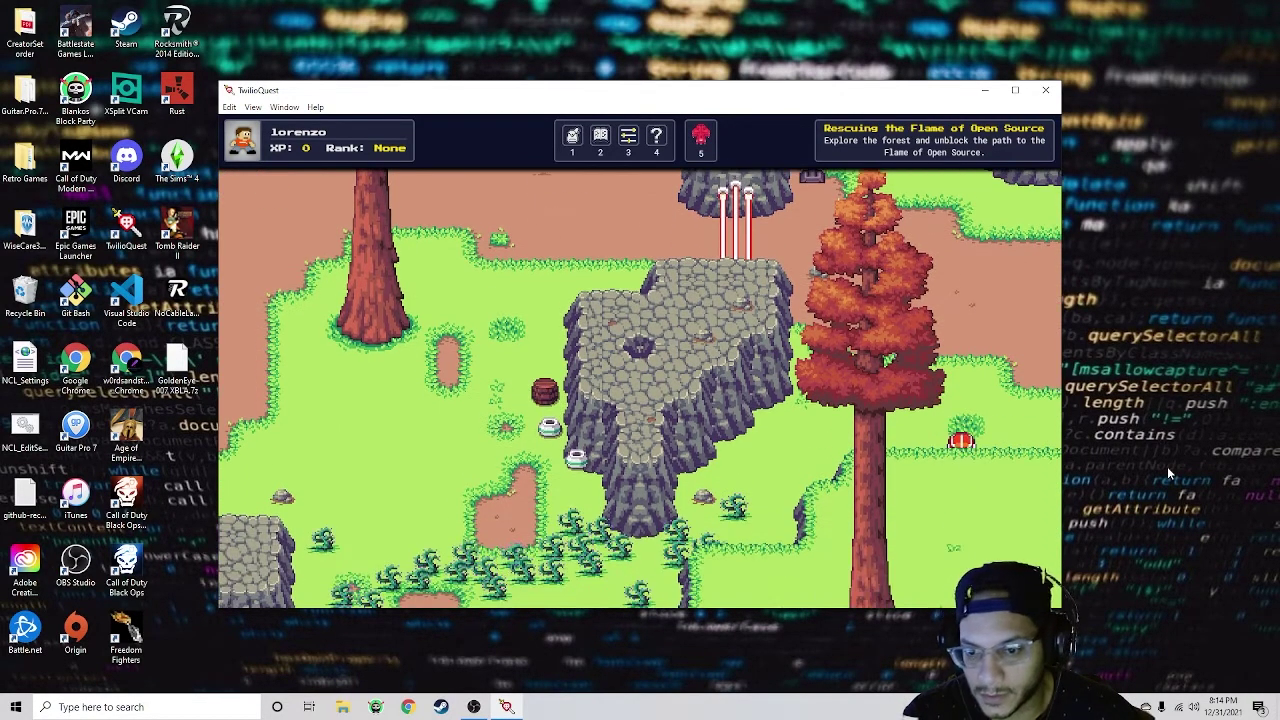
key("Up")
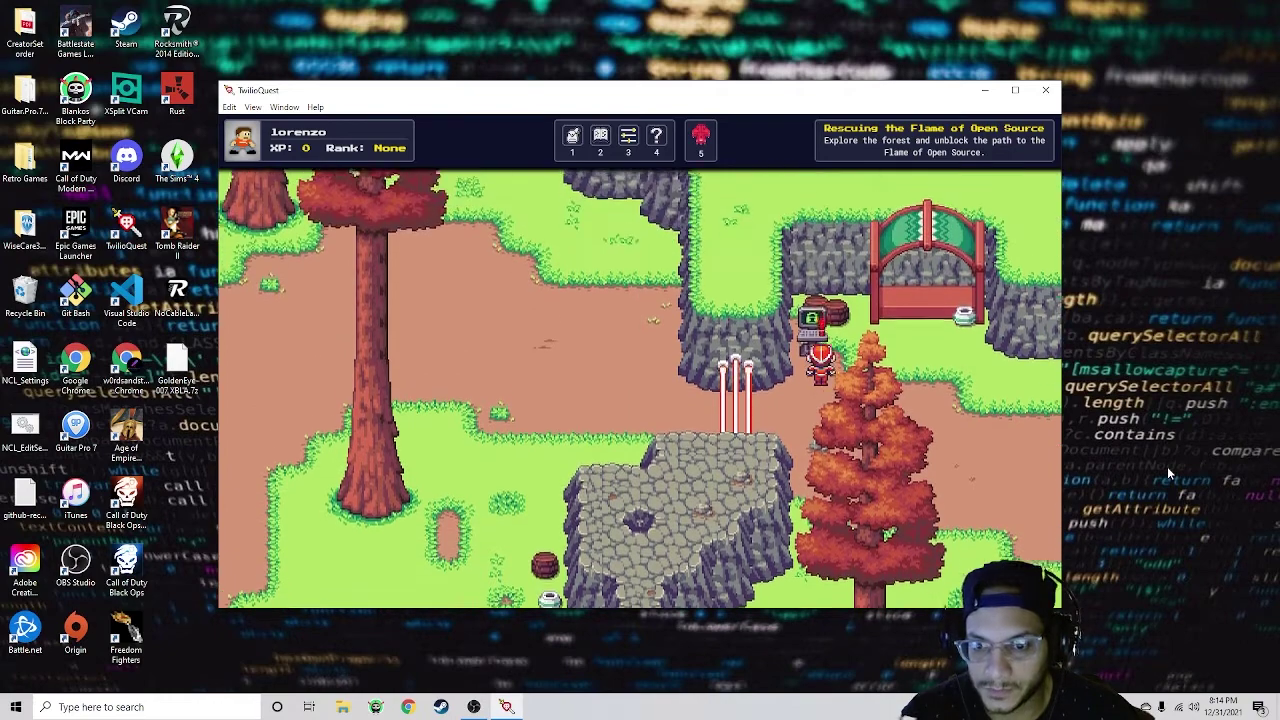
key("space")
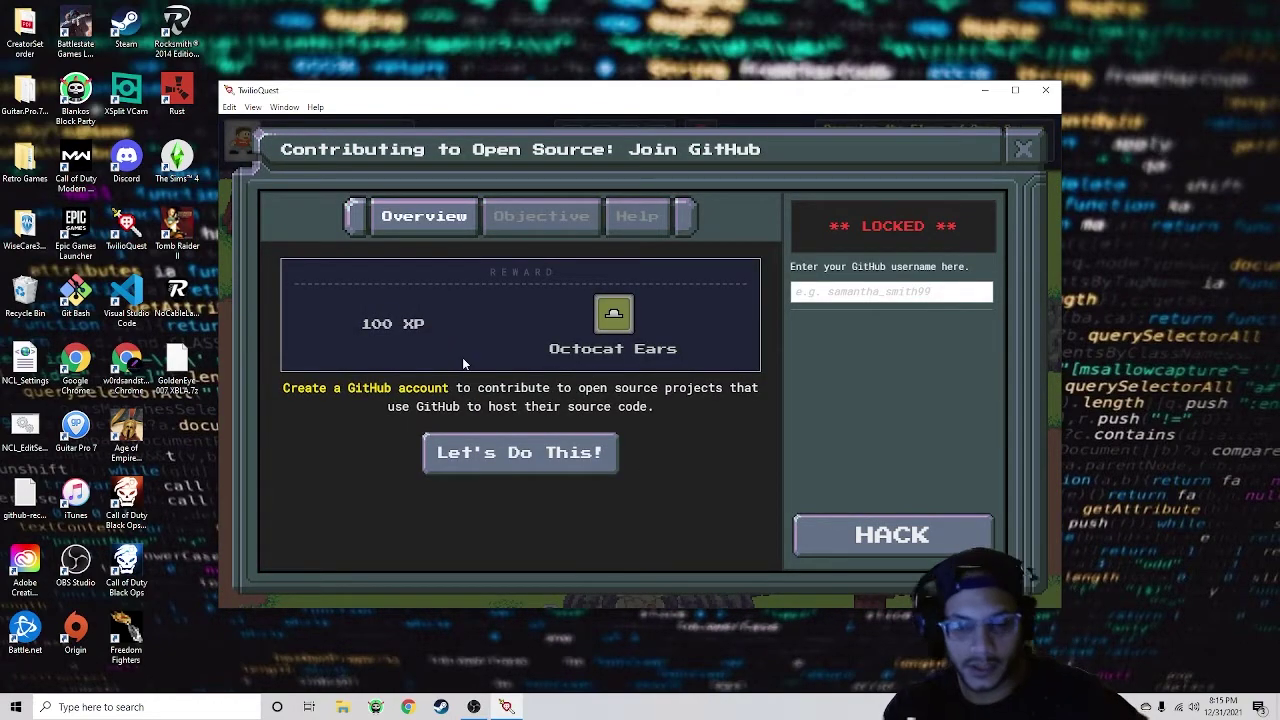
Step: Read the Join GitHub objective and its help on making a GitHub account, then close it
left_click(541, 218)
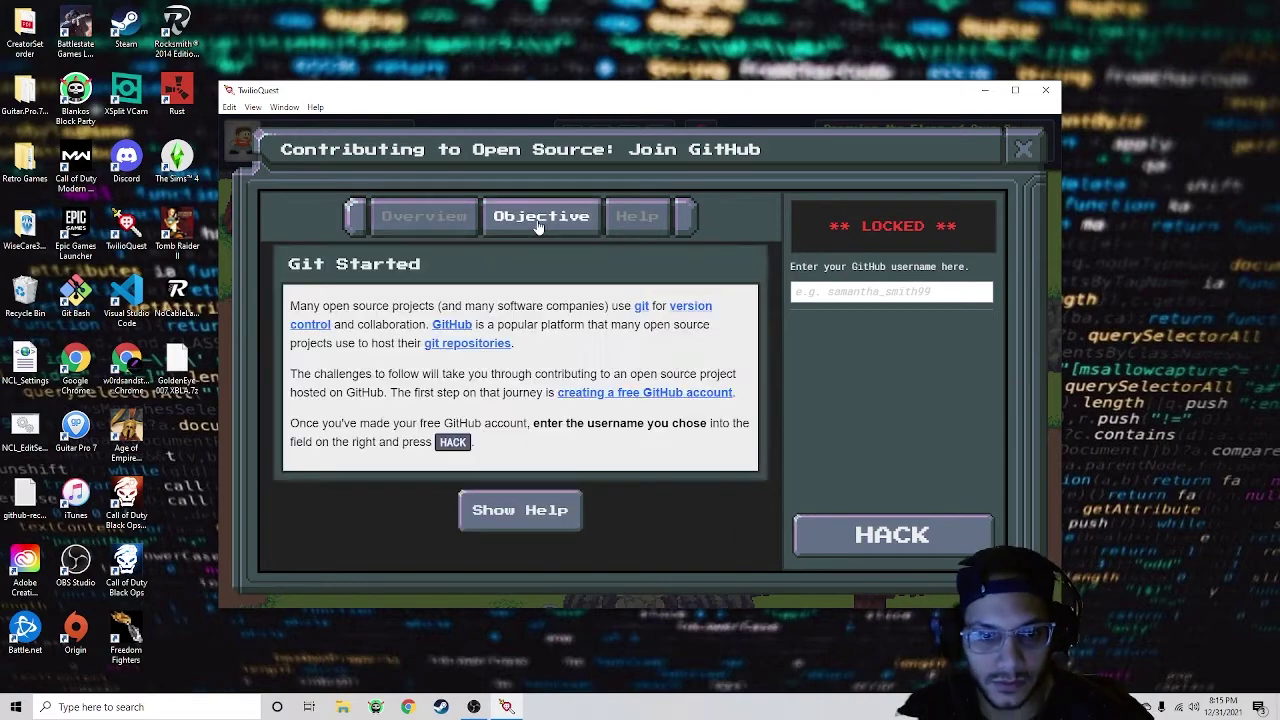
left_click(645, 224)
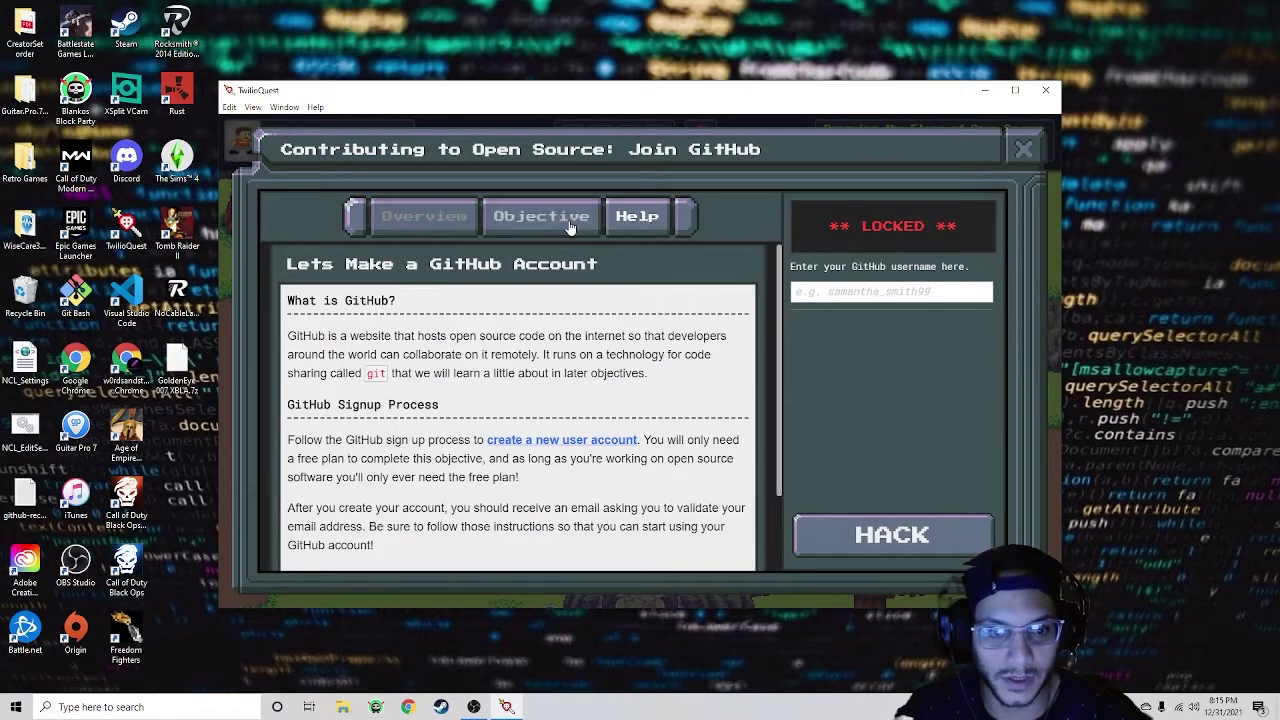
scroll(560, 350, "down", 3)
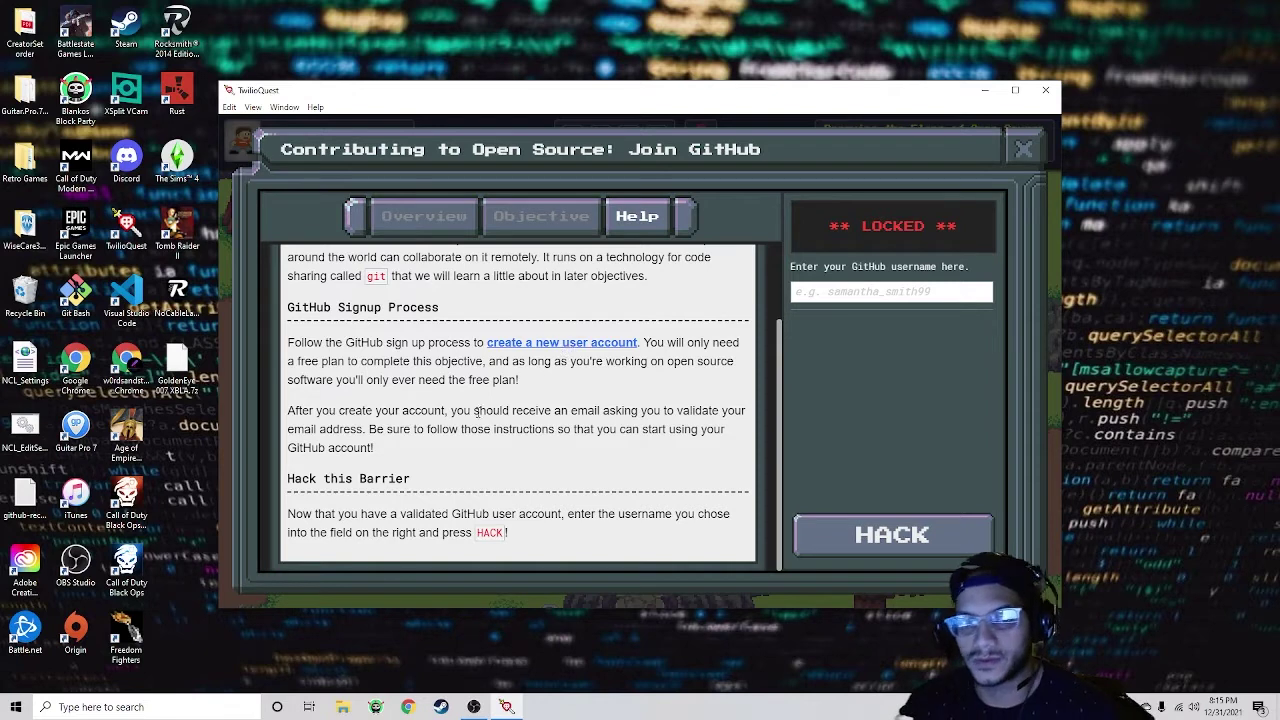
scroll(614, 326, "up", 3)
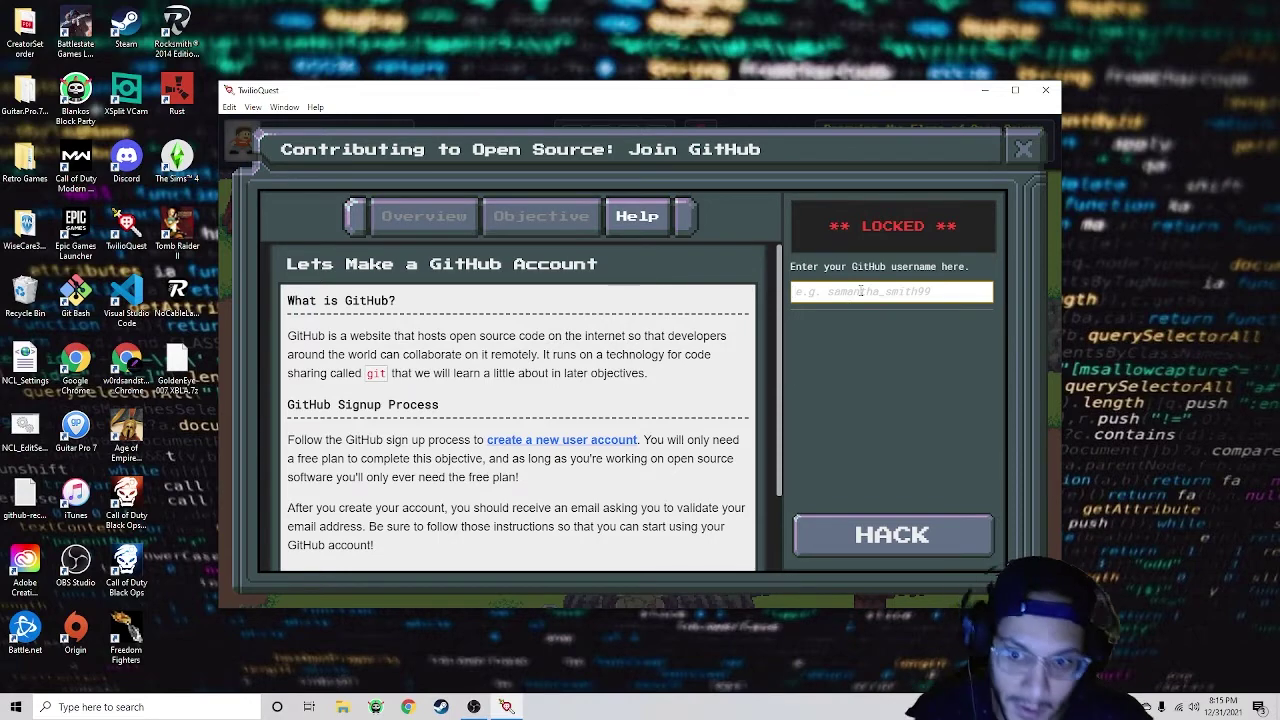
key("Escape")
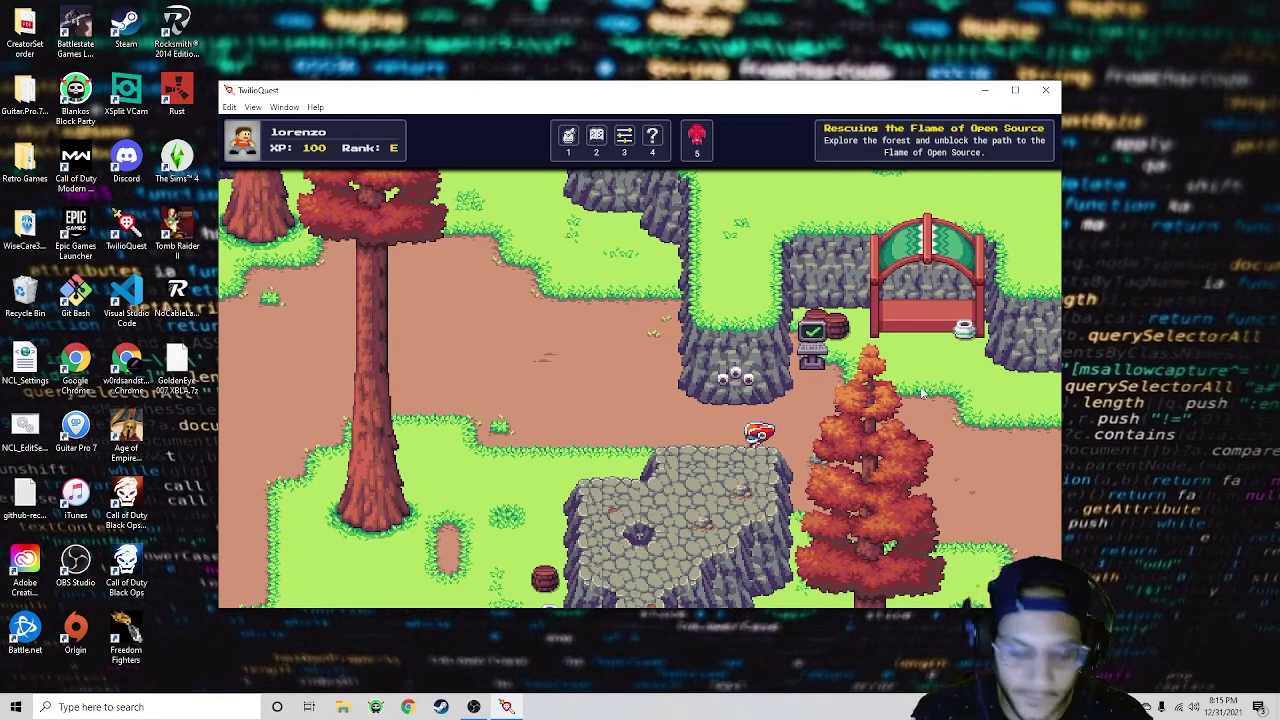
Step: Walk to the Fork a Repository terminal and open the Open Pixel Art repository link from its objective
key("Left")
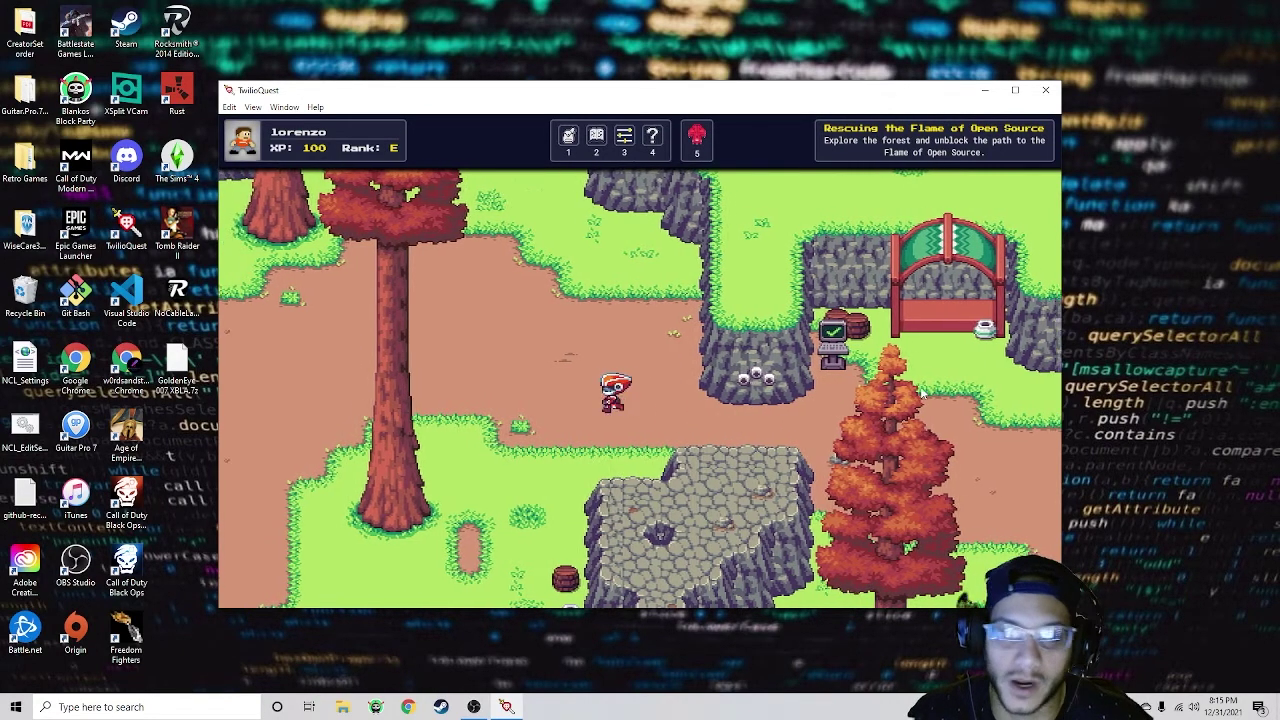
key("Down")
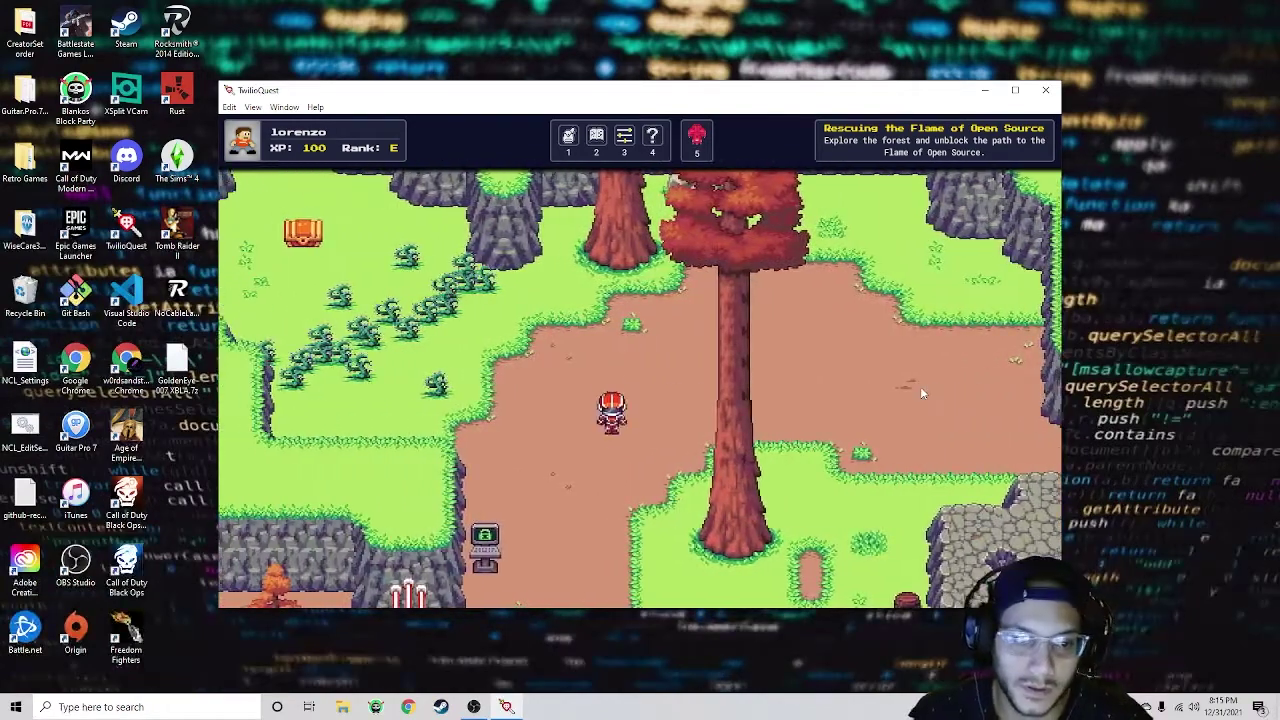
key("Left")
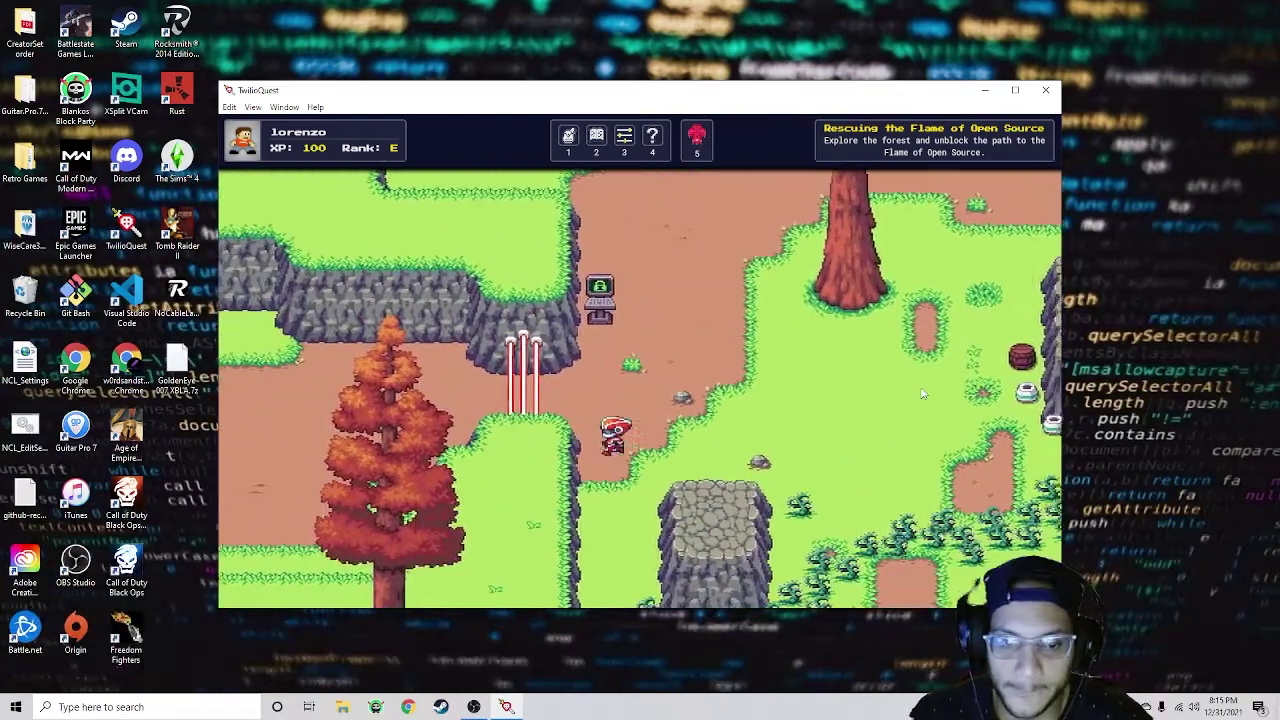
key("Up")
key("space")
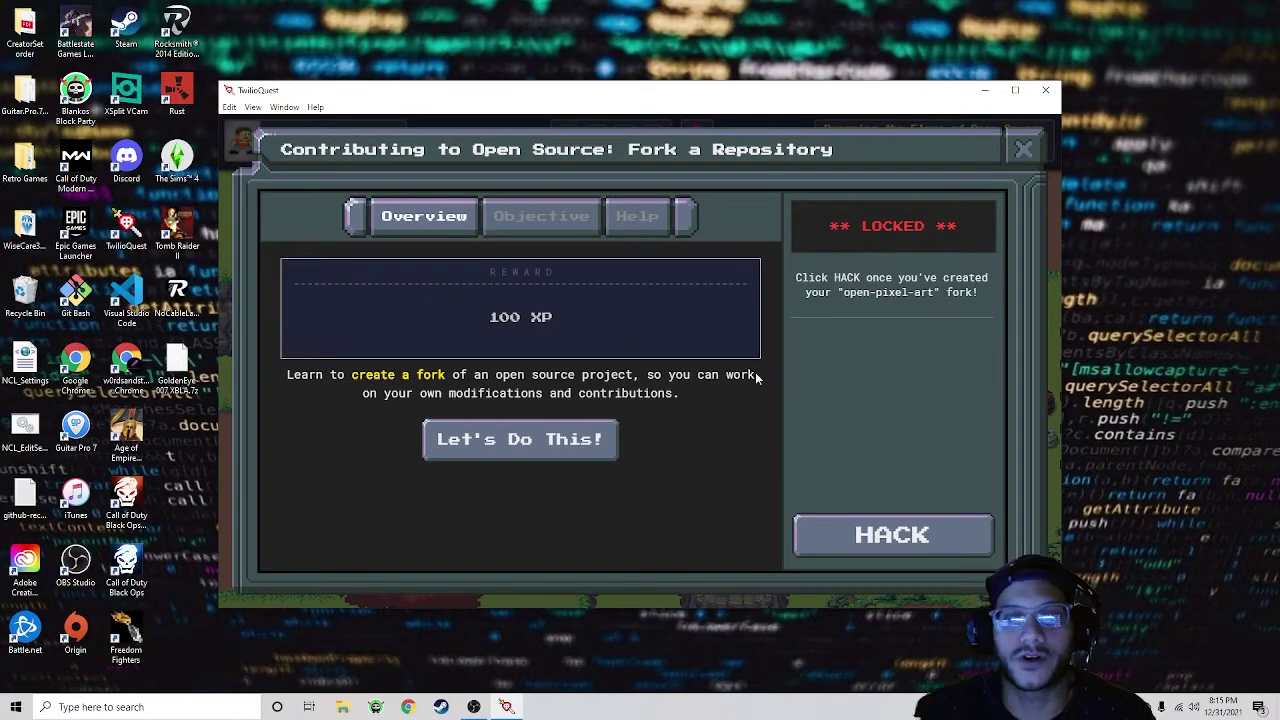
left_click(556, 227)
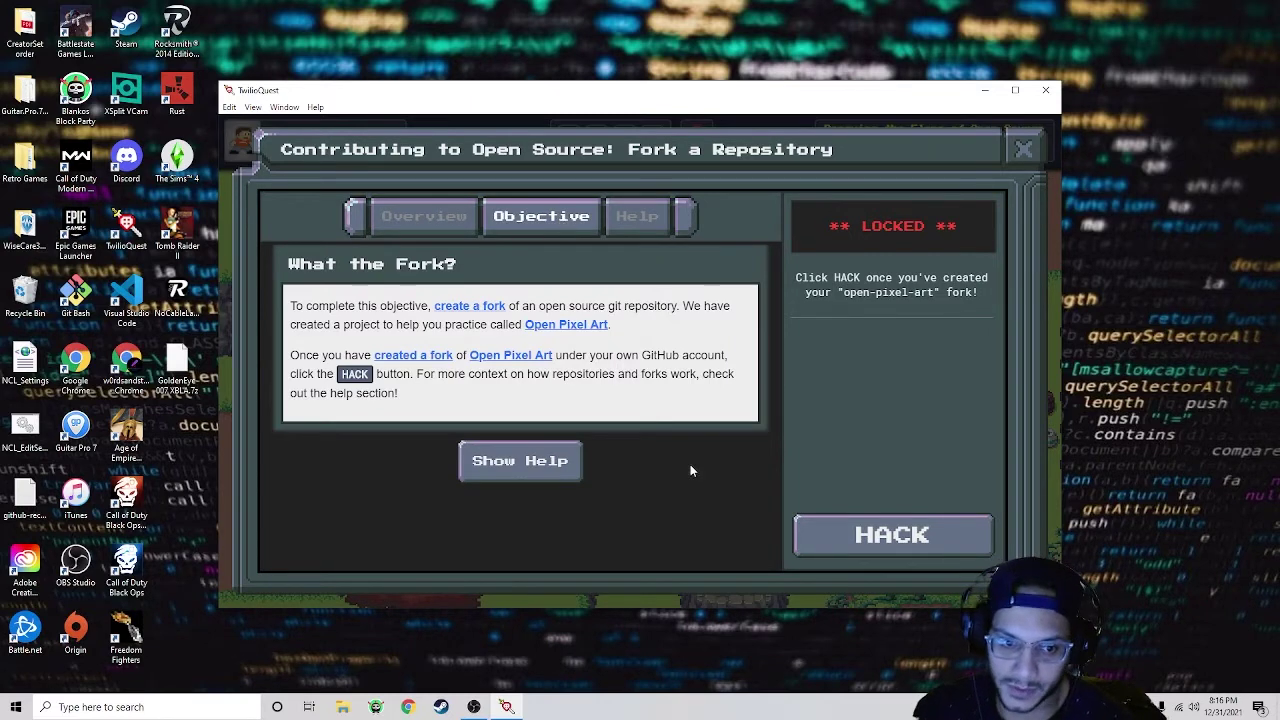
left_click(566, 326)
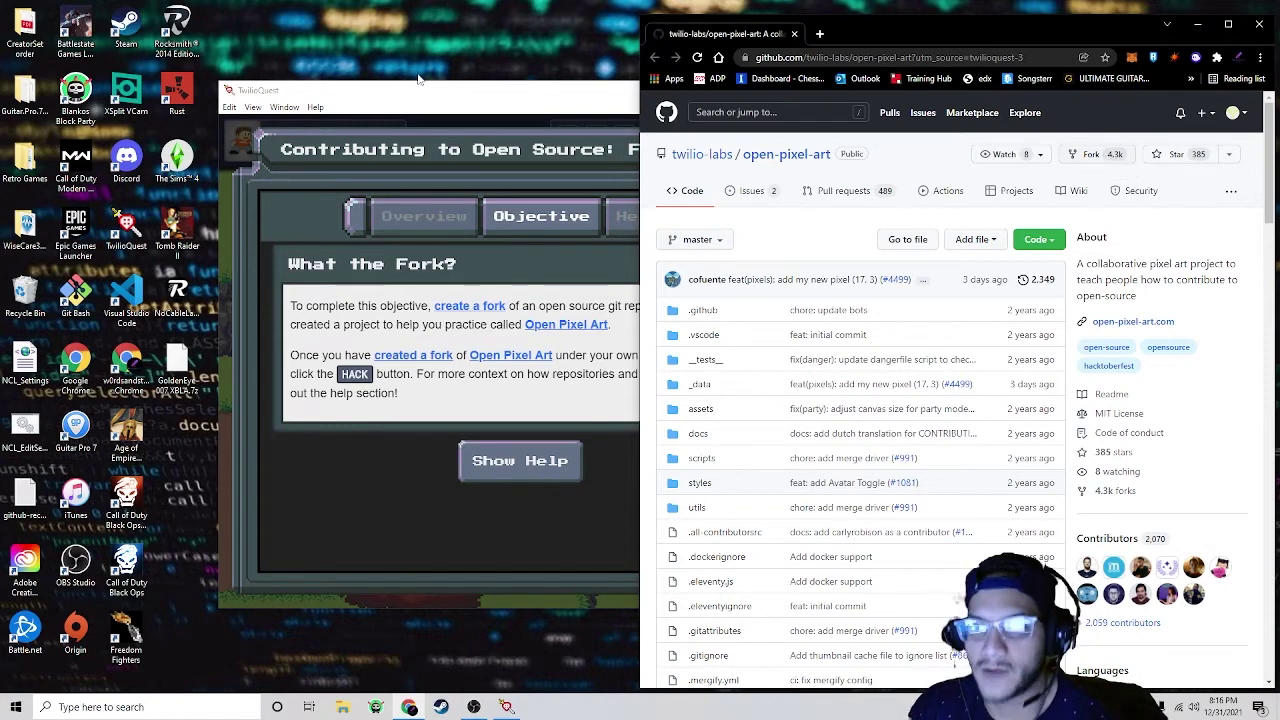
Step: Return to TwilioQuest, verify the fork with HACK, and close the success screen with DONE
key("alt+Tab")
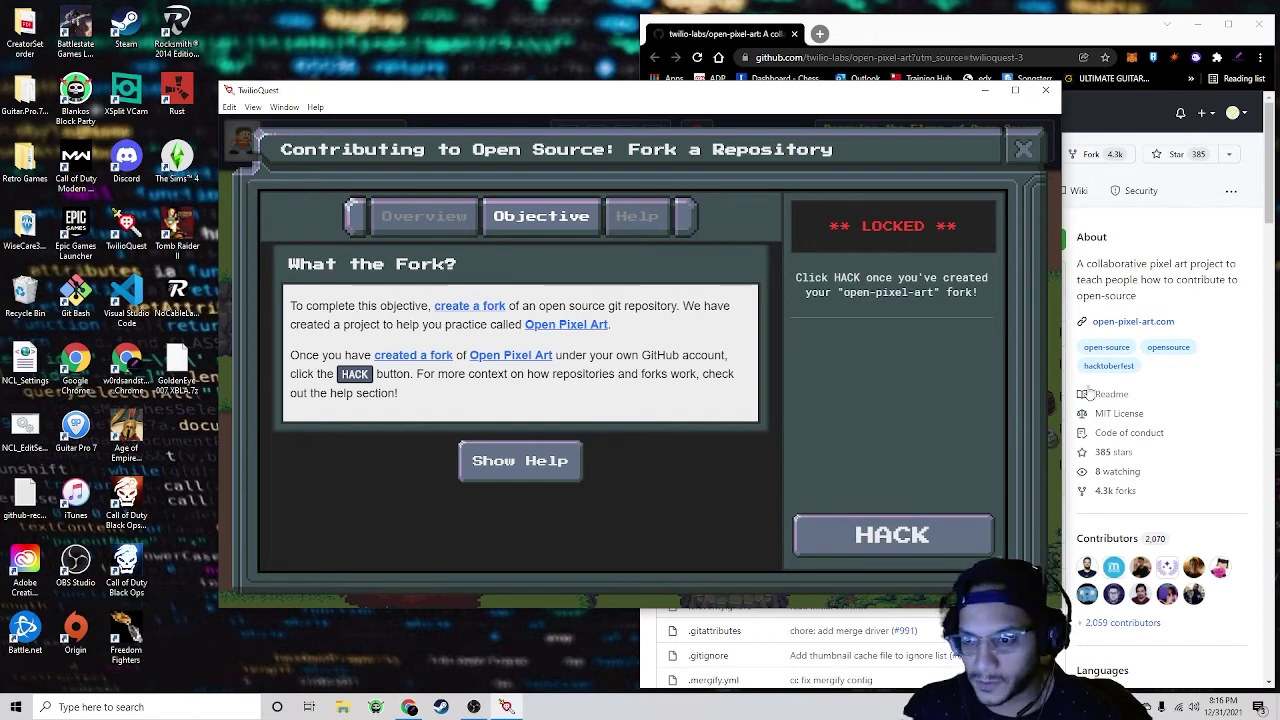
left_click(905, 534)
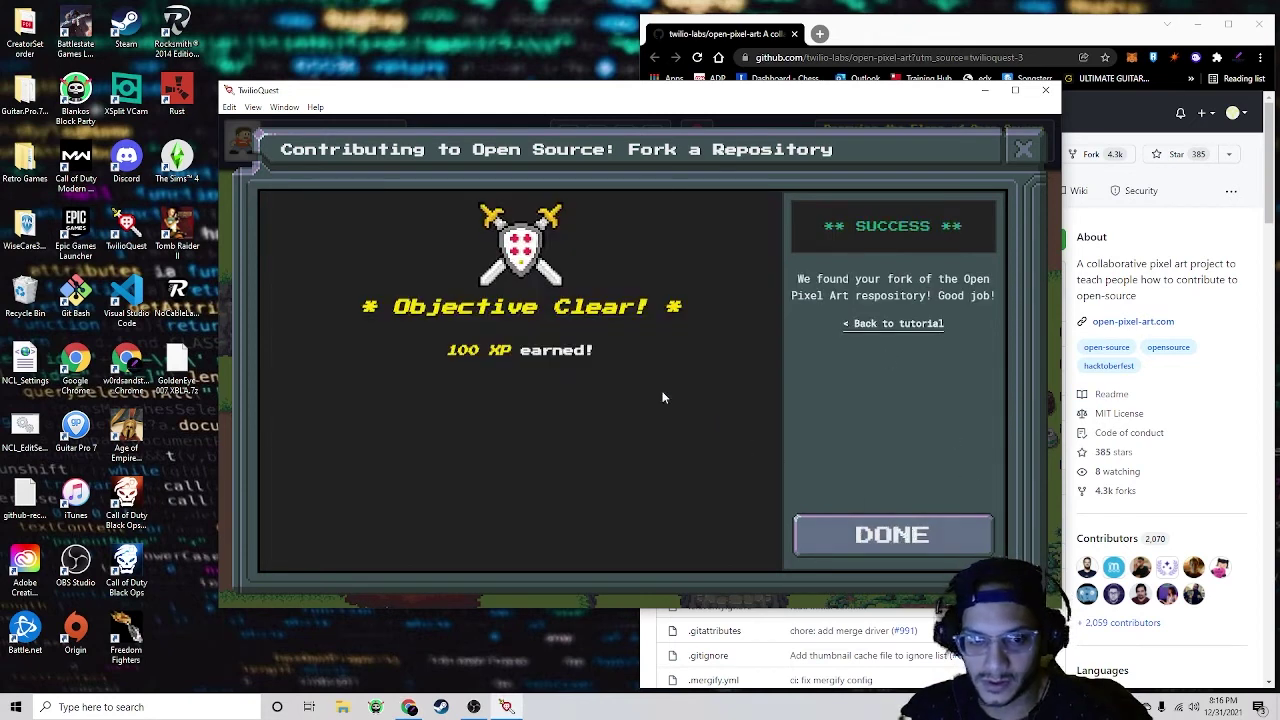
left_click(905, 536)
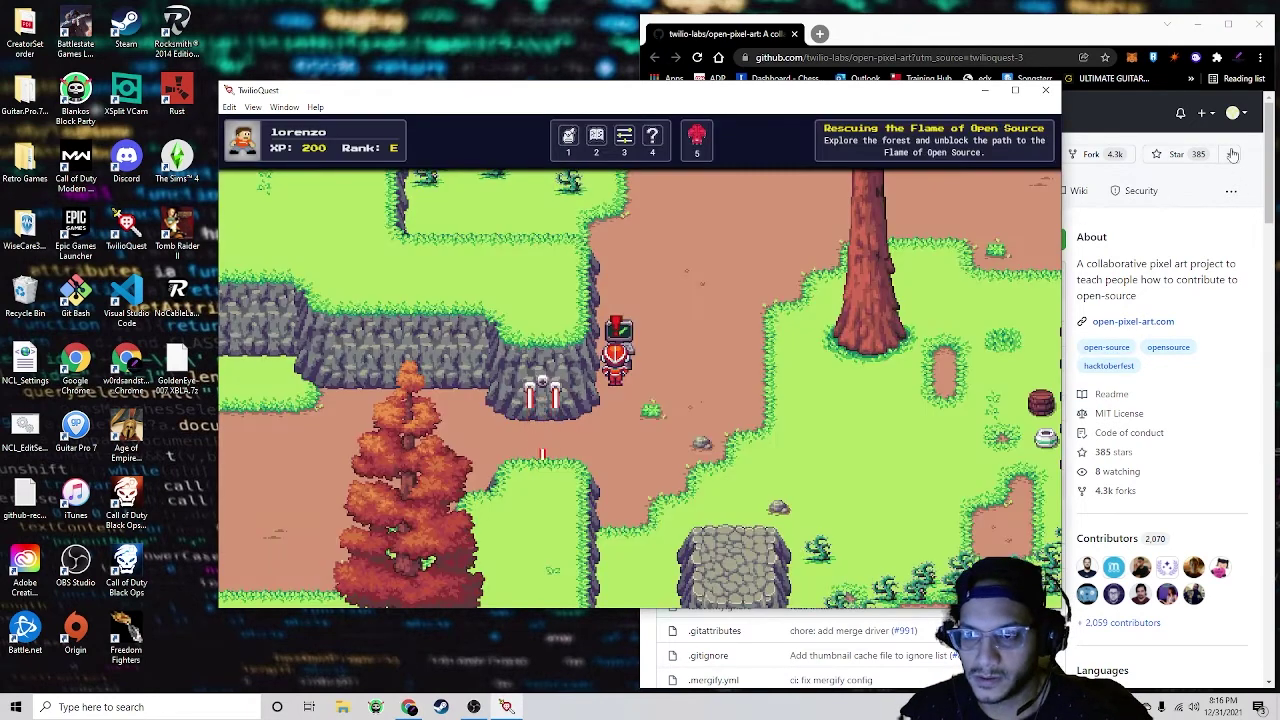
Step: Walk west across the map to the Install Git terminal and open its mission
left_click(1200, 28)
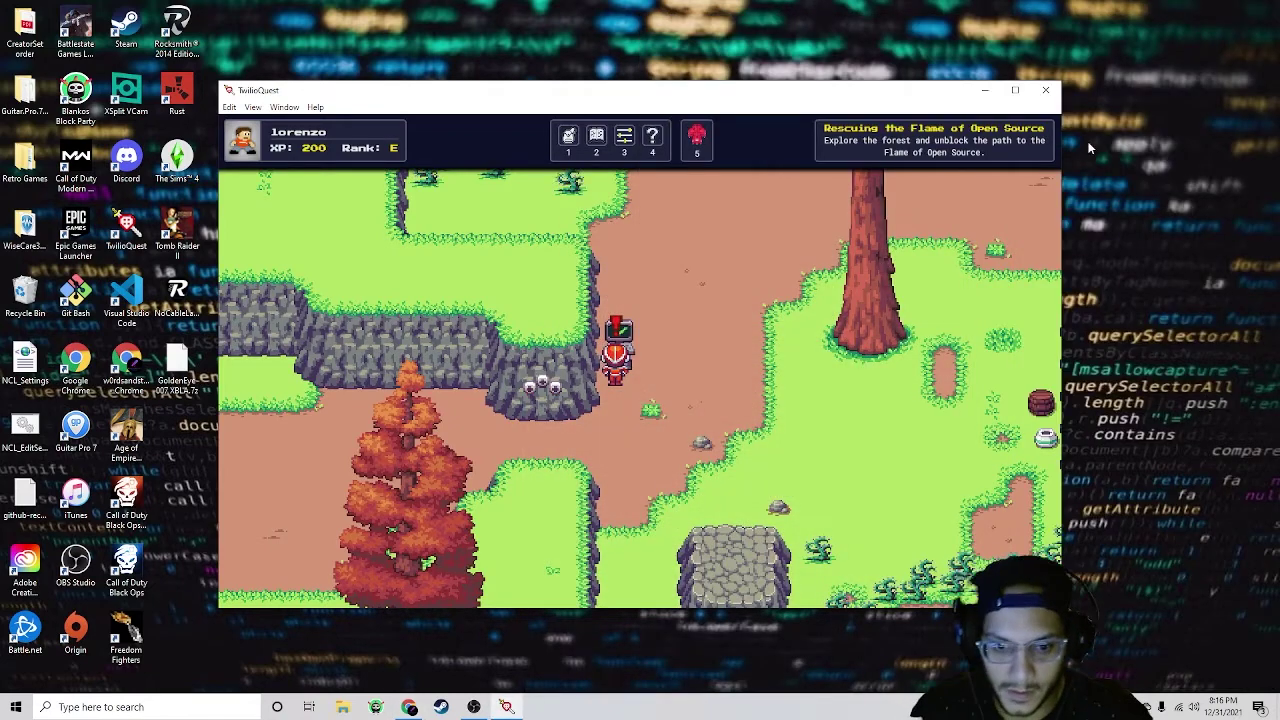
key("Down")
key("Left")
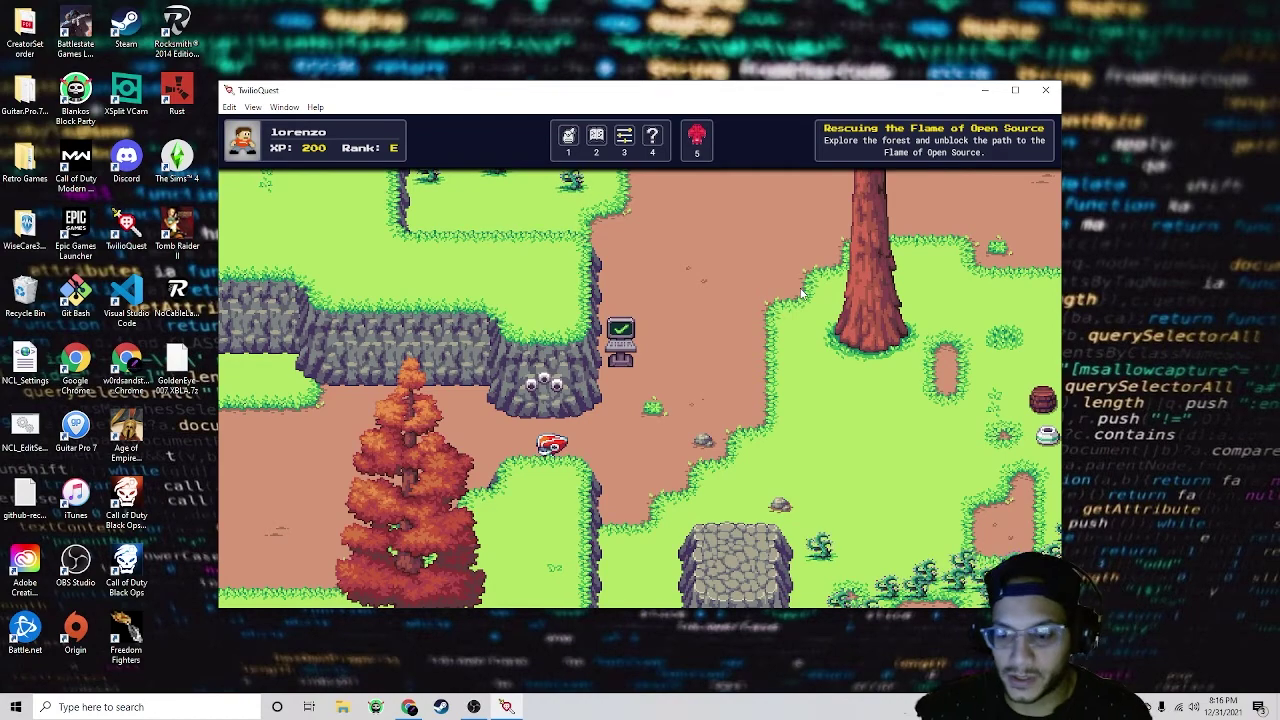
key("Left")
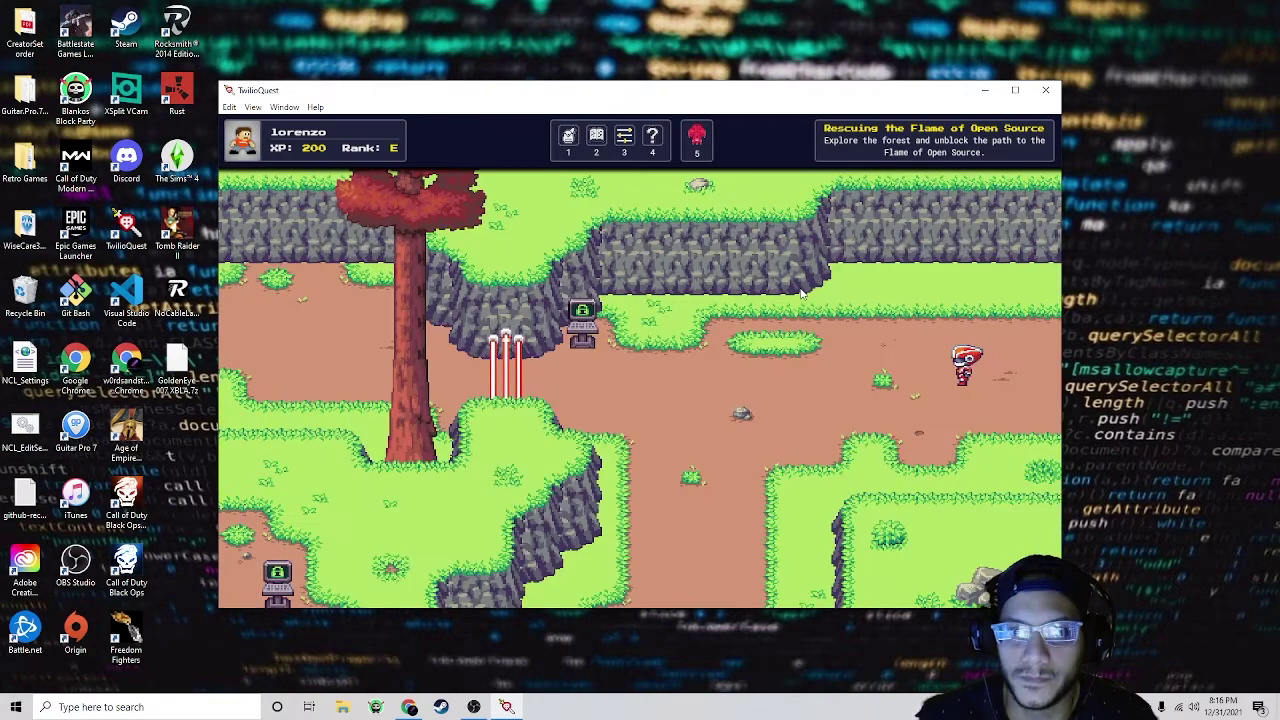
key("Left")
key("Up")
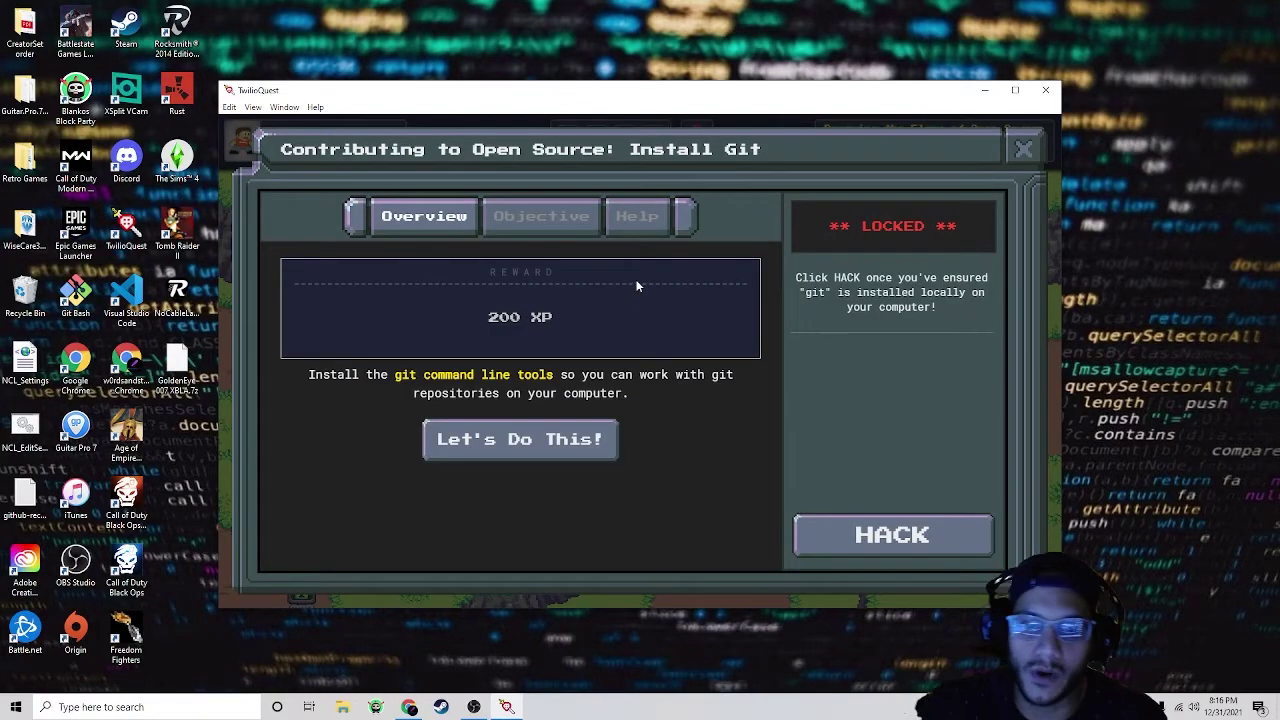
Step: Read the Install Git objective and help, then follow the official git install instructions link
left_click(535, 234)
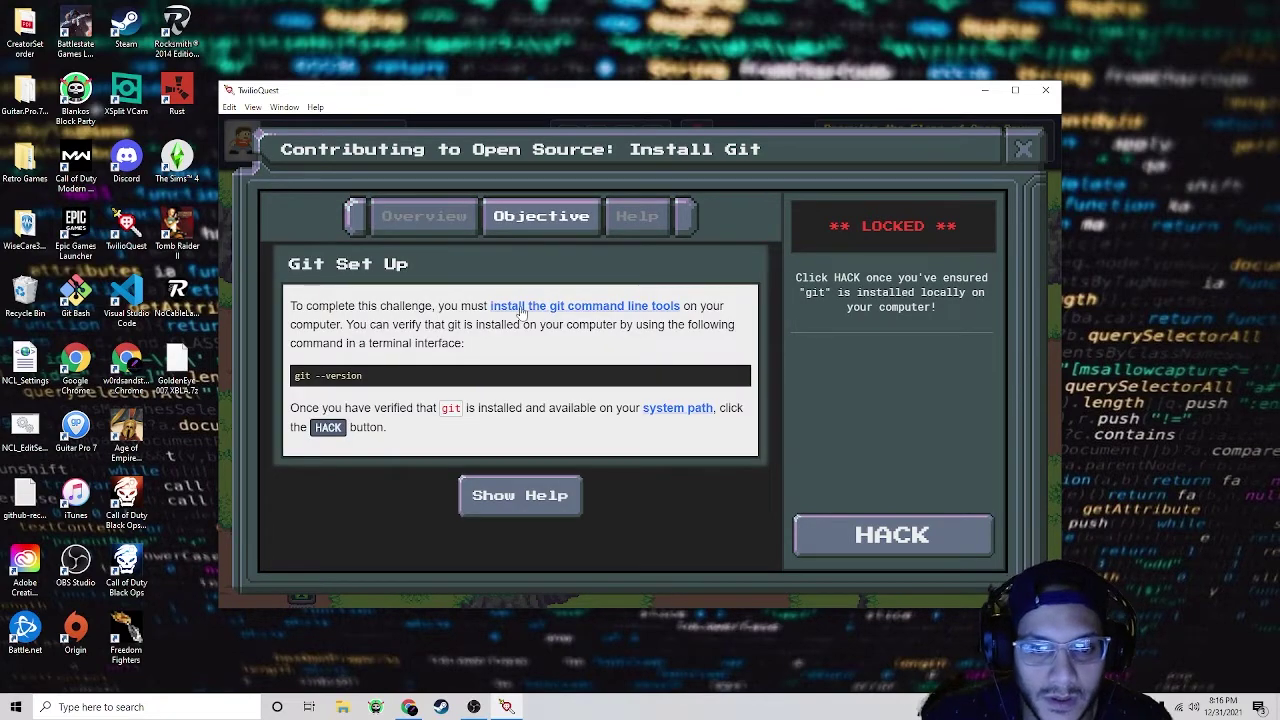
left_click(622, 228)
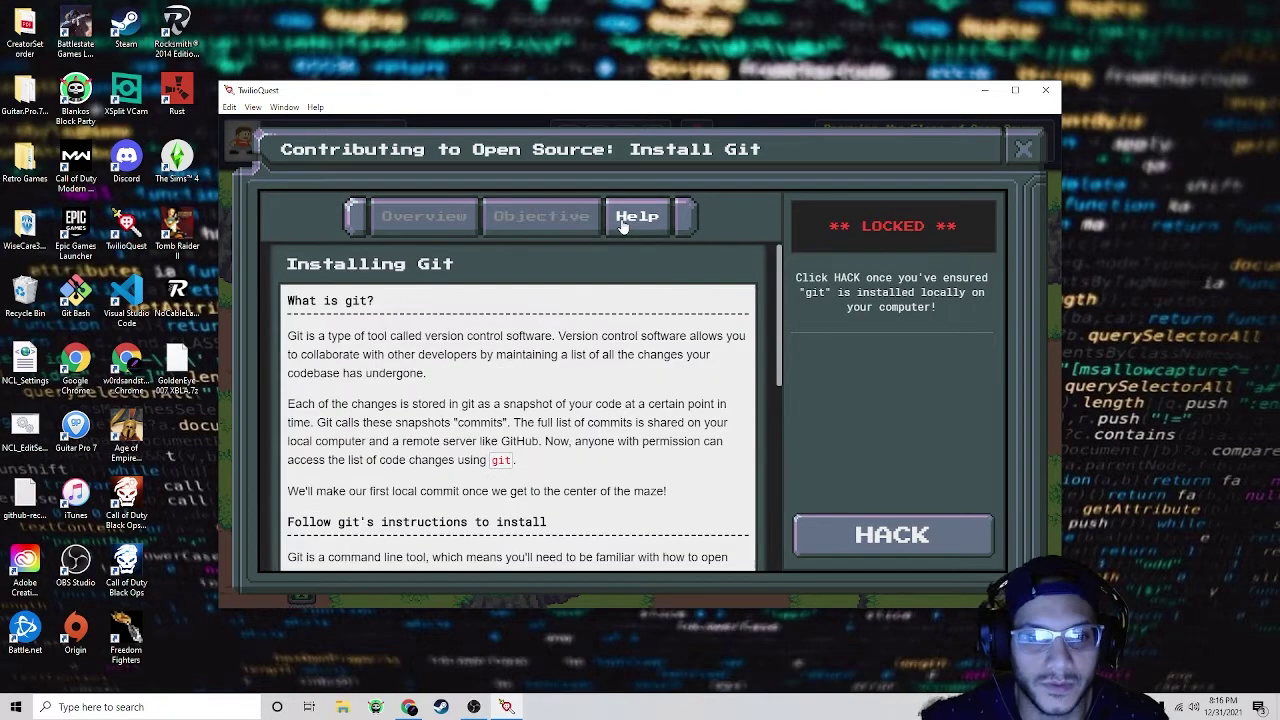
scroll(525, 391, "down", 10)
scroll(603, 443, "up", 2)
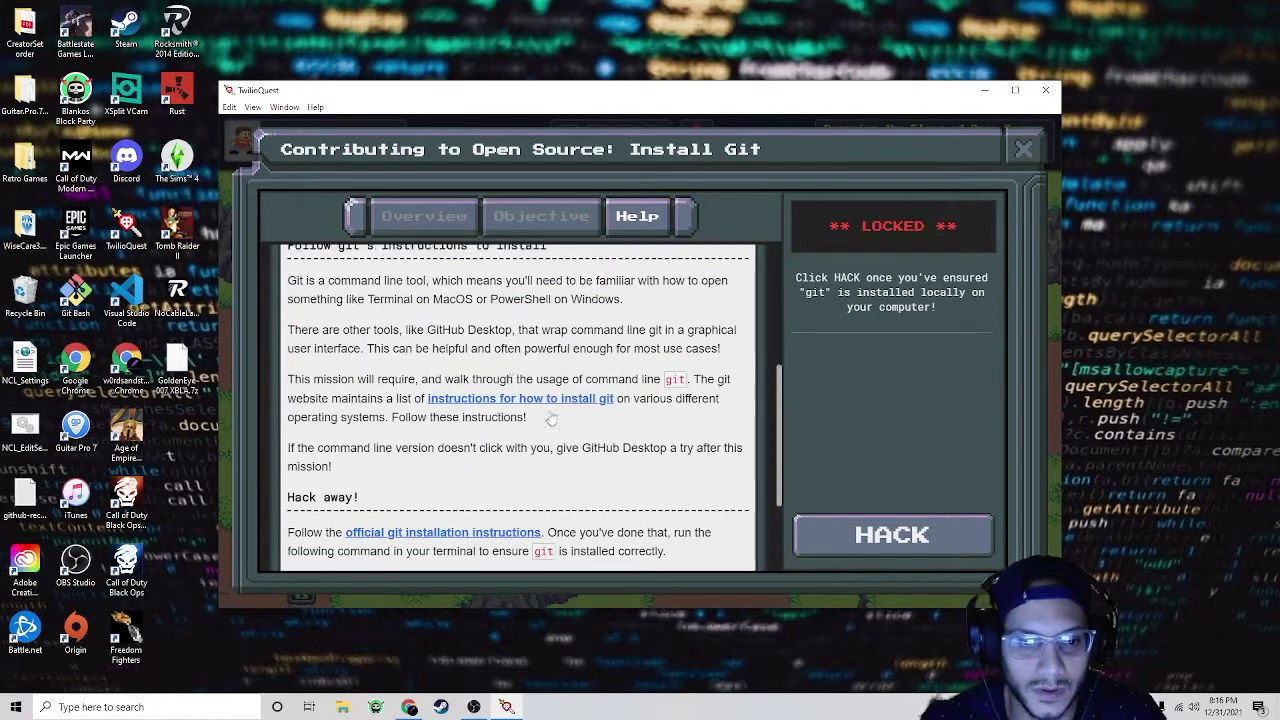
left_click(513, 410)
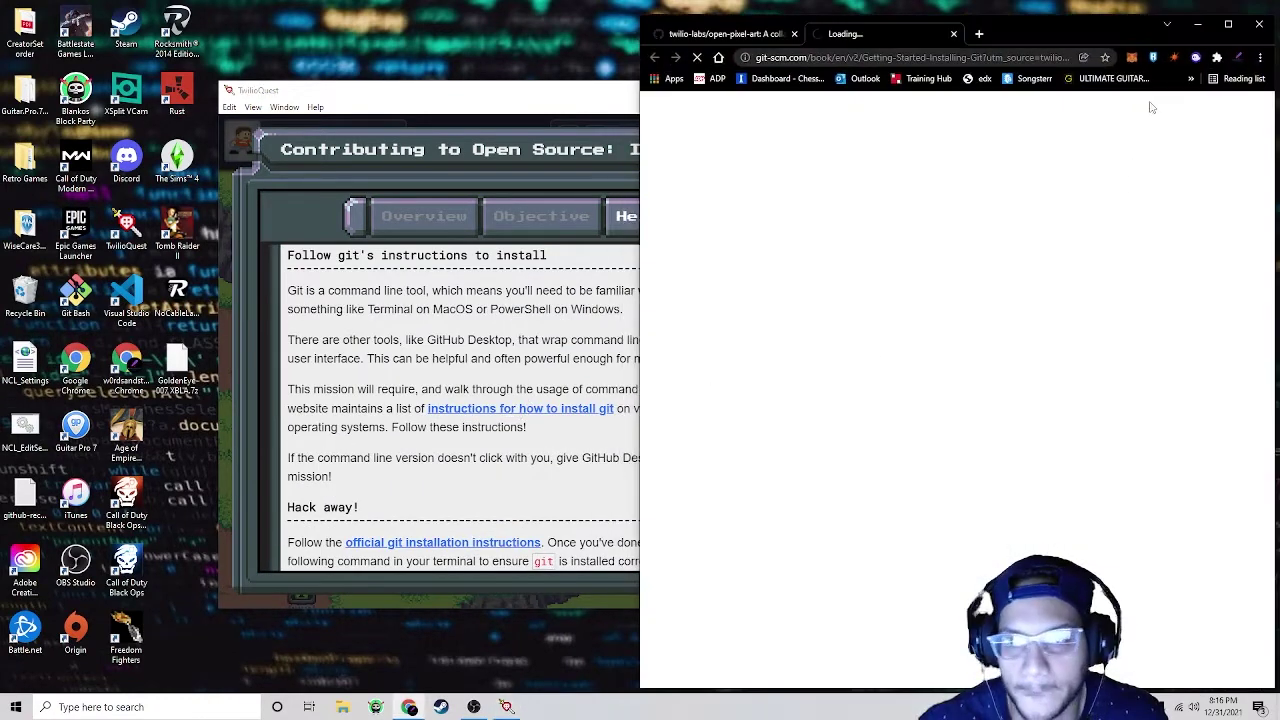
Step: Maximize Chrome, scroll to Installing on Windows, and follow the gitforwindows.org link
left_click(1228, 23)
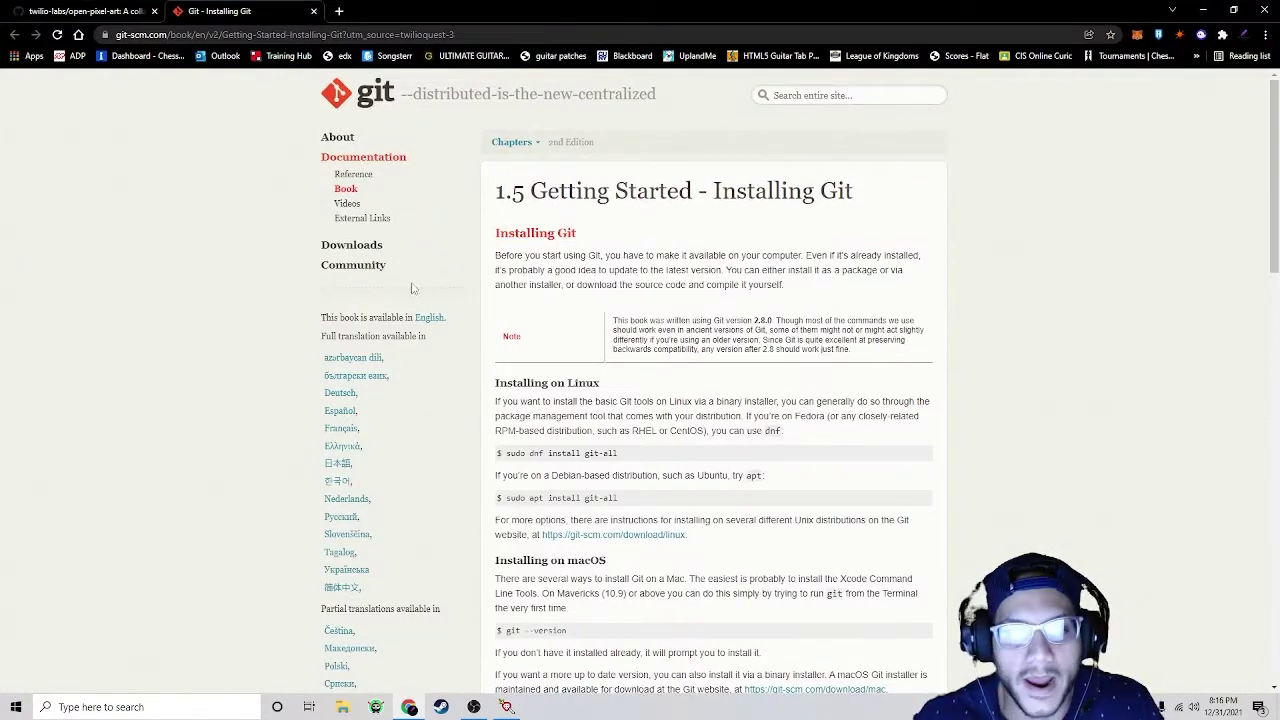
scroll(778, 409, "down", 2)
scroll(778, 409, "up", 1)
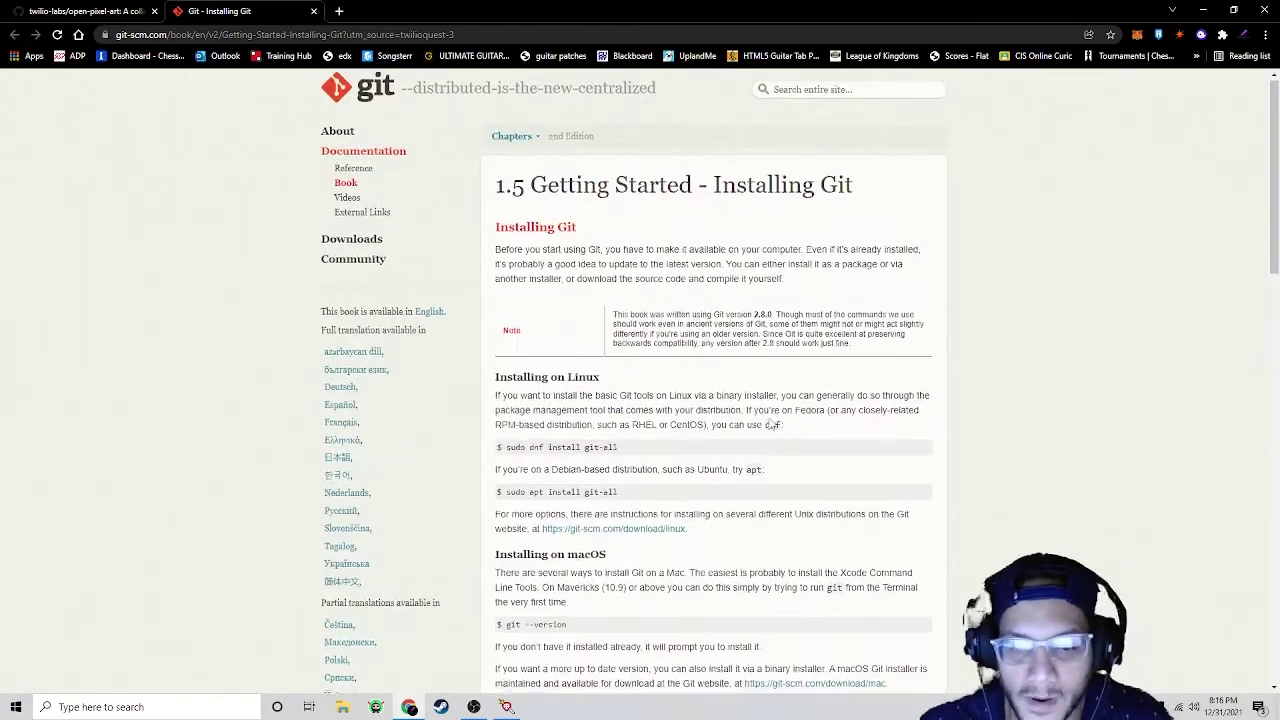
scroll(778, 409, "down", 3)
scroll(778, 409, "down", 5)
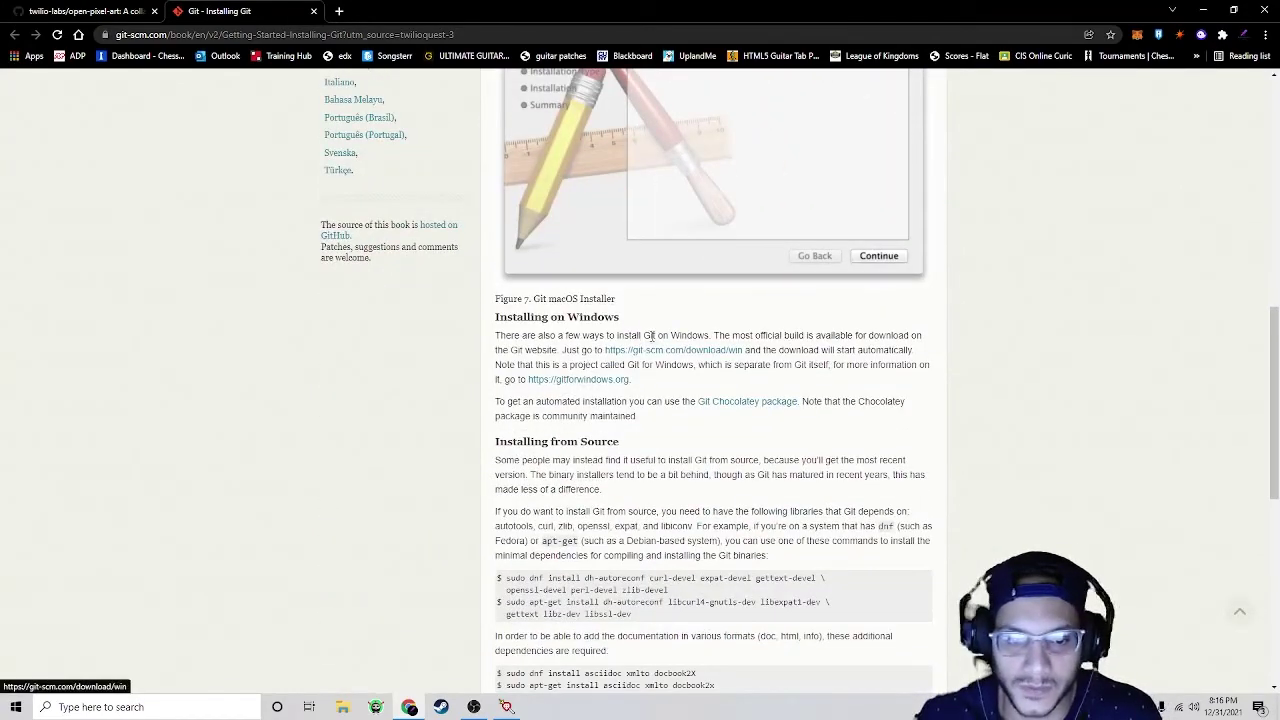
left_click(588, 381)
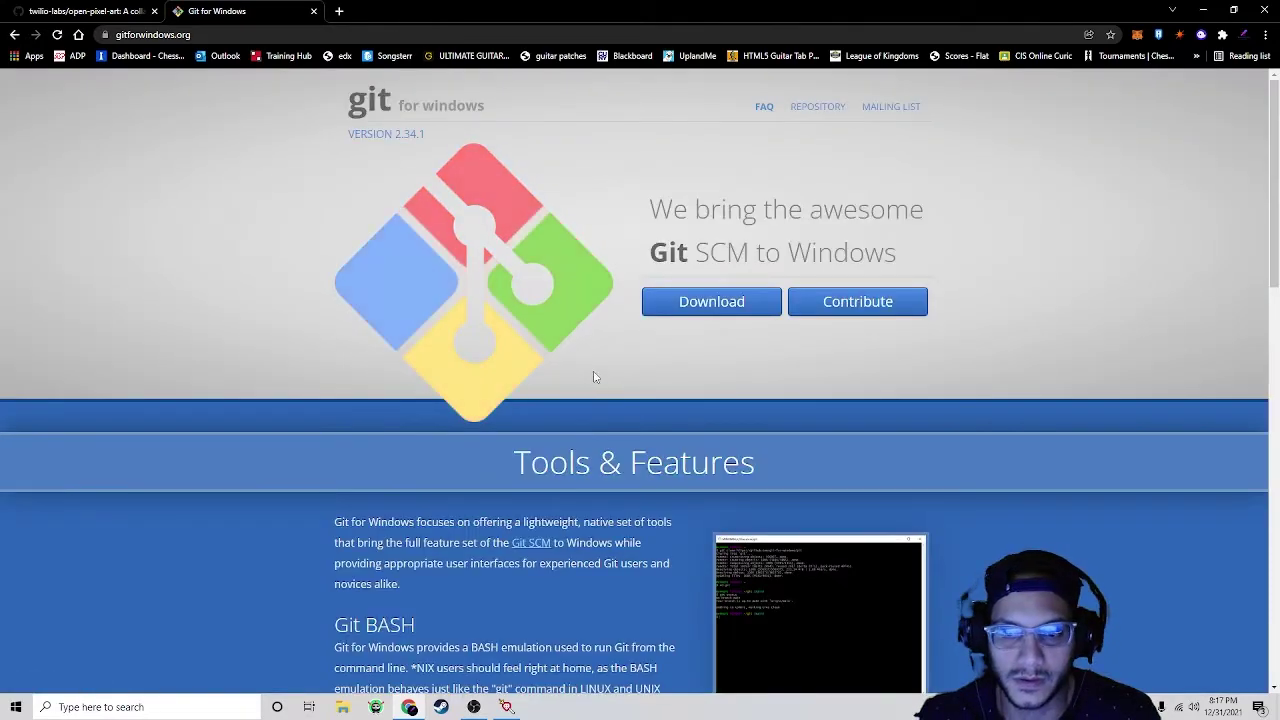
Step: Download Git-2.34.1-64-bit.exe to the Desktop and launch the installer from the download bar
left_click(700, 304)
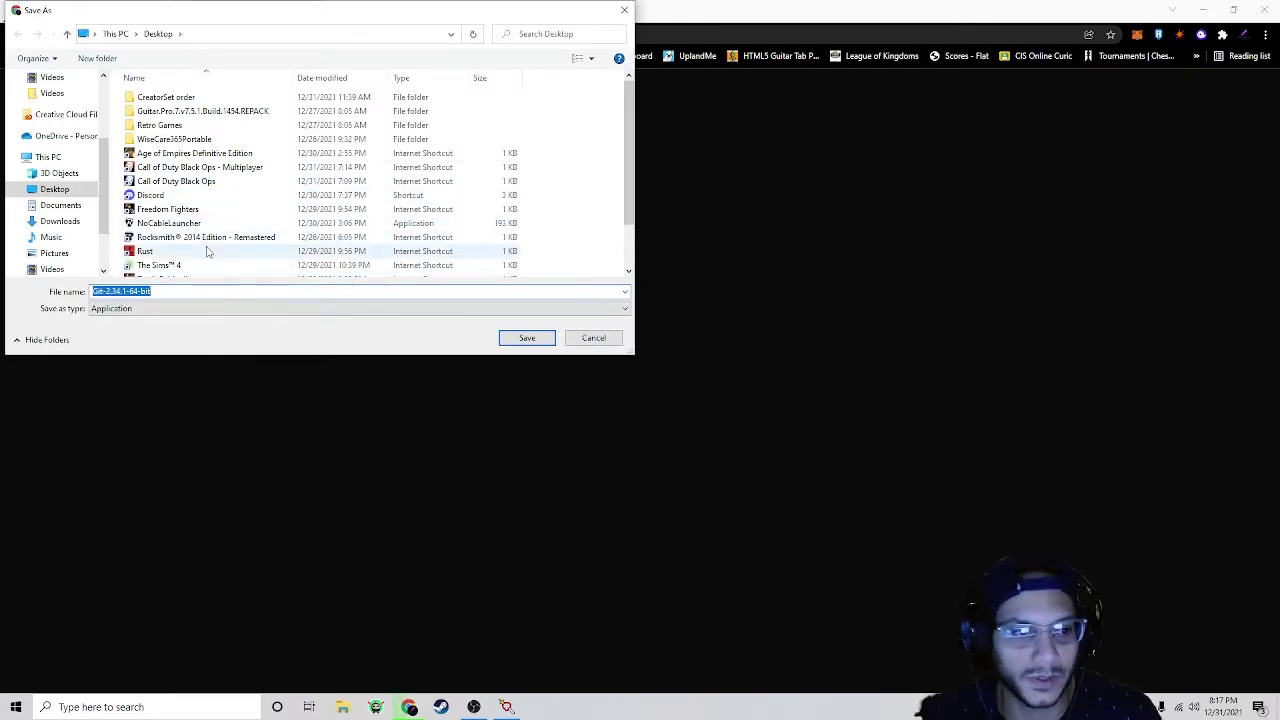
left_click(547, 340)
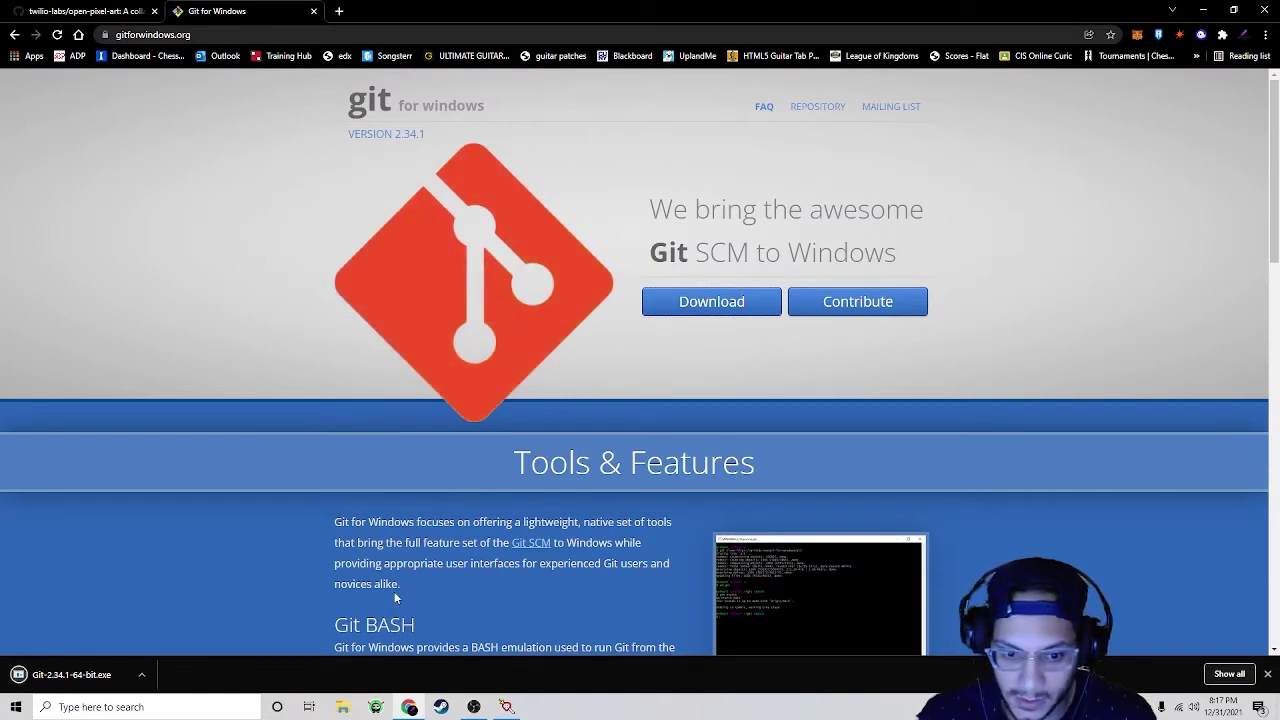
left_click(83, 672)
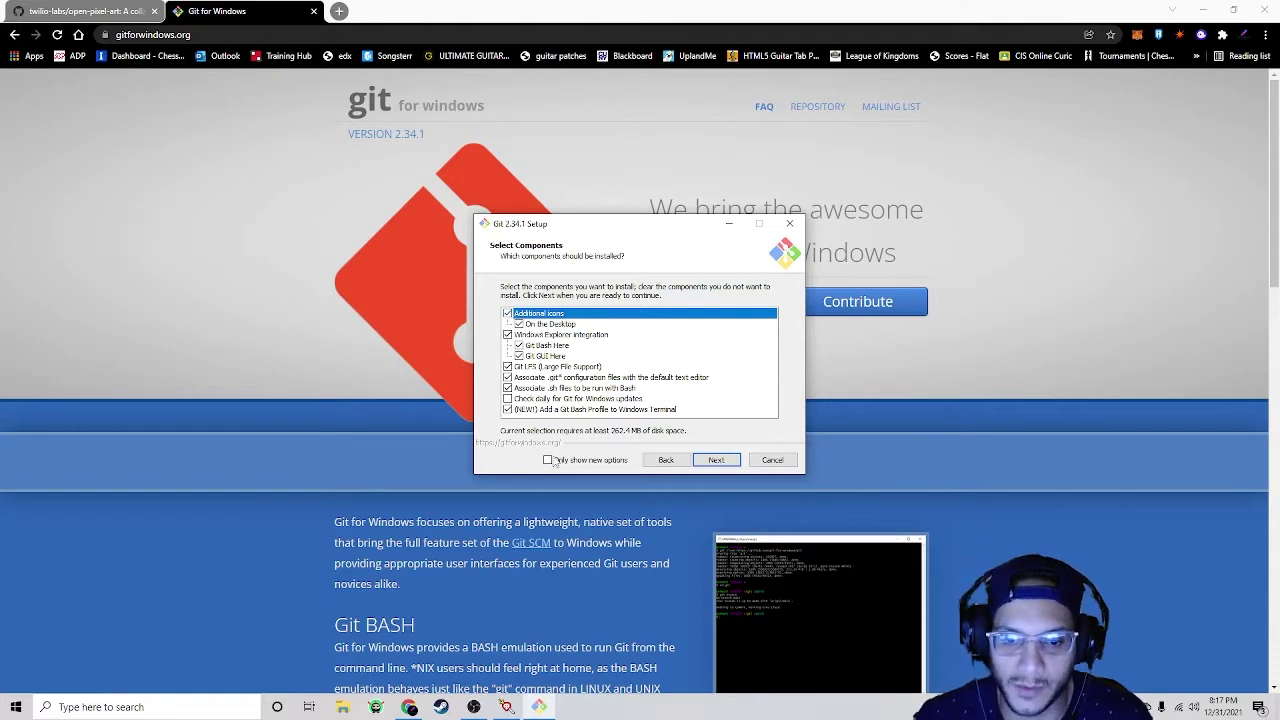
Step: Keep Visual Studio Code as Git's default editor in the setup wizard
left_click(570, 294)
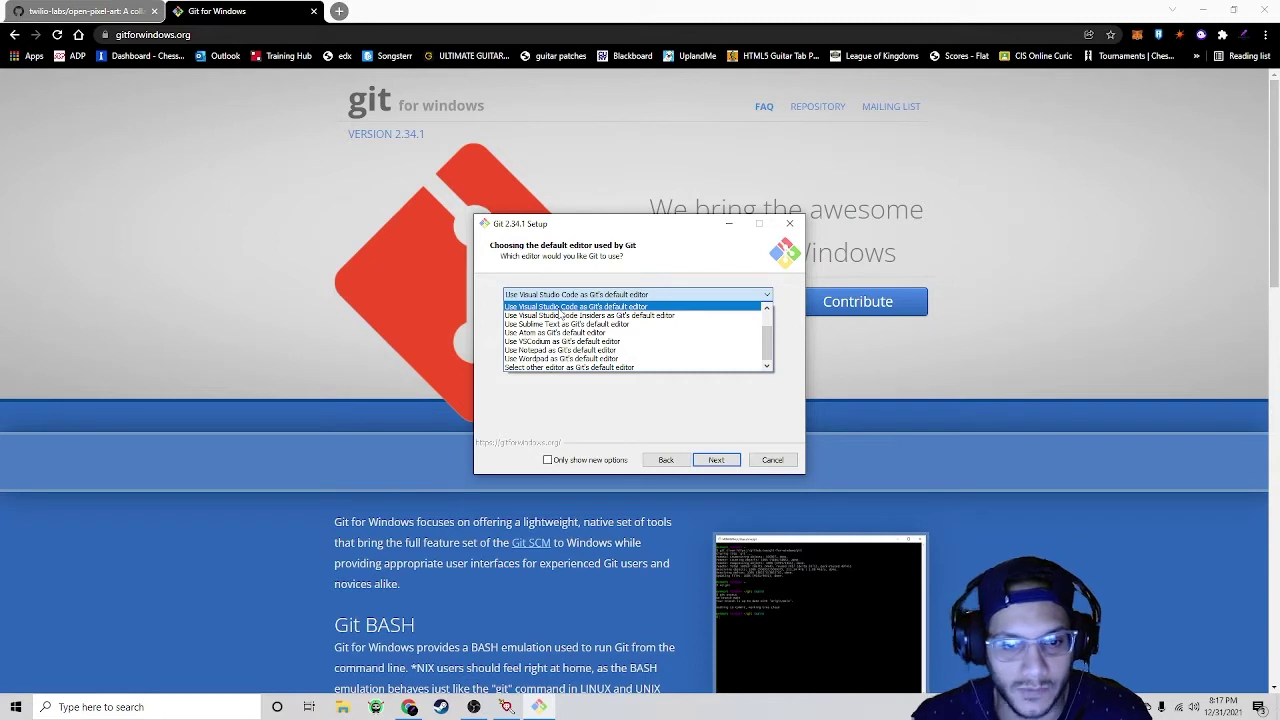
scroll(560, 320, "up", 1)
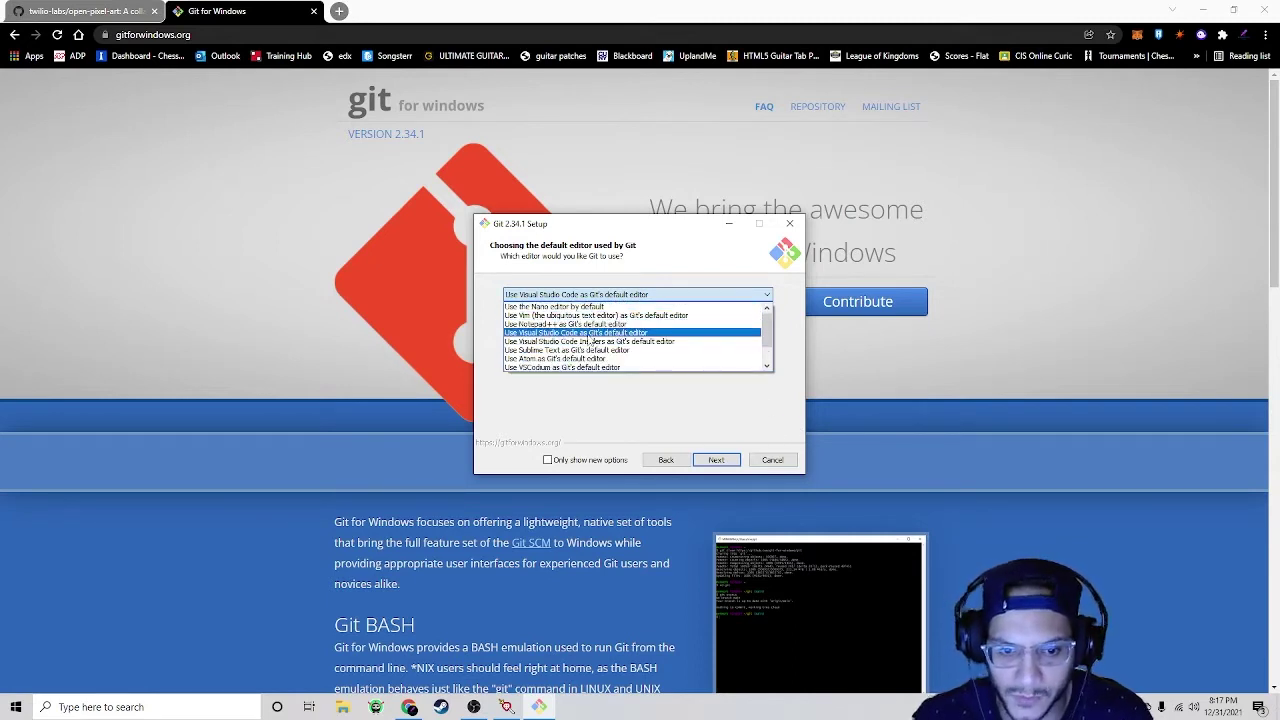
left_click(589, 336)
left_click(706, 459)
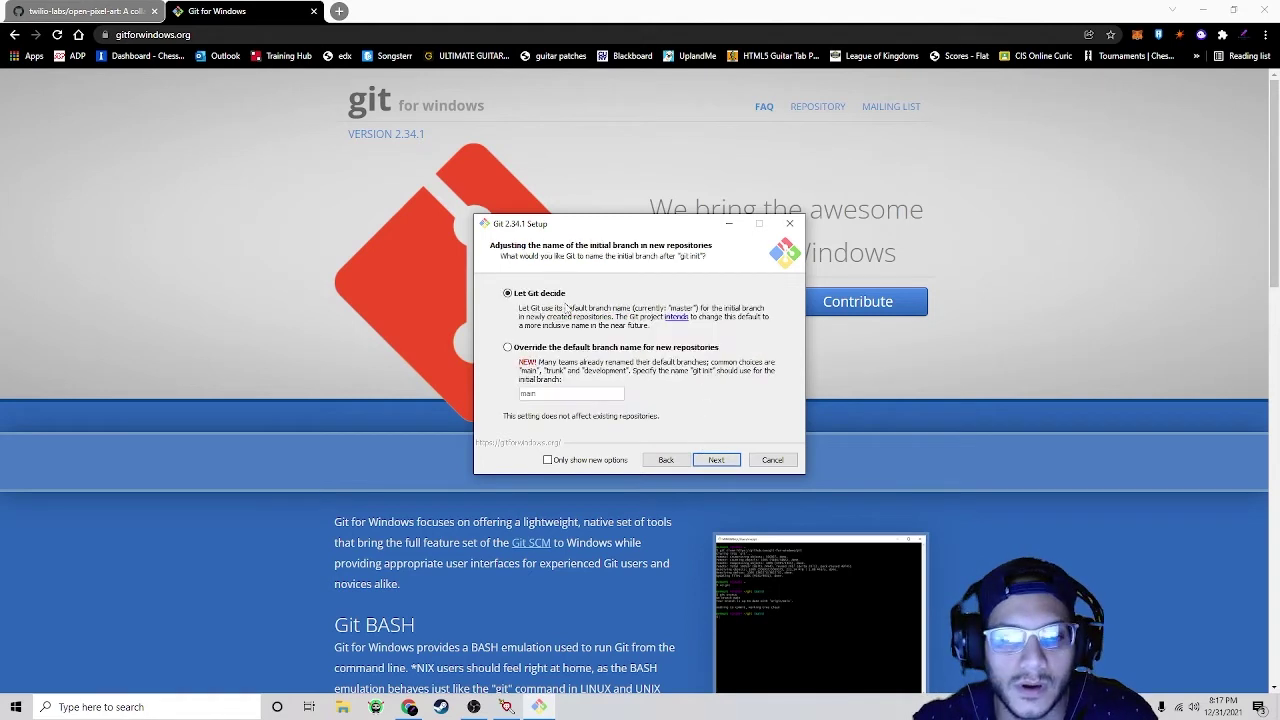
Step: Accept default branch naming, PATH, OpenSSH, OpenSSL, line endings, pull, credential and caching options, then cancel setup
left_click(718, 461)
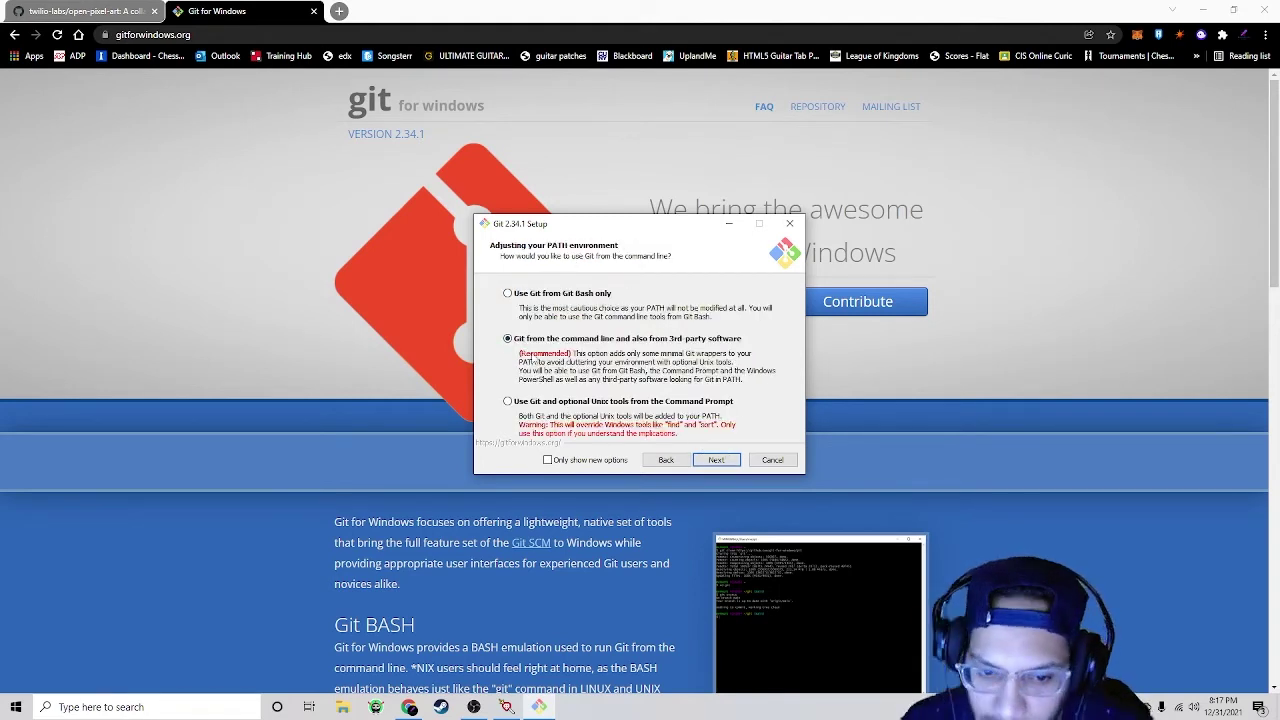
left_click(718, 461)
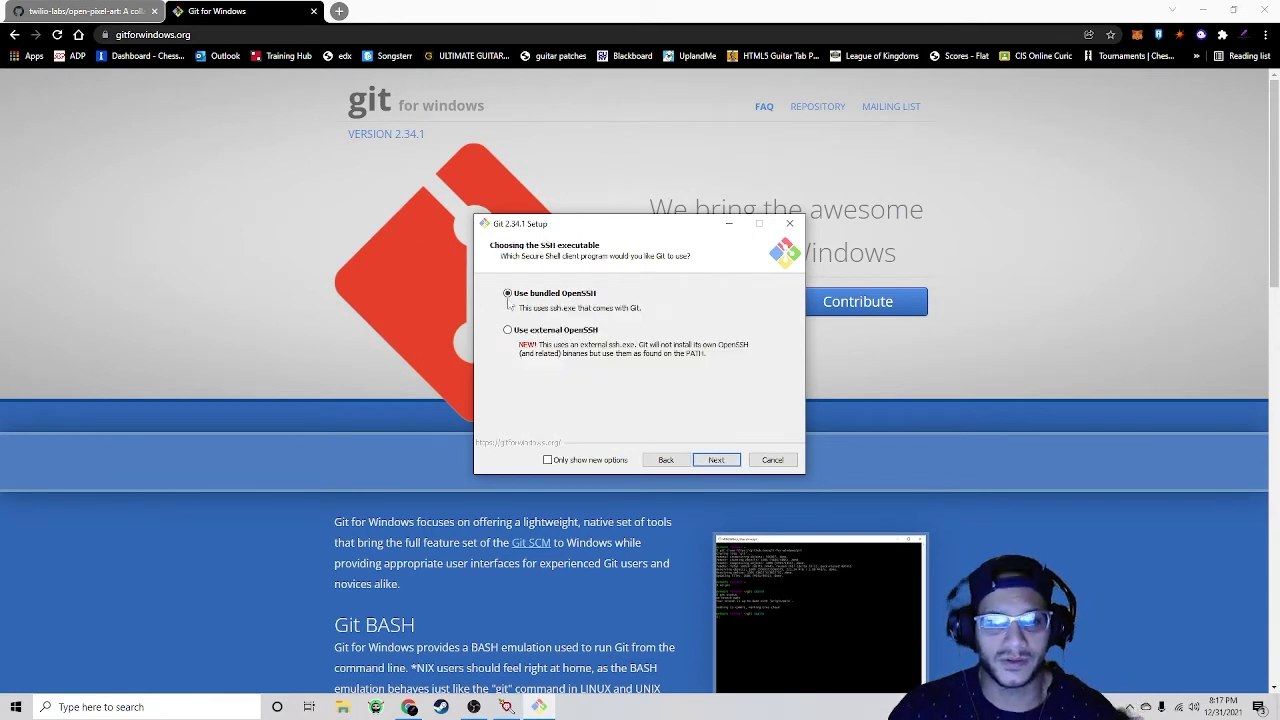
left_click(718, 461)
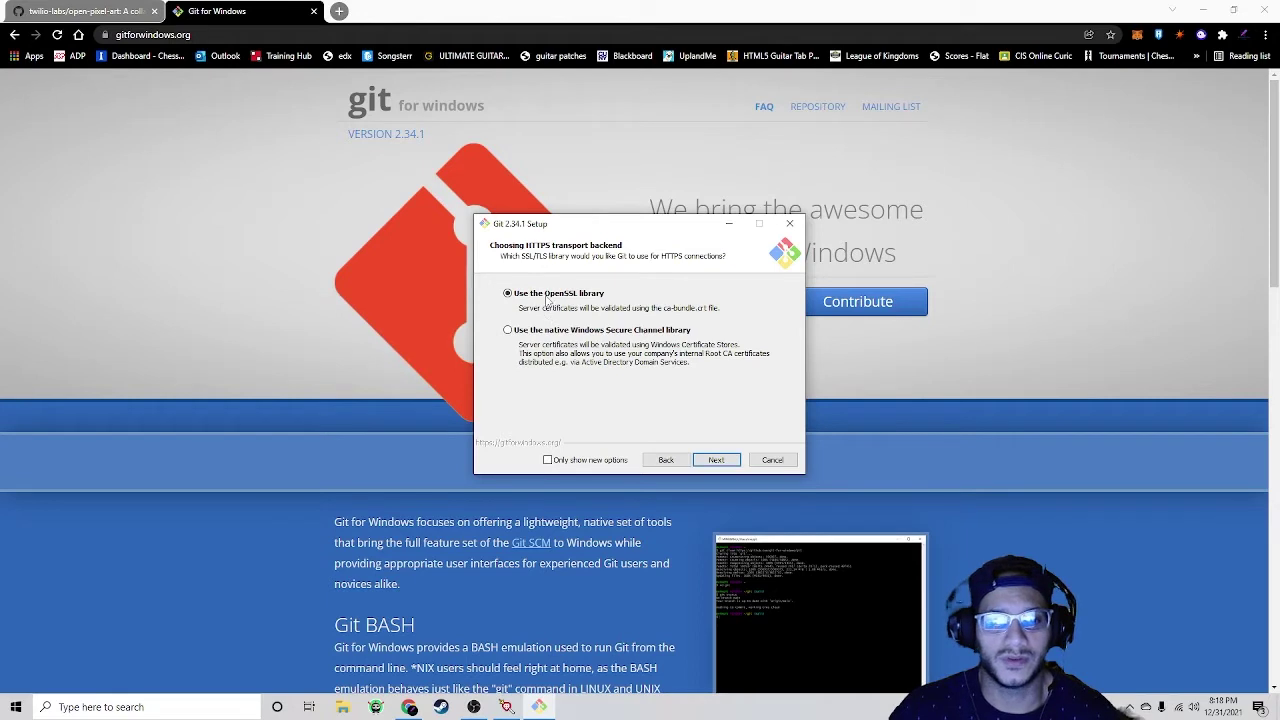
left_click(717, 461)
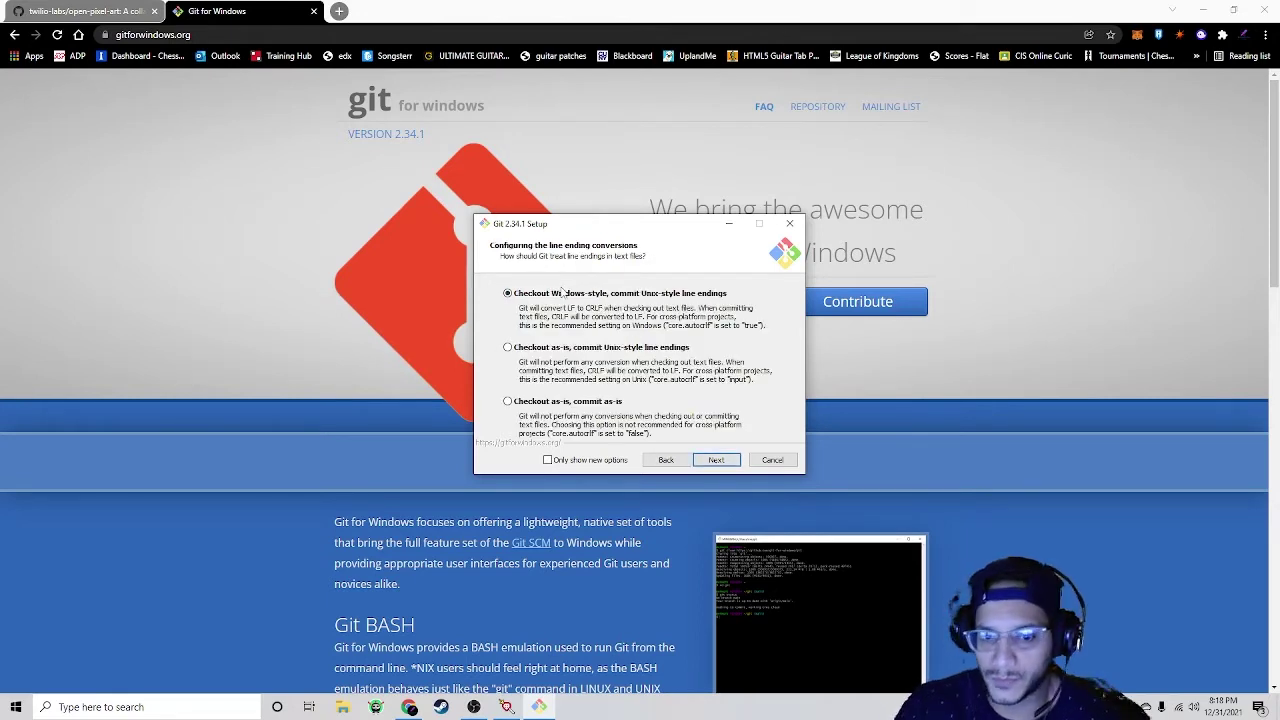
left_click(717, 461)
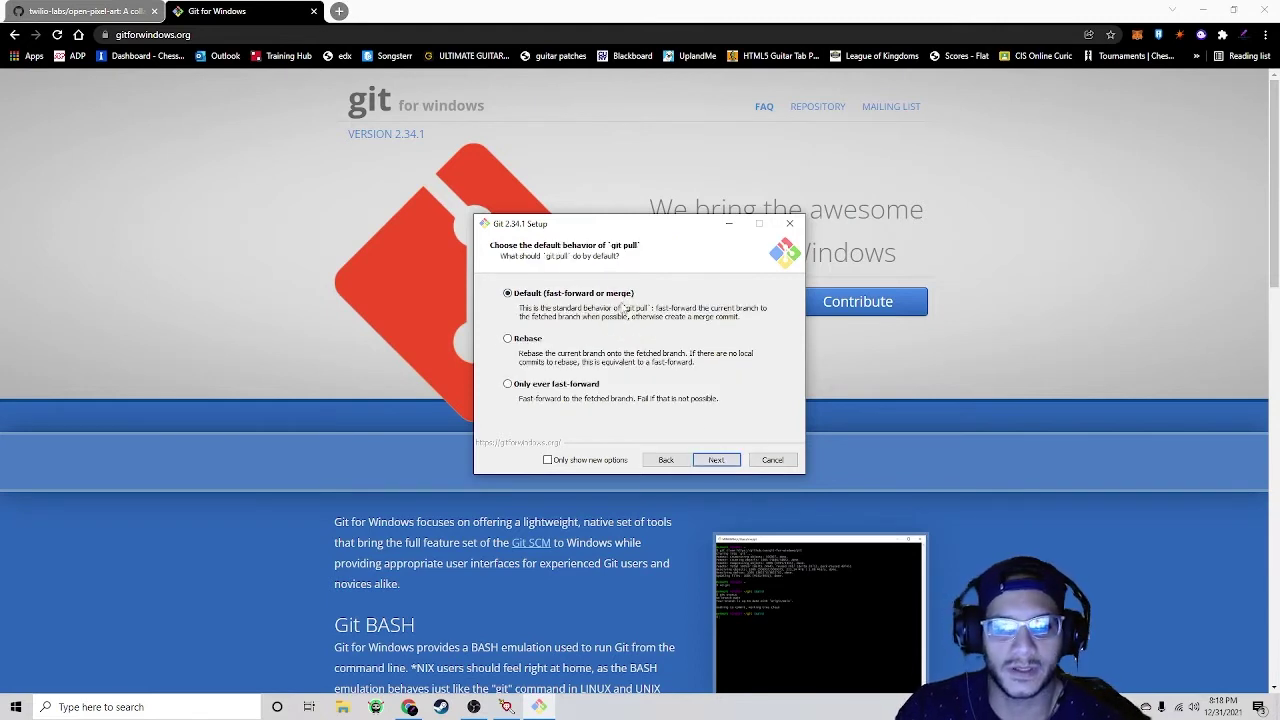
left_click(717, 461)
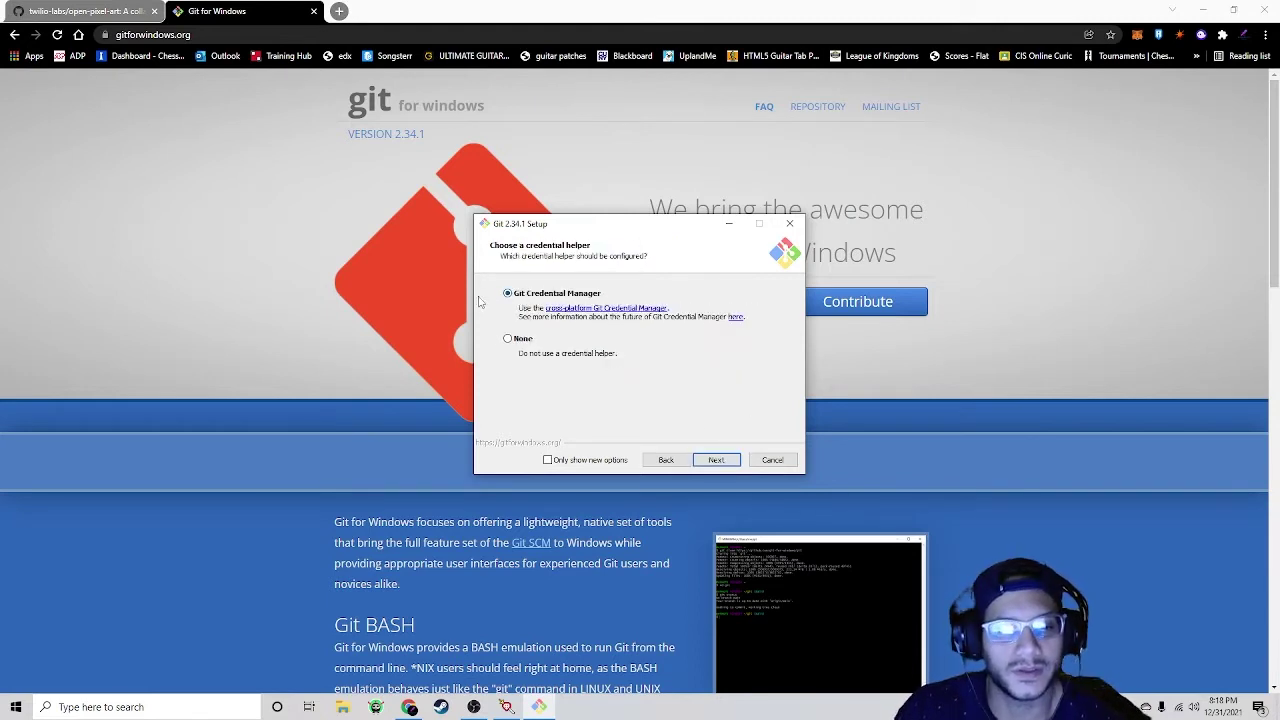
left_click(712, 461)
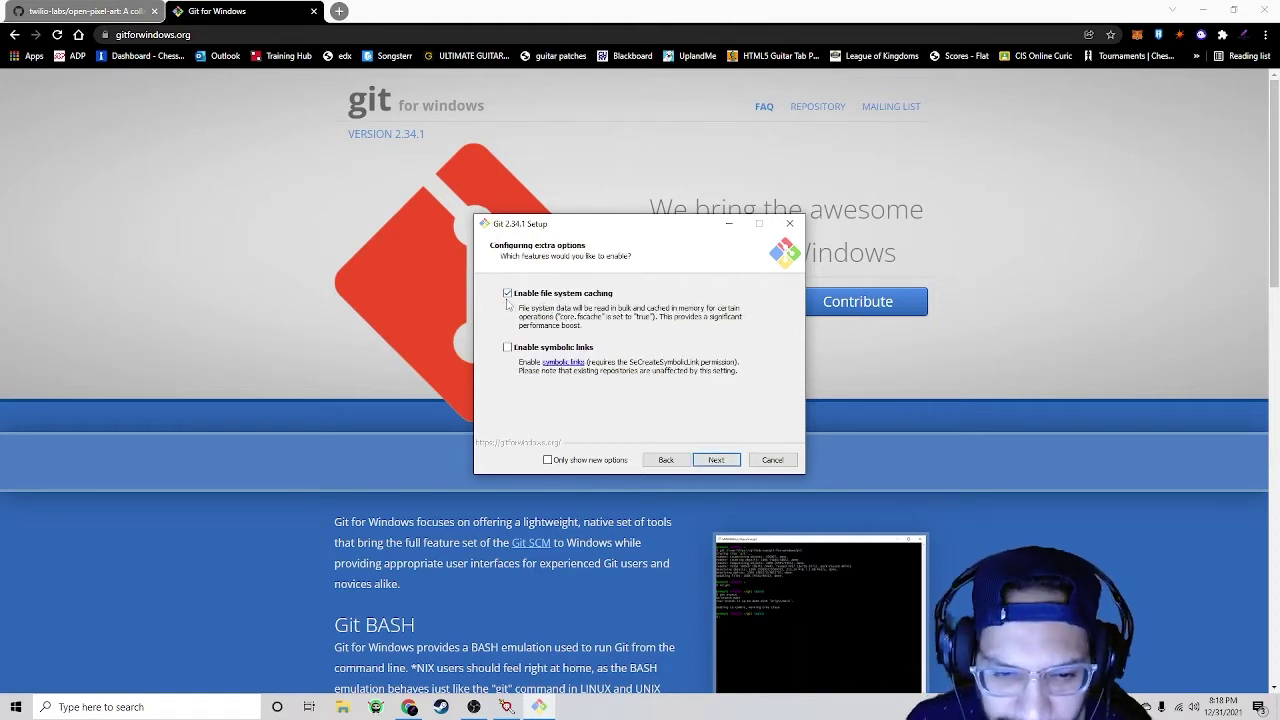
left_click(716, 460)
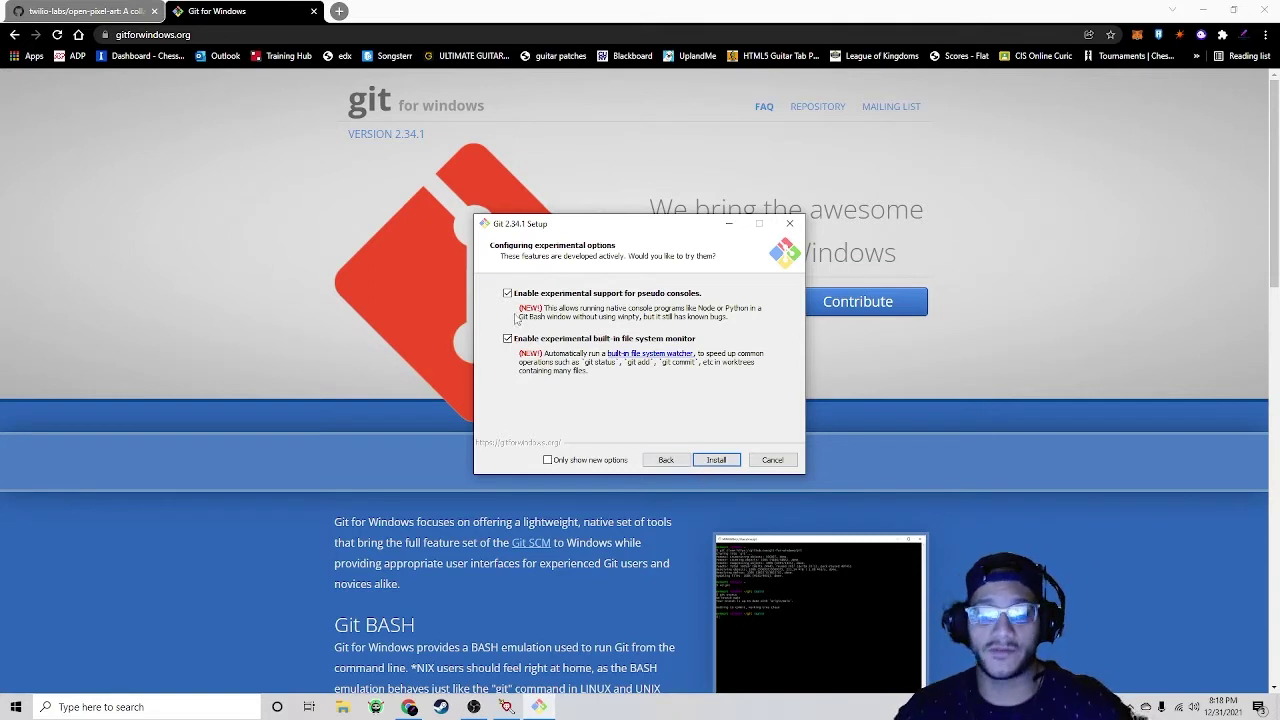
left_click(771, 460)
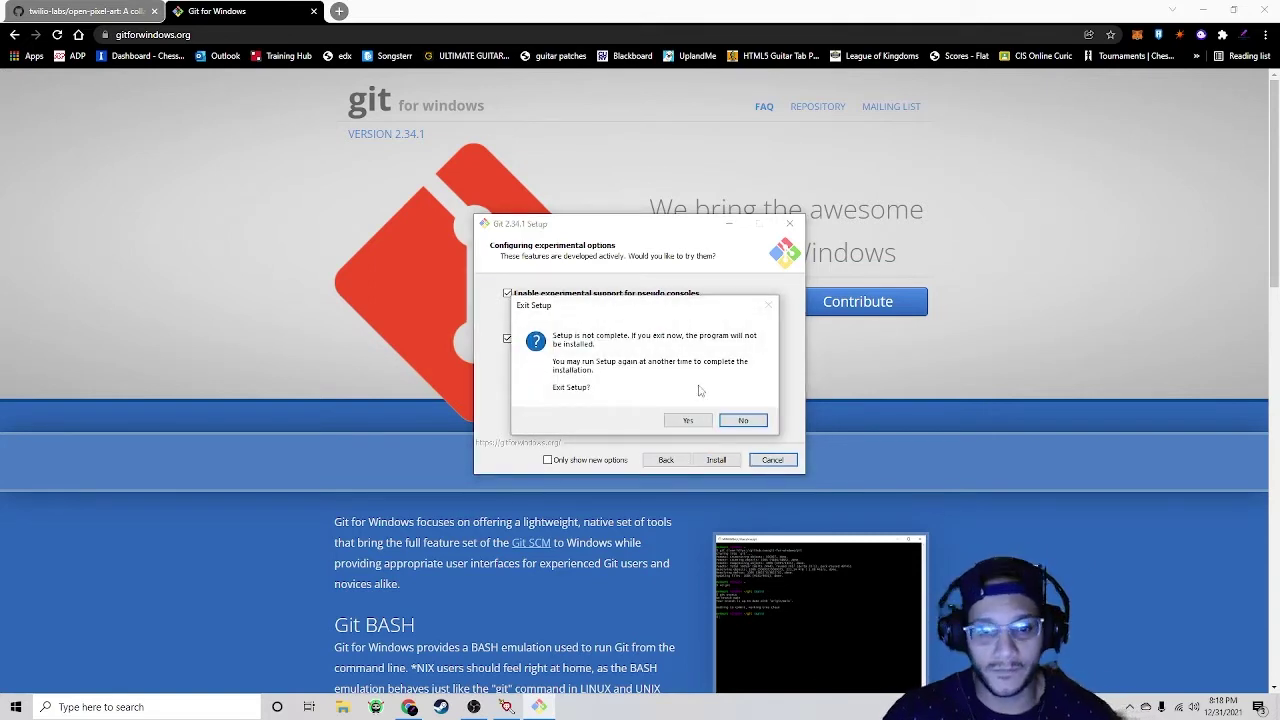
left_click(696, 421)
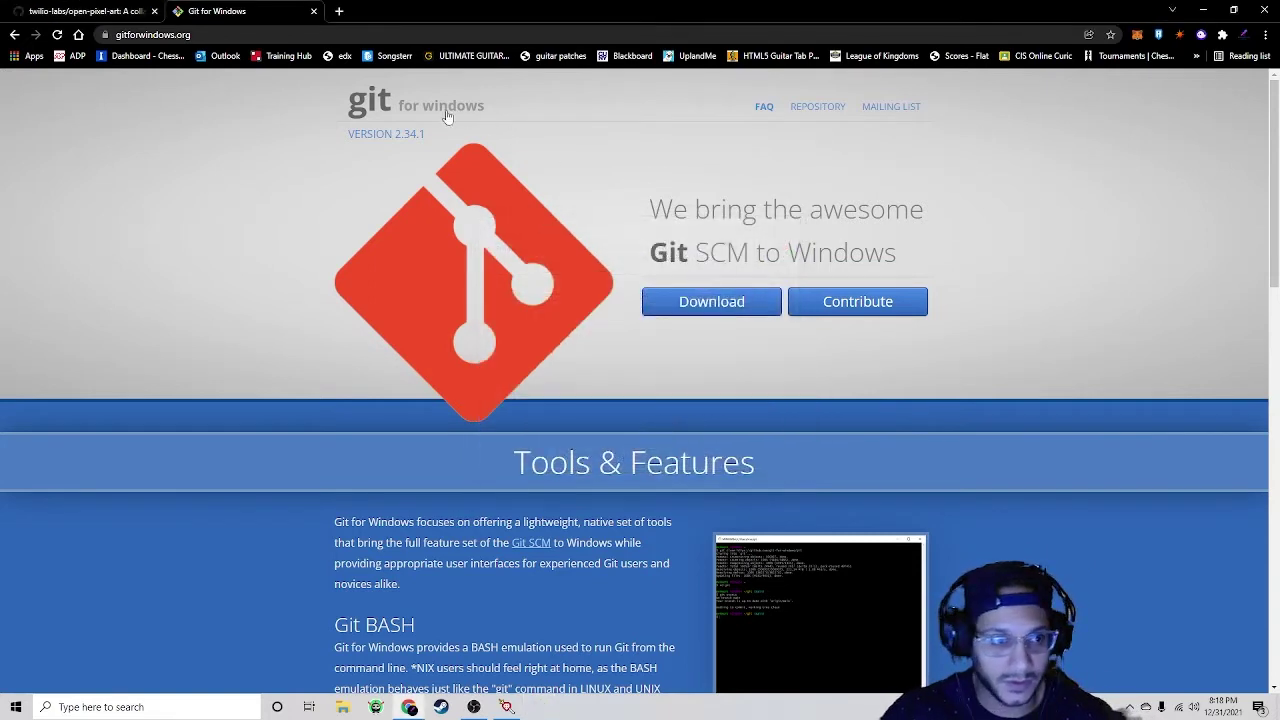
Step: Run git --version in Command Prompt and highlight the reported 2.34.1 version
left_click(1203, 9)
scroll(543, 418, "down", 3)
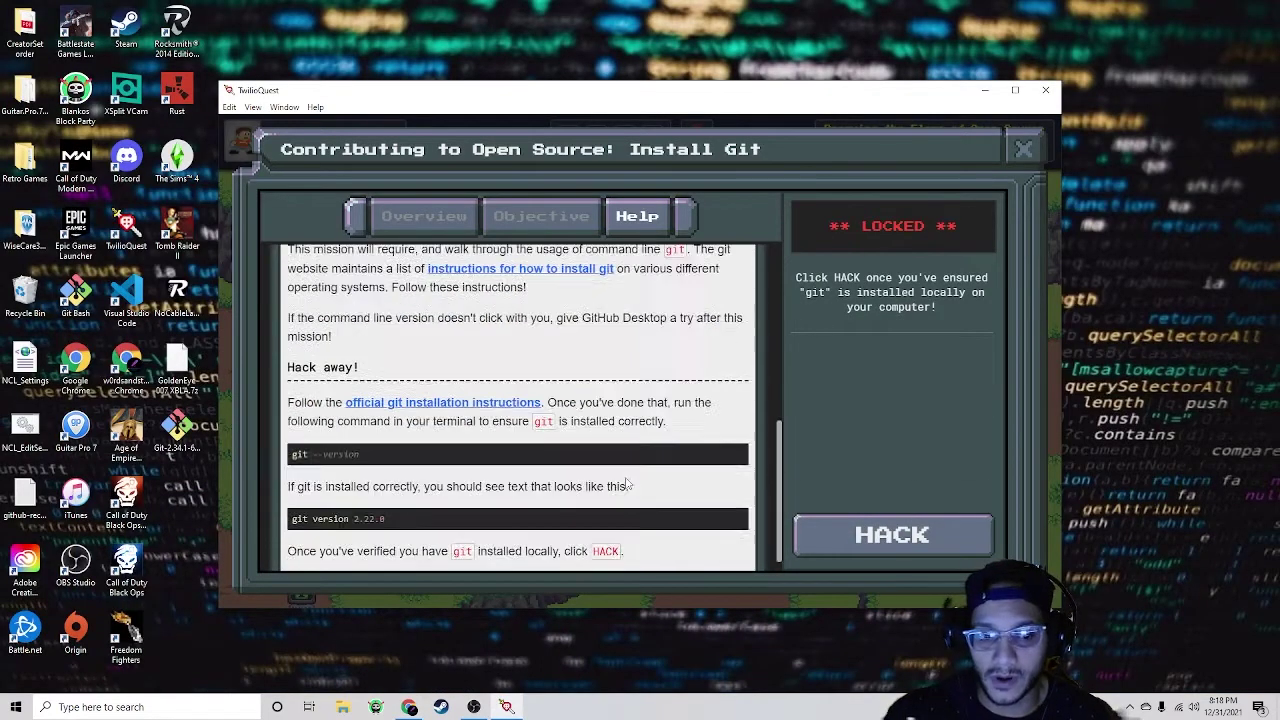
left_click(240, 706)
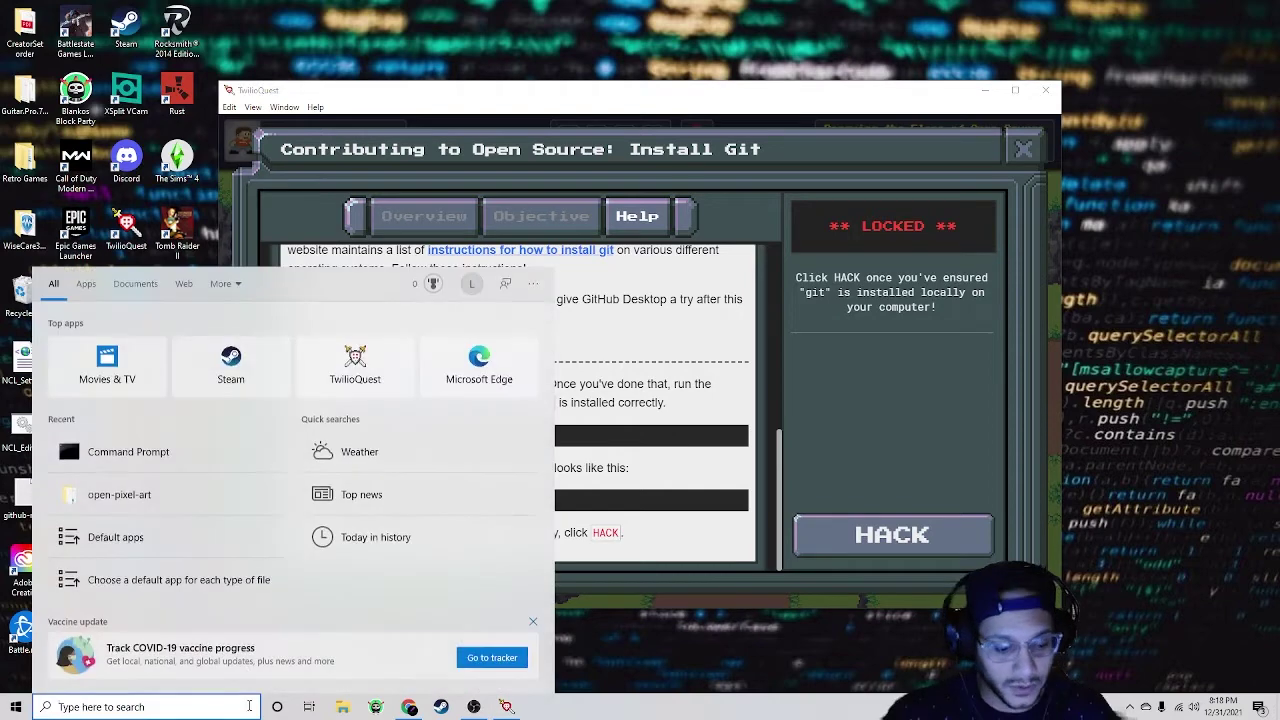
type("cmd")
key("Return")
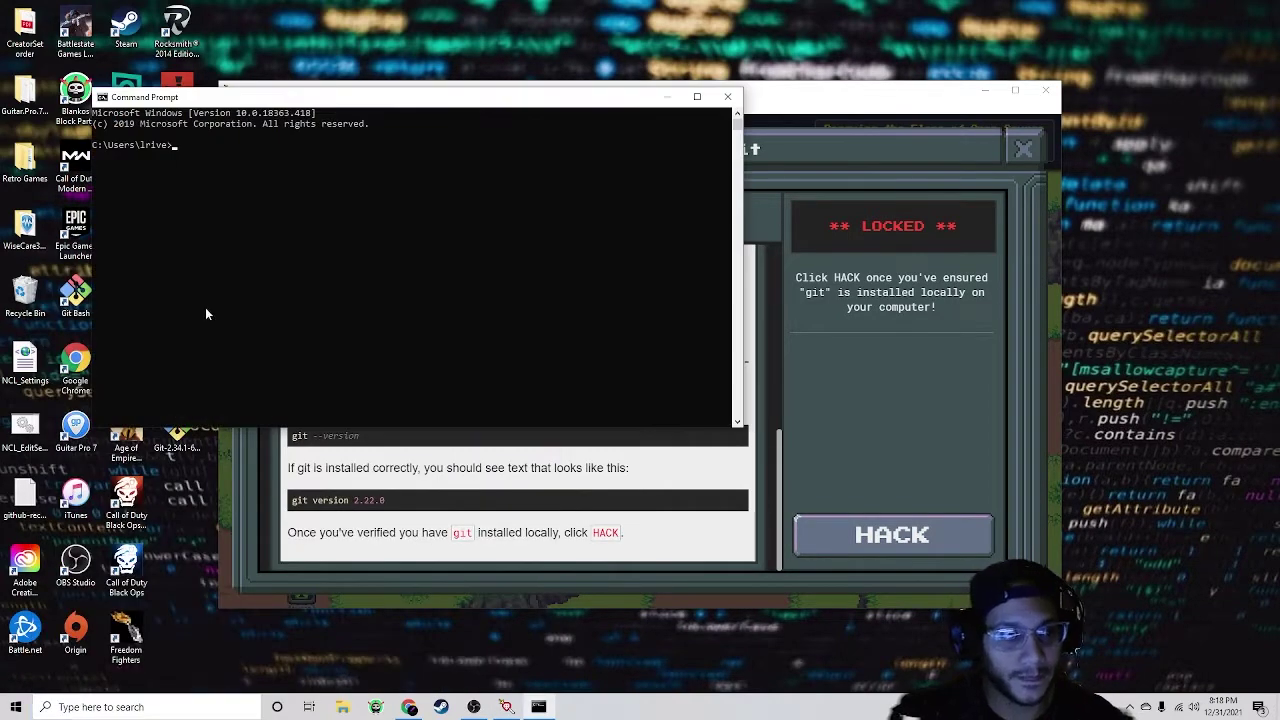
type("git --")
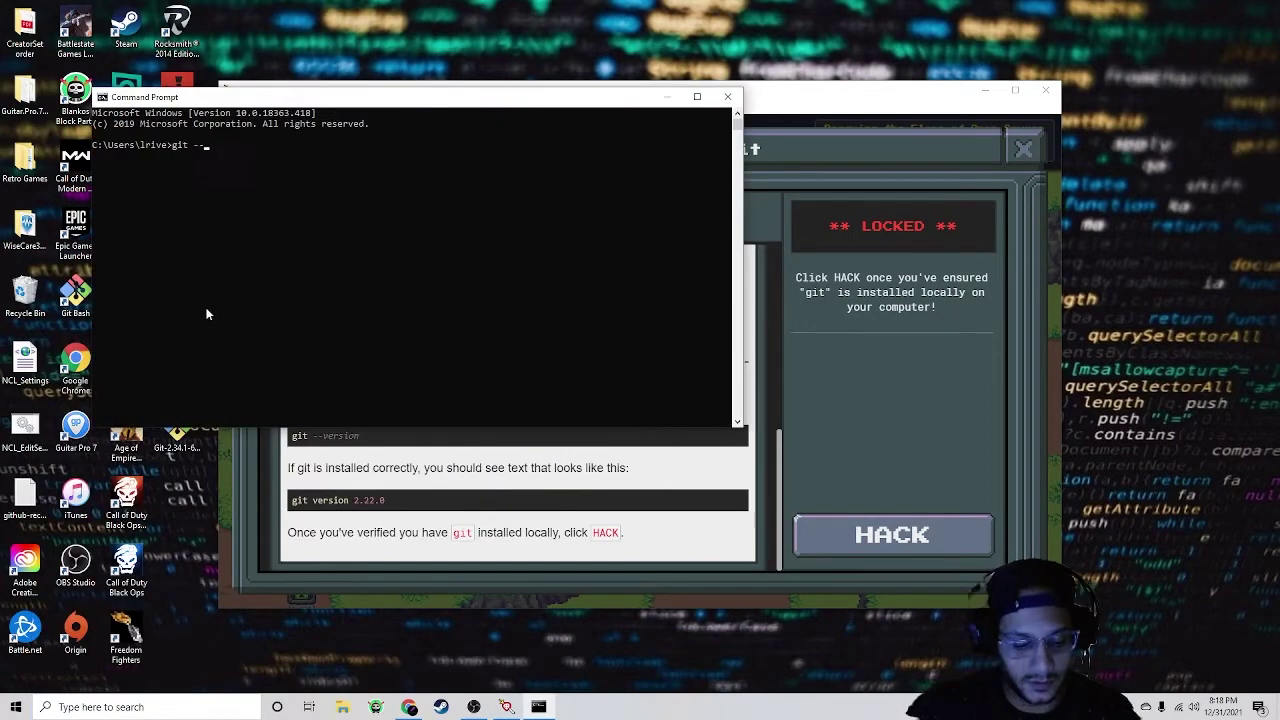
type("version")
key("Return")
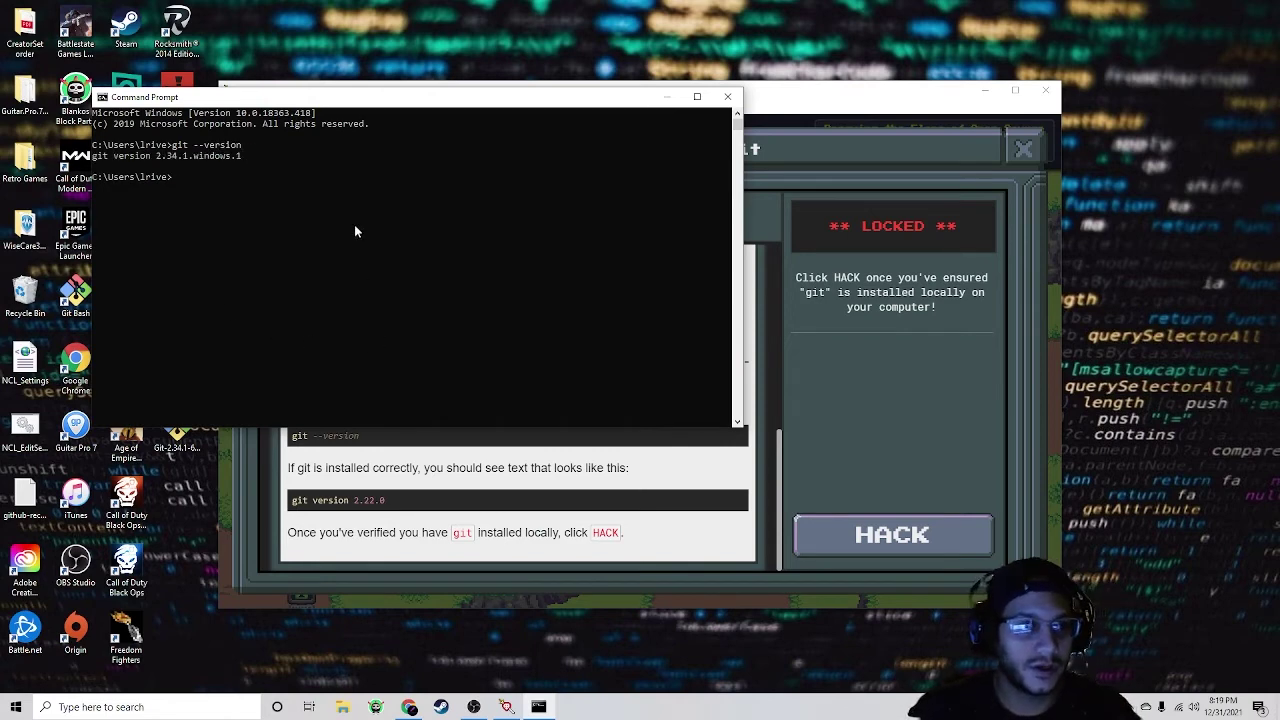
left_click_drag(156, 156, 188, 156)
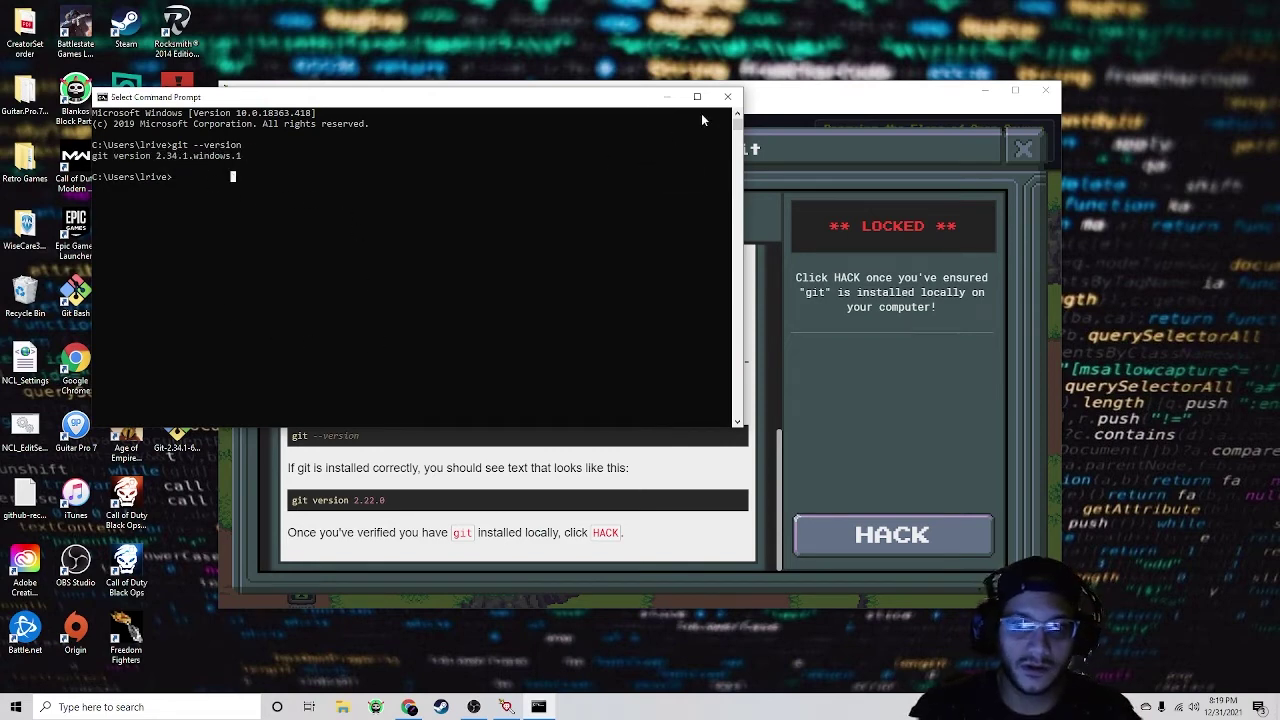
Step: Submit the Install Git objective with HACK and close the success screen with DONE
left_click(779, 110)
left_click(880, 540)
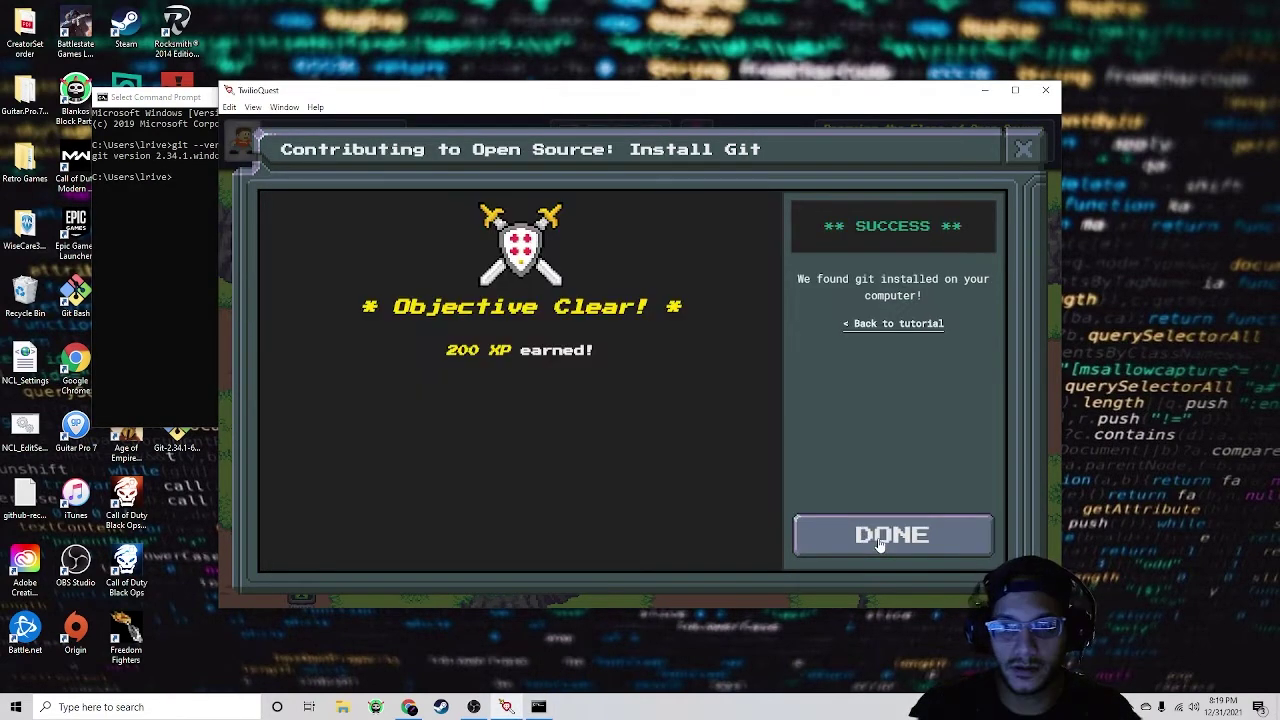
left_click(880, 540)
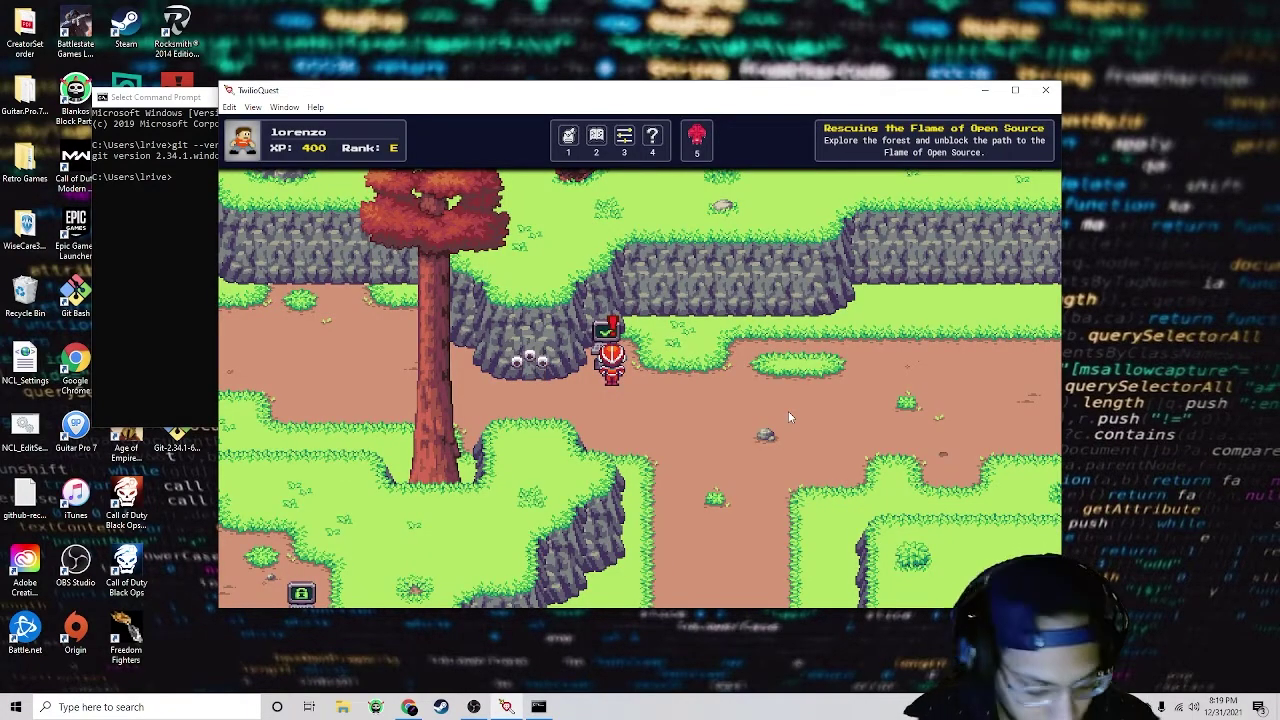
Step: Walk the character left through the forest and up to the Configuring Git terminal
key("Left")
key("Right")
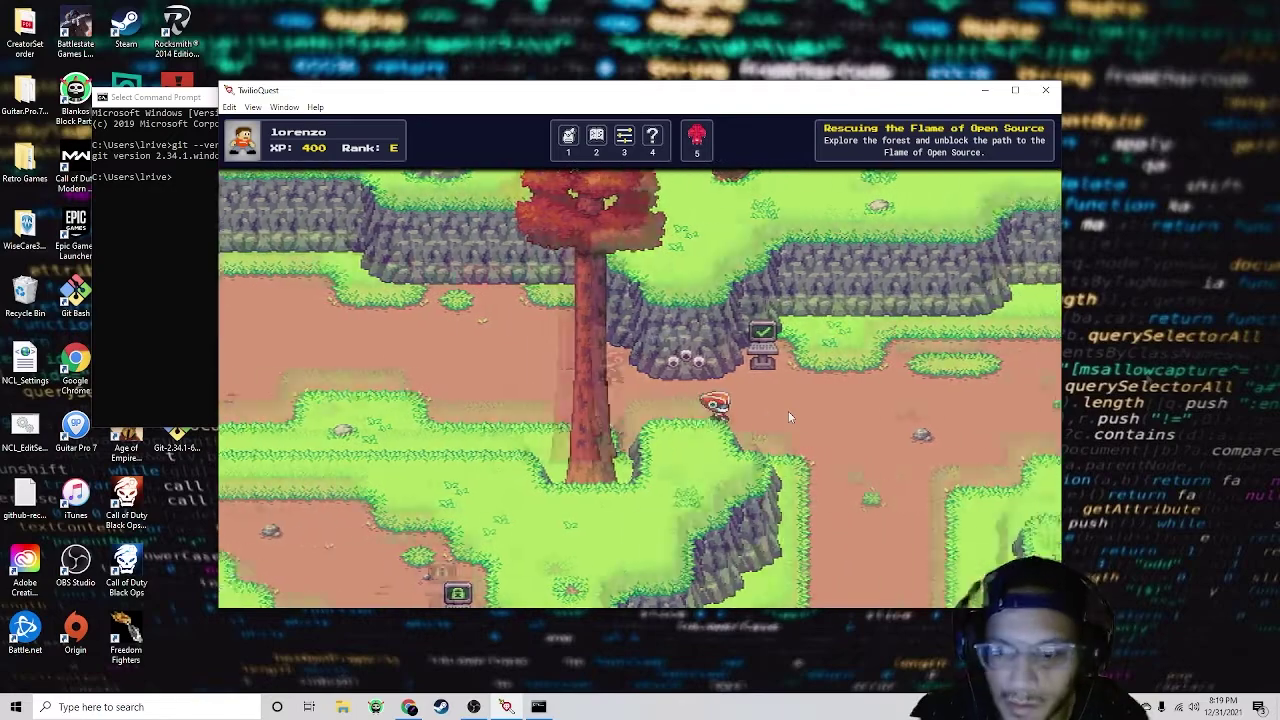
key("Left")
key("Left")
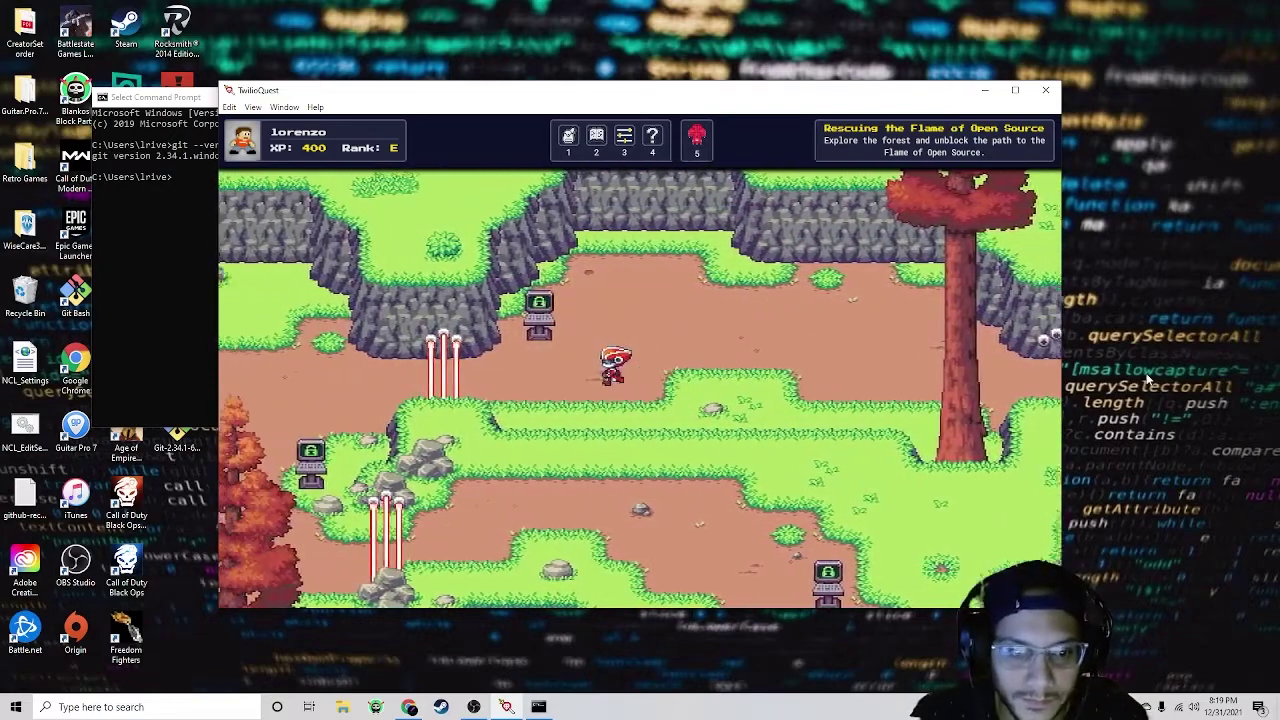
key("Up")
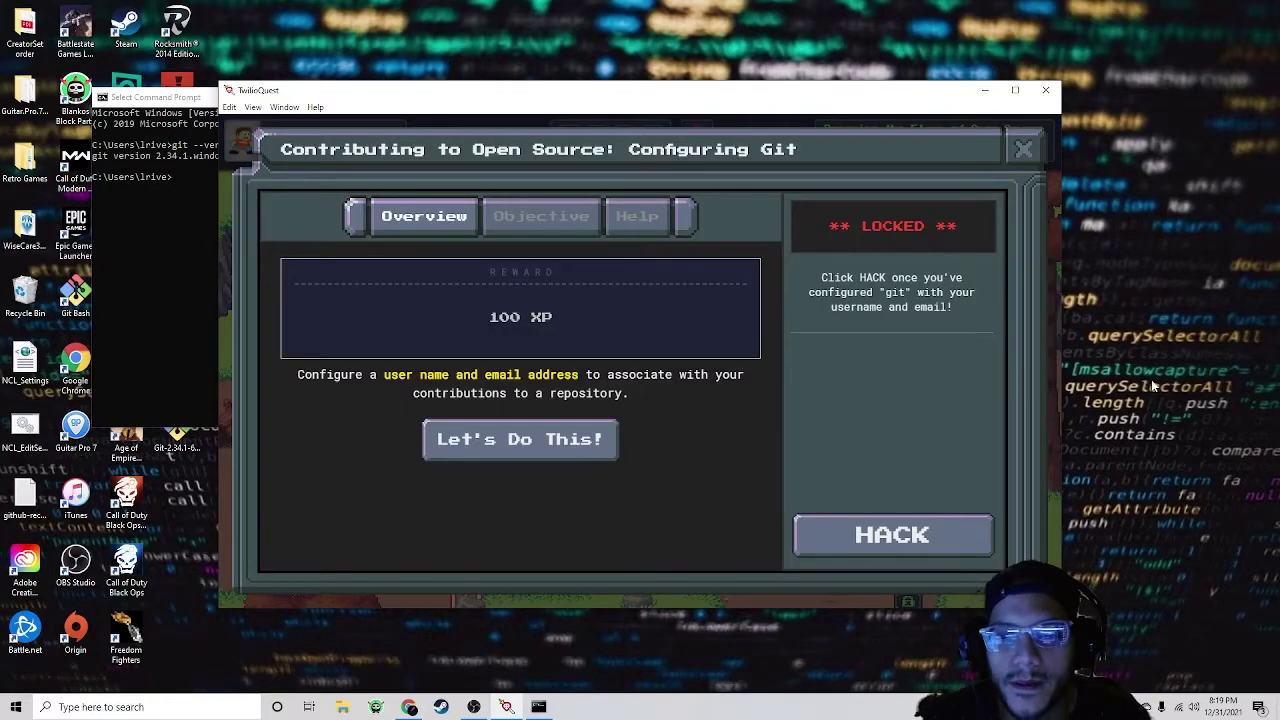
Step: Show the Configuring Git objective and help, and select the git config --global user.name command
left_click(530, 212)
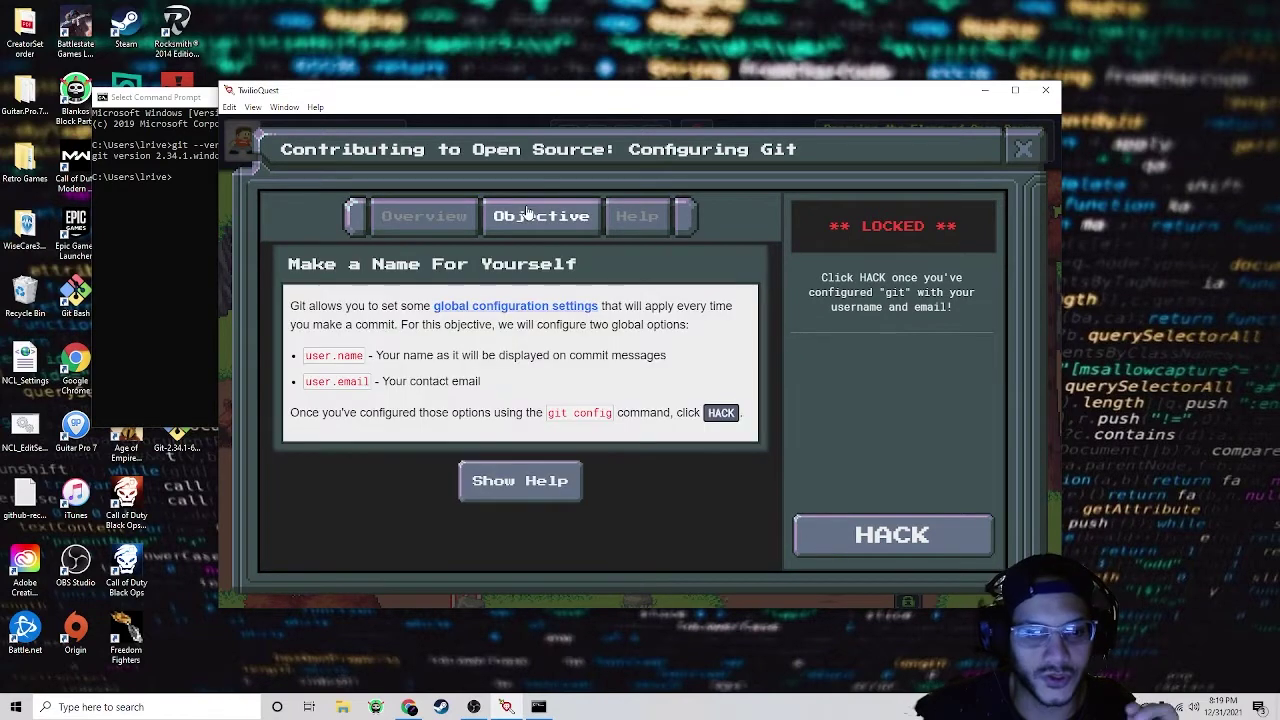
left_click(638, 217)
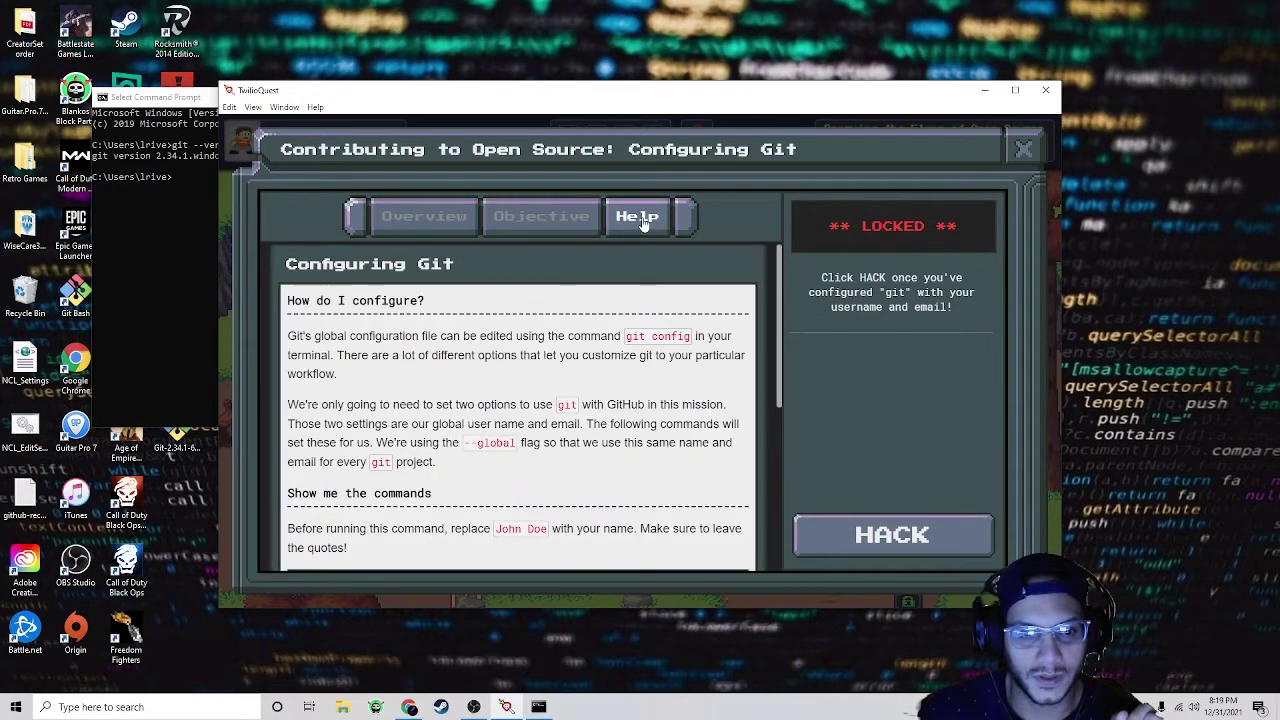
scroll(560, 397, "down", 3)
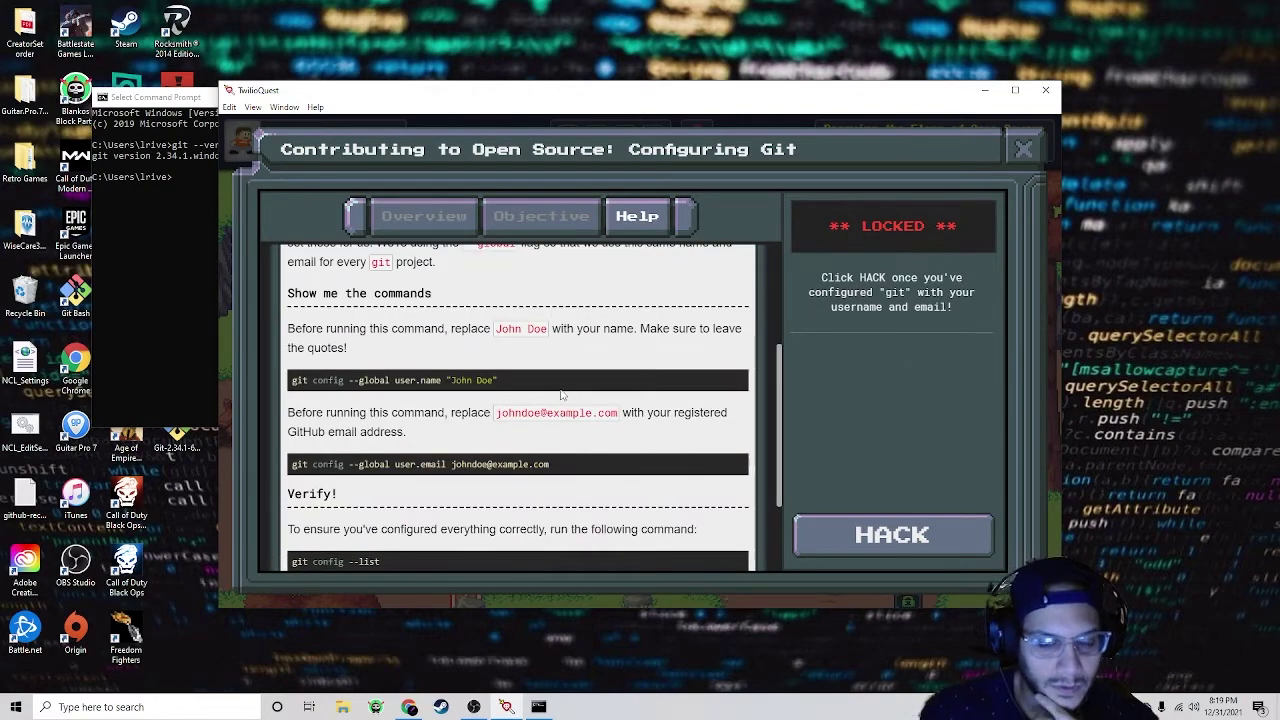
left_click(190, 303)
left_click(540, 444)
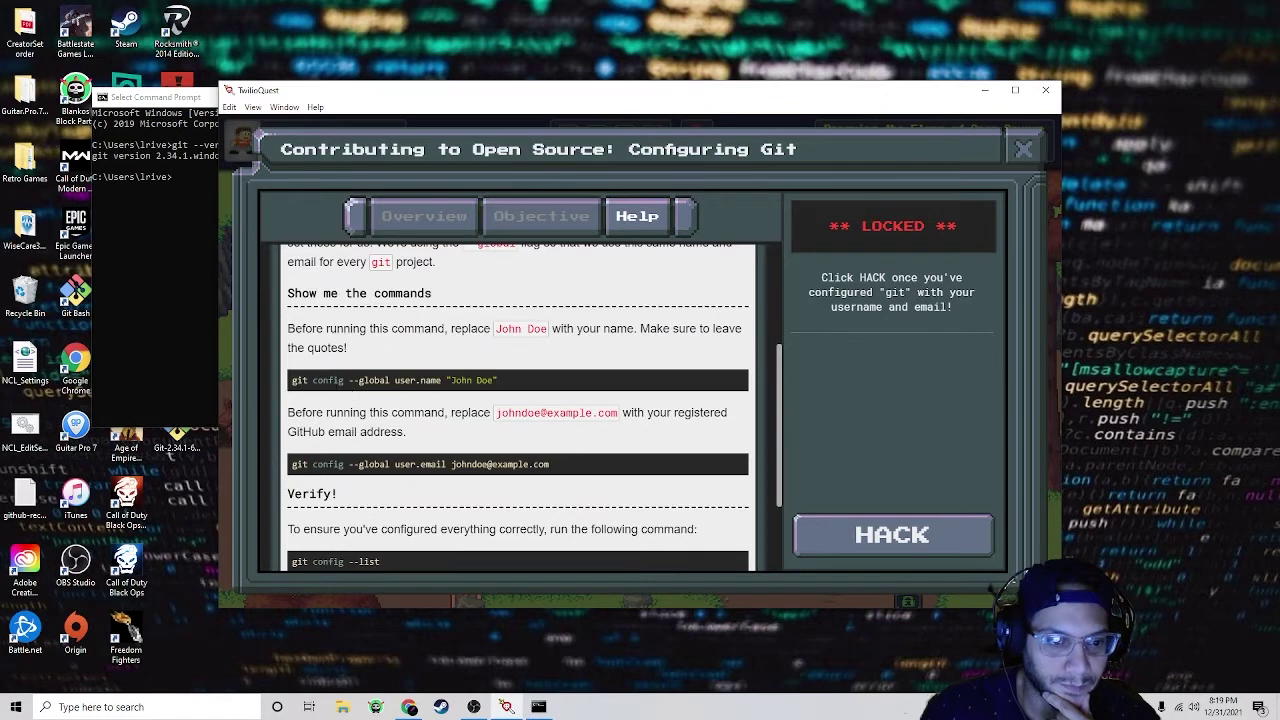
mouse_move(293, 381)
left_mouse_down()
mouse_move(400, 393)
mouse_move(497, 381)
mouse_move(291, 387)
left_mouse_up()
key("ctrl+c")
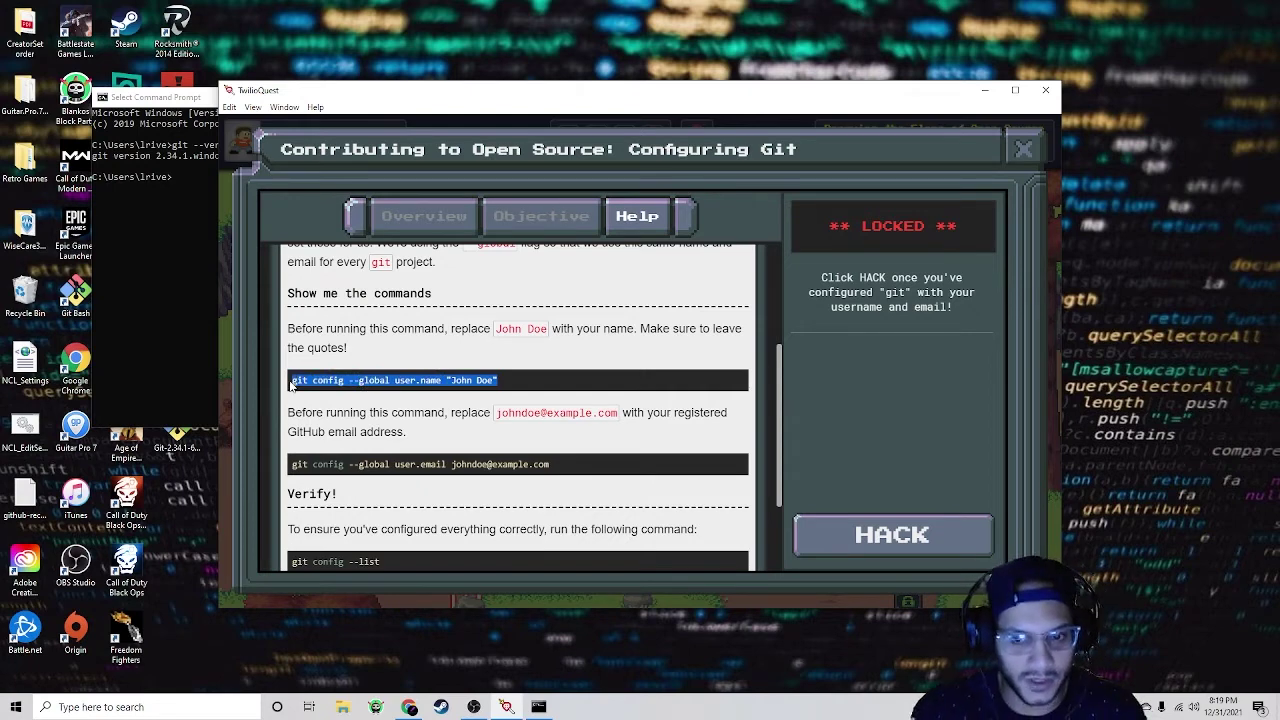
left_click(190, 200)
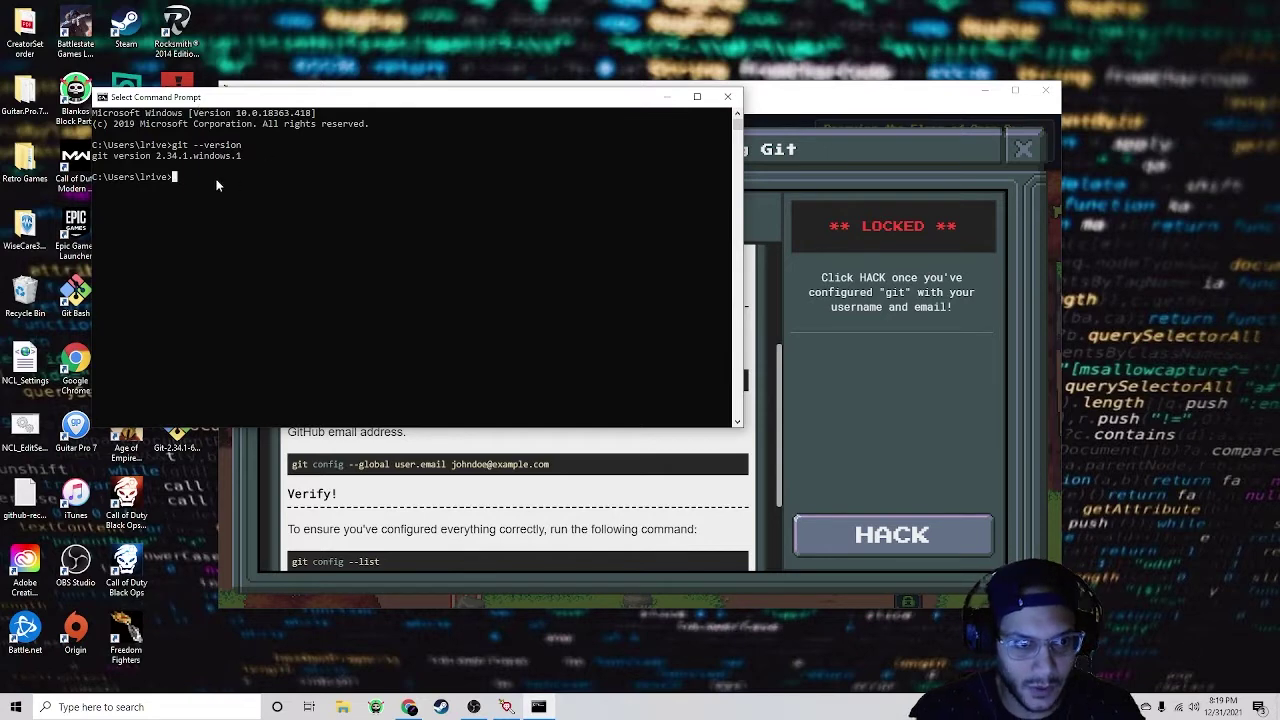
key("ctrl+v")
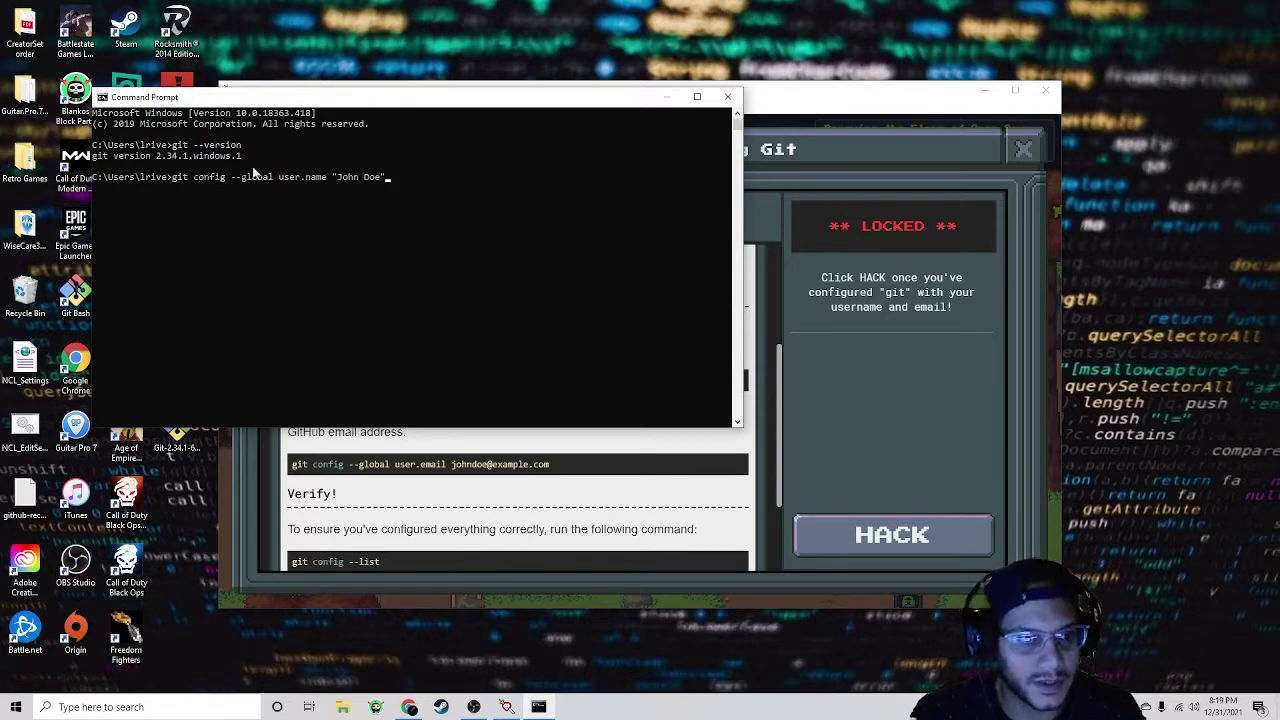
left_click(379, 177)
key("BackSpace")
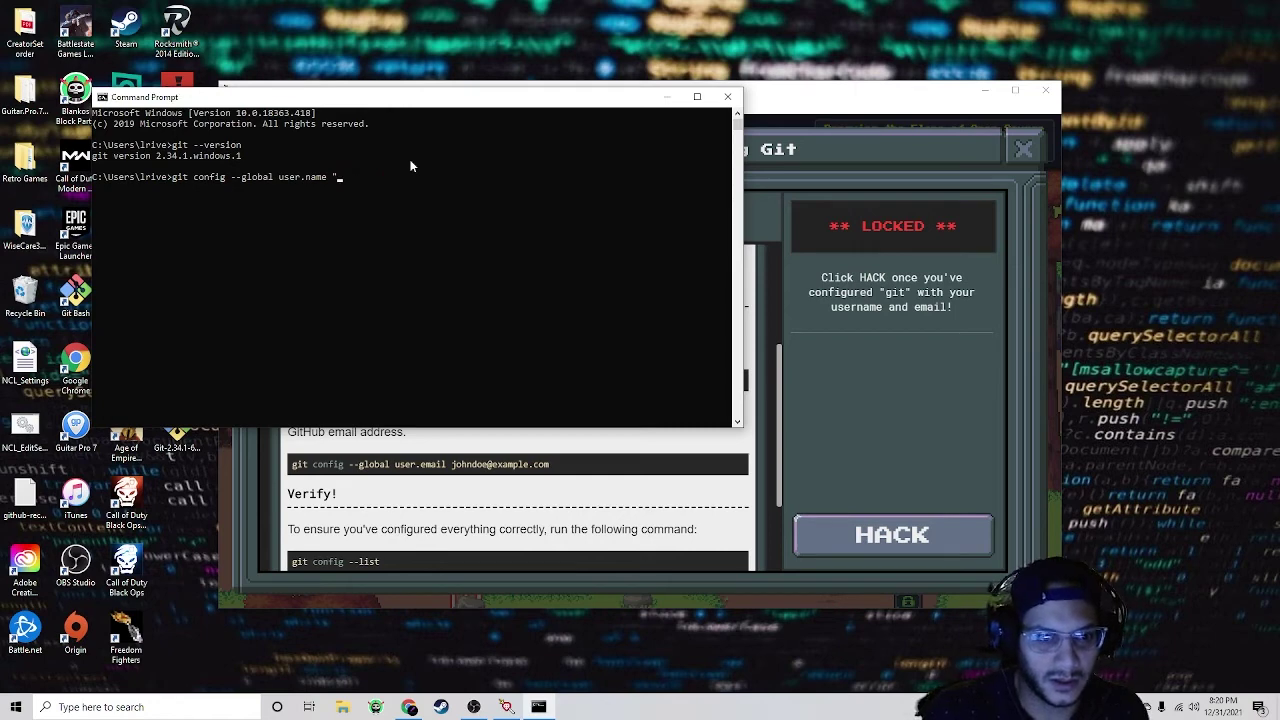
type("Lorenzo Rivera")
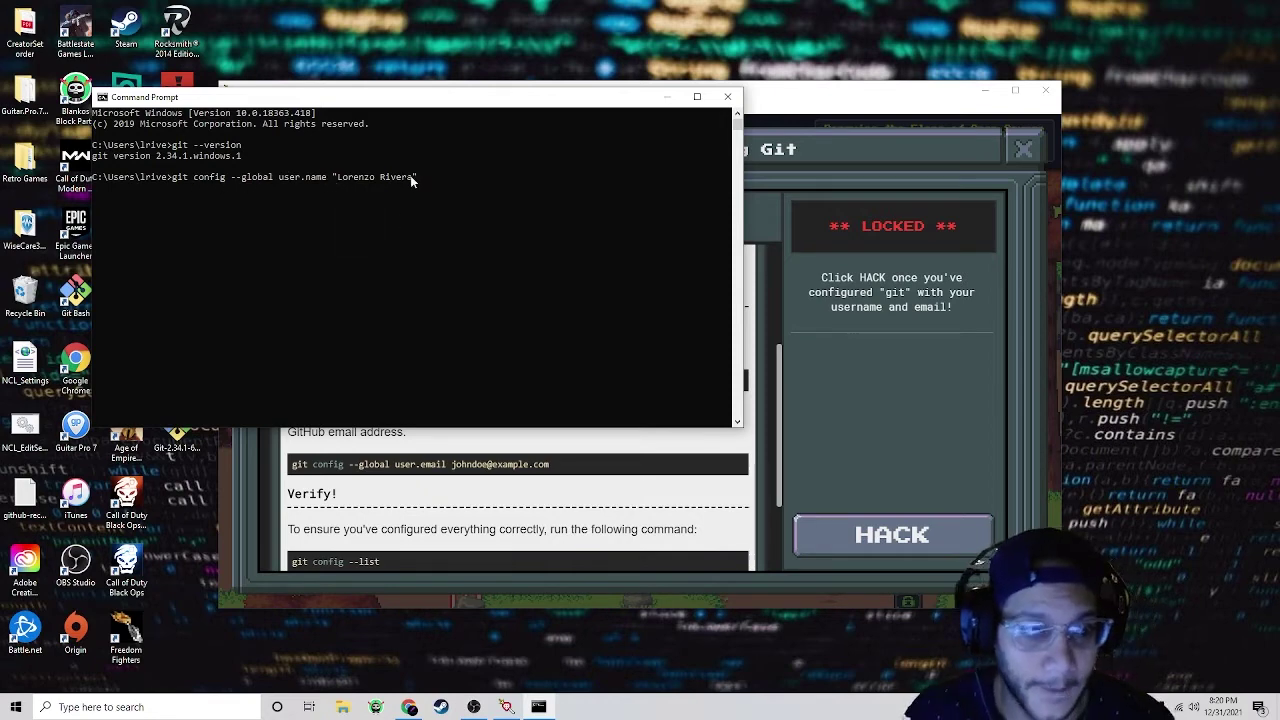
key("BackSpace")
key("BackSpace")
key("BackSpace")
key("BackSpace")
key("BackSpace")
key("BackSpace")
key("BackSpace")
key("BackSpace")
key("BackSpace")
key("BackSpace")
key("BackSpace")
key("BackSpace")
key("BackSpace")
key("BackSpace")
key("BackSpace")
key("BackSpace")
key("BackSpace")
key("BackSpace")
key("BackSpace")
key("BackSpace")
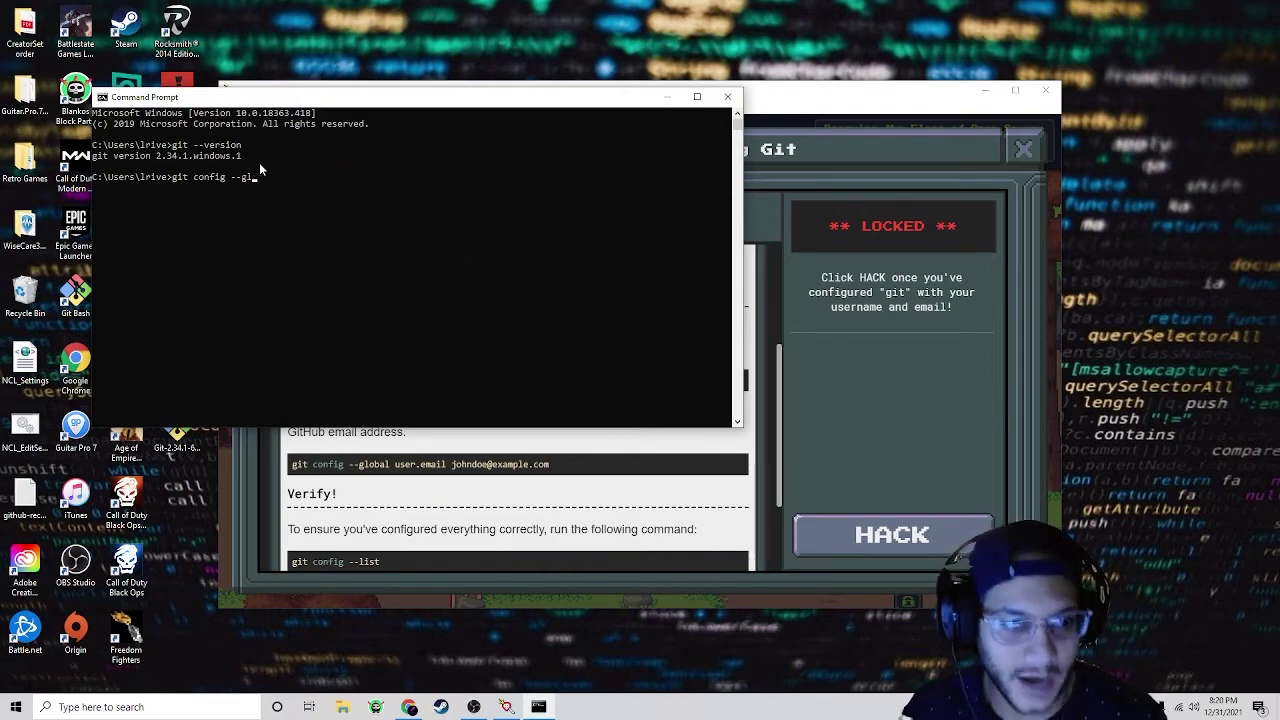
key("BackSpace")
key("BackSpace")
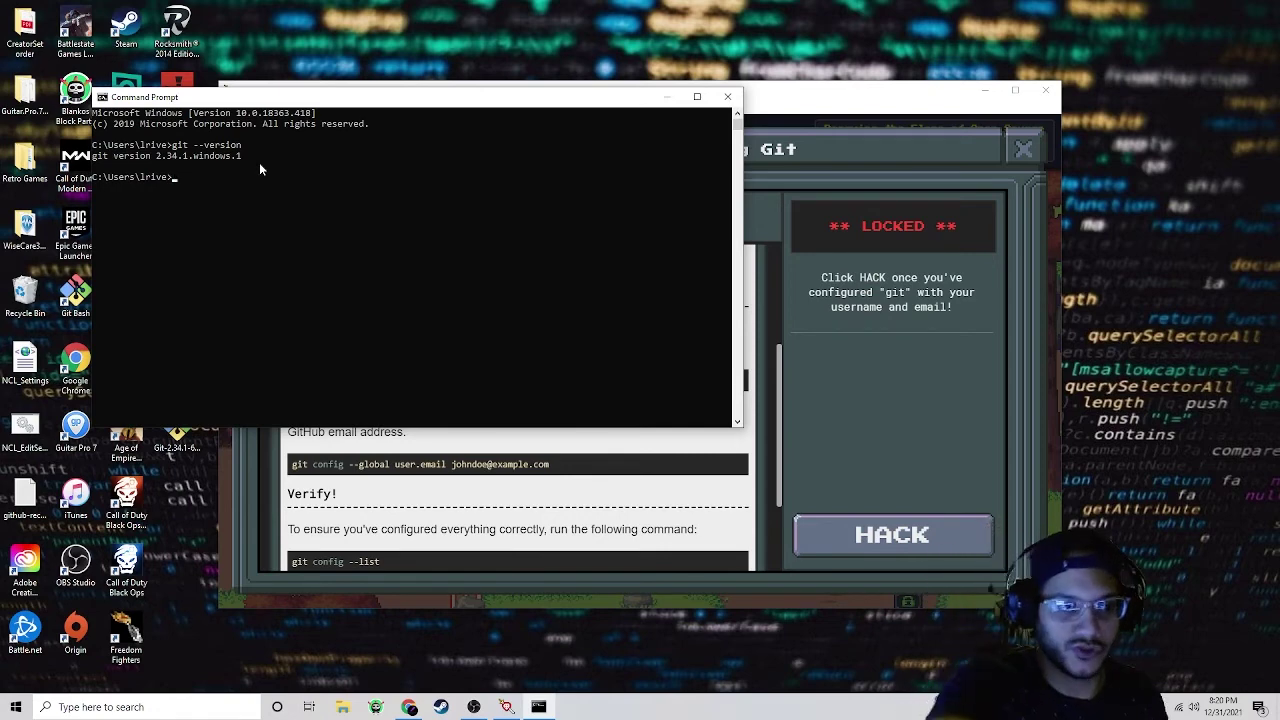
Step: Copy the git config --global user.email command from the help and paste it at the prompt
left_click(858, 378)
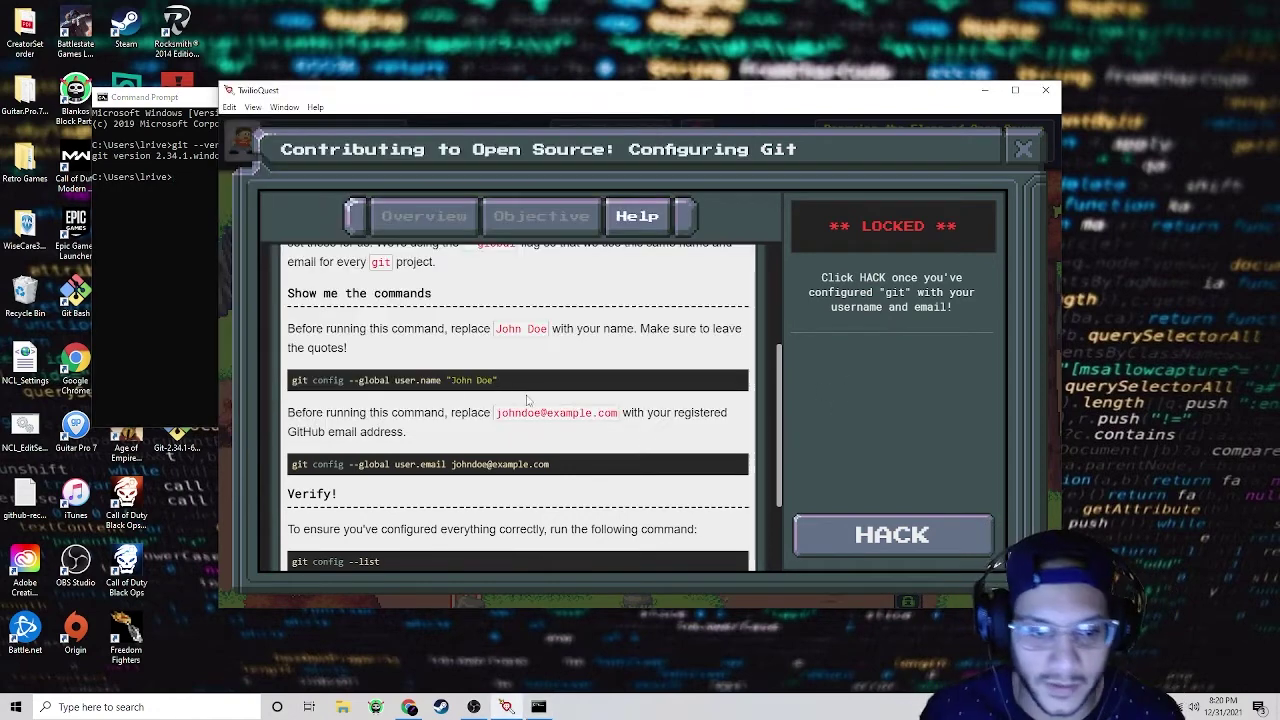
left_click_drag(291, 464, 553, 478)
key("super+c")
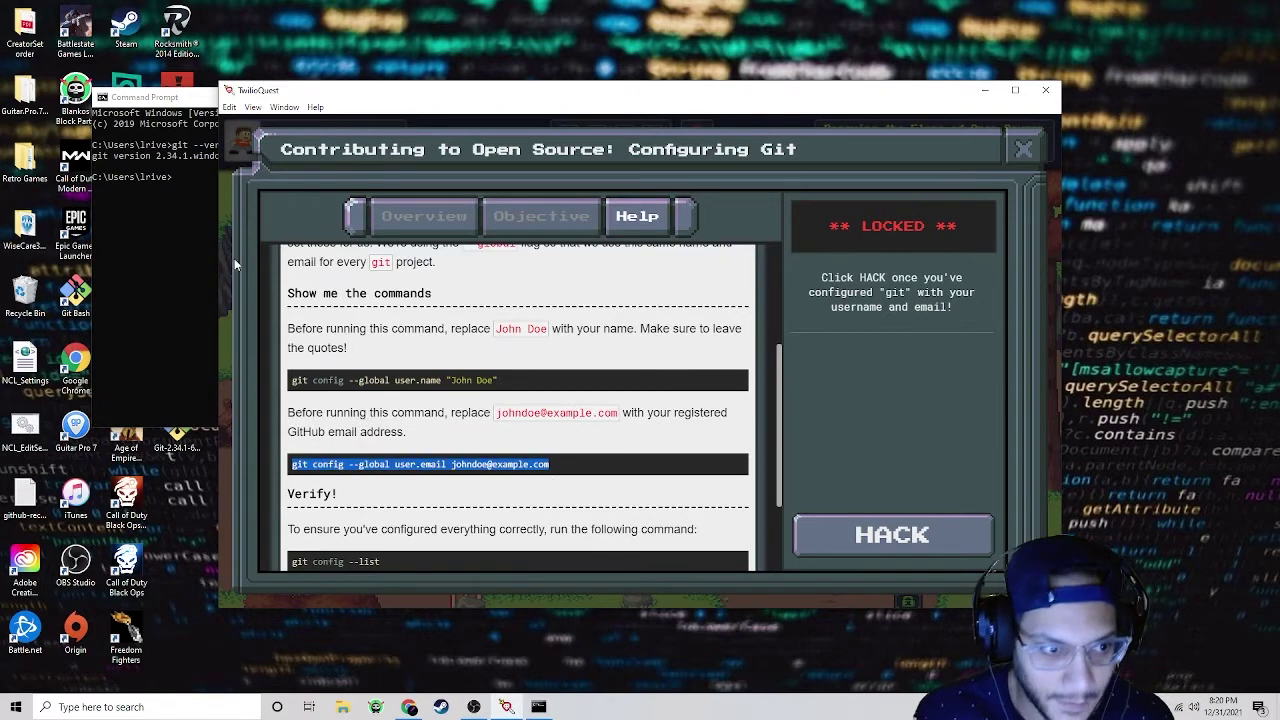
left_click(194, 190)
right_click(194, 192)
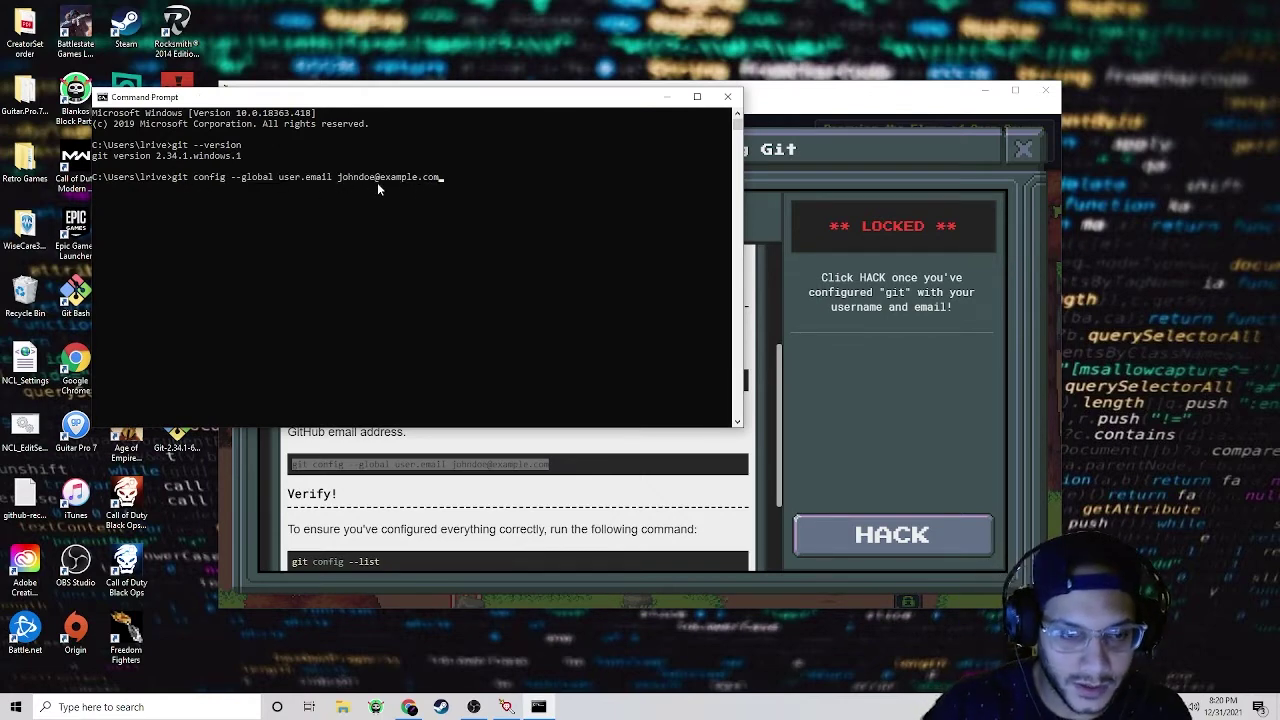
Step: Replace part of the placeholder email address in the pasted user.email command
key("Left")
key("Left")
key("Left")
key("Left")
key("Left")
key("Left")
key("Left")
key("Left")
key("Left")
key("Left")
key("Left")
key("Left")
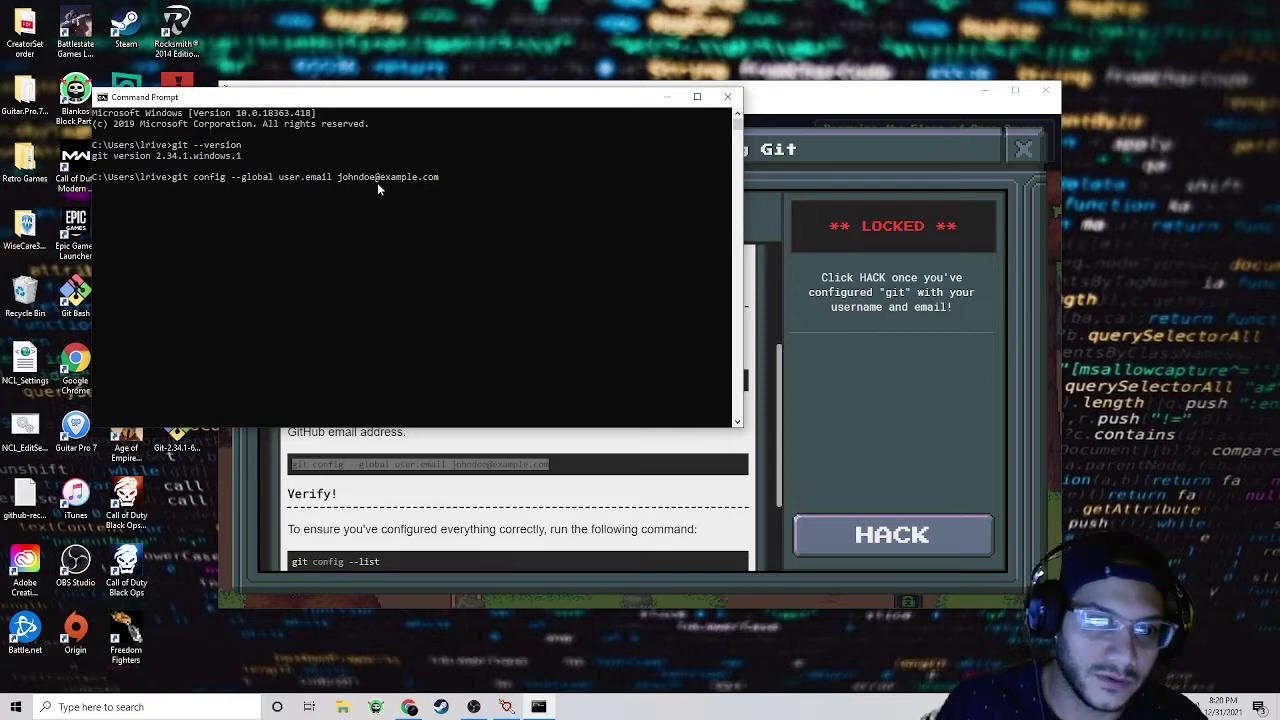
key("BackSpace")
key("BackSpace")
key("BackSpace")
key("BackSpace")
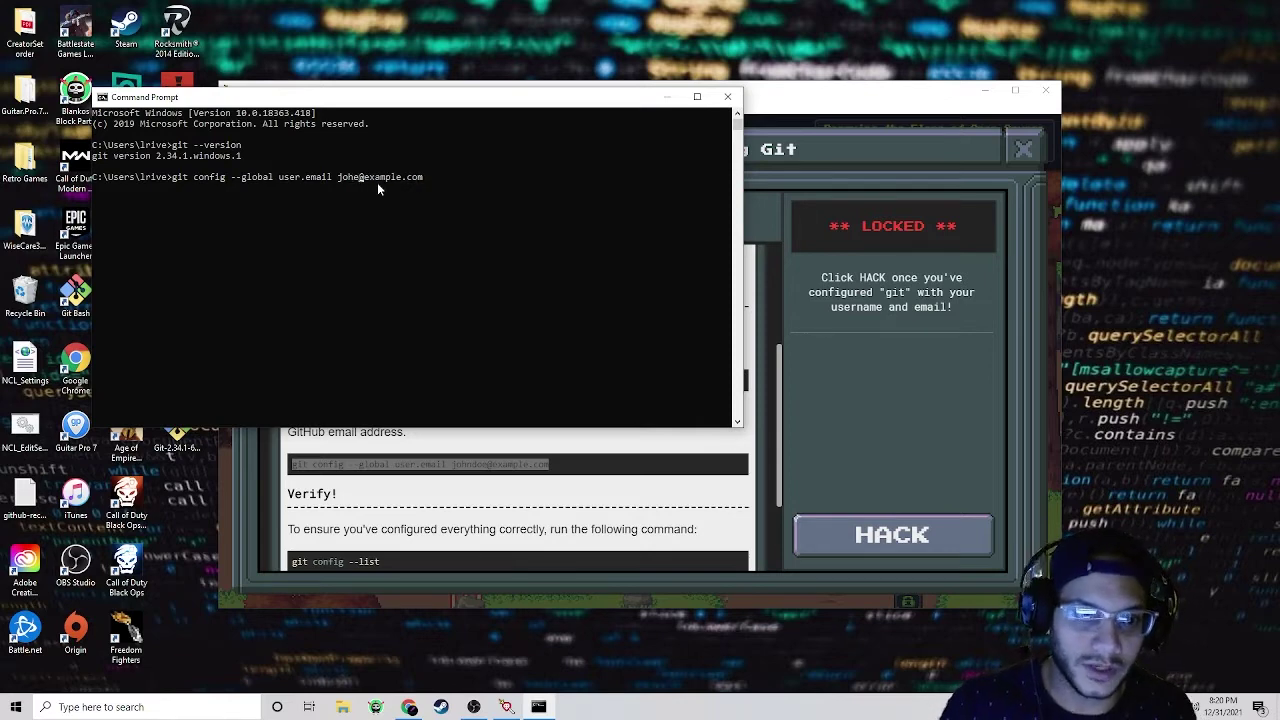
type("remail")
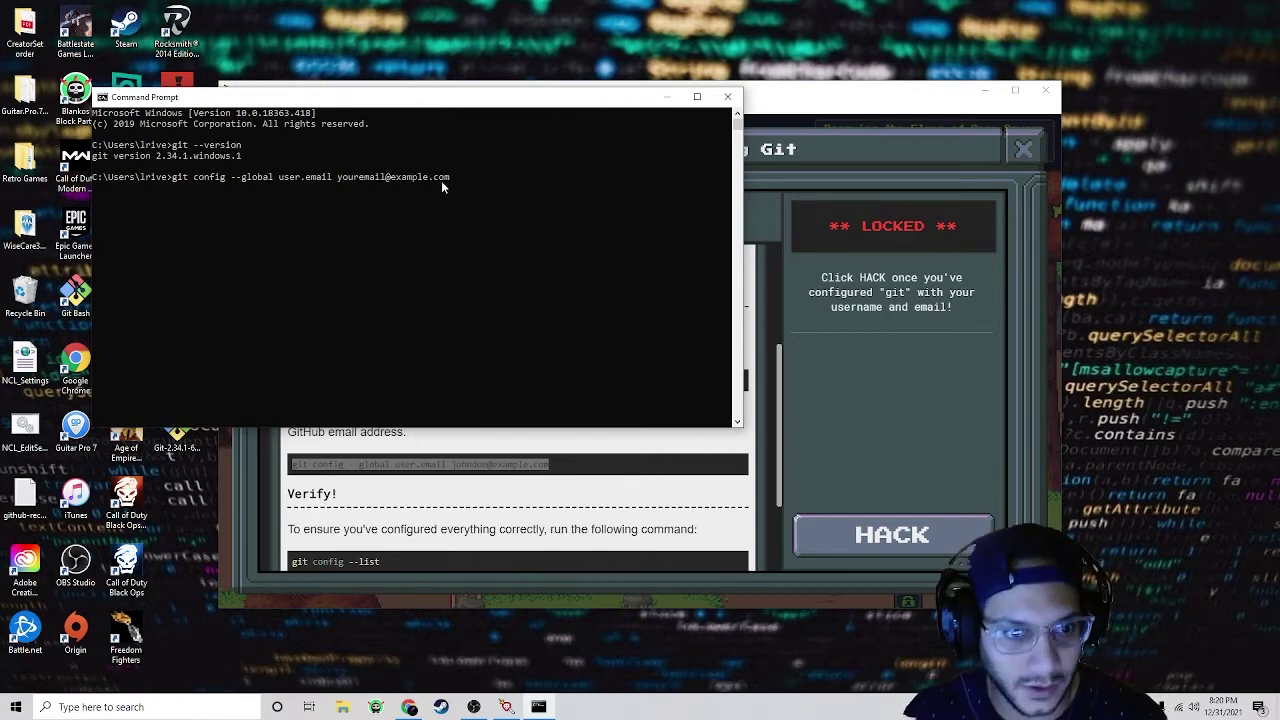
left_click_drag(441, 180, 145, 177)
left_click(183, 177)
left_click(296, 177)
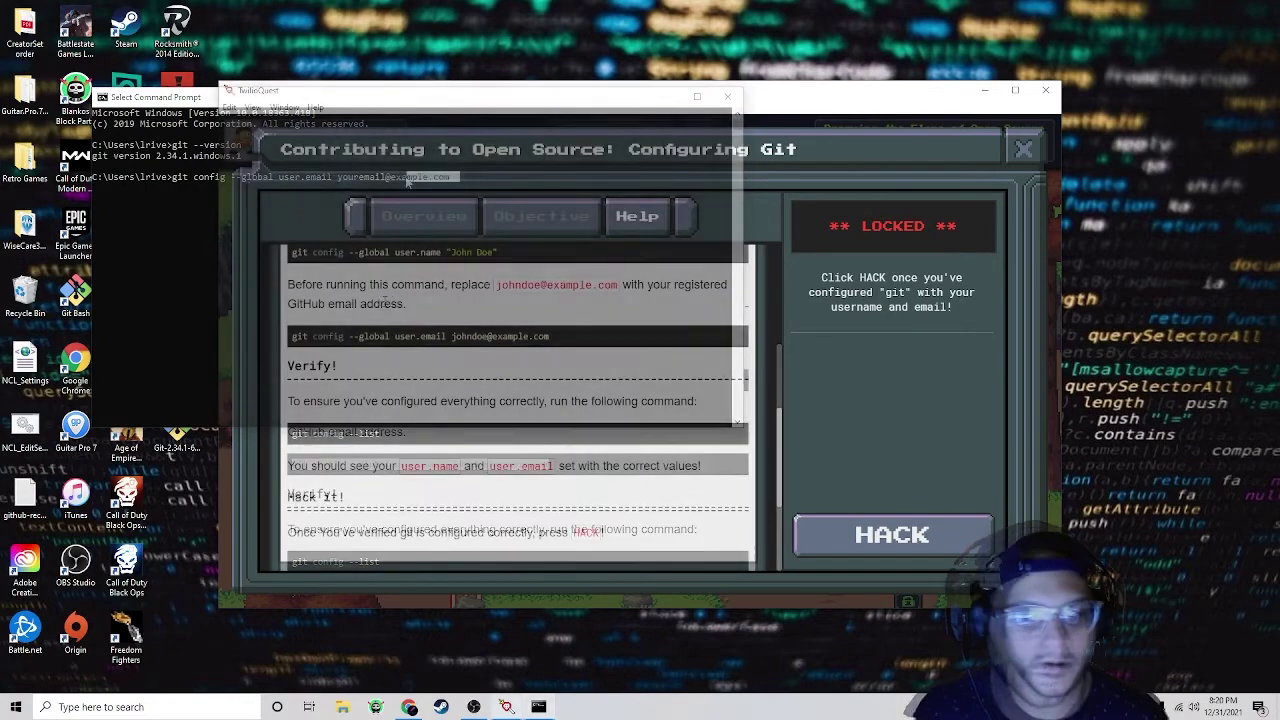
scroll(490, 463, "up", 5)
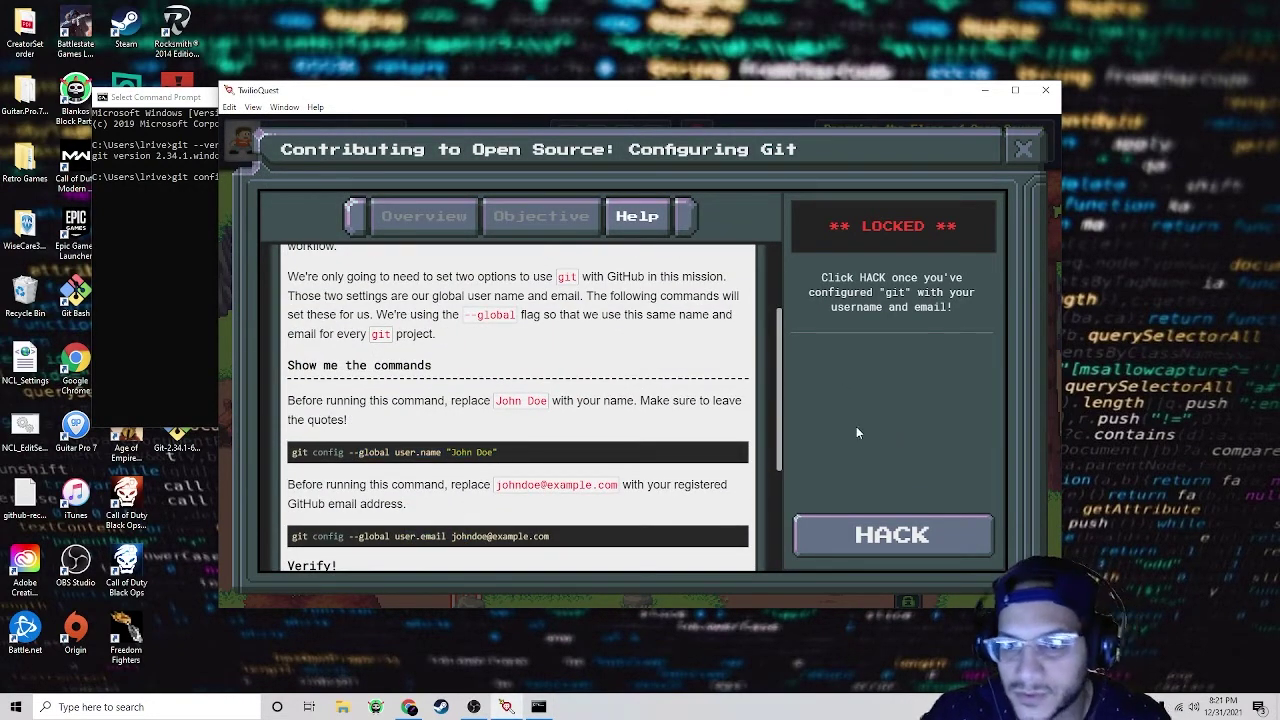
Step: Clear the Configuring Git objective with HACK and start the Cloning a Repository mission
left_click(862, 534)
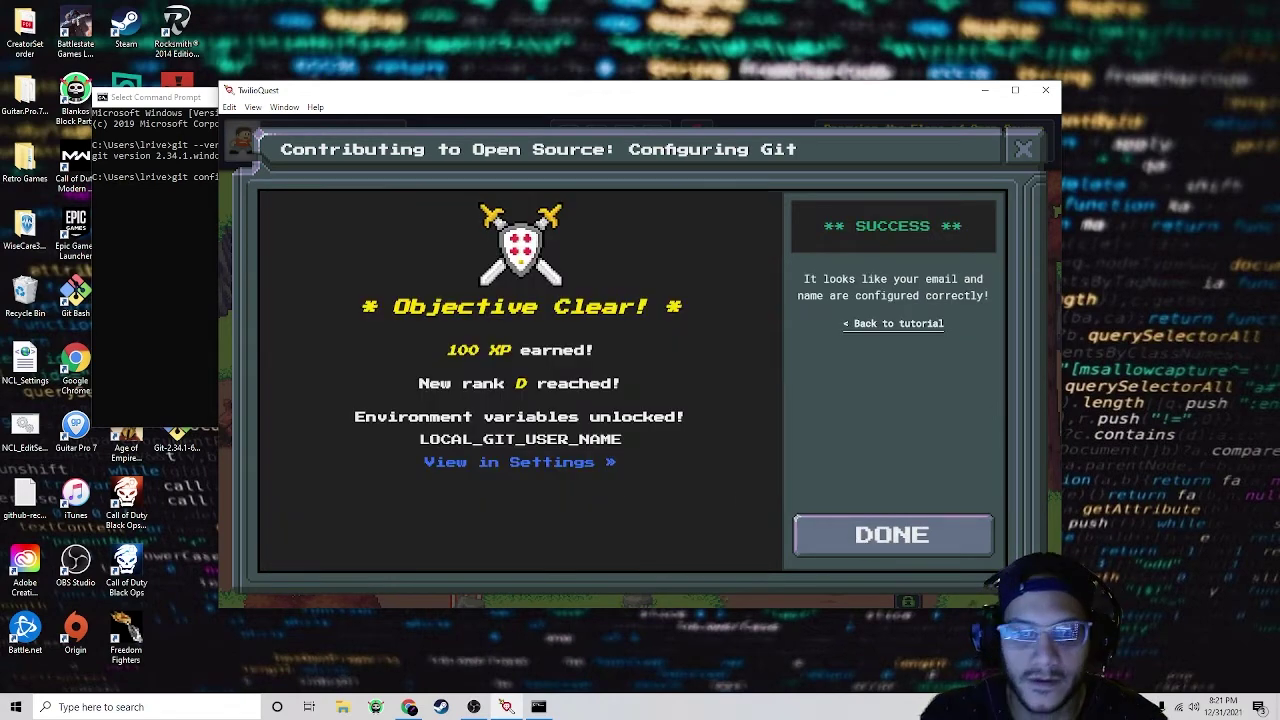
left_click(893, 536)
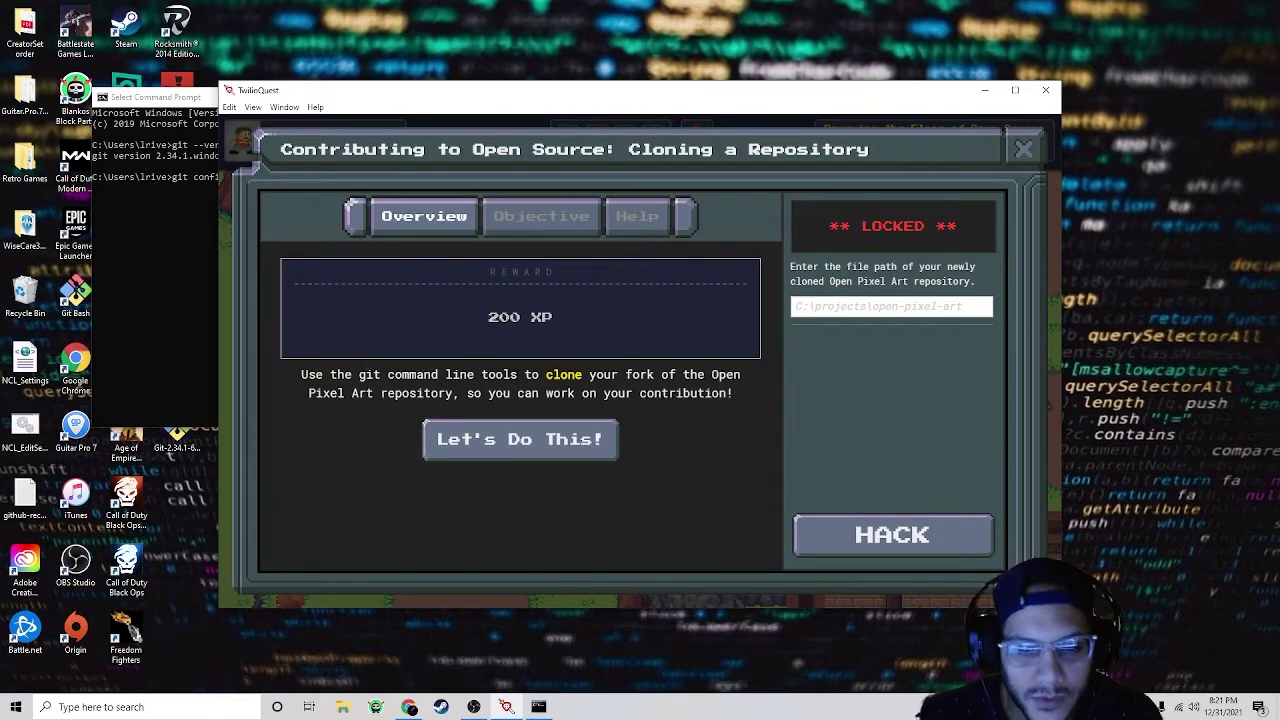
left_click(563, 215)
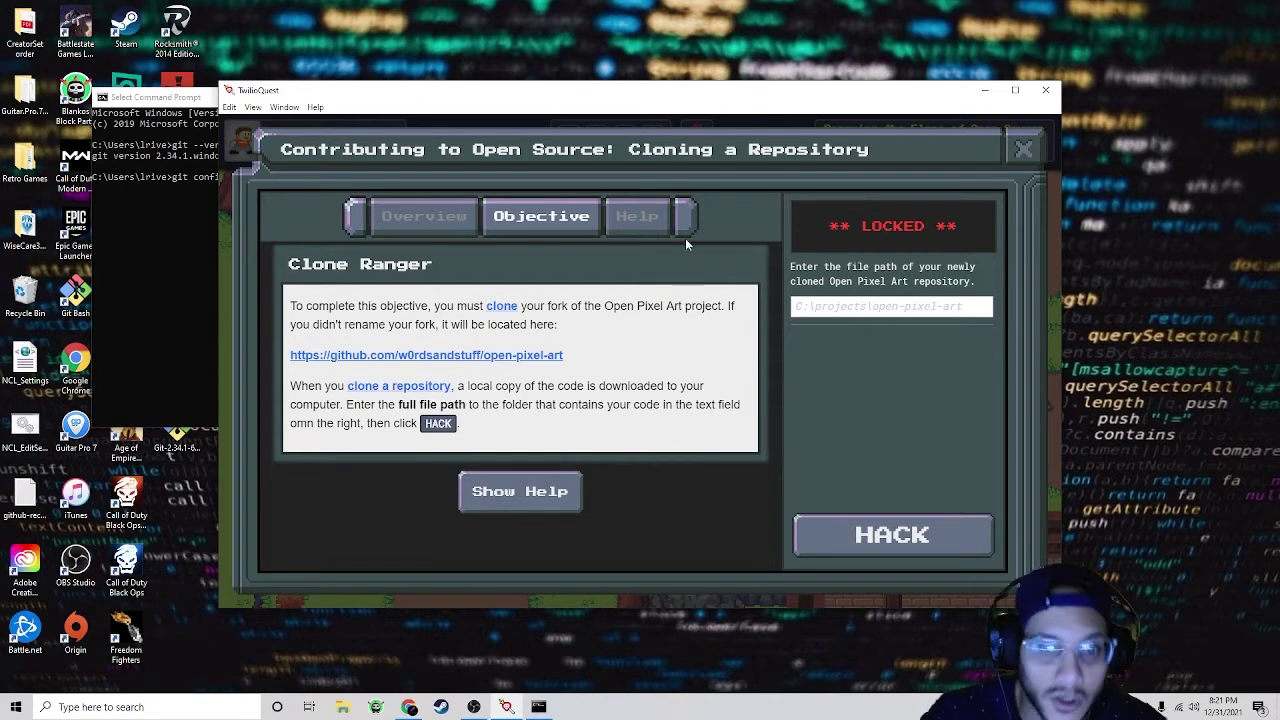
Step: Read the Cloning a Repository help and highlight its example repository URL
left_click(638, 218)
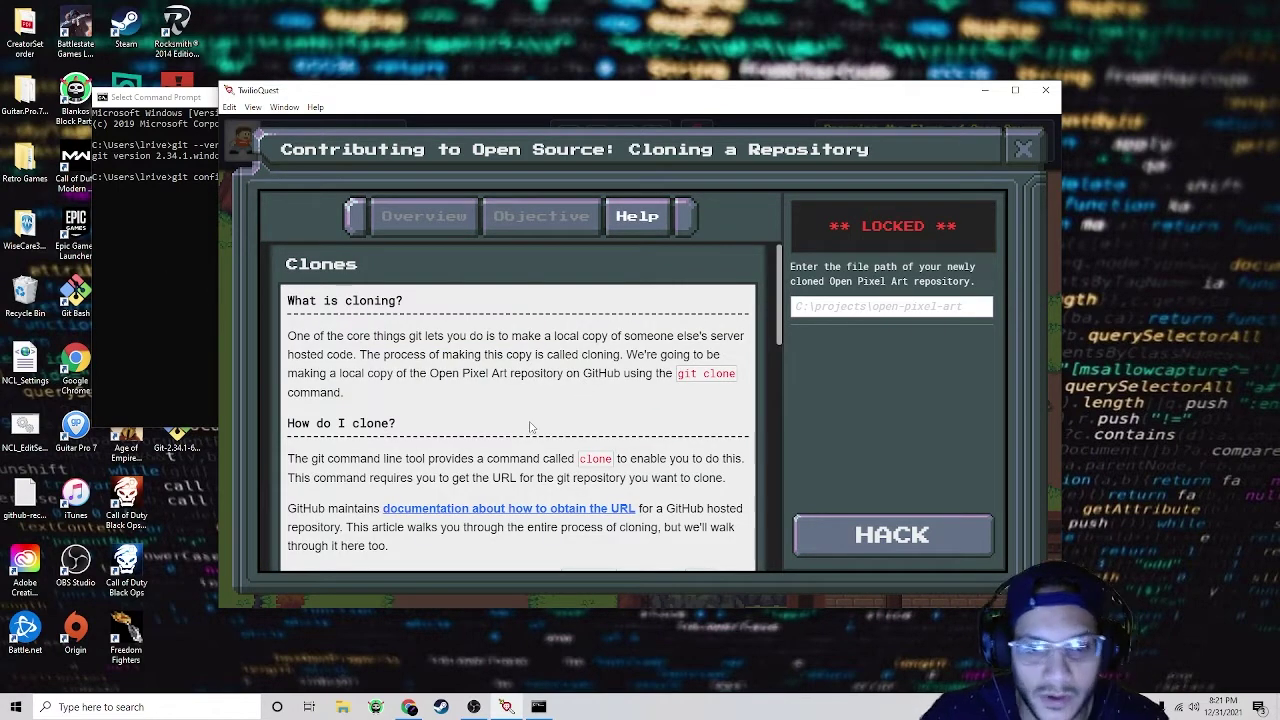
scroll(531, 427, "down", 2)
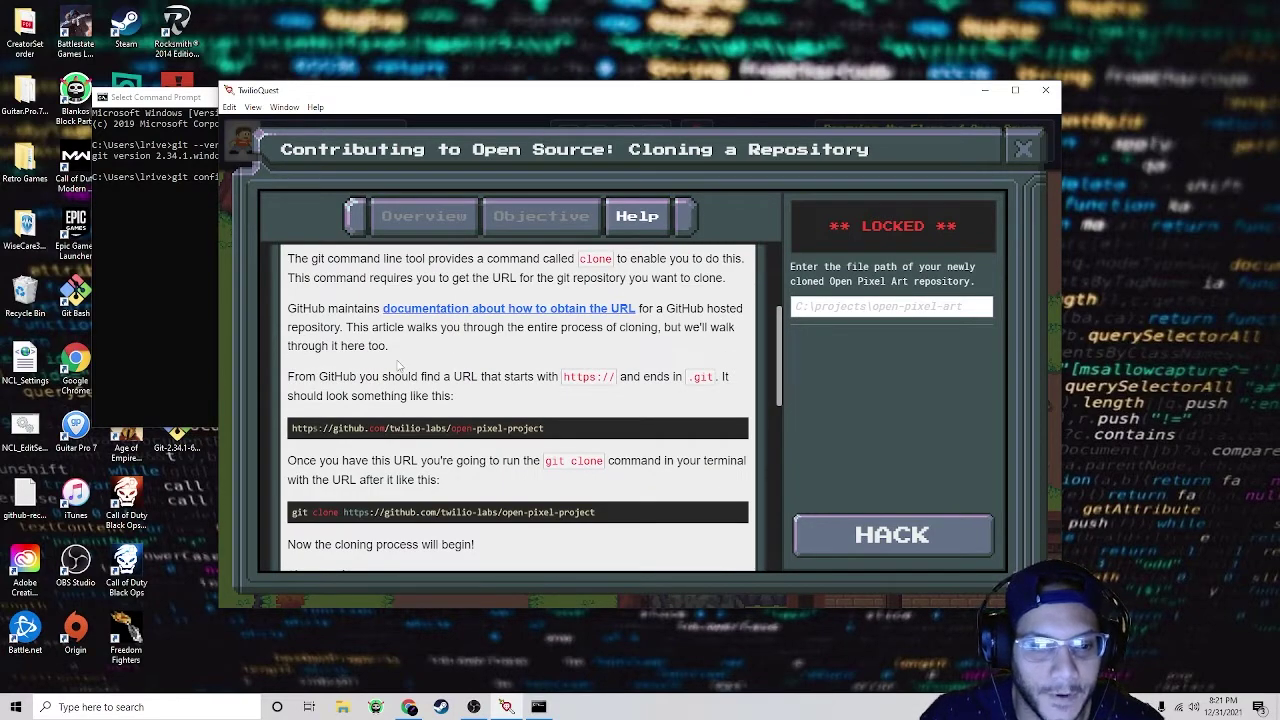
scroll(612, 459, "down", 1)
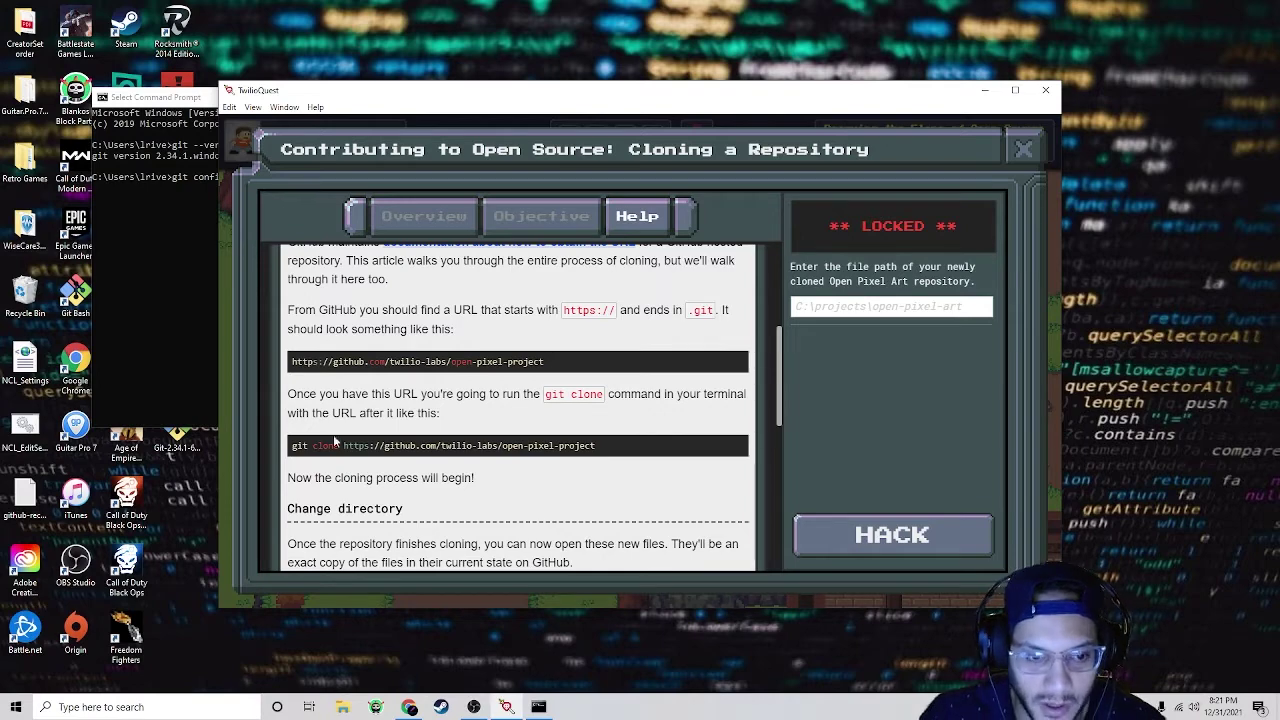
left_click_drag(546, 361, 296, 362)
left_click(300, 361)
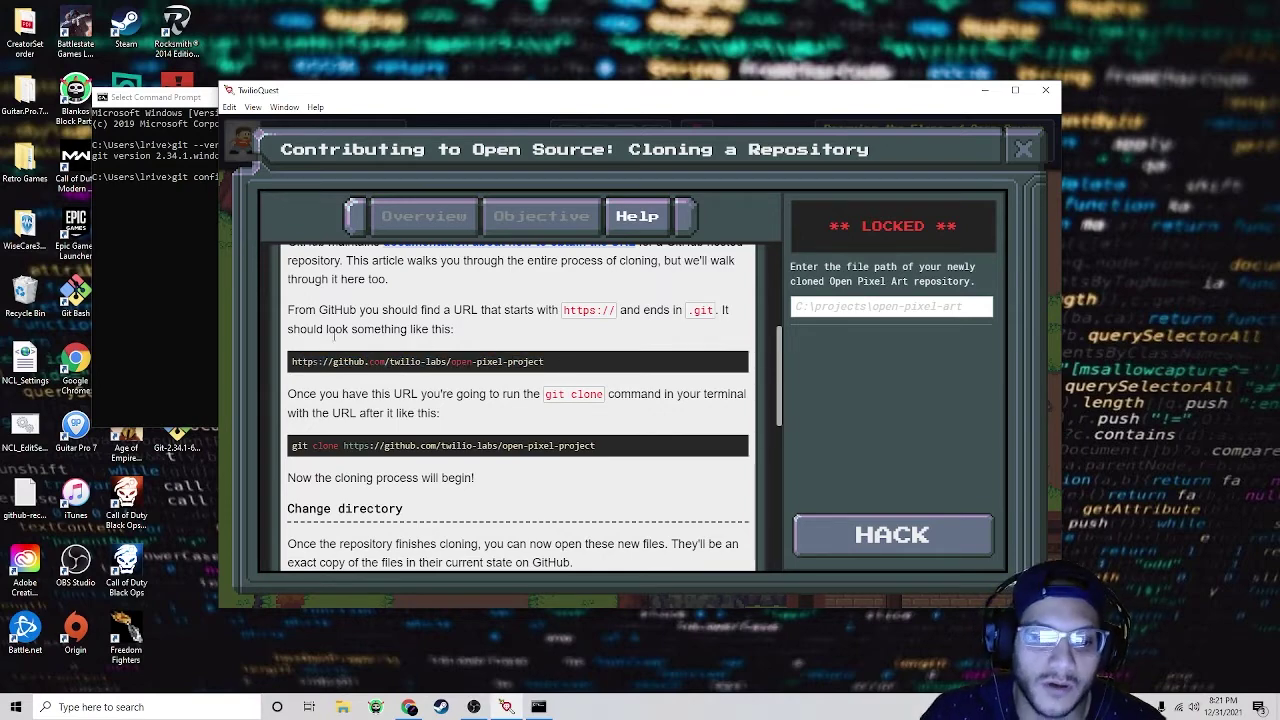
left_click(410, 707)
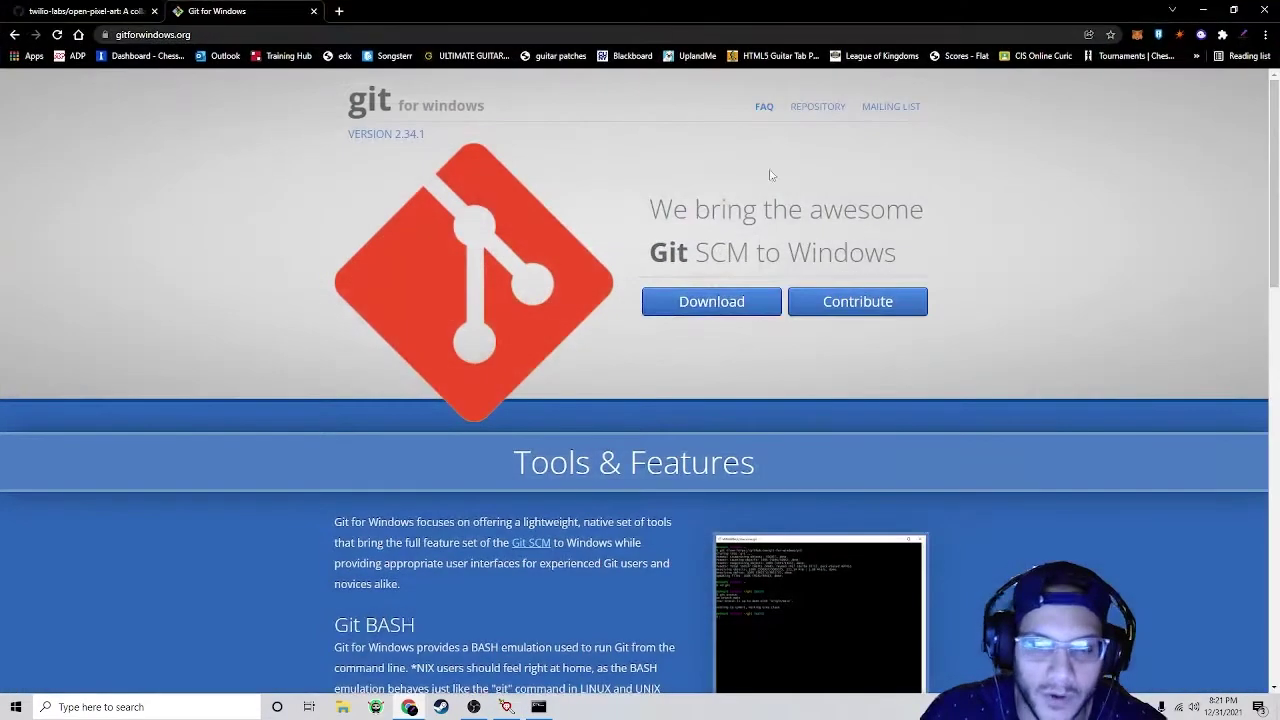
Step: Fork twilio-labs open-pixel-art on GitHub and copy the fork's URL from the address bar
left_click(126, 11)
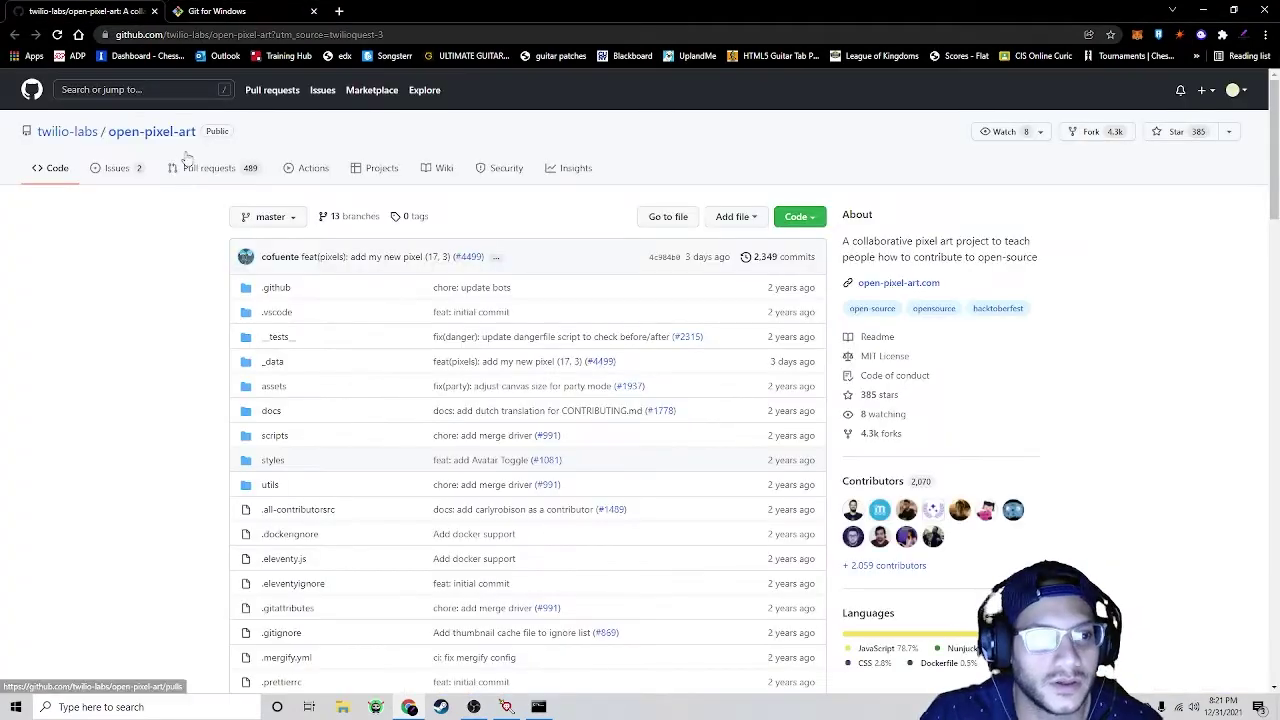
left_click(1092, 133)
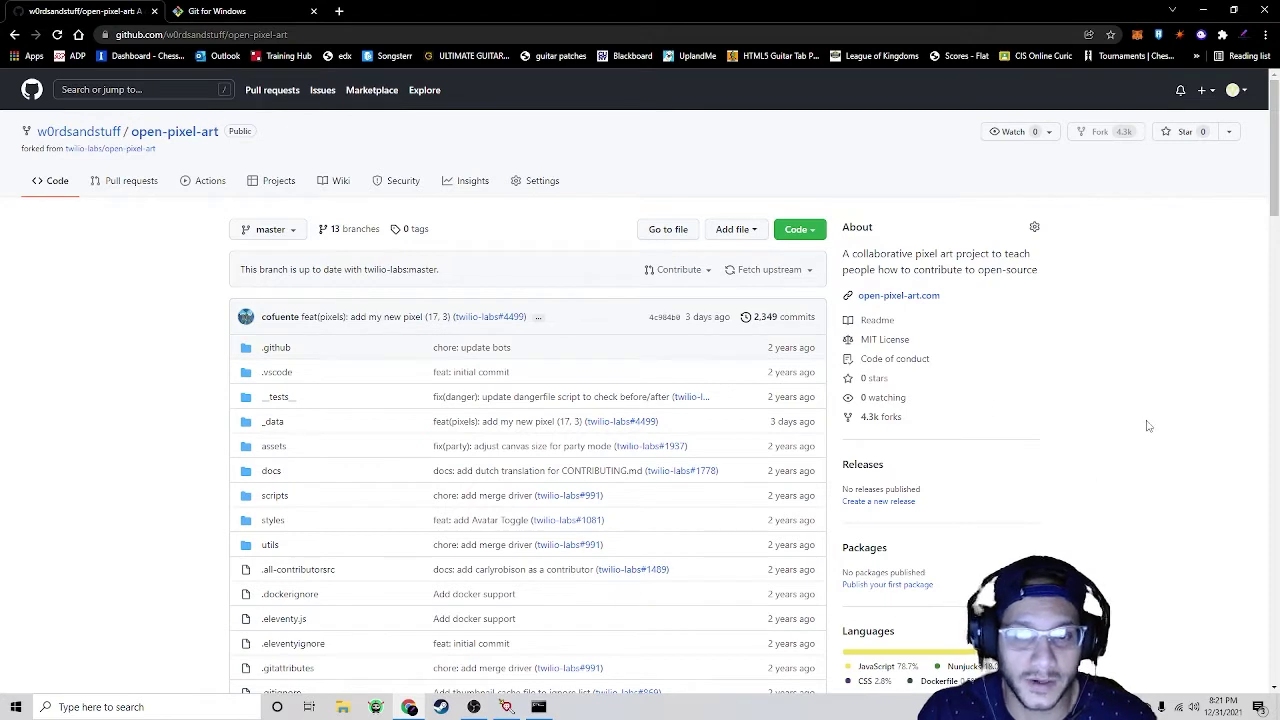
left_click(298, 34)
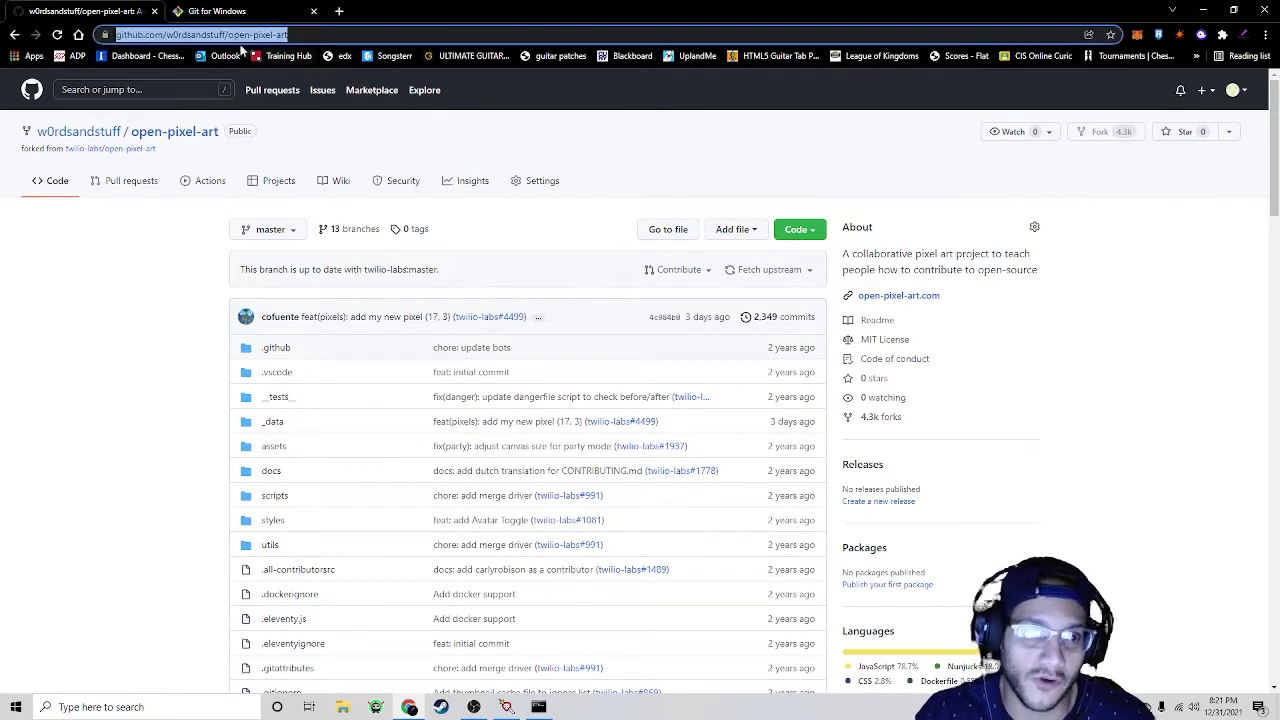
right_click(200, 36)
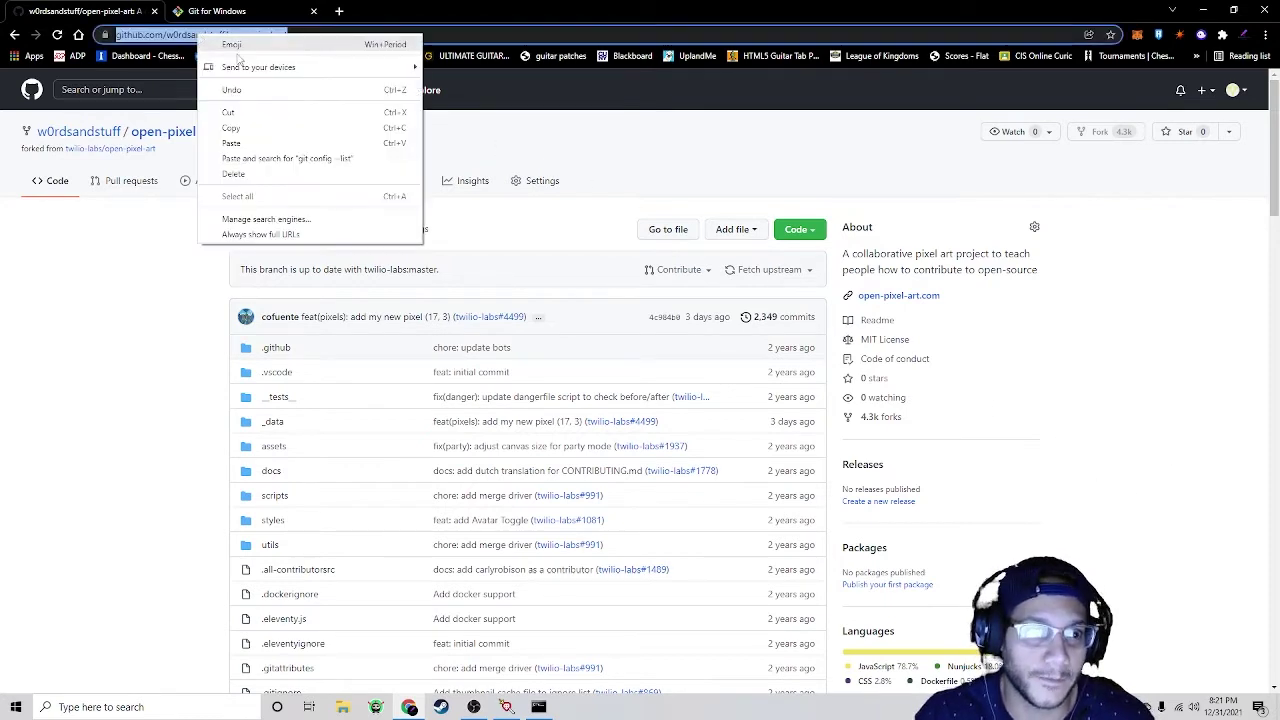
left_click(250, 127)
left_click(1203, 10)
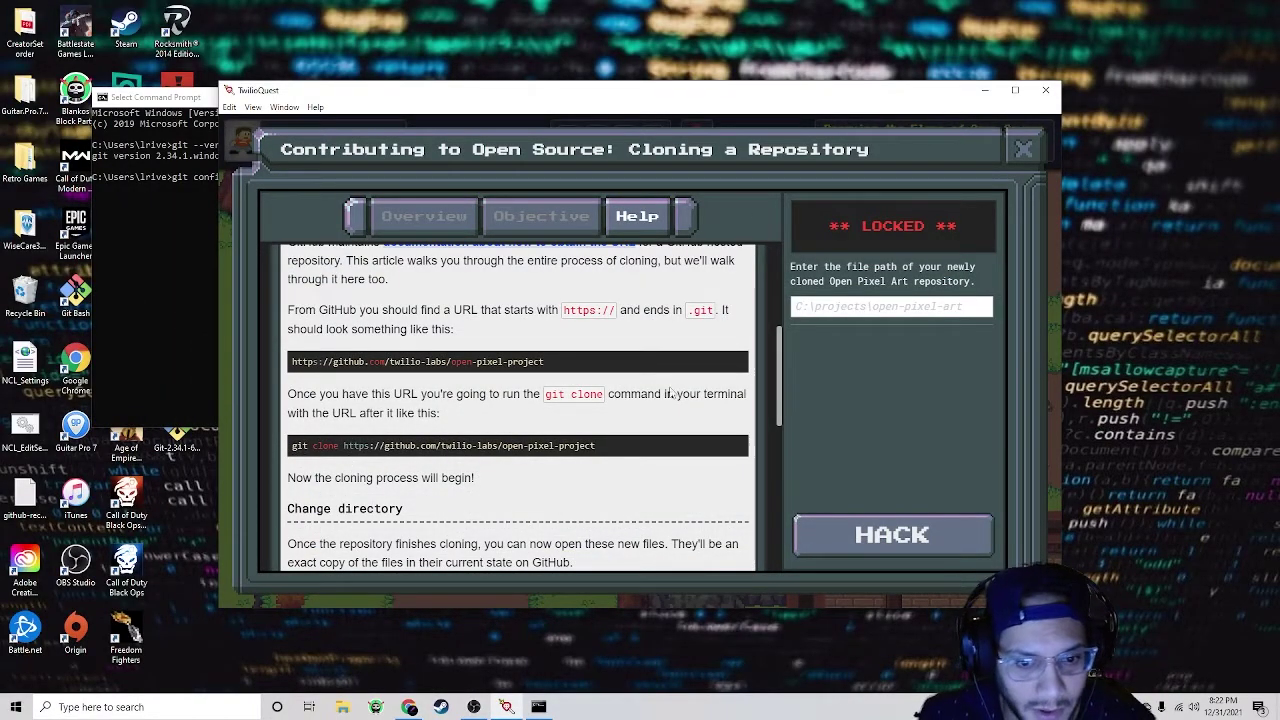
key("alt+Tab")
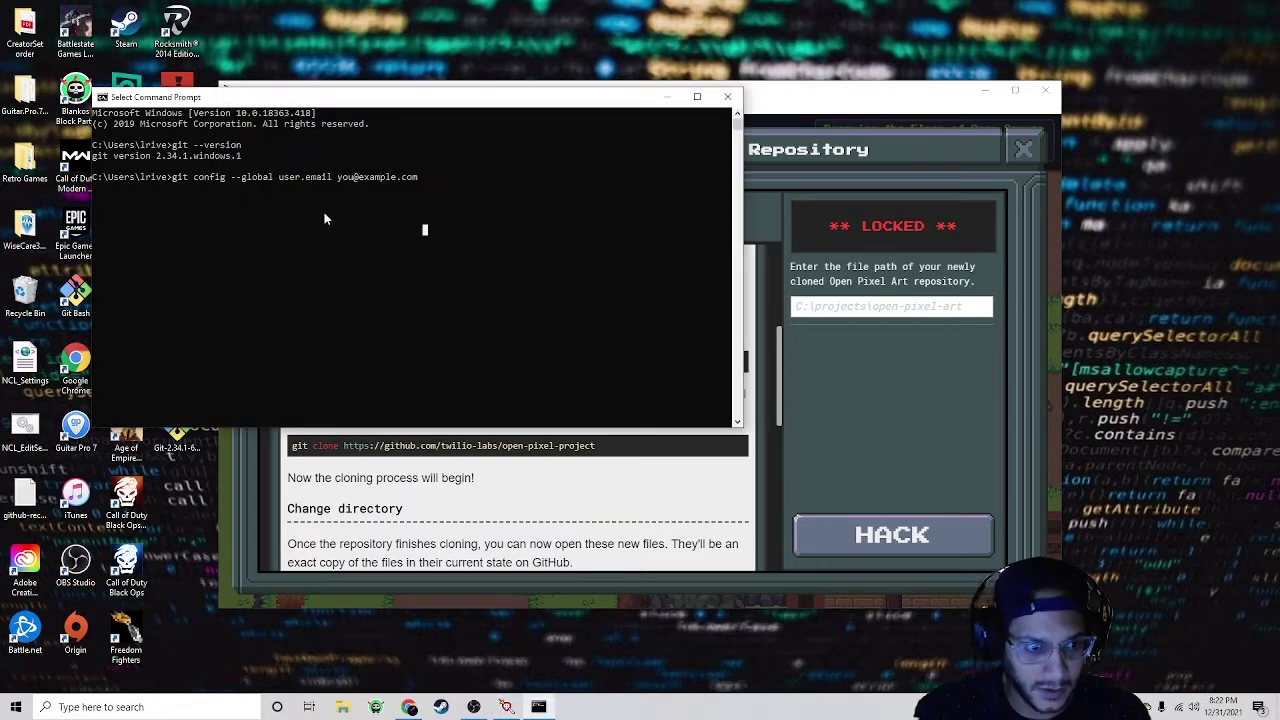
key("BackSpace")
key("BackSpace")
key("BackSpace")
key("BackSpace")
key("BackSpace")
key("BackSpace")
key("BackSpace")
key("BackSpace")
key("BackSpace")
key("BackSpace")
key("BackSpace")
key("BackSpace")
key("BackSpace")
key("BackSpace")
key("BackSpace")
key("BackSpace")
key("BackSpace")
key("BackSpace")
key("BackSpace")
key("BackSpace")
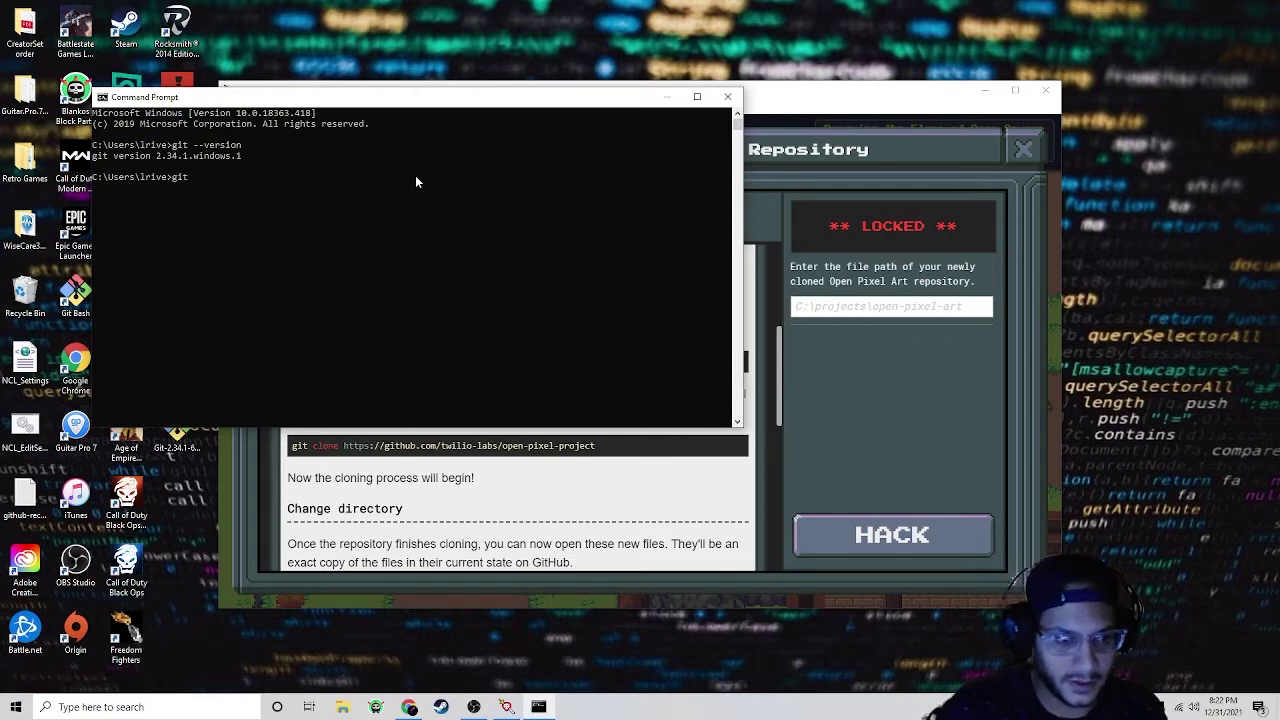
type("git clone https://github.com/w0rdsandstuff/open-pixel-art")
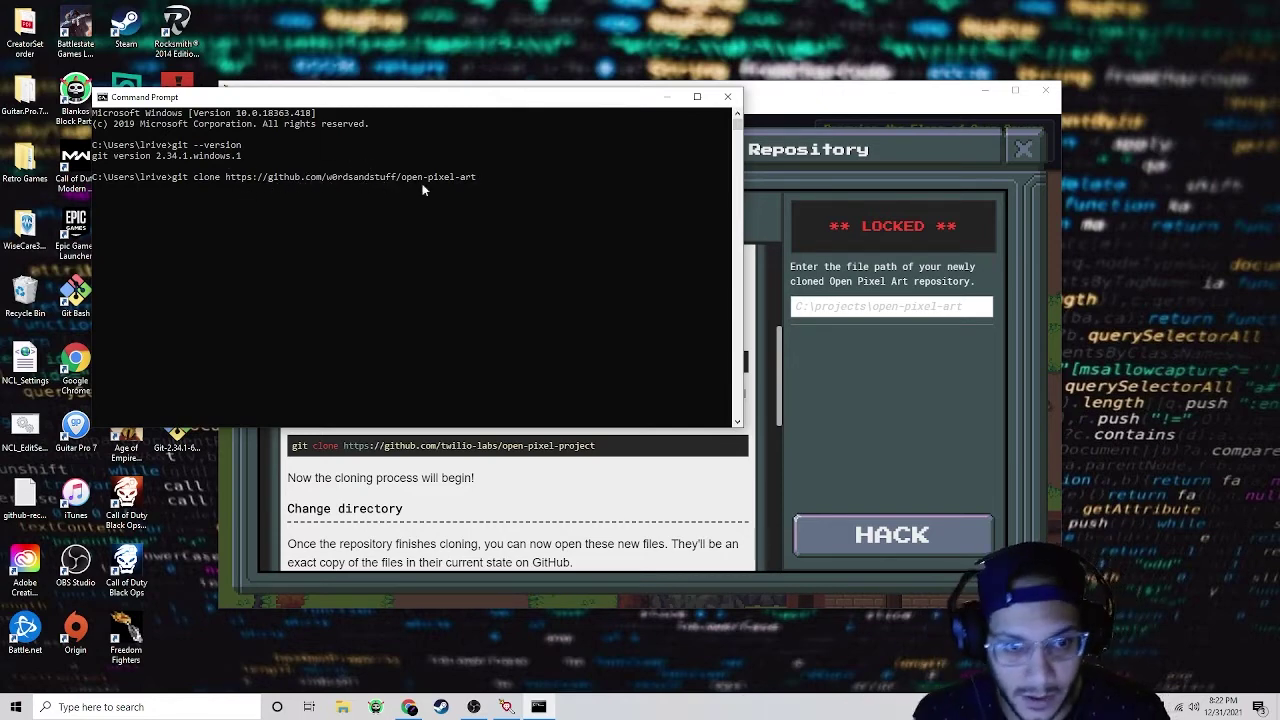
key("BackSpace")
key("BackSpace")
key("BackSpace")
key("BackSpace")
key("BackSpace")
key("BackSpace")
key("BackSpace")
key("BackSpace")
key("BackSpace")
key("BackSpace")
key("BackSpace")
key("BackSpace")
key("BackSpace")
key("BackSpace")
key("BackSpace")
key("BackSpace")
key("BackSpace")
key("BackSpace")
key("BackSpace")
key("BackSpace")
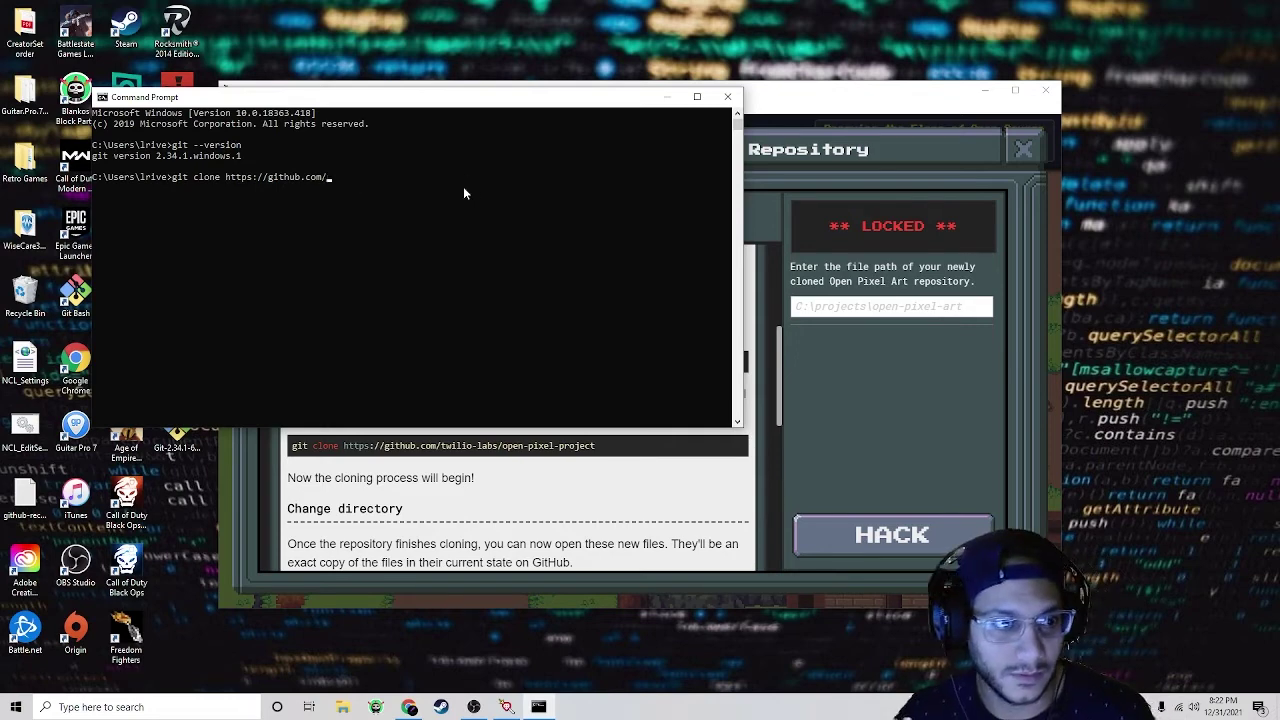
Step: Follow the cloning help and change into the cloned folder with cd open-pixel-art
left_click(570, 482)
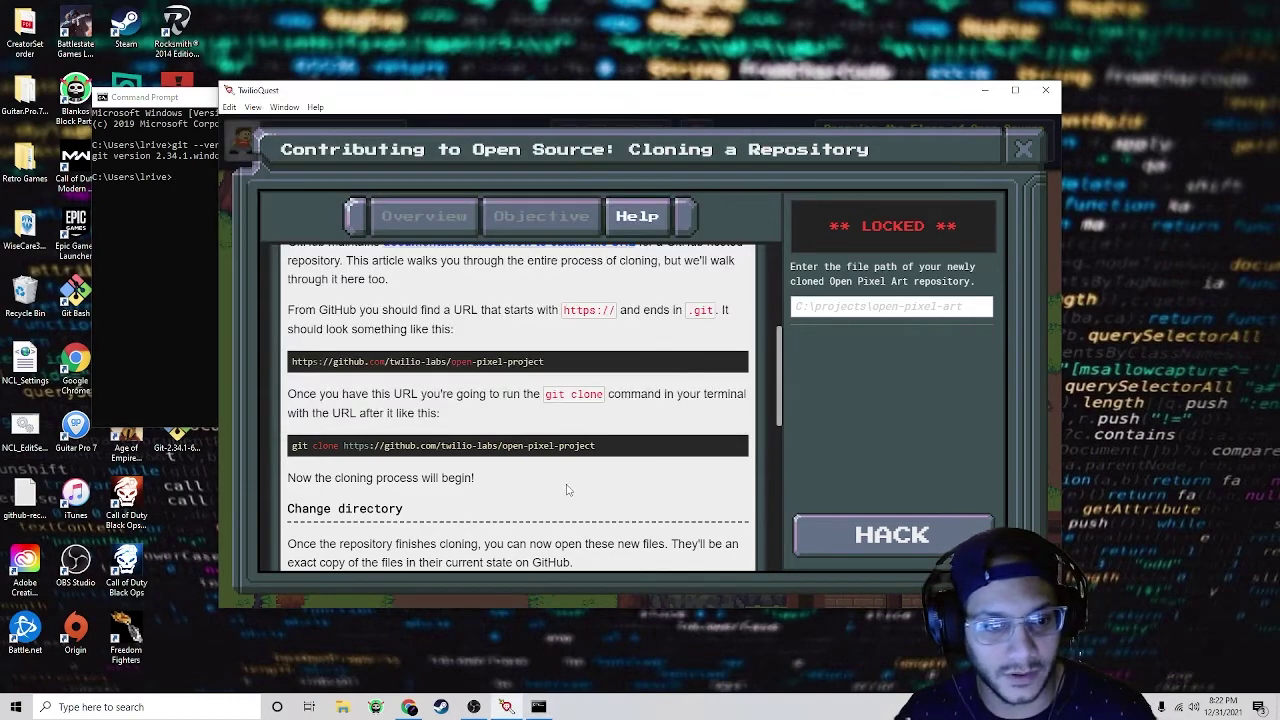
scroll(570, 470, "down", 5)
scroll(534, 450, "down", 3)
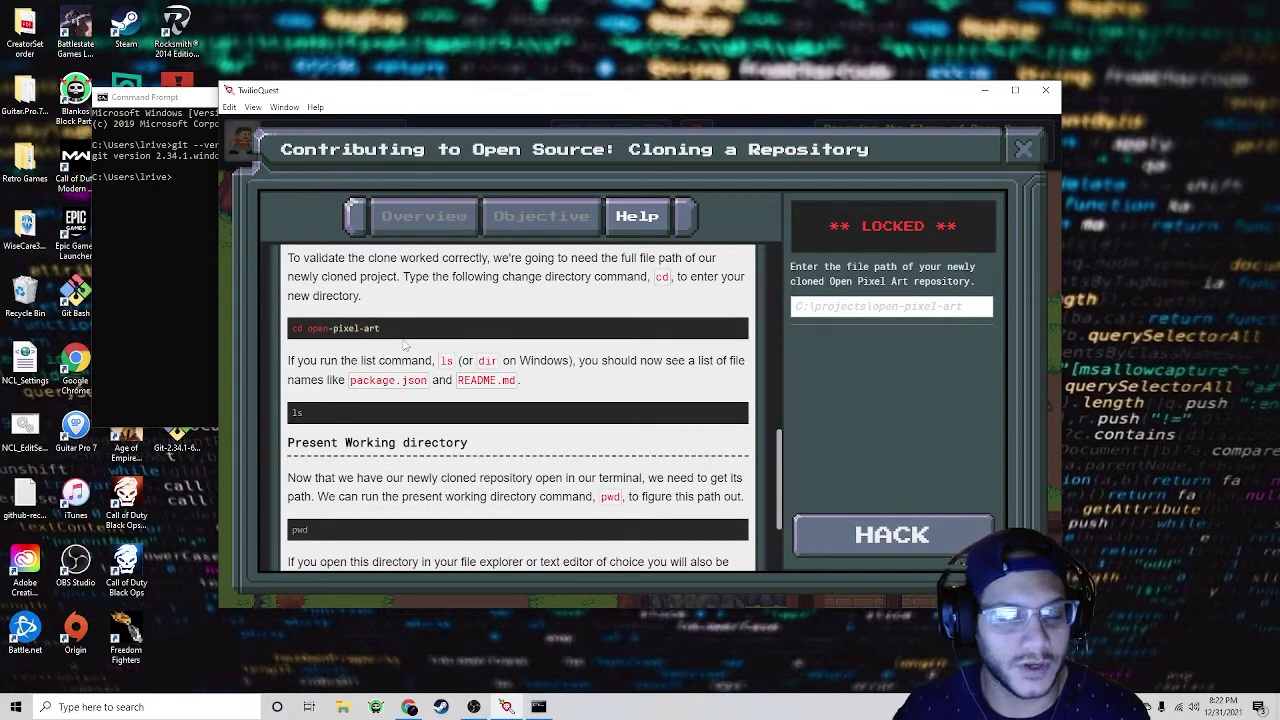
scroll(775, 474, "down", 3)
left_click(172, 182)
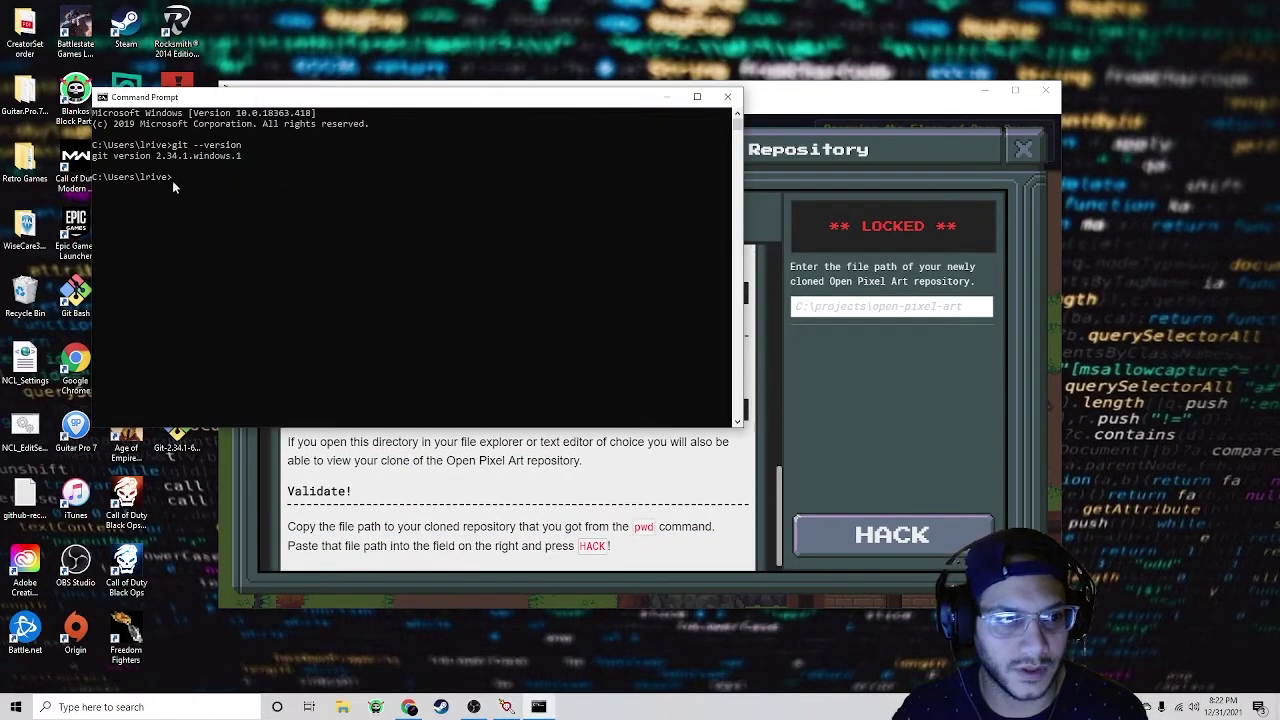
left_click(173, 180)
type("cd")
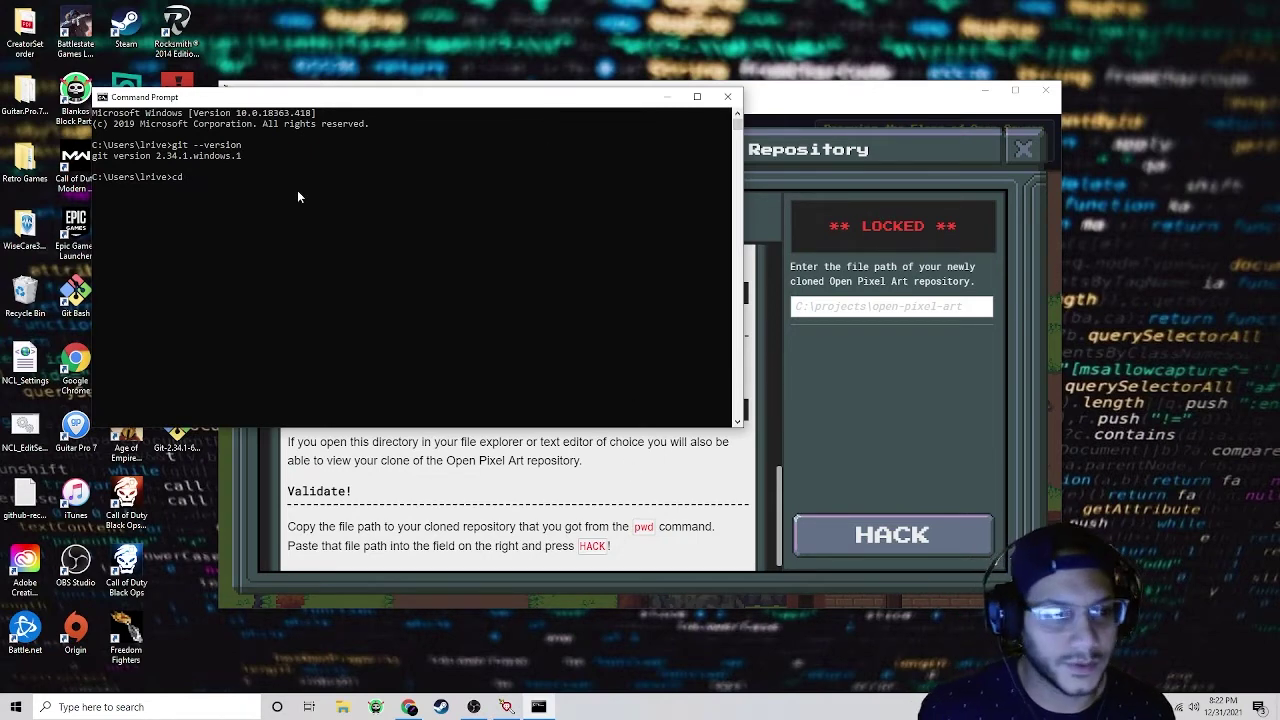
type(" open-p")
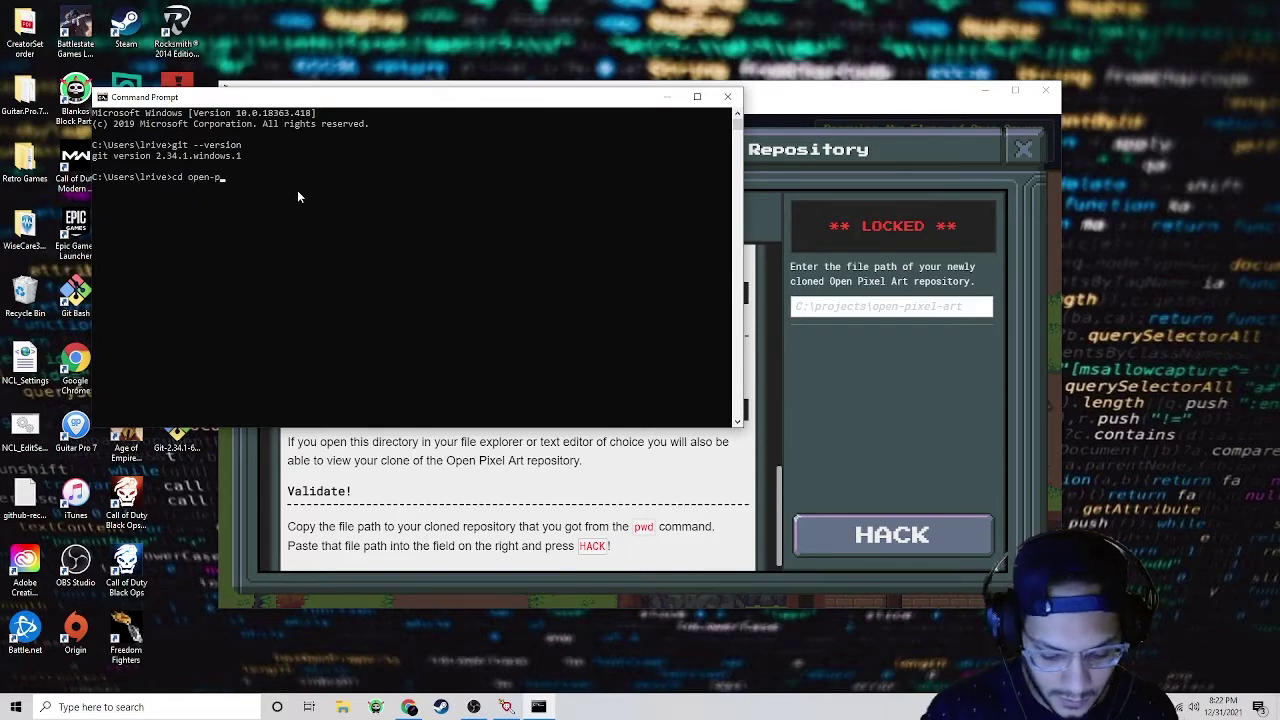
type("ixel-art")
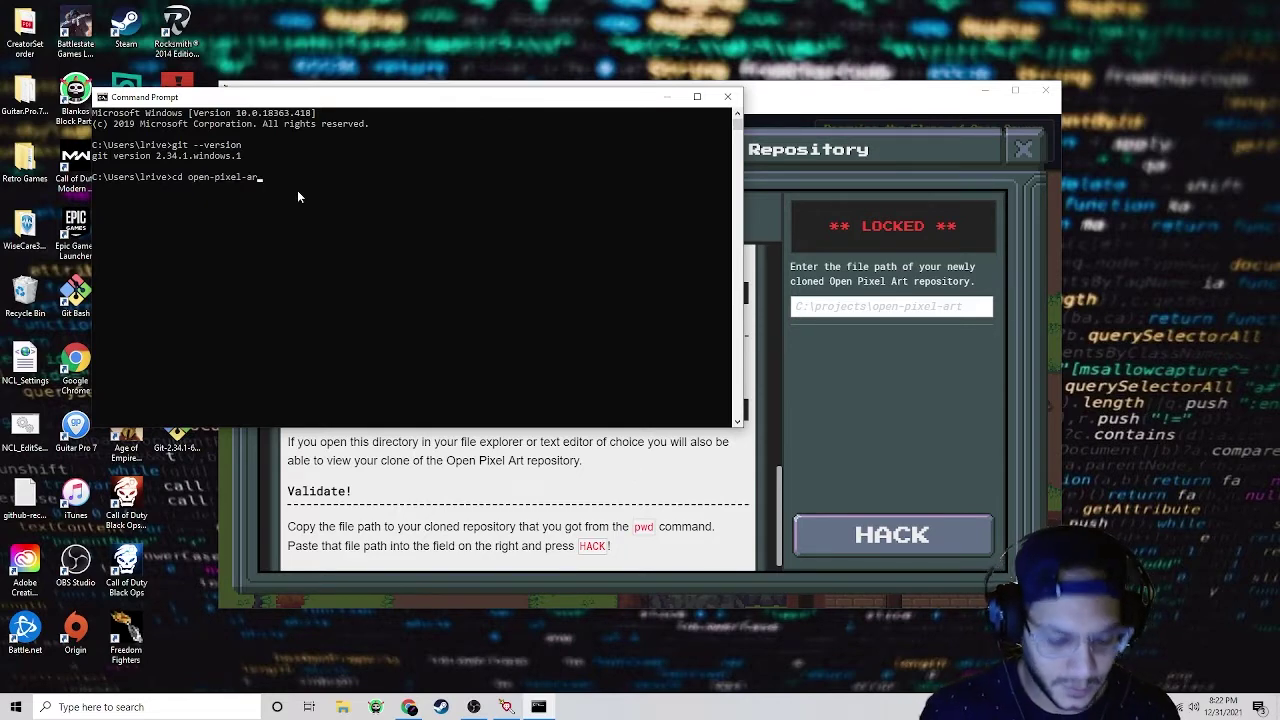
key("Return")
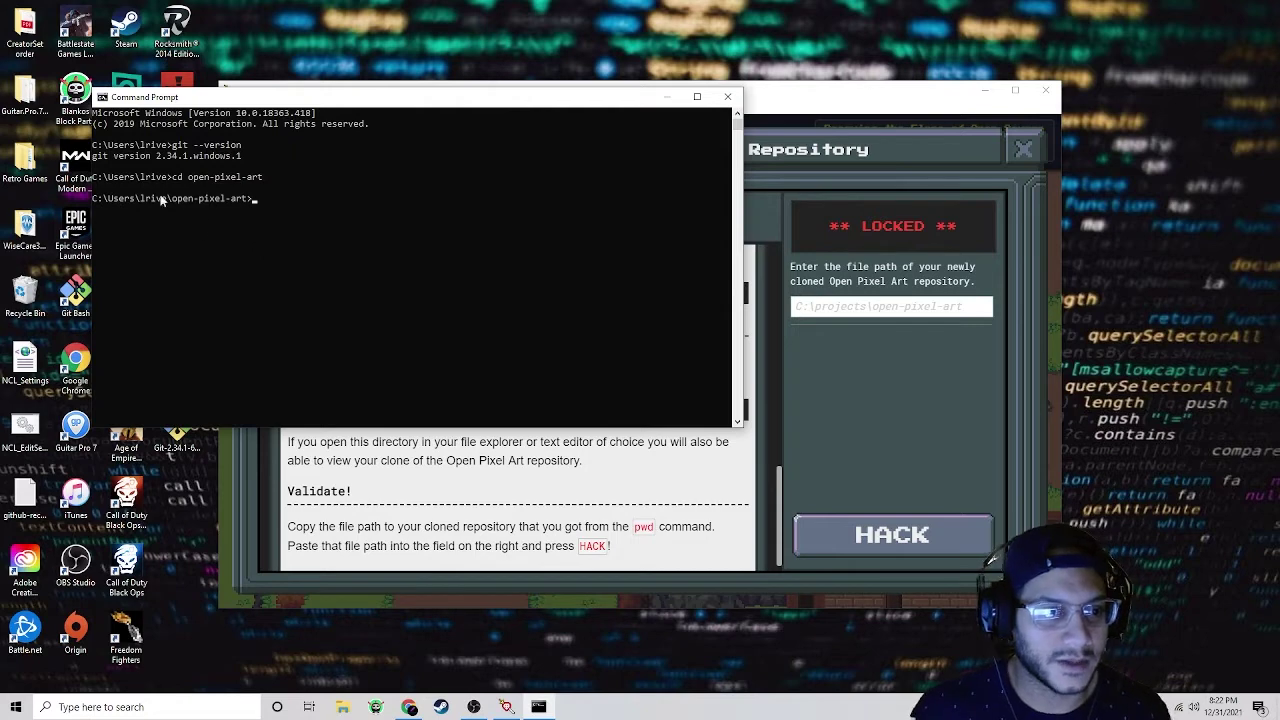
Step: List the open-pixel-art folder's files with dir, then bring the fork's GitHub page forward
left_click(518, 480)
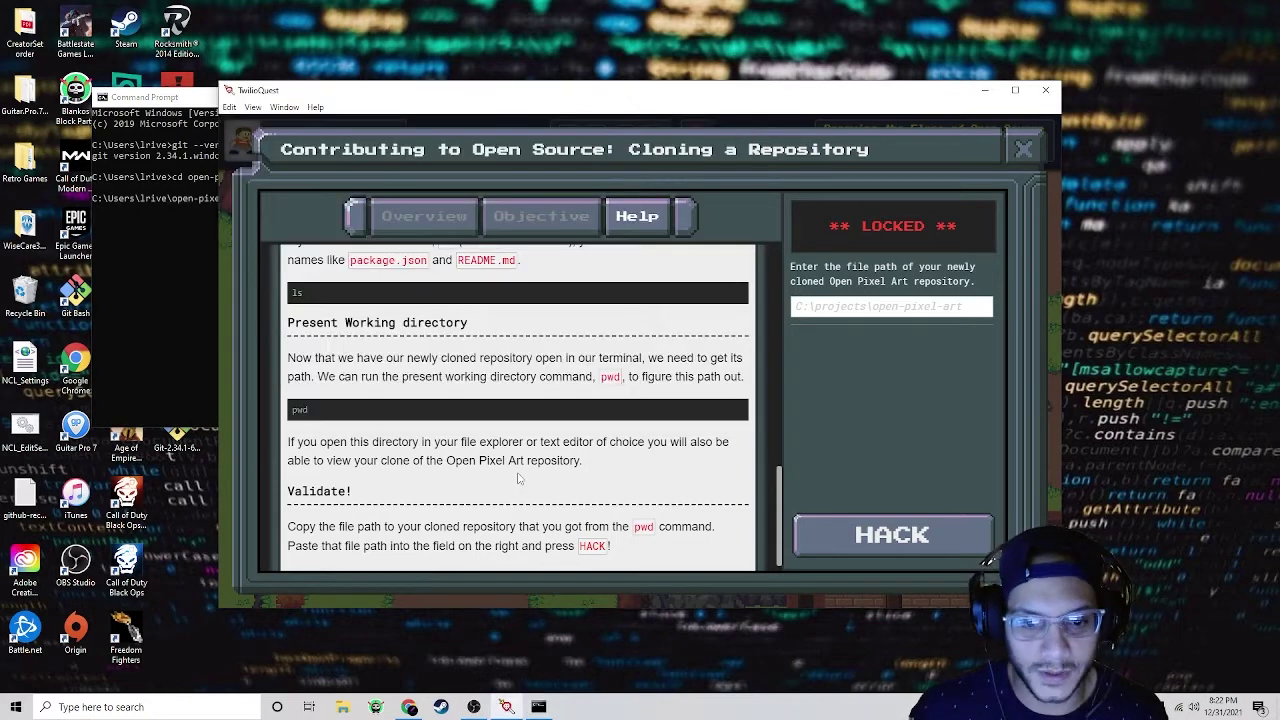
left_click(172, 291)
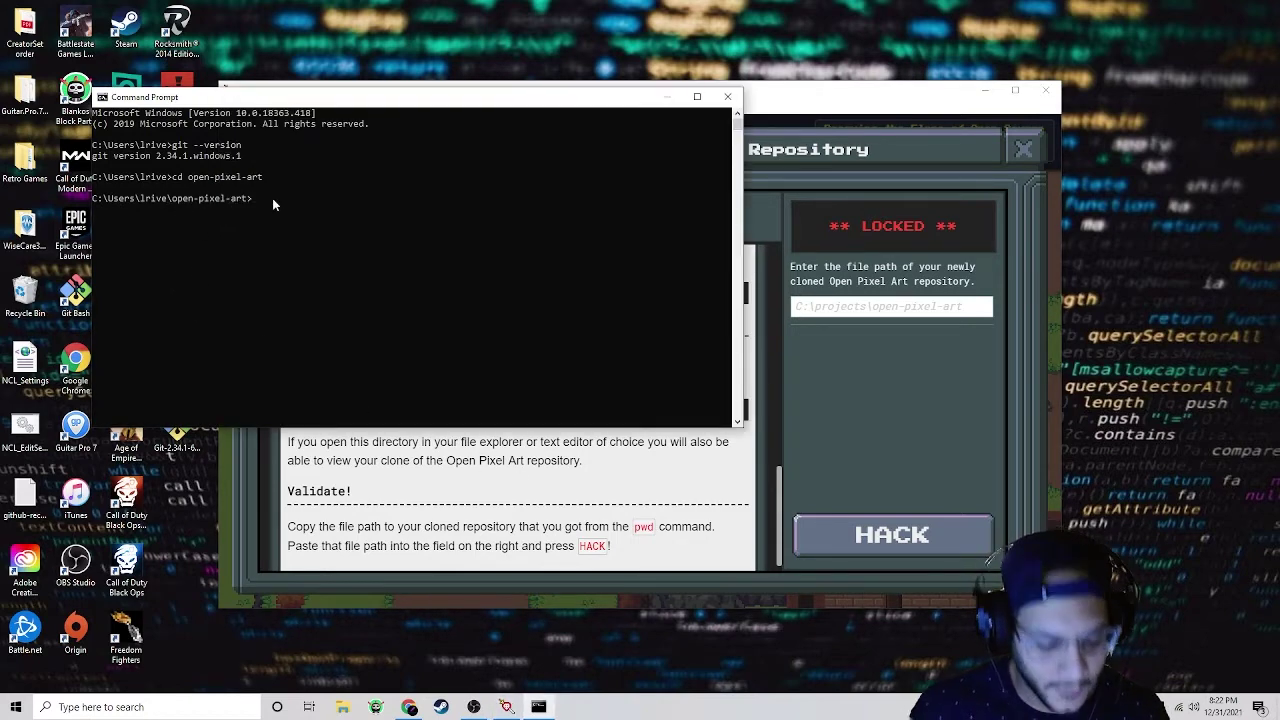
type("dir")
key("Return")
scroll(381, 306, "up", 2)
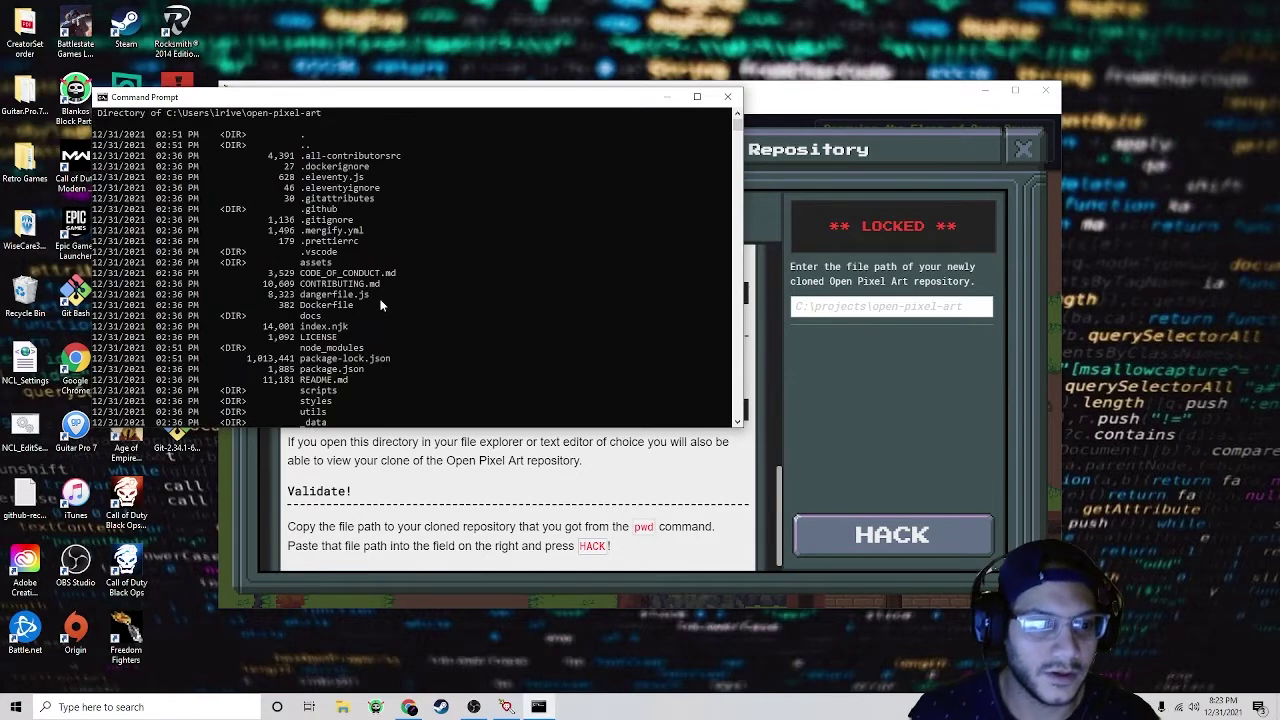
left_click(378, 208)
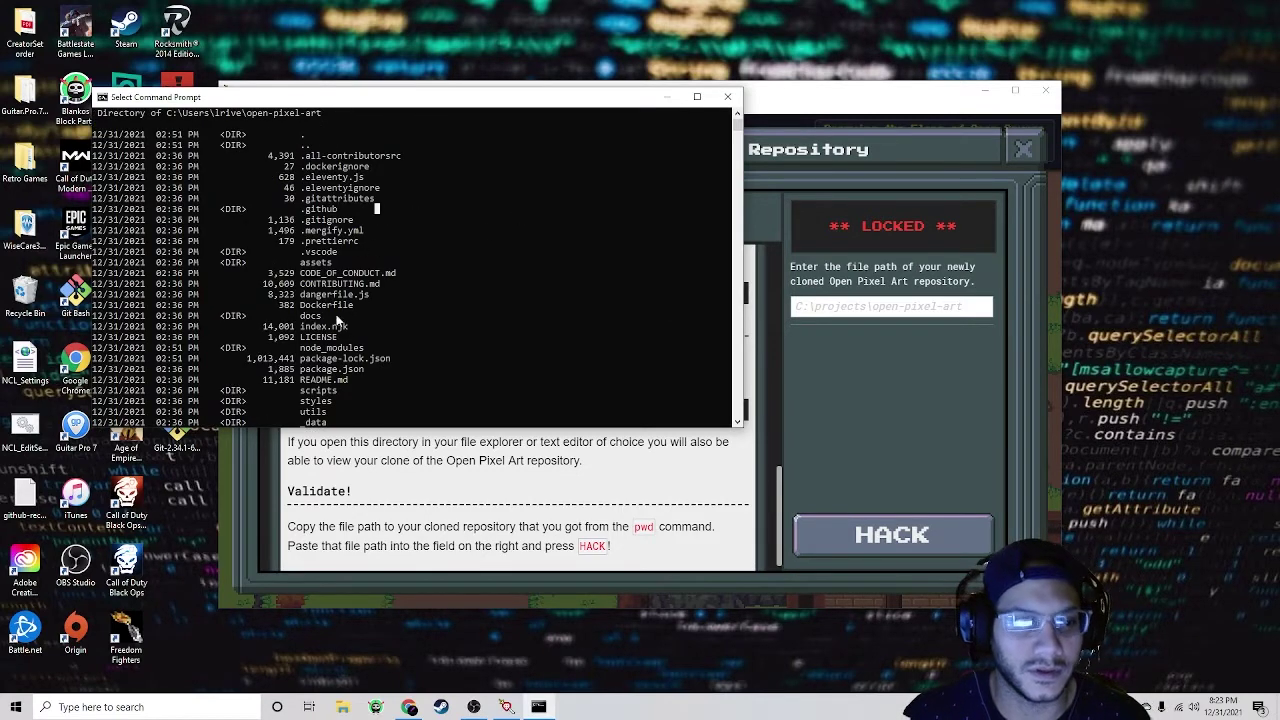
left_click(414, 708)
Step: Snap Chrome right and compare the dir listing (.dockerignore, .eleventy.js, .eleventyignore) with GitHub's files
left_click(706, 38)
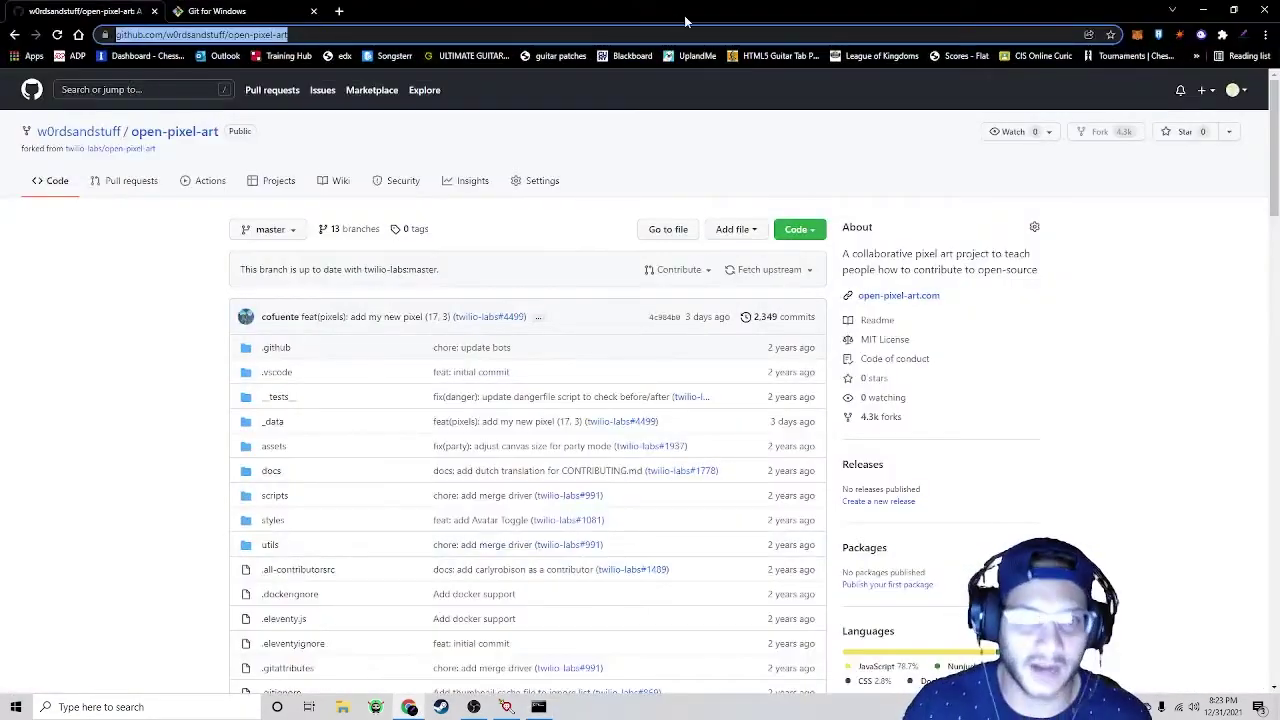
key("super+Right")
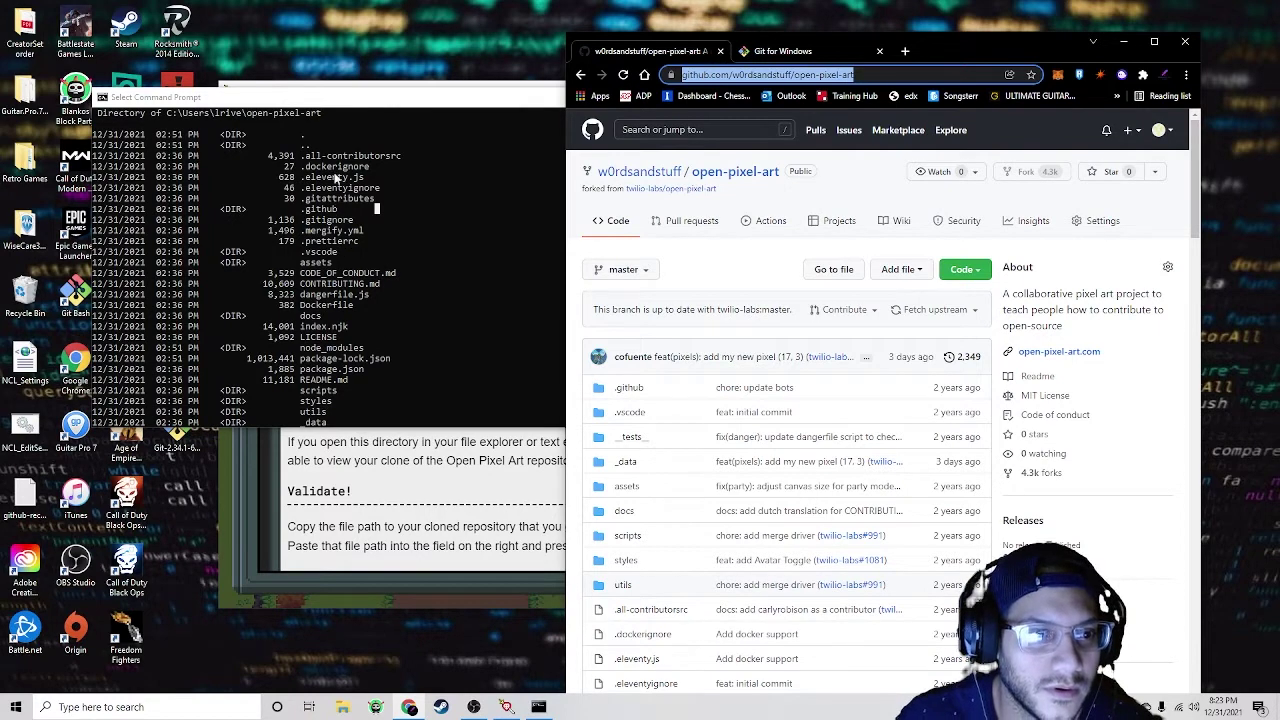
left_click(333, 173)
left_click_drag(372, 166, 305, 166)
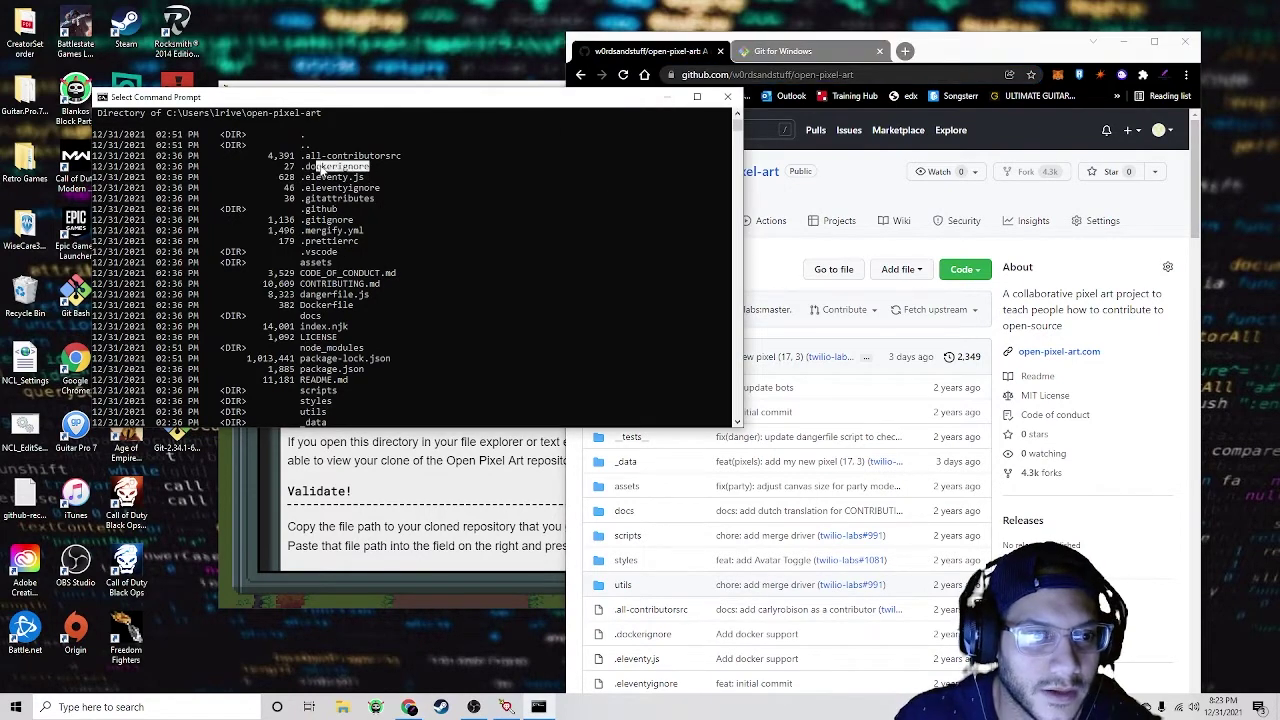
key("ctrl+c")
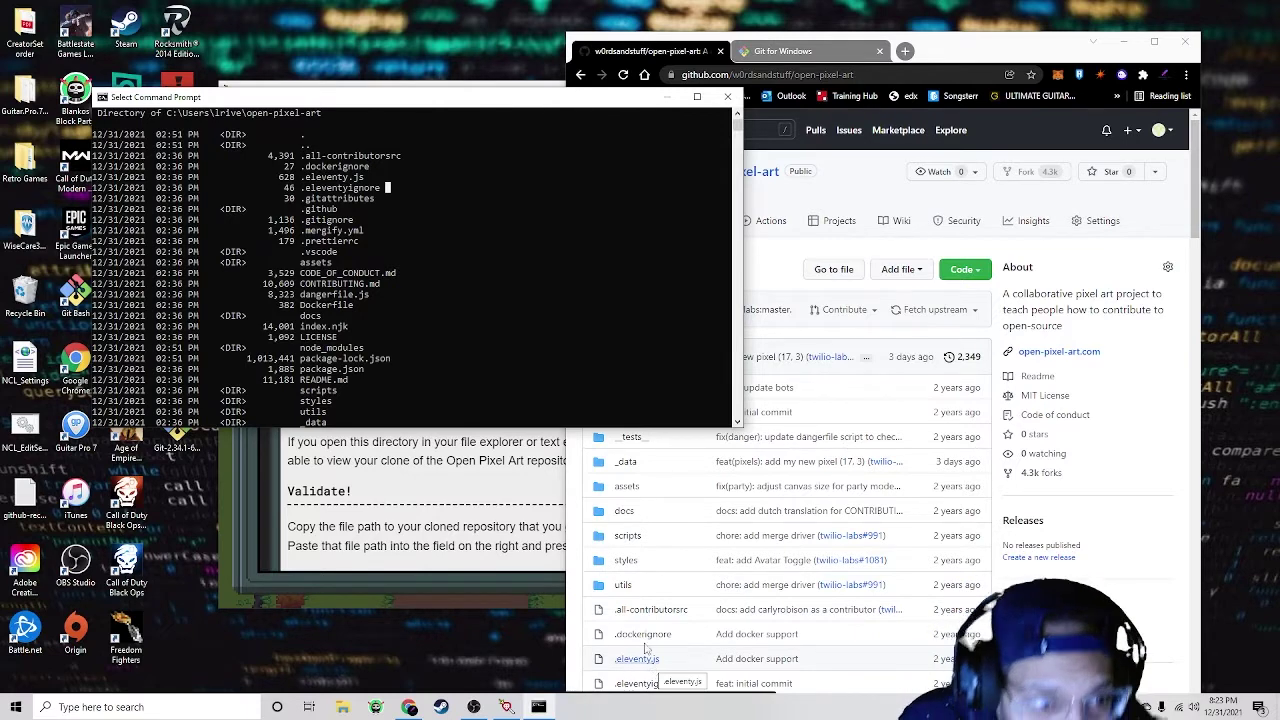
left_click_drag(301, 177, 370, 188)
left_click_drag(938, 60, 964, 56)
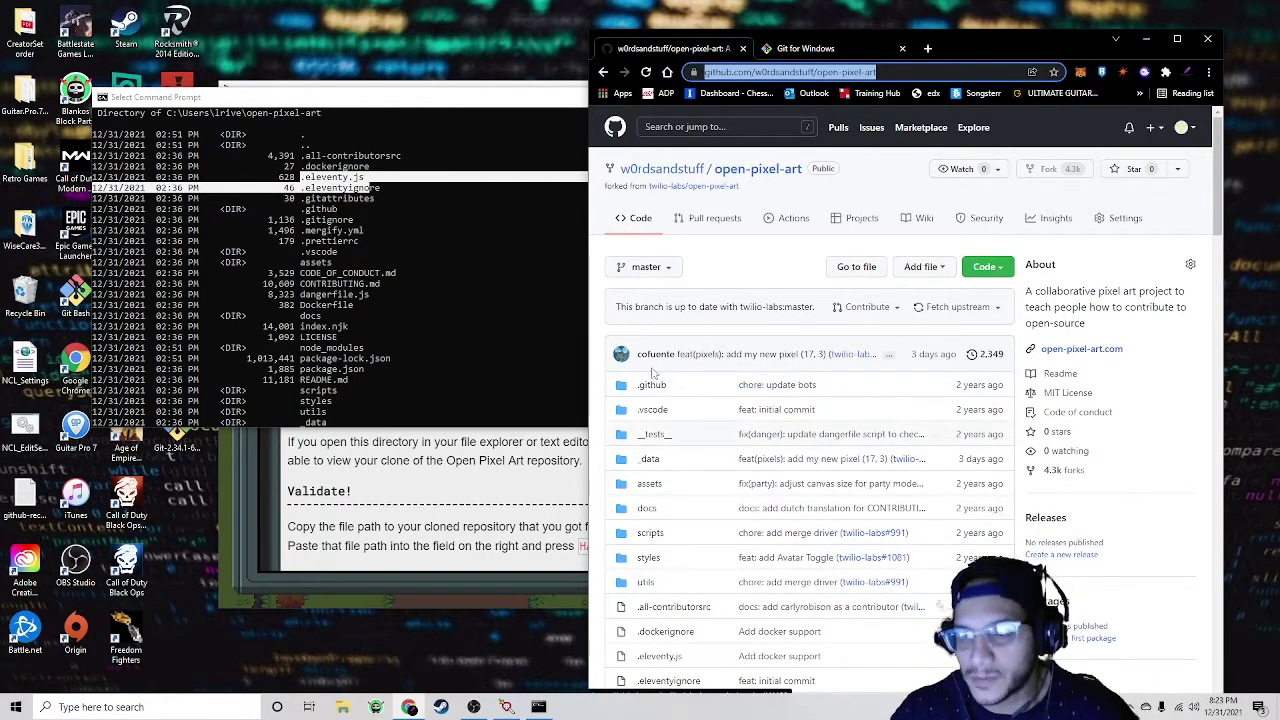
left_click(409, 240)
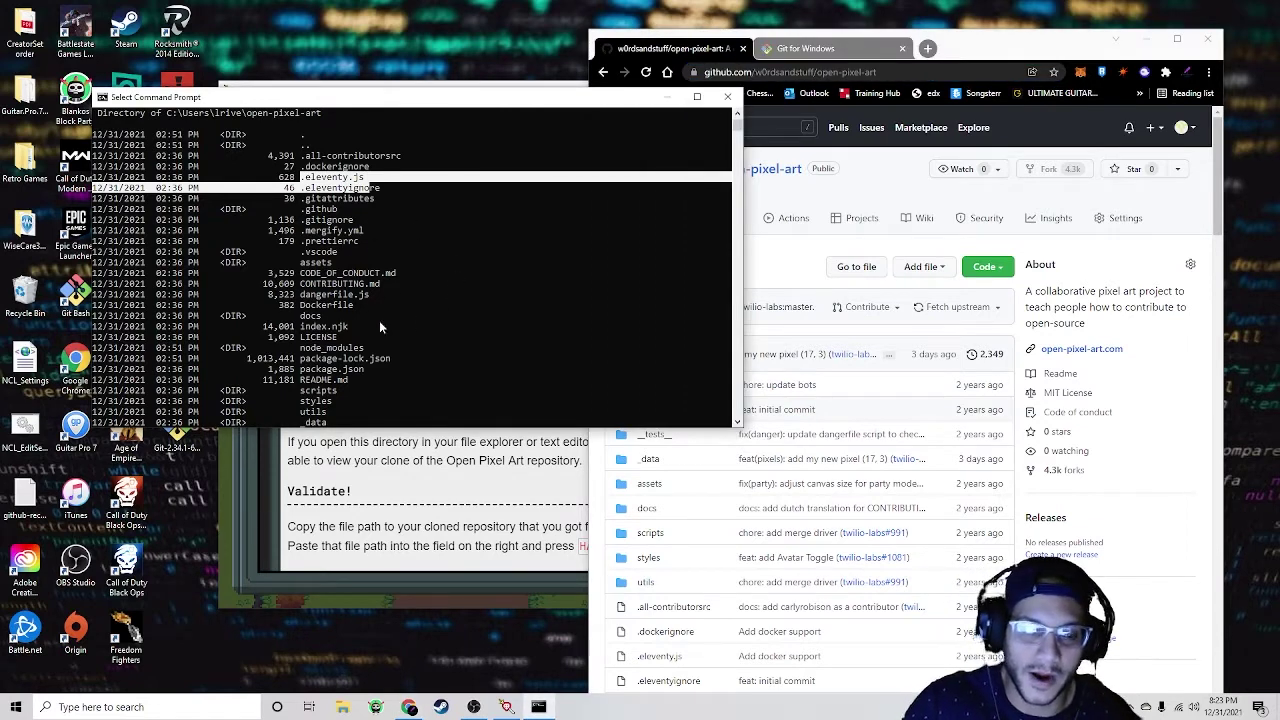
left_click(403, 306)
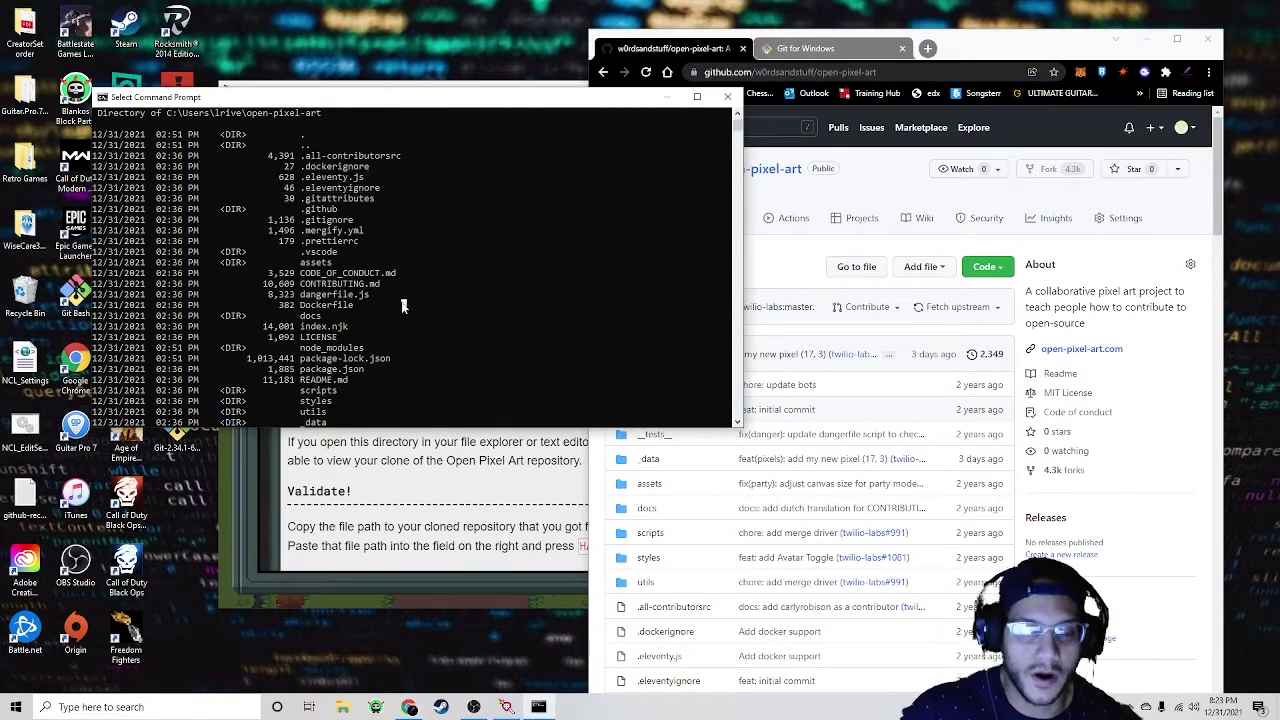
left_click(520, 478)
Step: Try validating the cloning objective, then return to its file path entry form
scroll(518, 388, "up", 5)
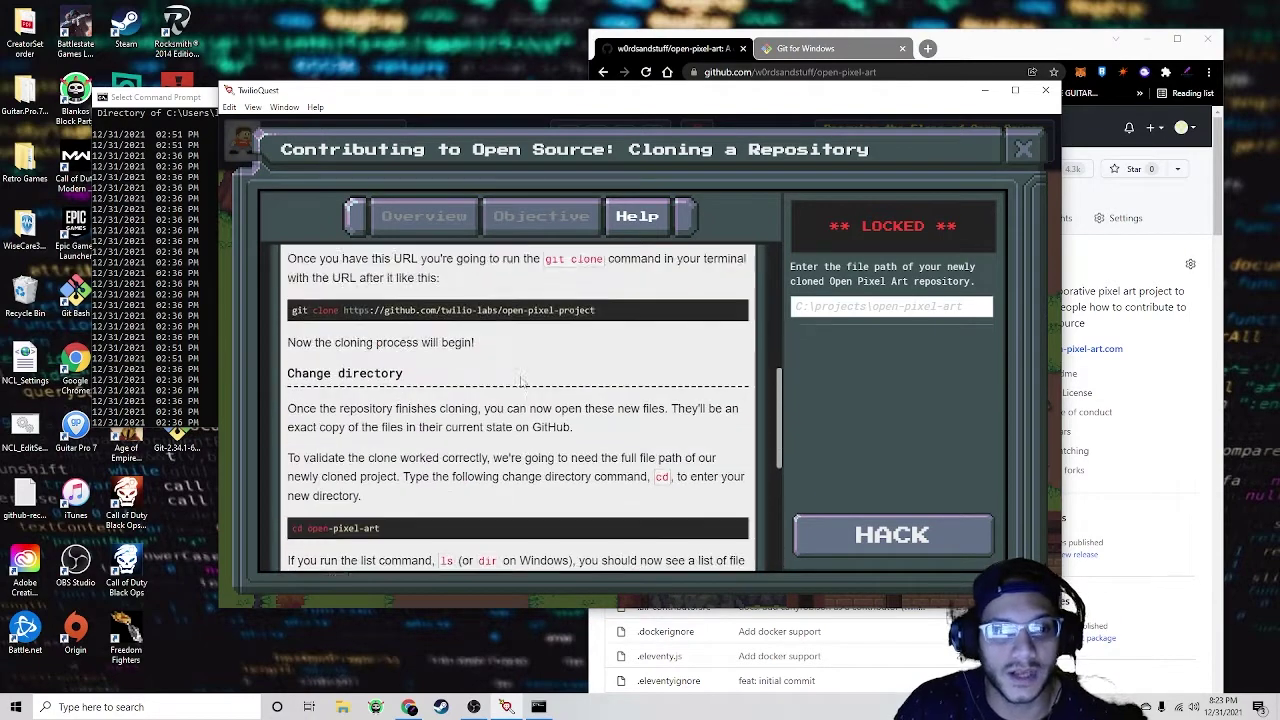
scroll(520, 380, "up", 2)
scroll(530, 440, "down", 8)
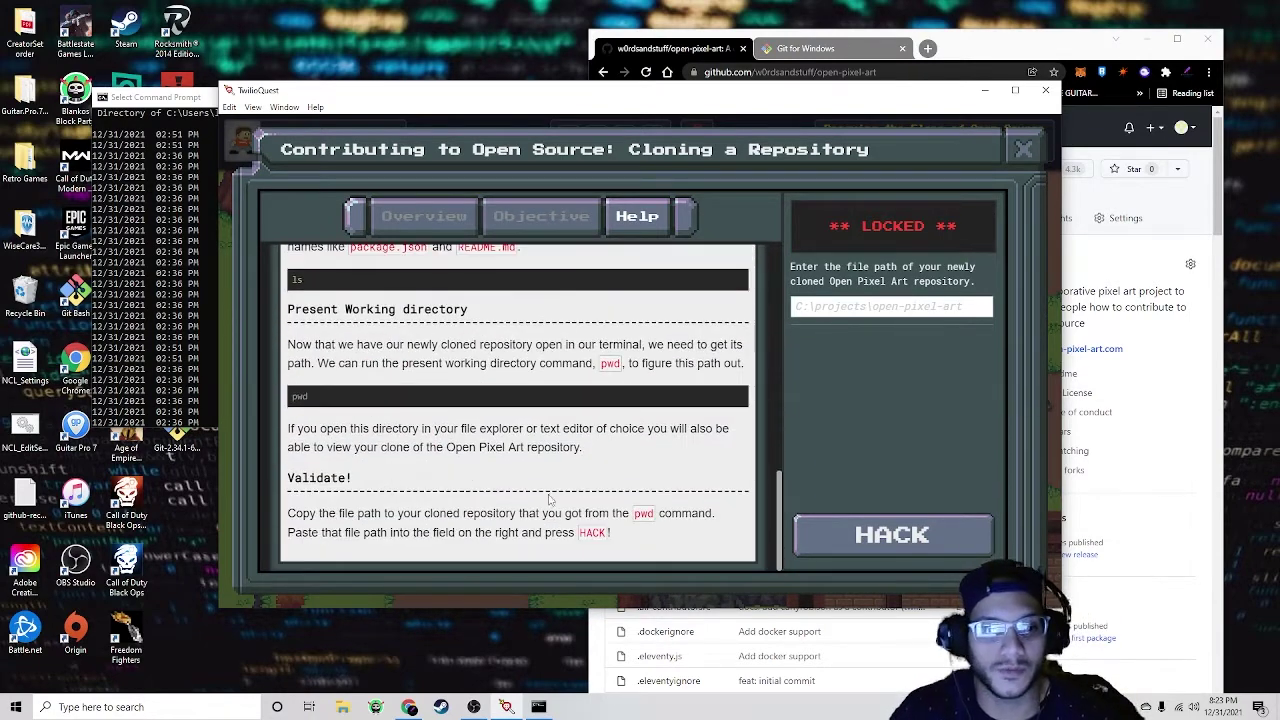
left_click(887, 540)
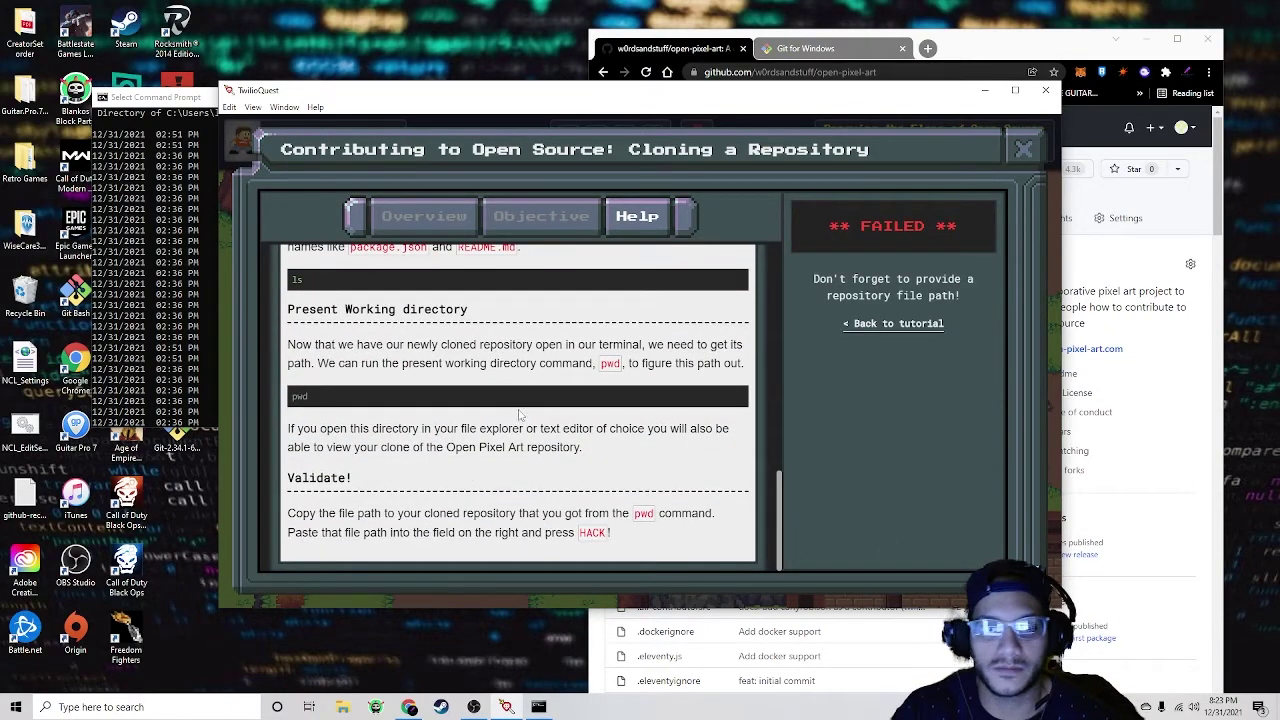
scroll(519, 415, "up", 5)
scroll(520, 420, "down", 4)
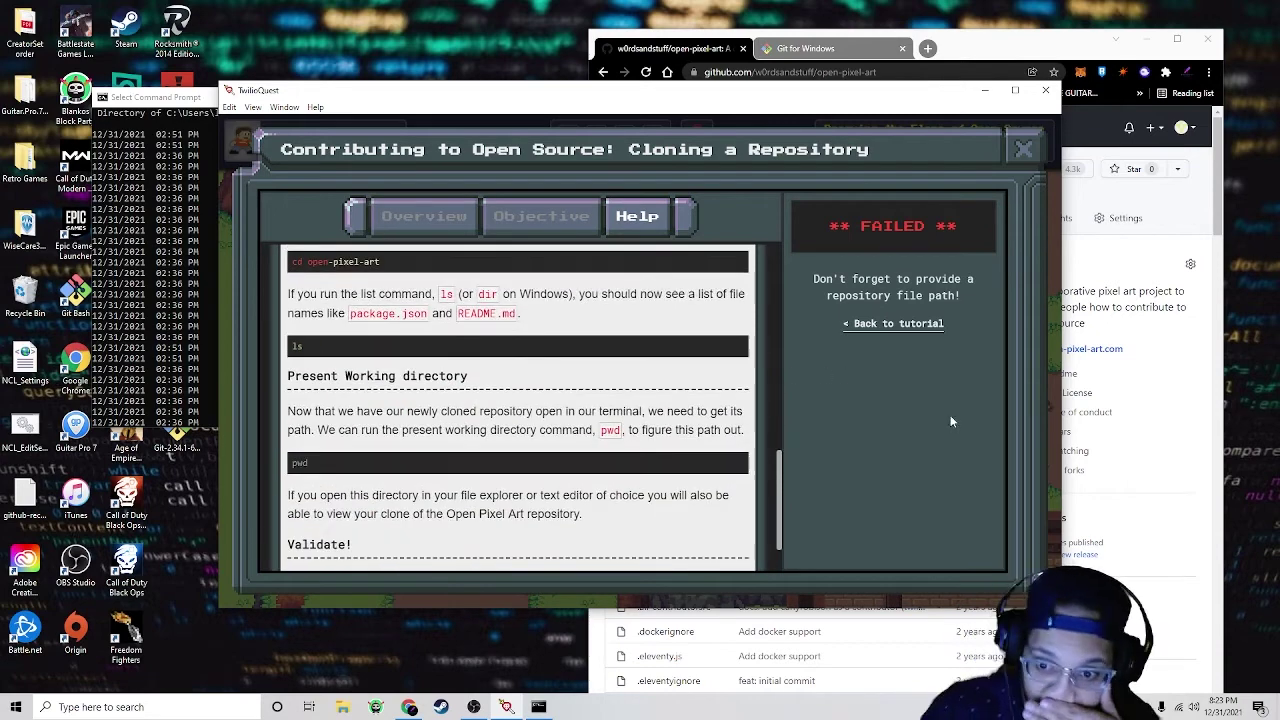
left_click(898, 324)
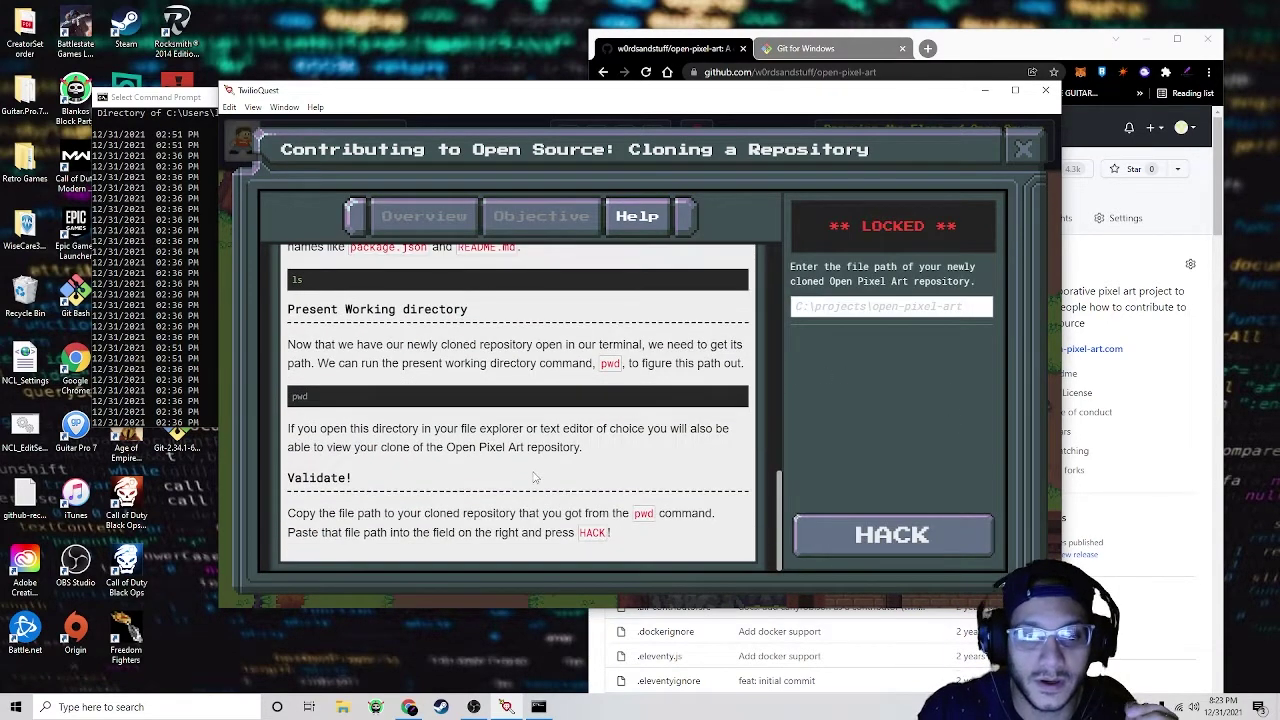
Step: Copy the clone's directory path from the dir output, paste it into the path field, and submit with HACK
left_click(193, 111)
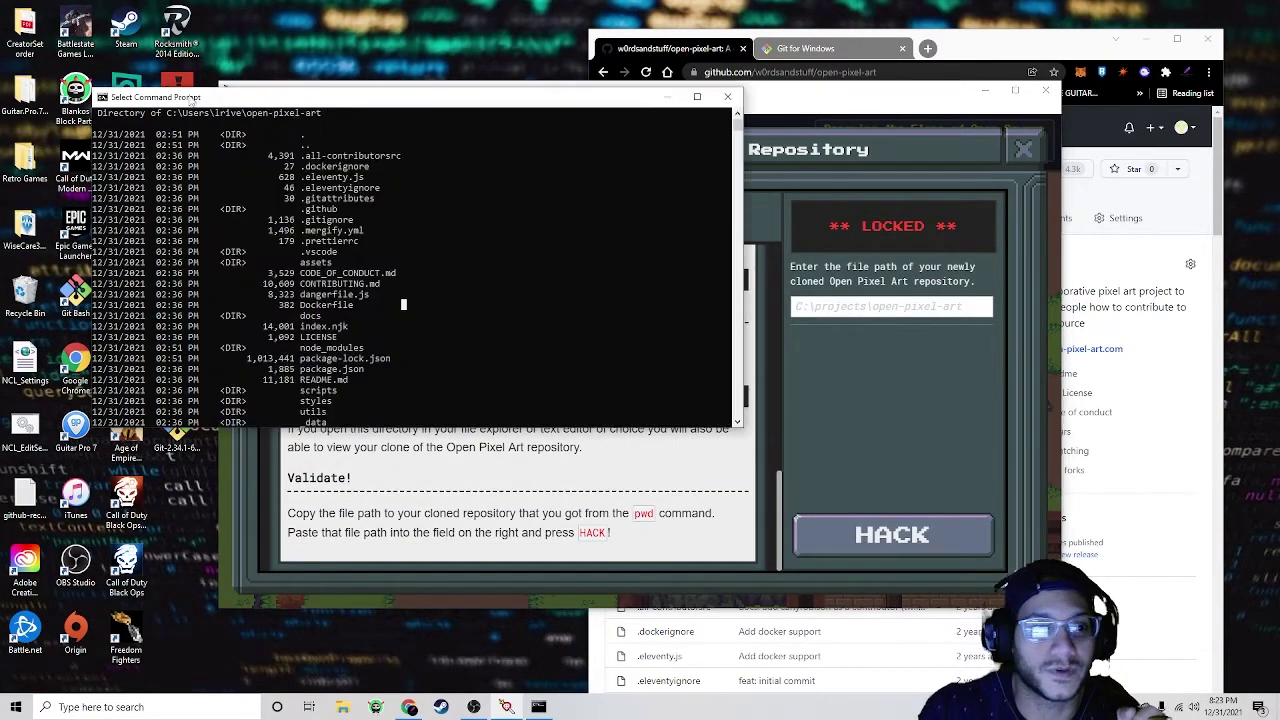
scroll(289, 124, "up", 1)
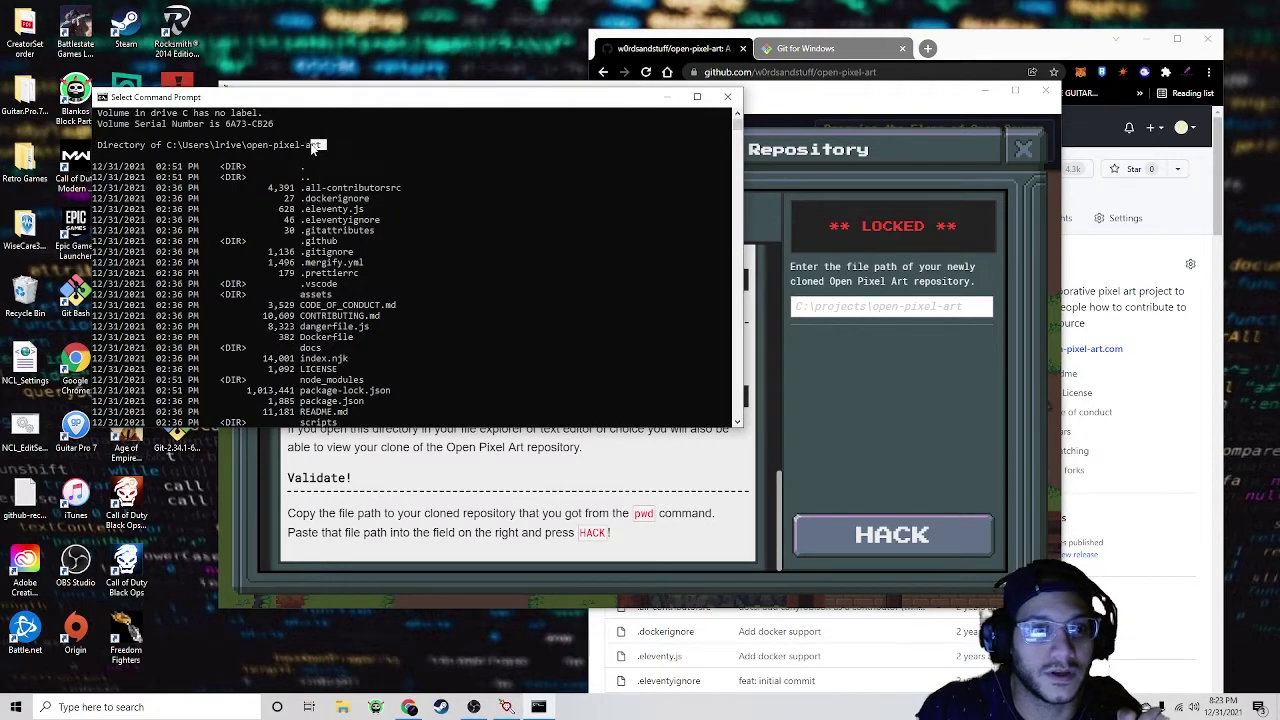
left_click_drag(273, 128, 320, 152)
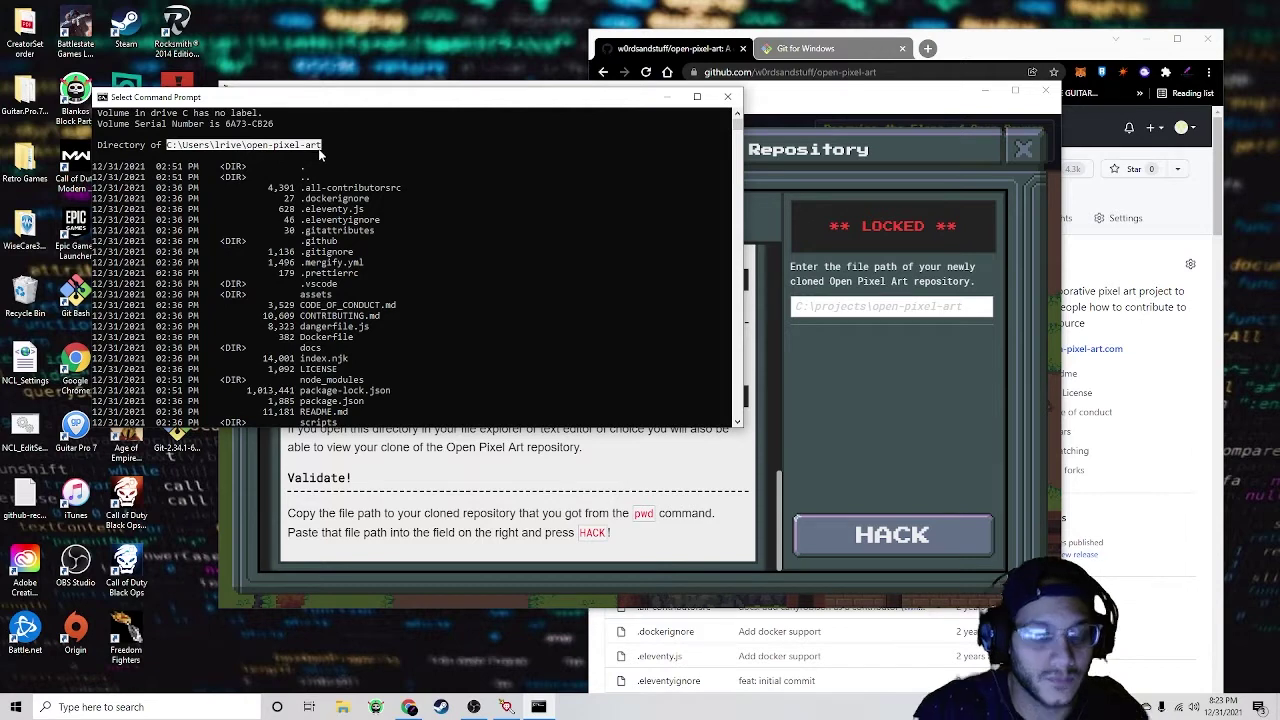
key("ctrl+c")
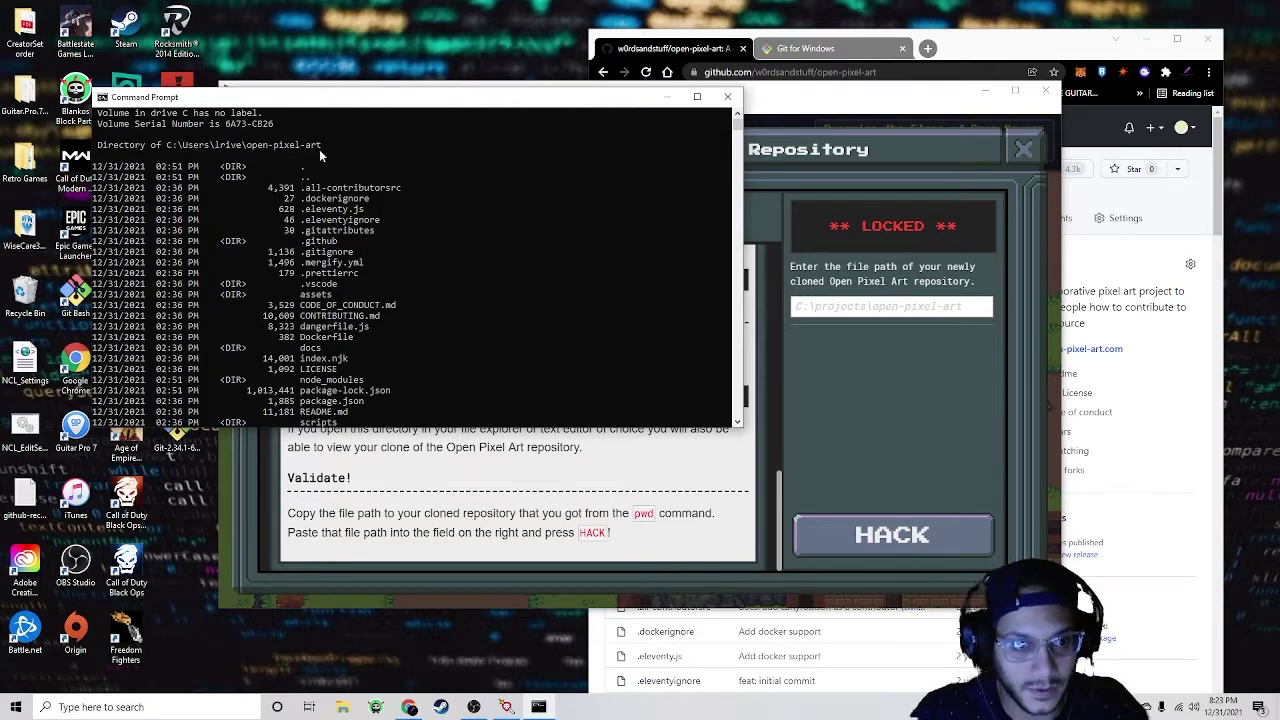
left_click(806, 107)
left_click(848, 300)
key("ctrl+v")
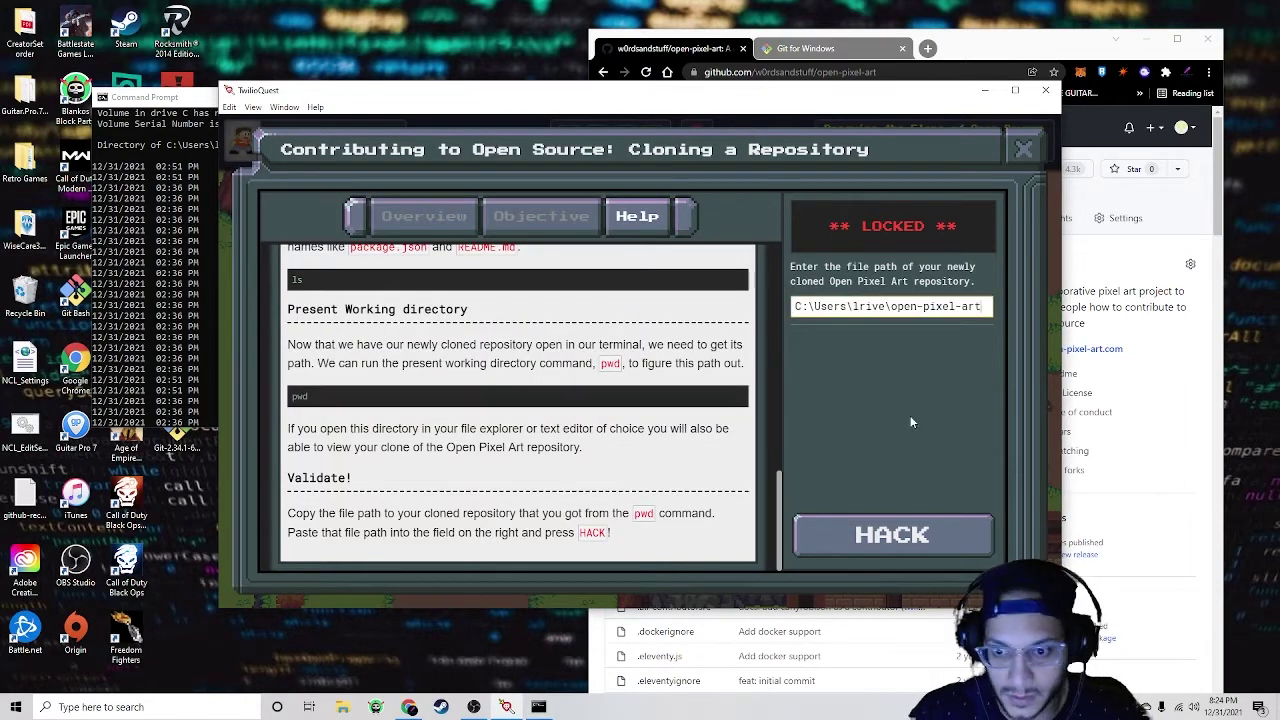
left_click(876, 536)
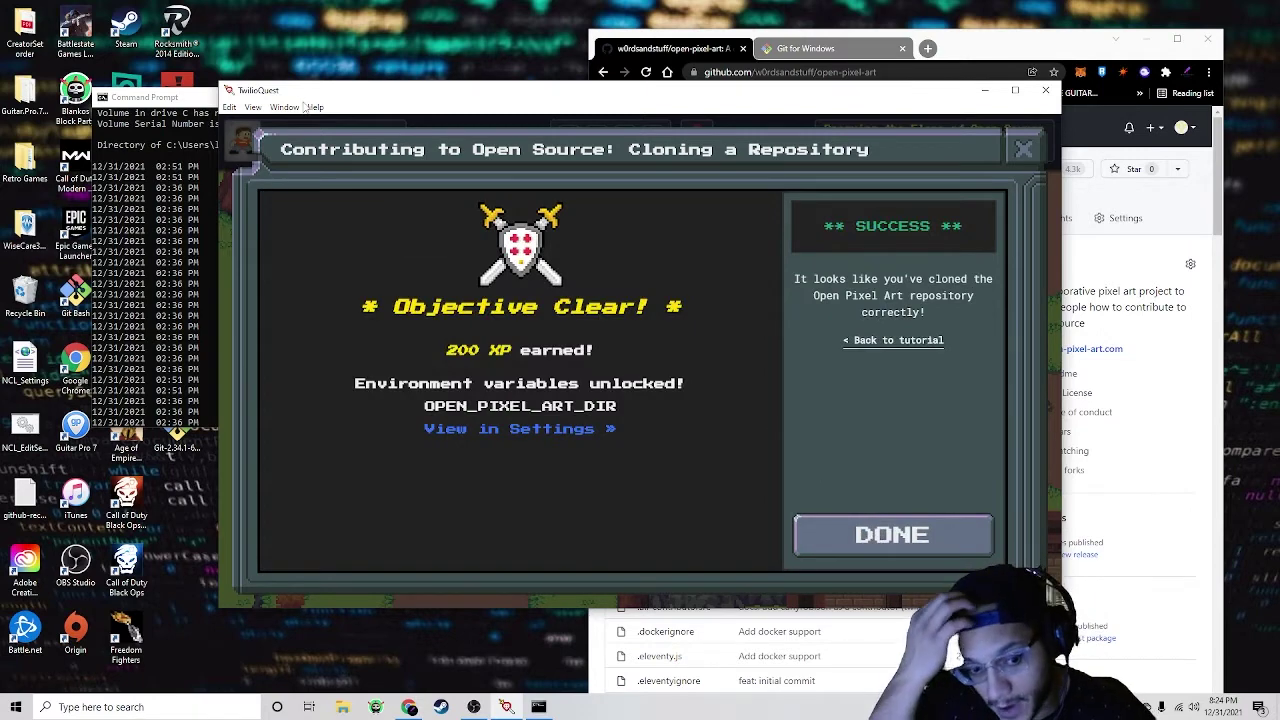
left_click(197, 101)
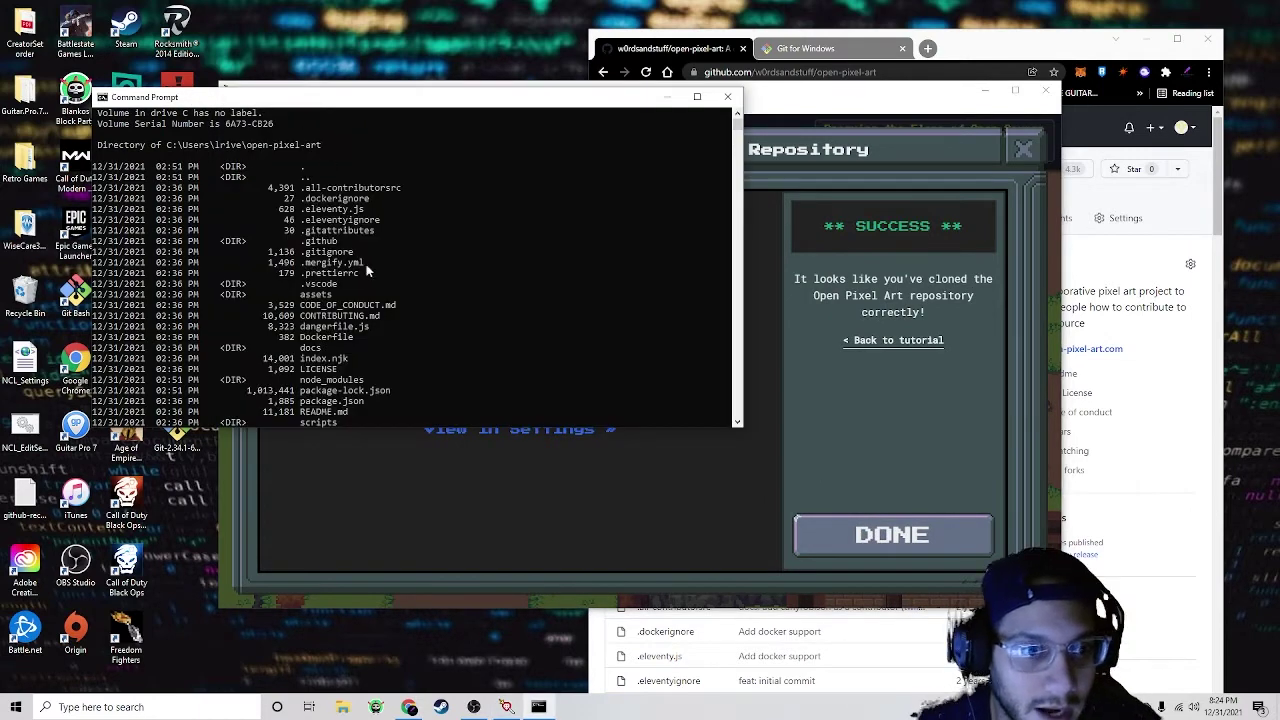
left_click(938, 143)
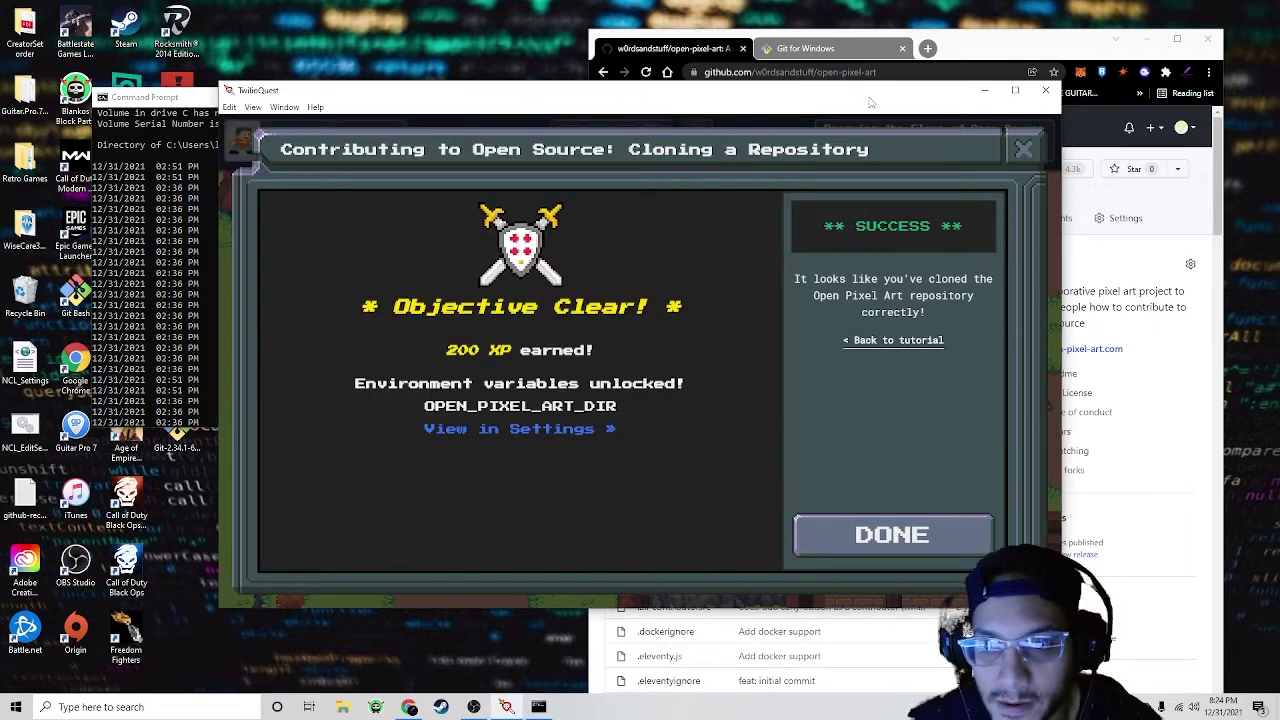
Step: Find open-pixel-art with Windows search and open the folder in File Explorer
left_click(210, 703)
type("open-pixel-art")
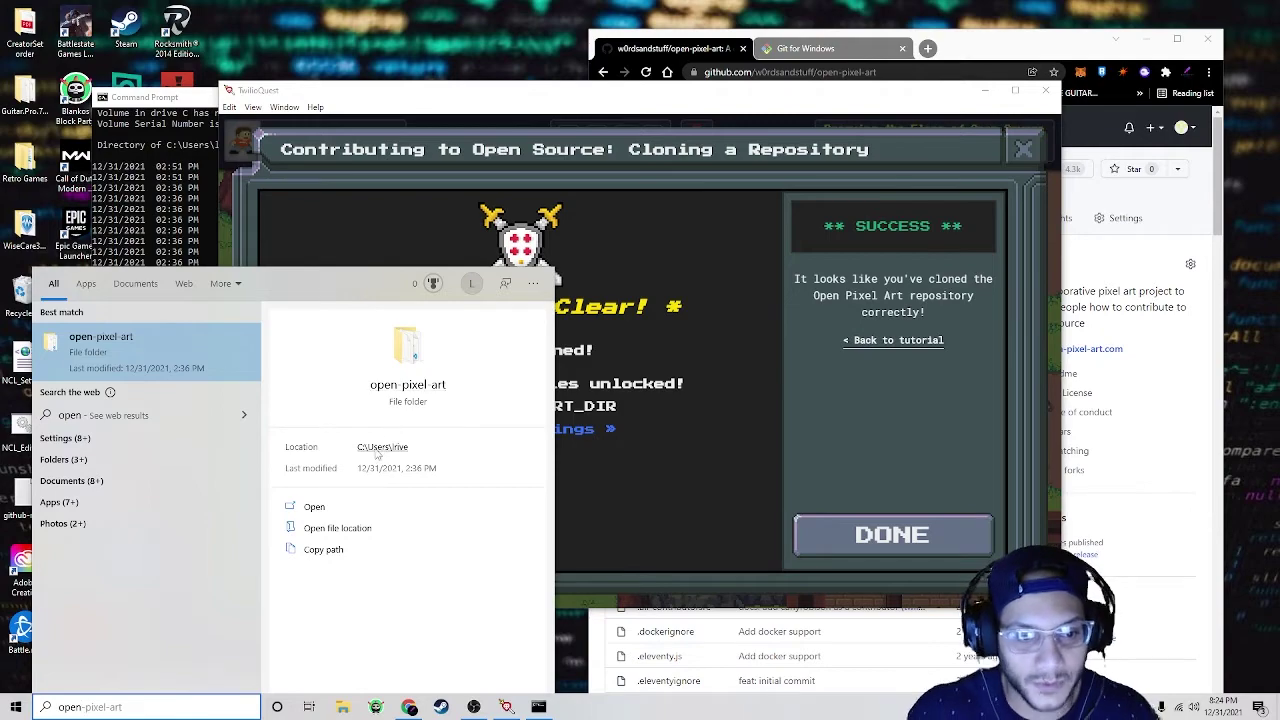
left_click(376, 450)
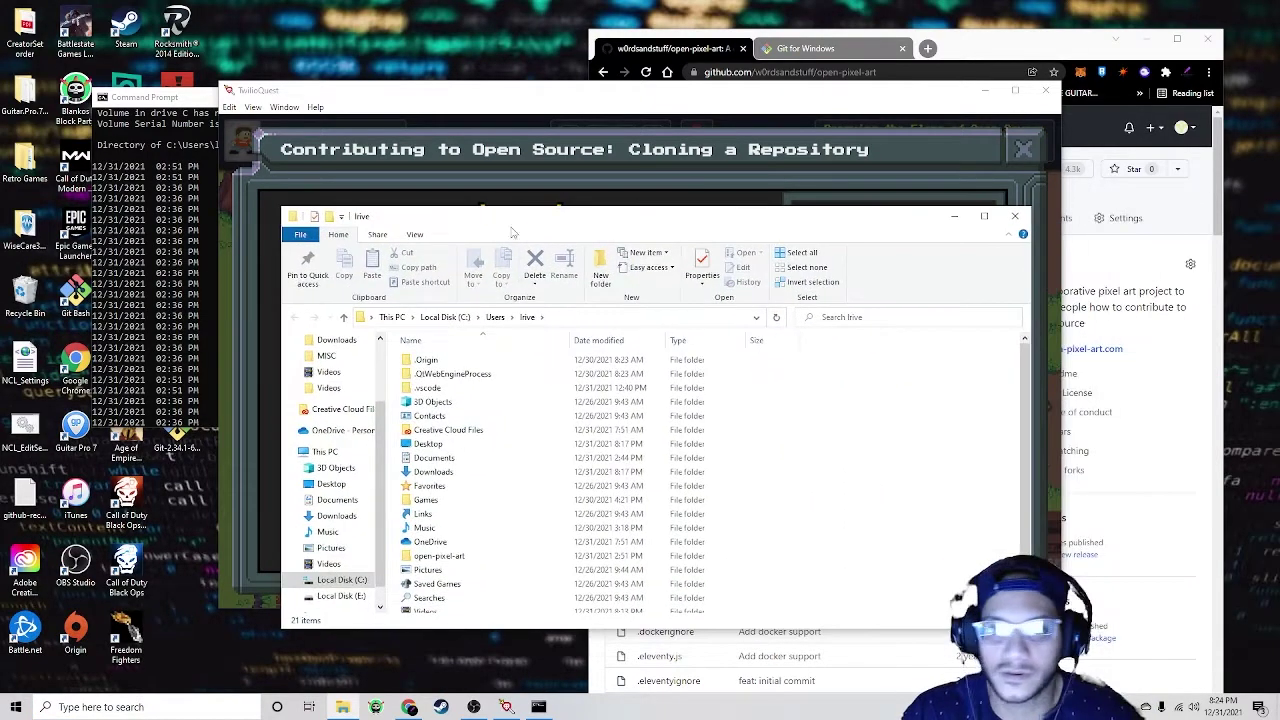
left_click(573, 316)
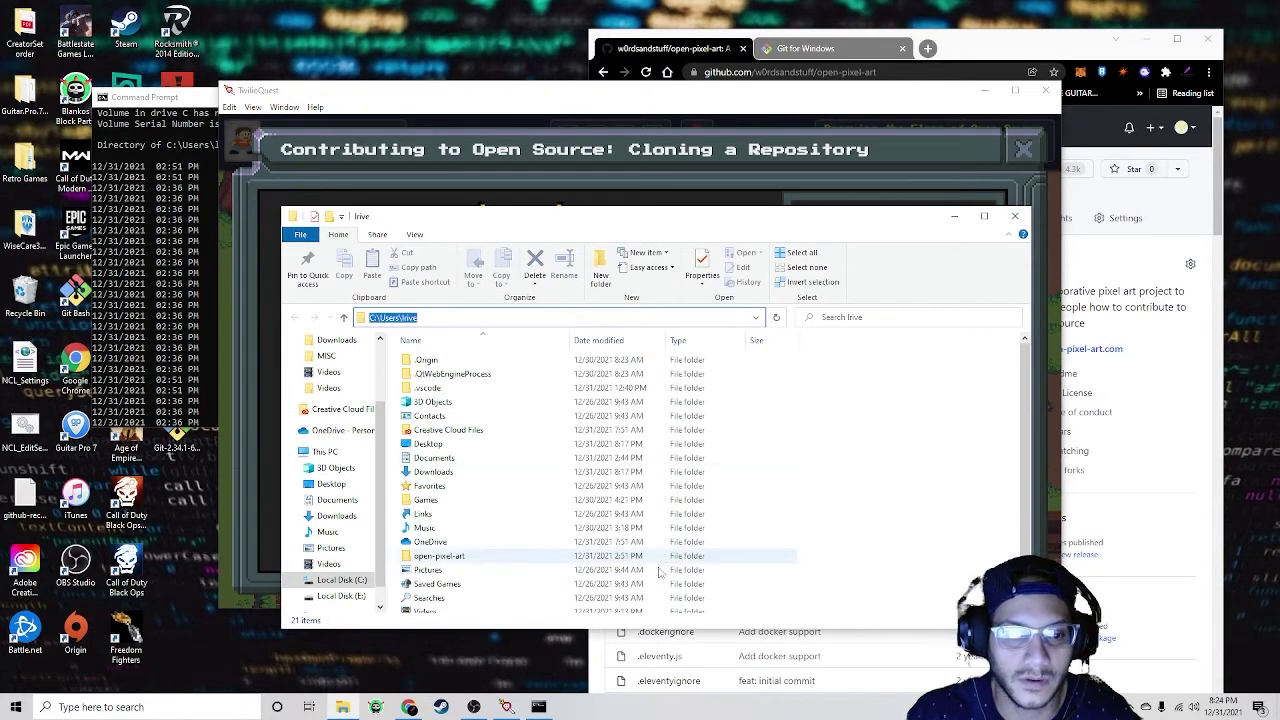
left_click(441, 557)
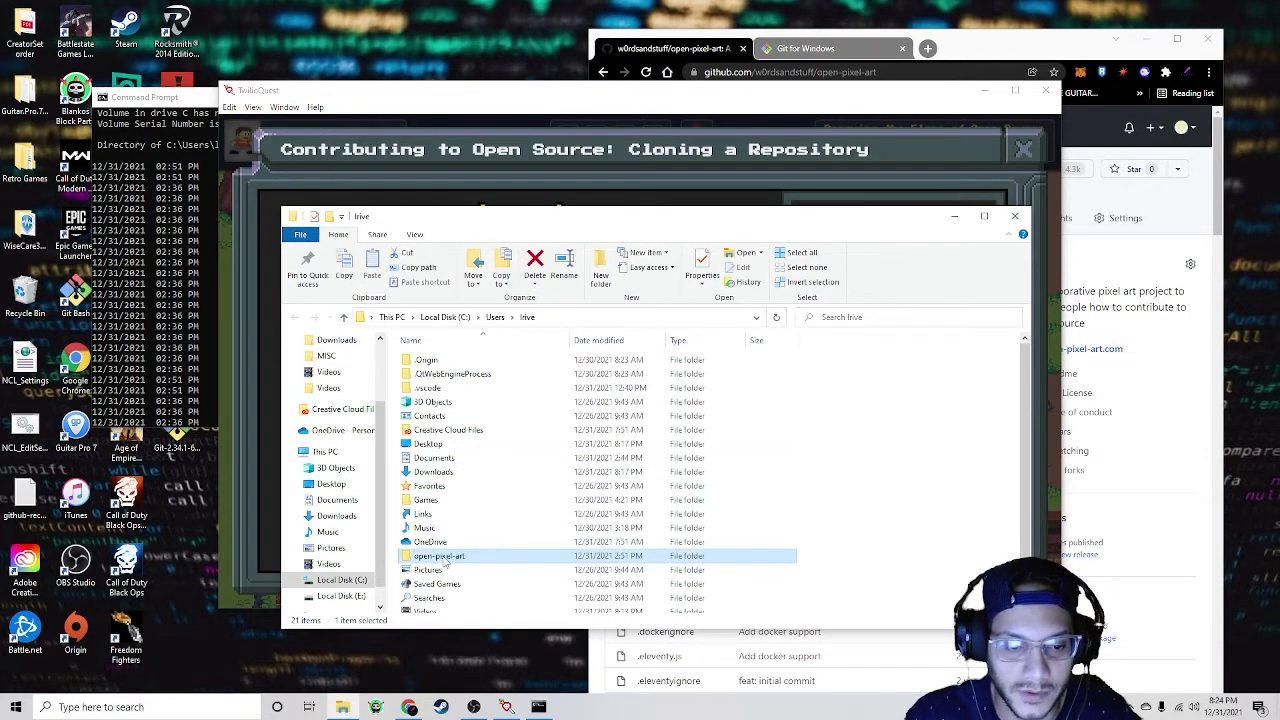
right_click(432, 557)
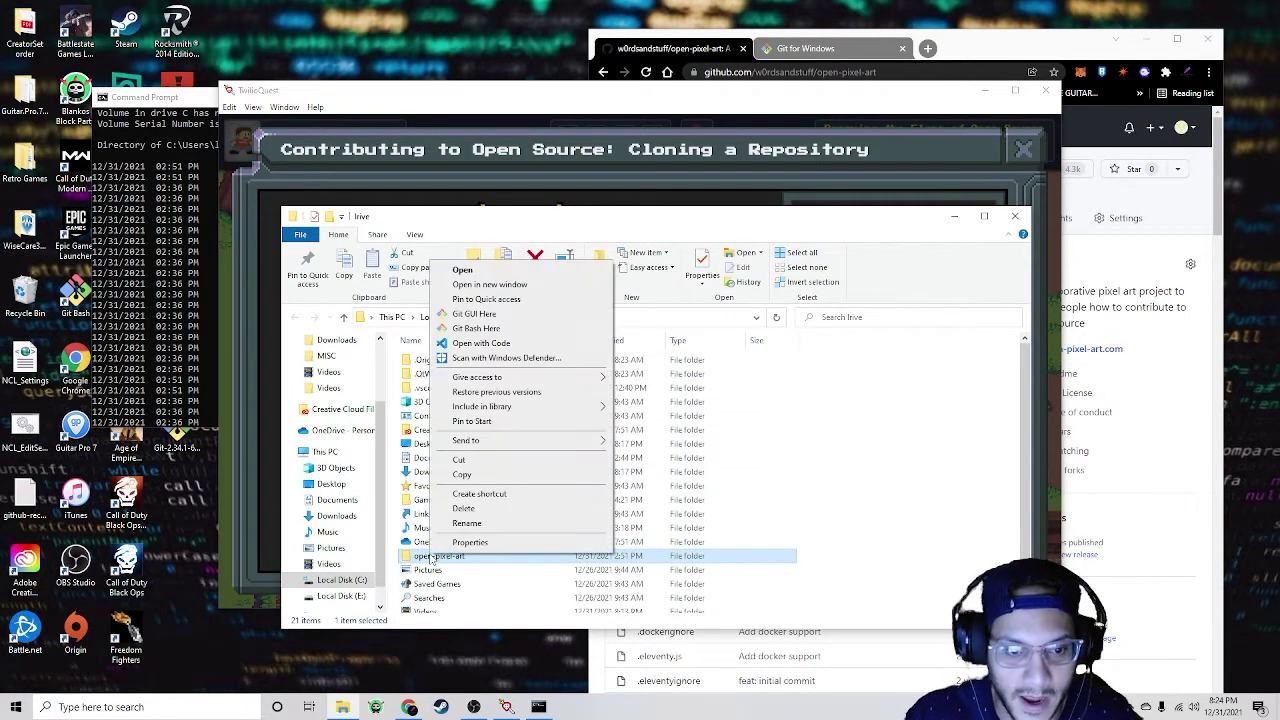
left_click(432, 557)
double_click(432, 556)
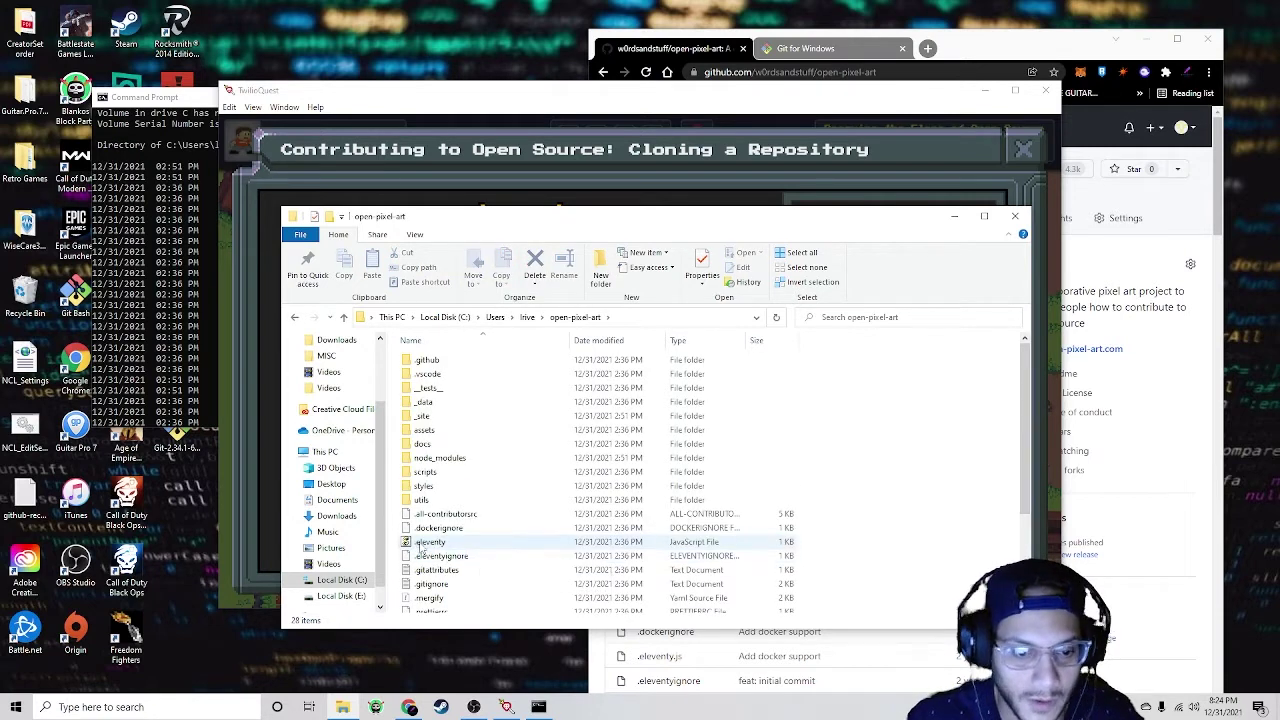
Step: Copy the open-pixel-art folder's full path from the Explorer address bar
left_click(628, 318)
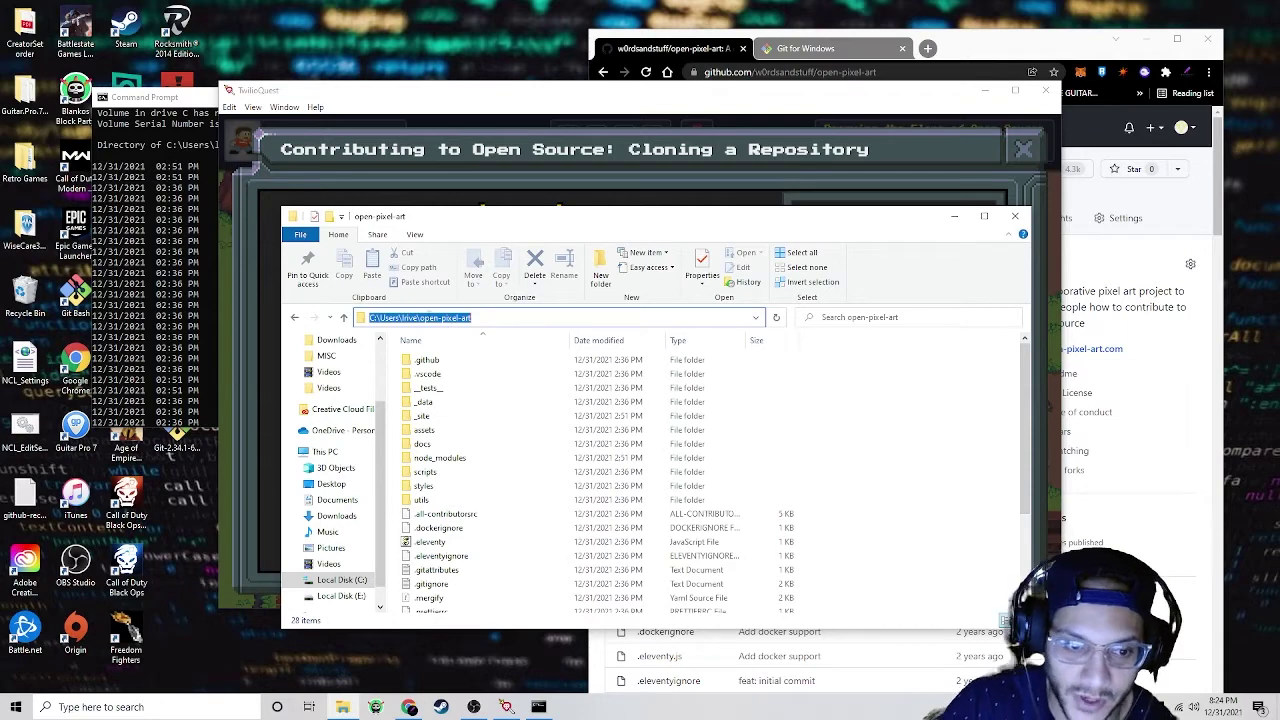
right_click(422, 318)
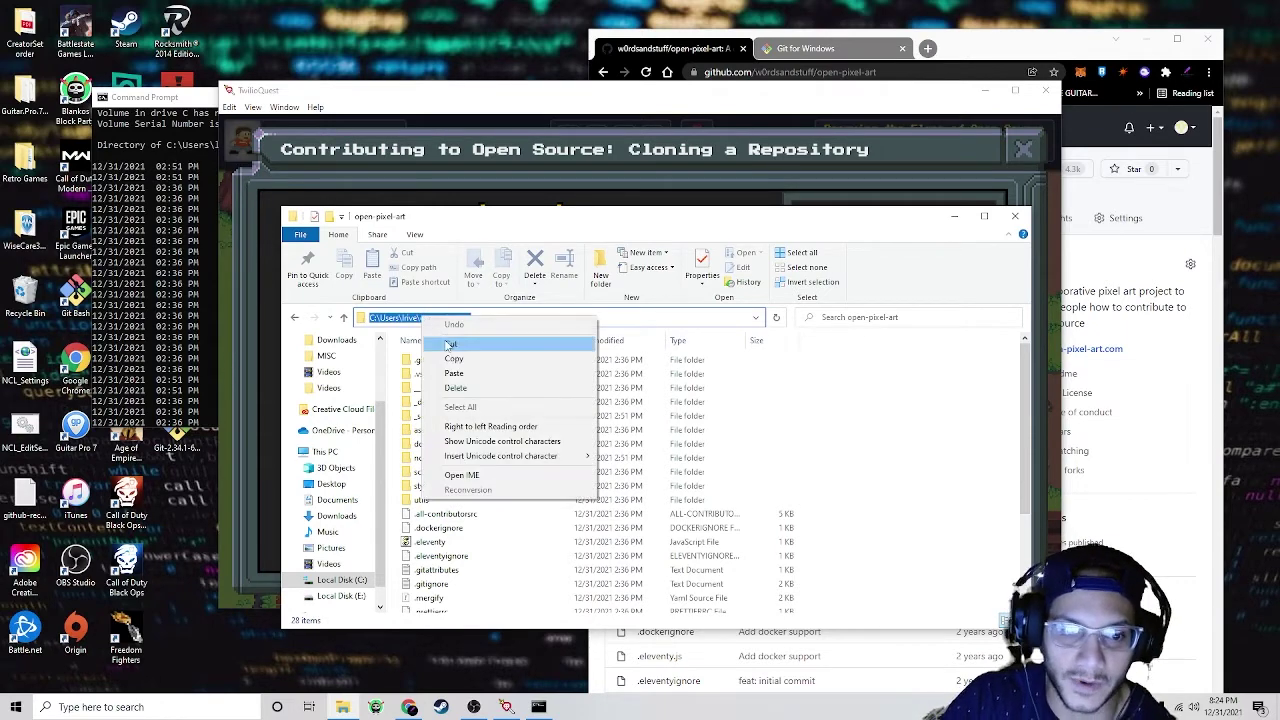
left_click(445, 357)
Step: Close File Explorer, paste the repo path into the cloning objective, and close the completed mission
key("alt+F4")
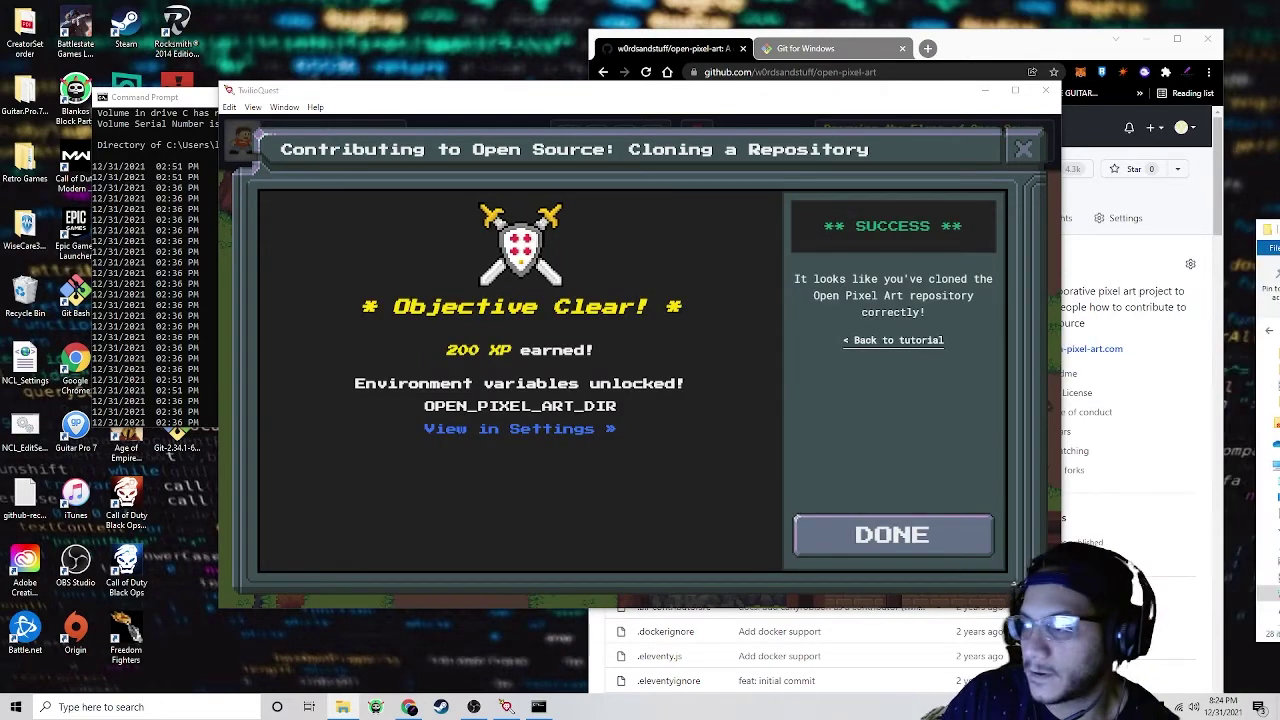
left_click(937, 533)
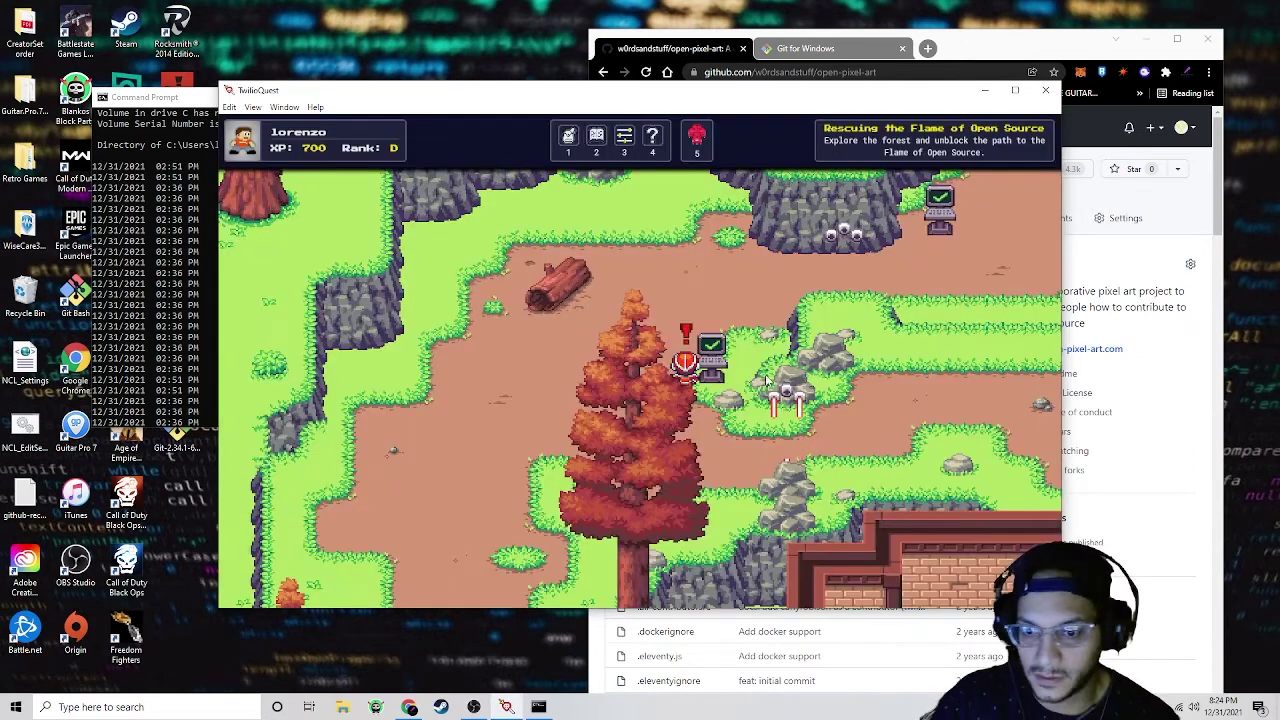
key("space")
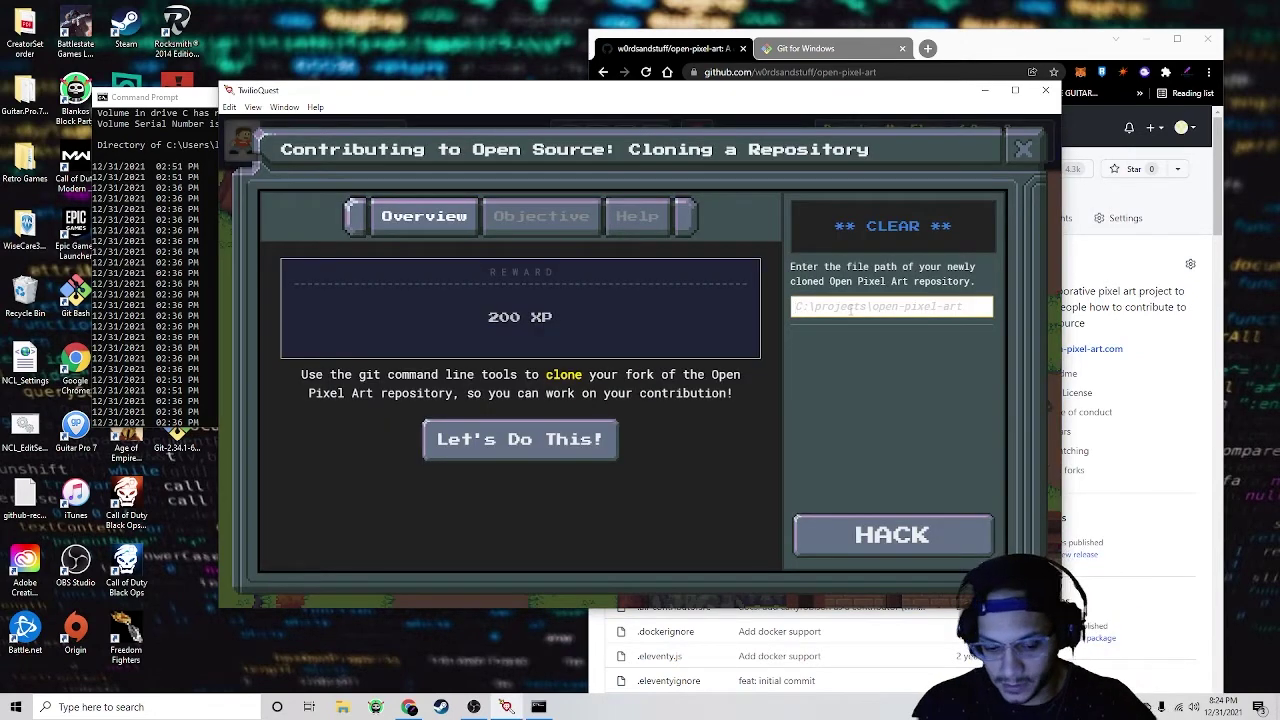
key("ctrl+v")
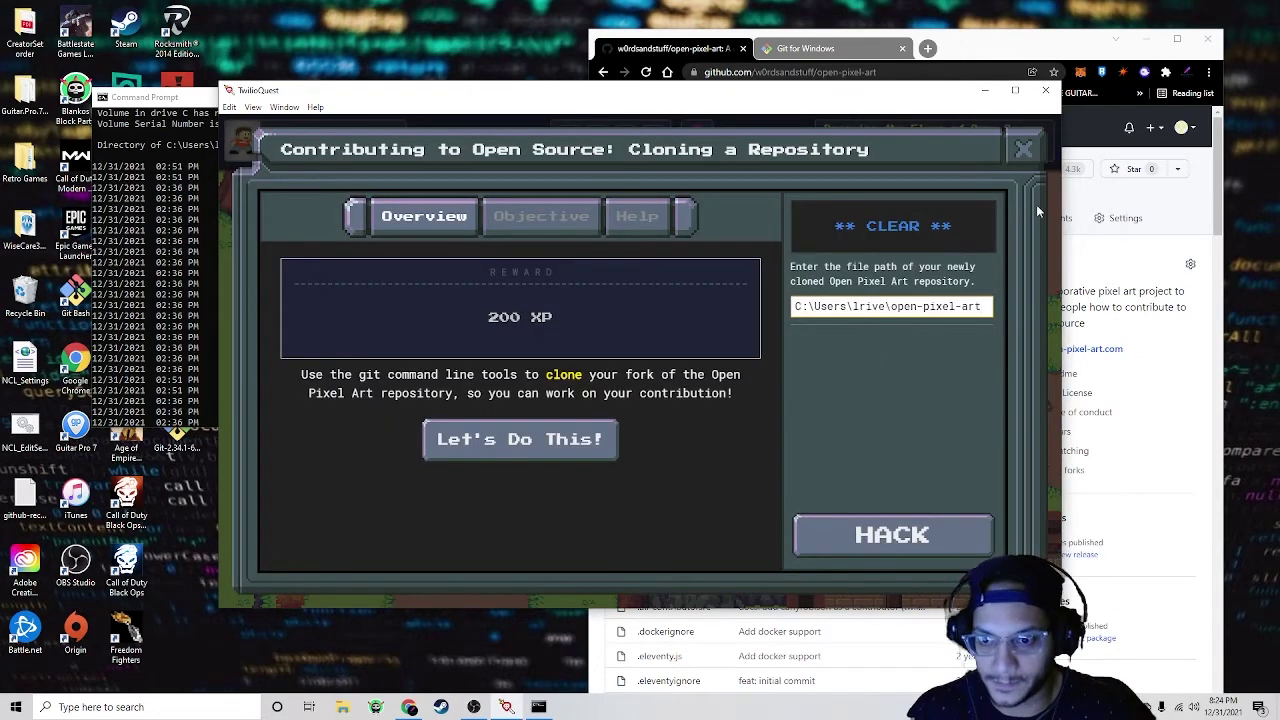
left_click(1023, 150)
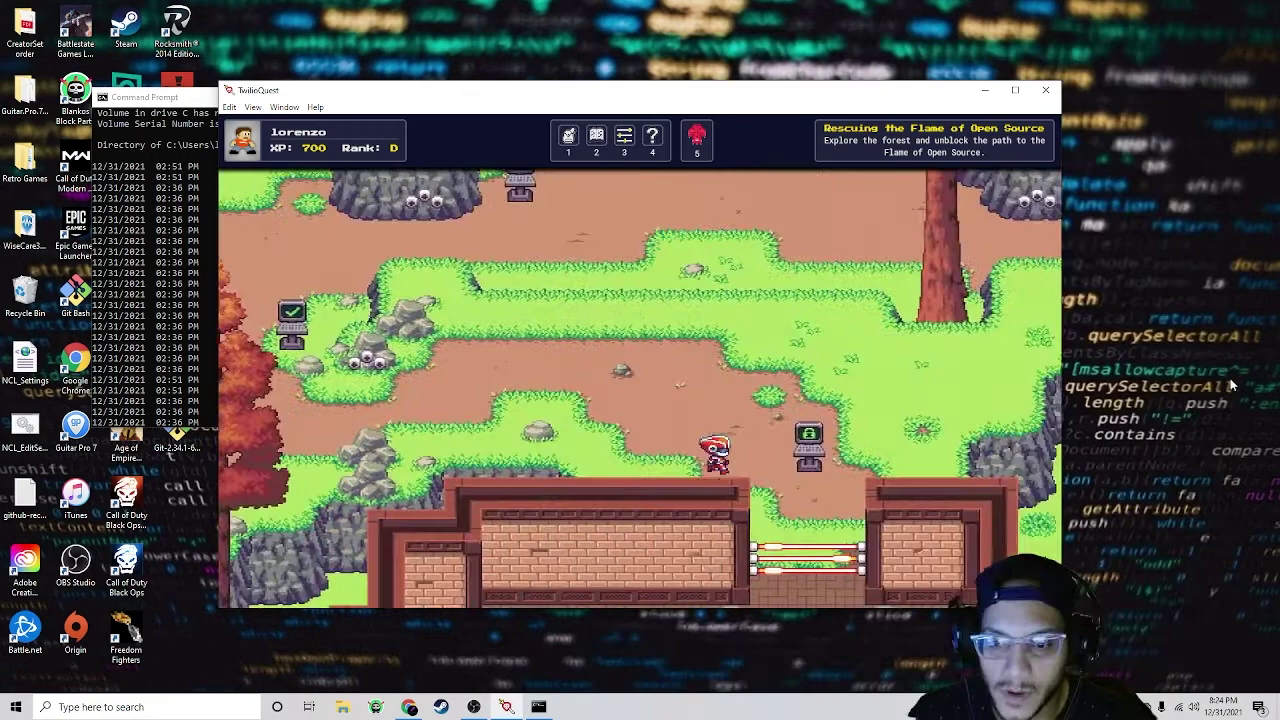
Step: Walk the character to the next terminal and open the Make a Branch mission
key("Right")
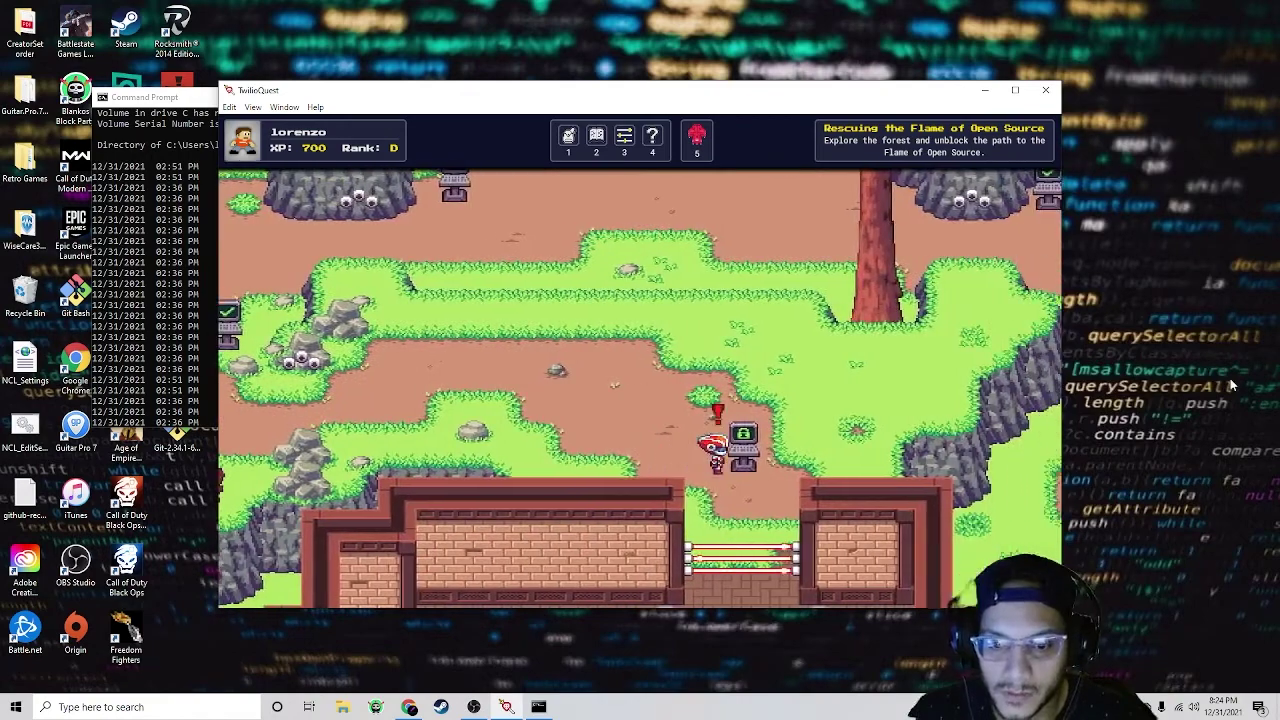
key("Down")
key("space")
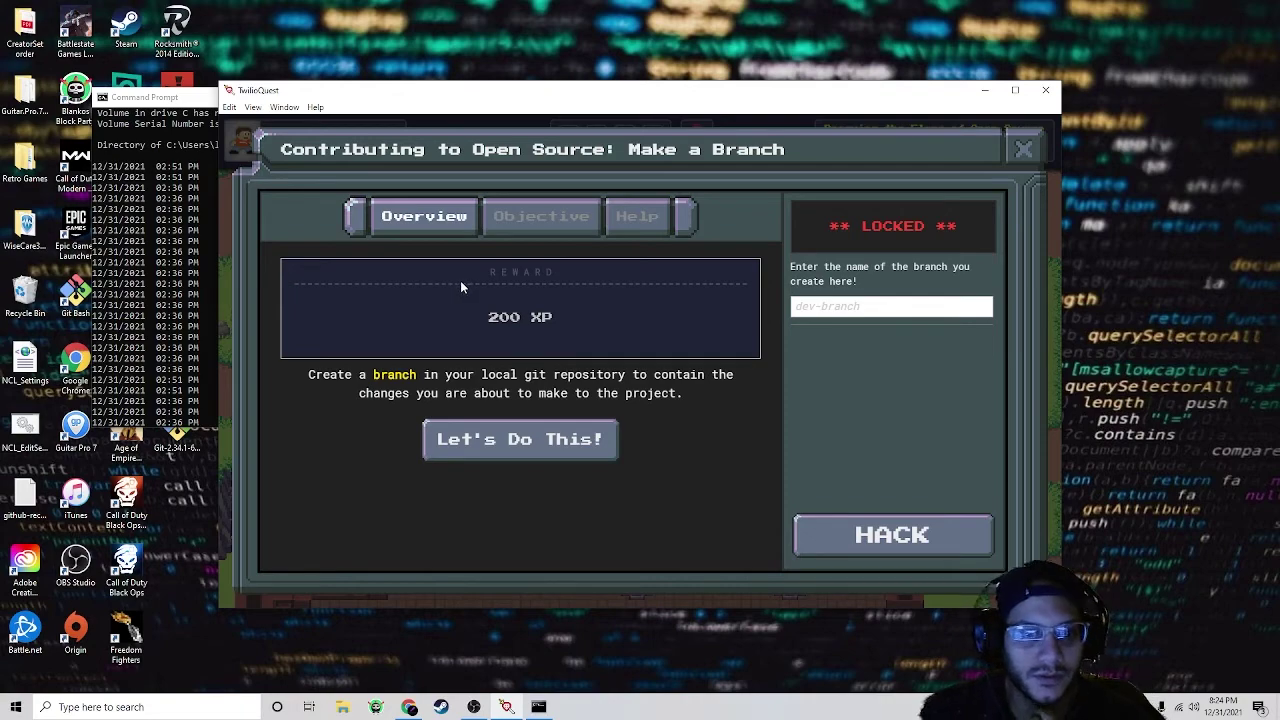
Step: View the Make a Branch objective and help text, glancing at the terminal in between
left_click(541, 216)
left_click(522, 486)
scroll(390, 329, "down", 2)
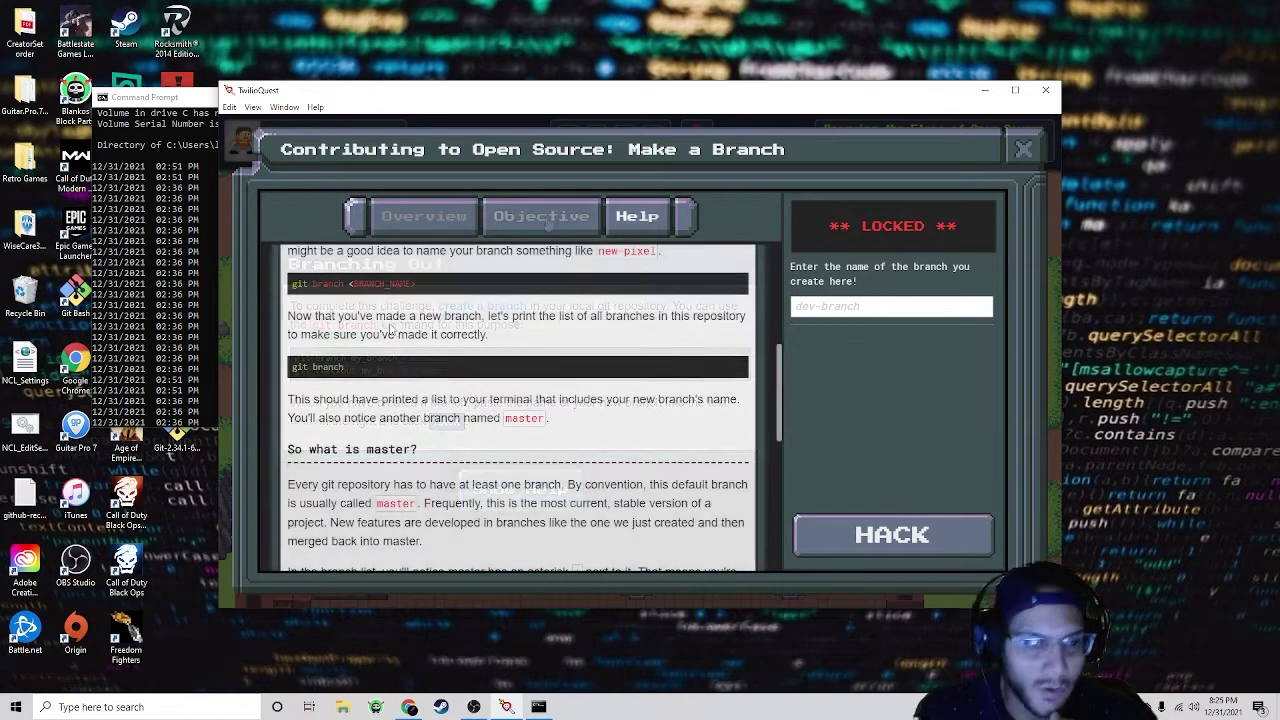
scroll(390, 329, "up", 1)
left_click(183, 306)
scroll(480, 380, "down", 4)
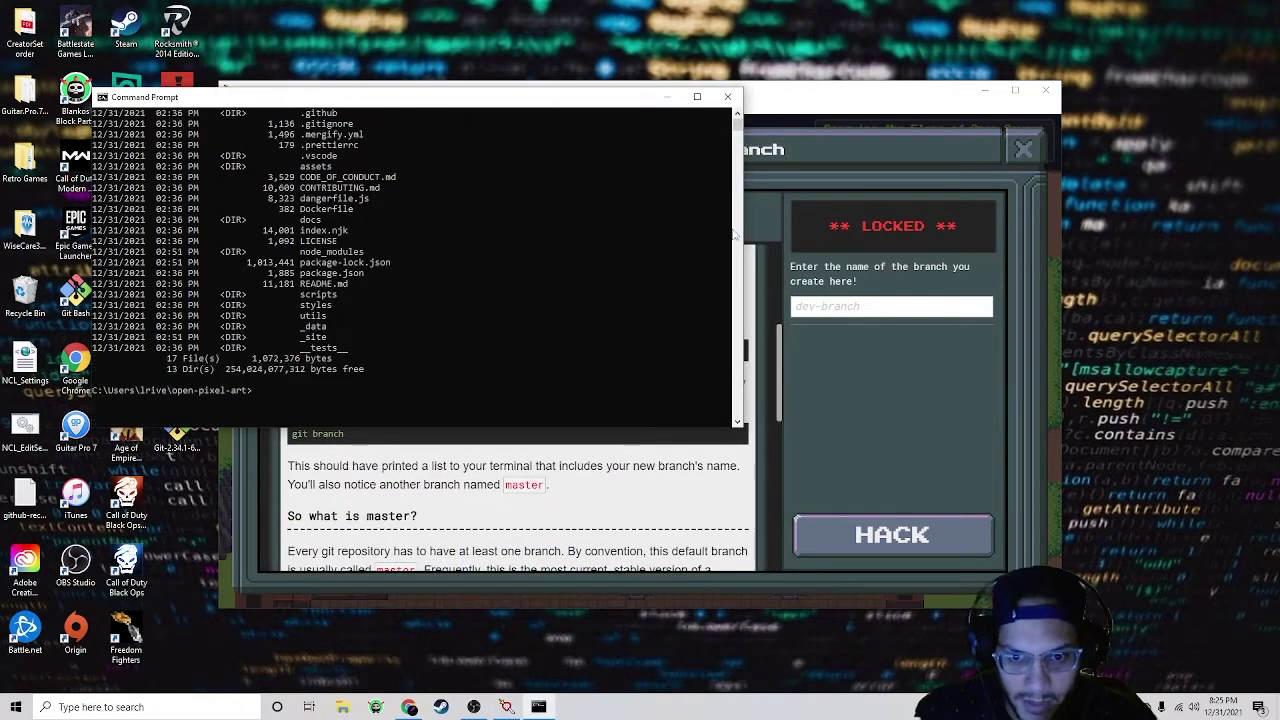
left_click_drag(737, 142, 737, 128)
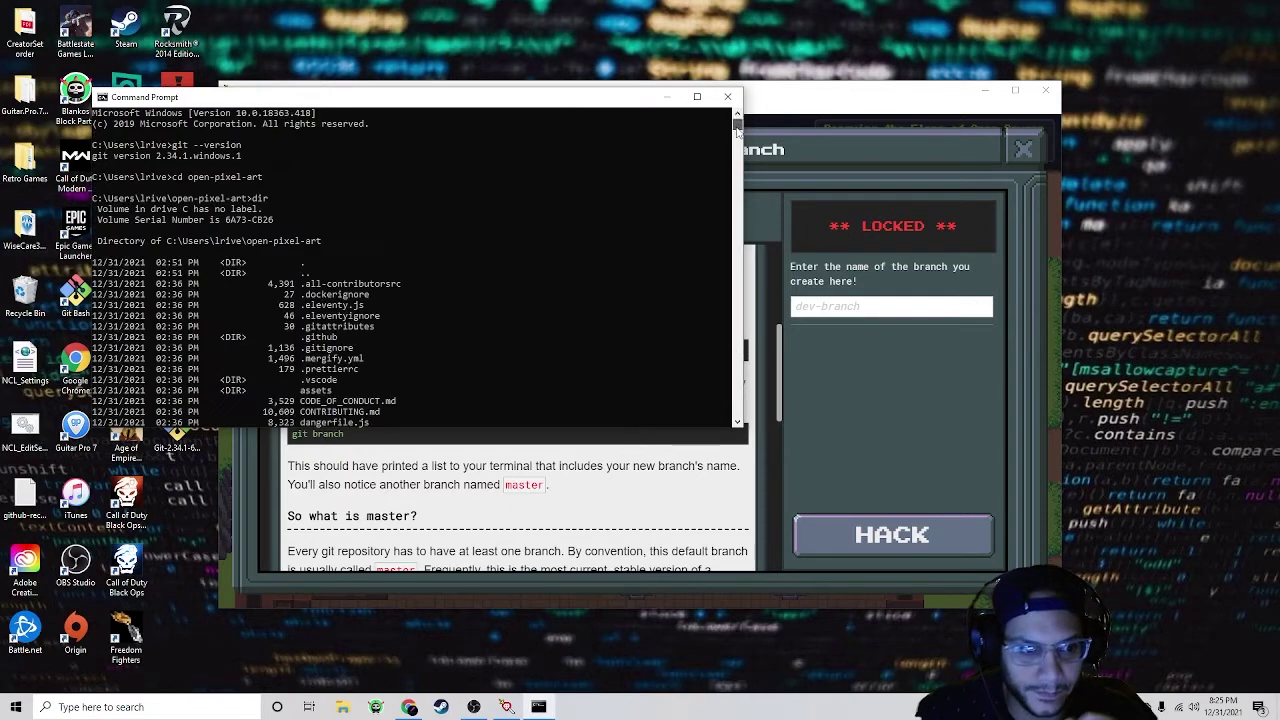
scroll(430, 332, "down", 10)
left_click(235, 258)
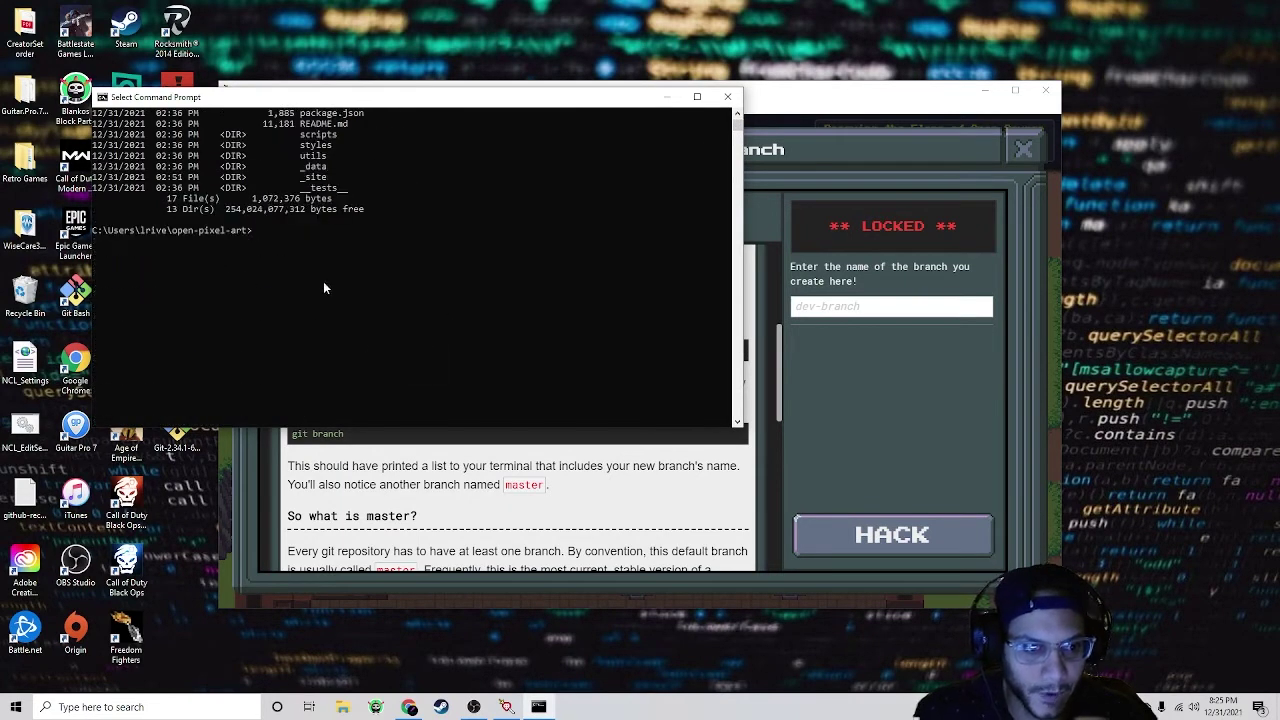
key("alt+Tab")
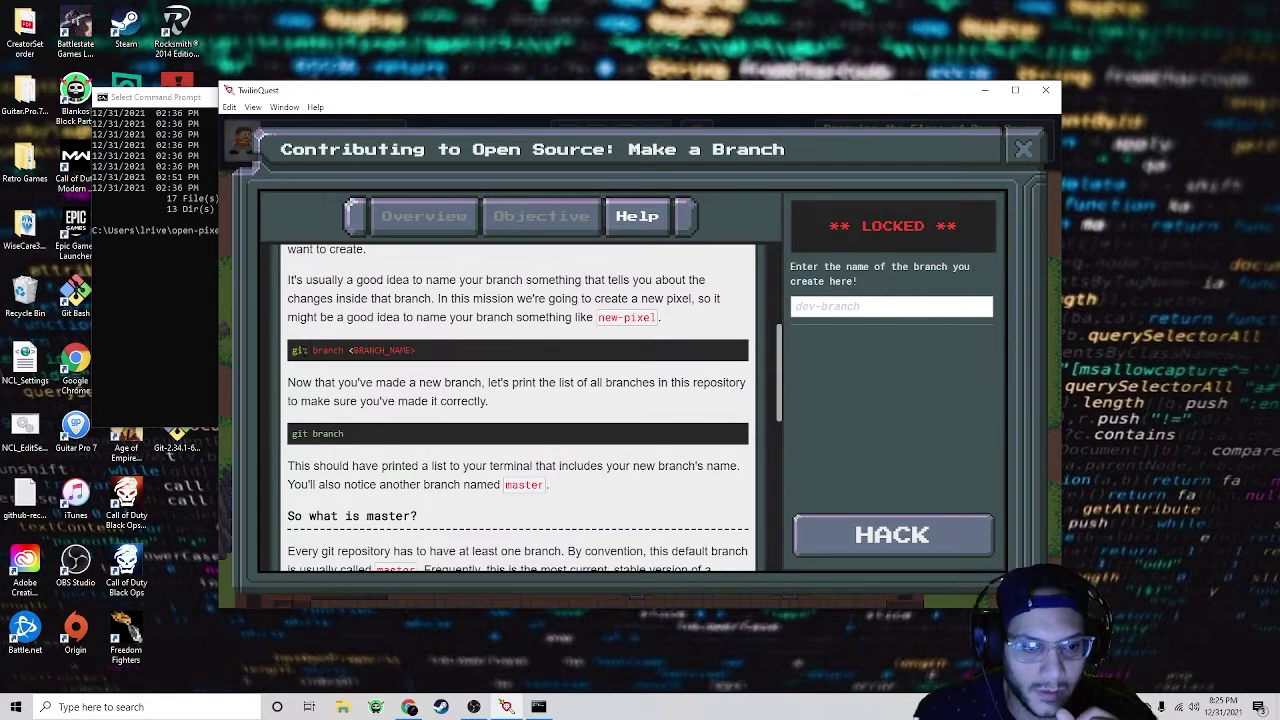
Step: Highlight the git branch command example and the suggested branch name new-pixel
left_click_drag(291, 350, 340, 351)
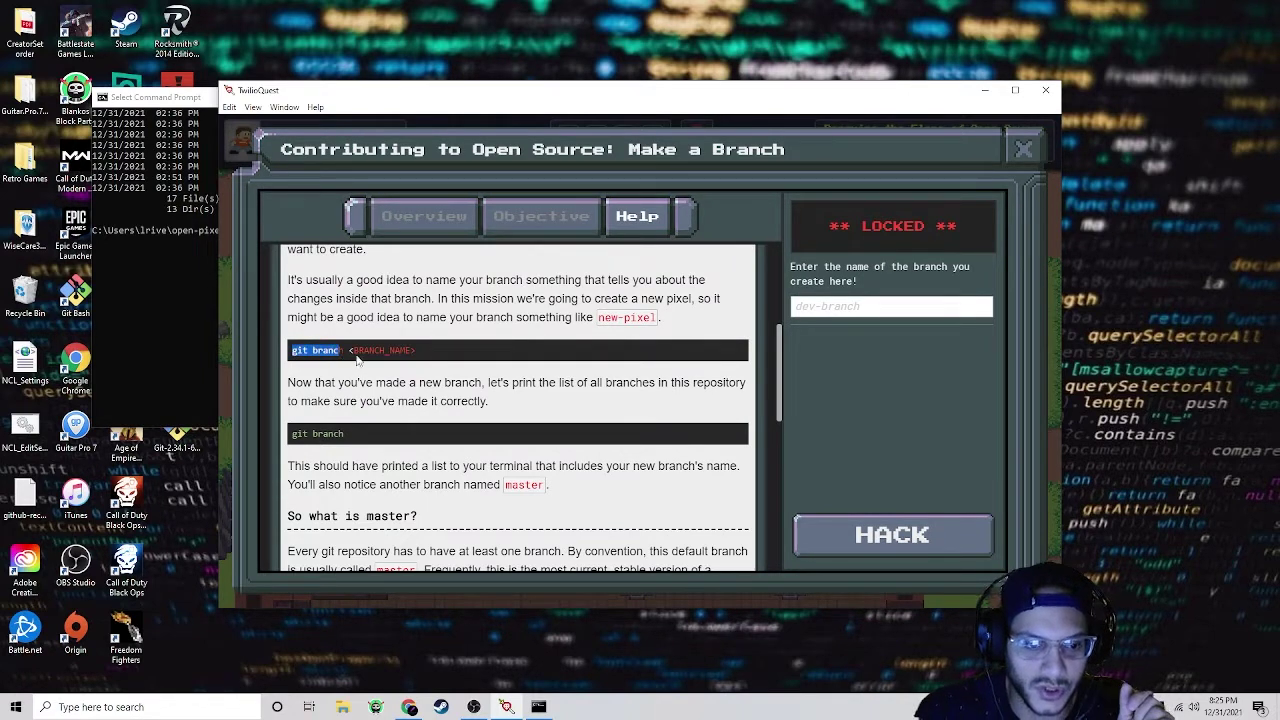
left_click(356, 352)
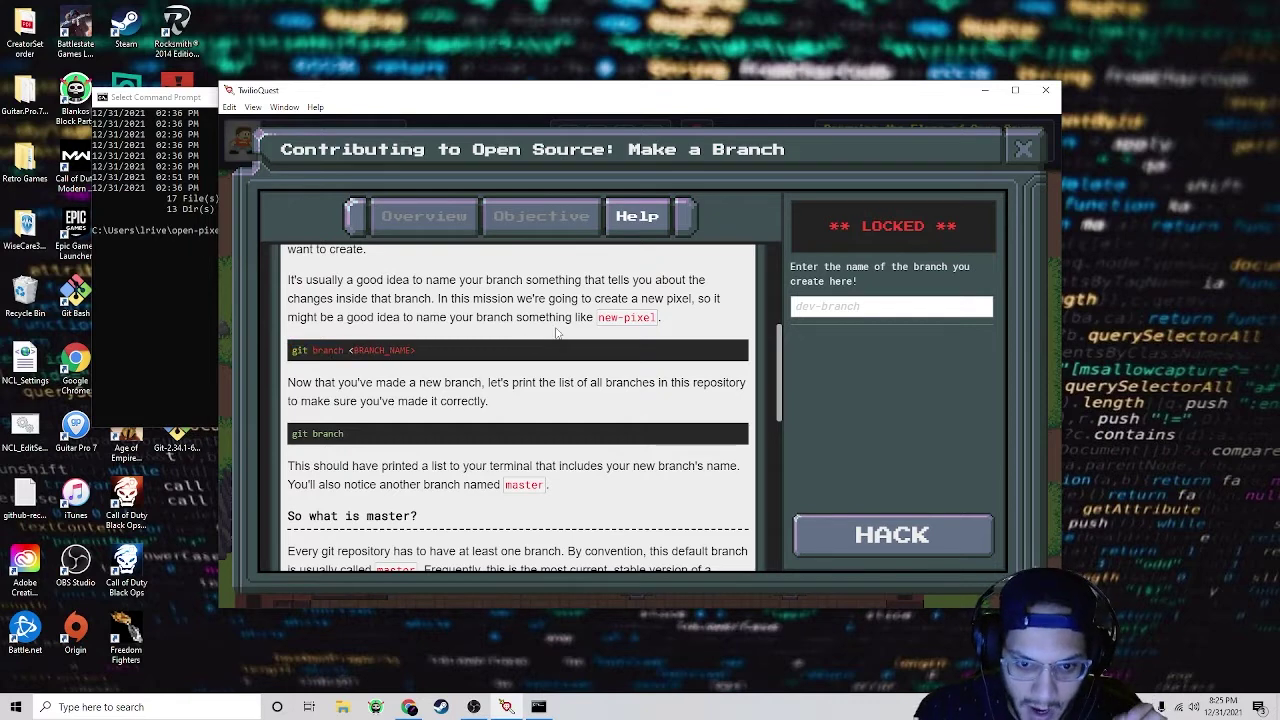
left_click_drag(600, 317, 656, 318)
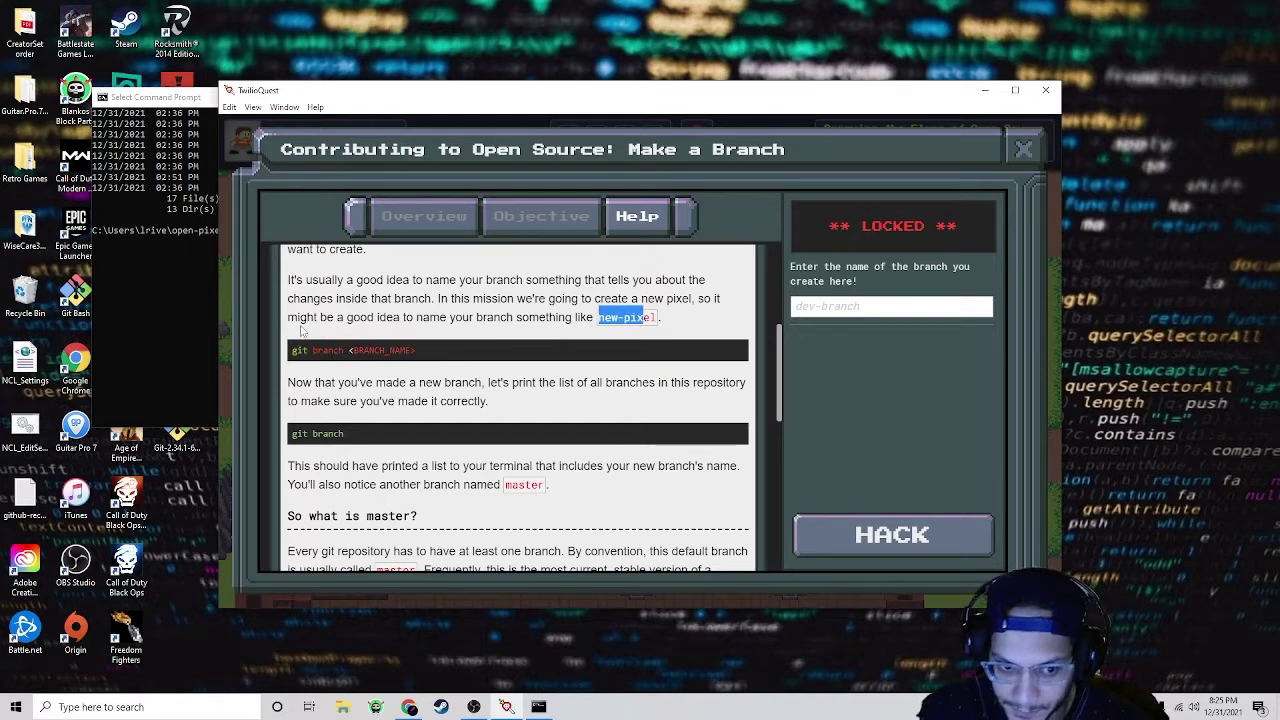
left_click(207, 295)
Step: Create the new-pixel branch with git branch new-pixel, then review the game's help text
type("g")
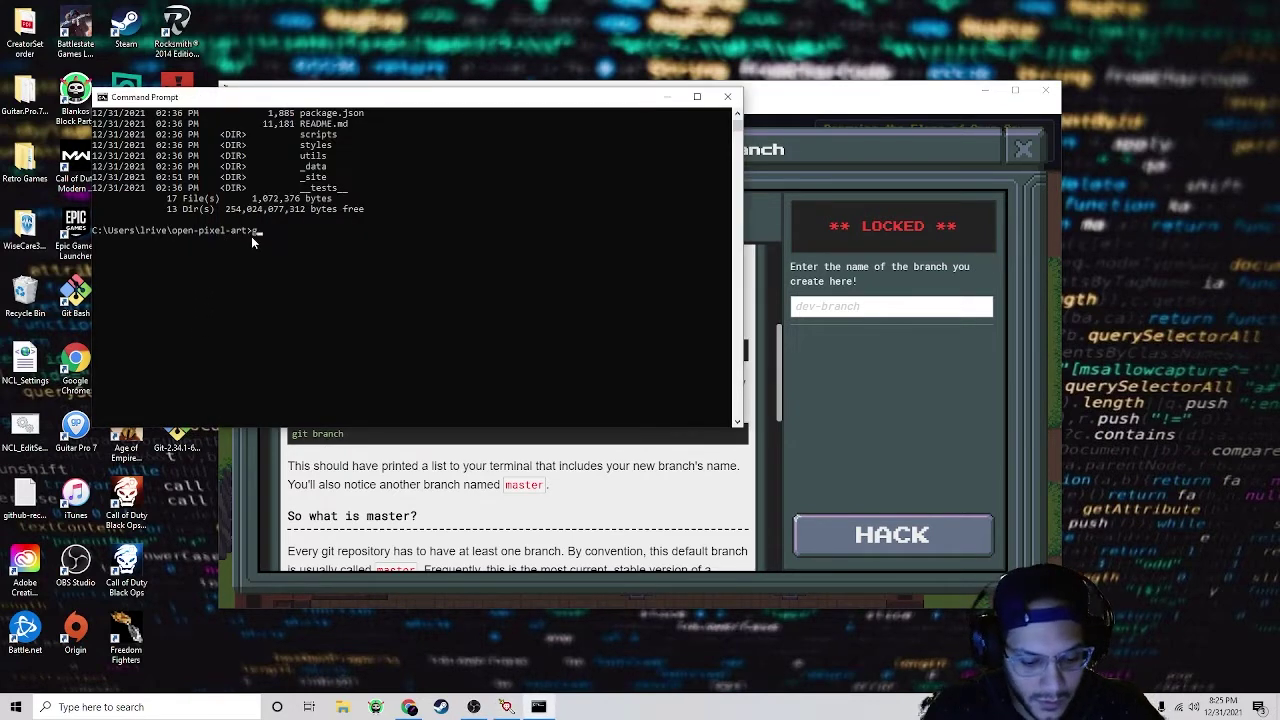
type("it branch")
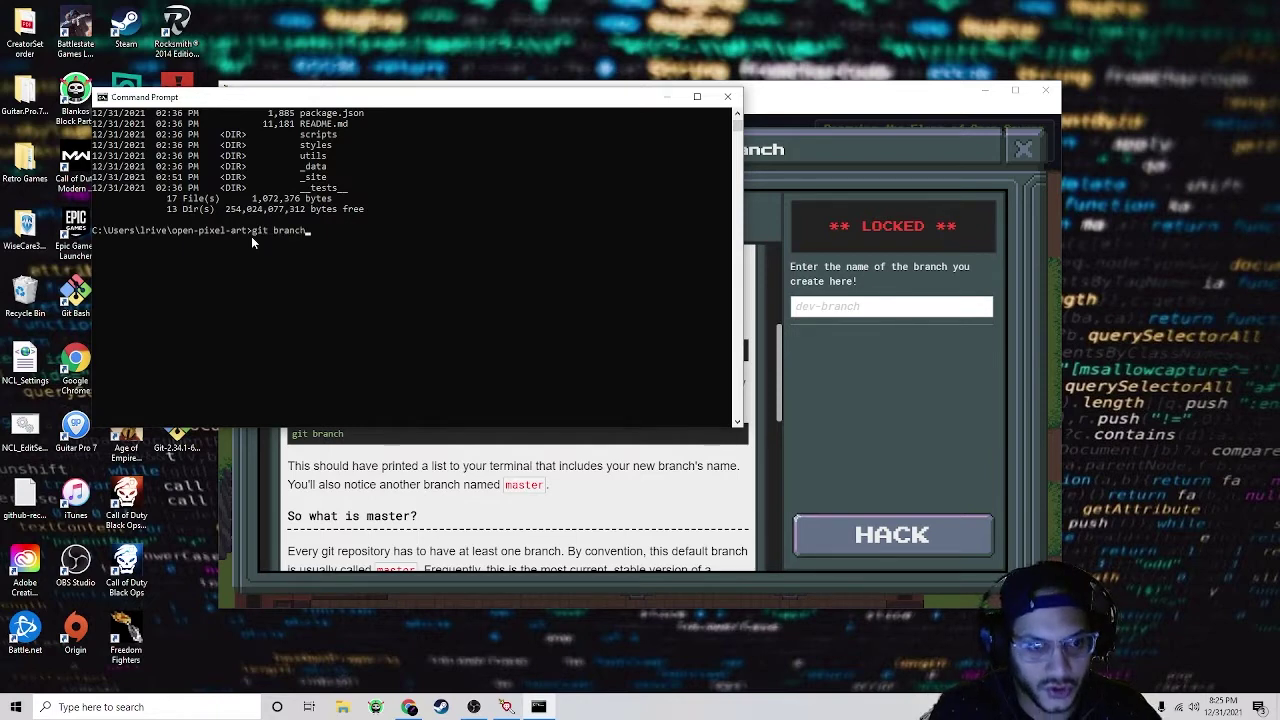
type(" new")
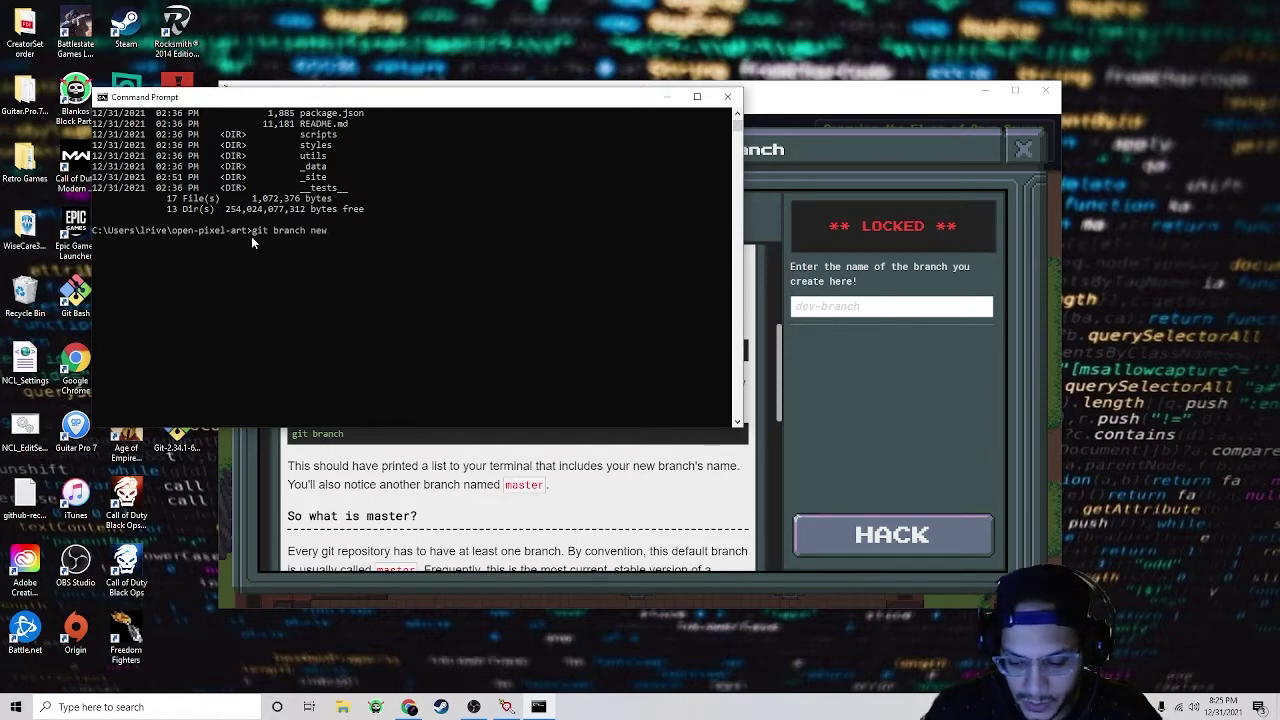
type("-pix")
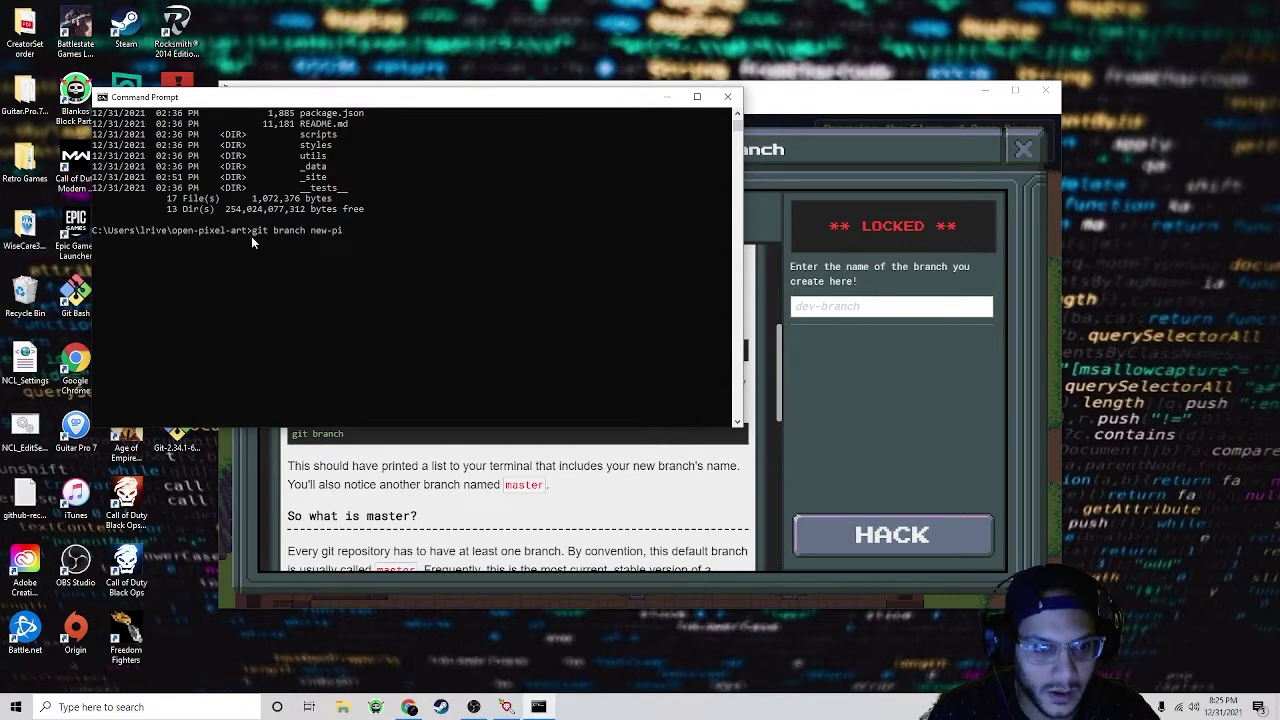
type("el")
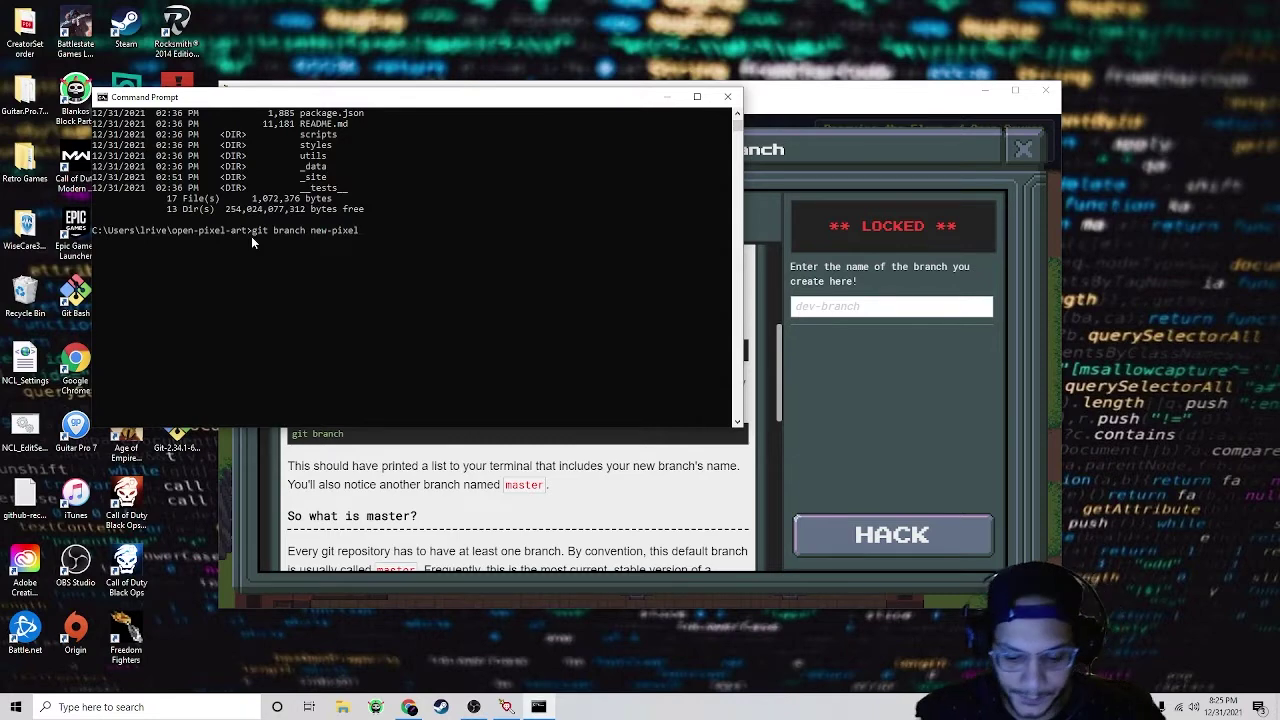
key("BackSpace")
key("BackSpace")
key("BackSpace")
key("BackSpace")
key("BackSpace")
key("BackSpace")
key("BackSpace")
key("BackSpace")
key("BackSpace")
key("BackSpace")
key("BackSpace")
key("BackSpace")
key("BackSpace")
key("BackSpace")
key("BackSpace")
key("BackSpace")
key("BackSpace")
key("BackSpace")
key("BackSpace")
left_click(396, 432)
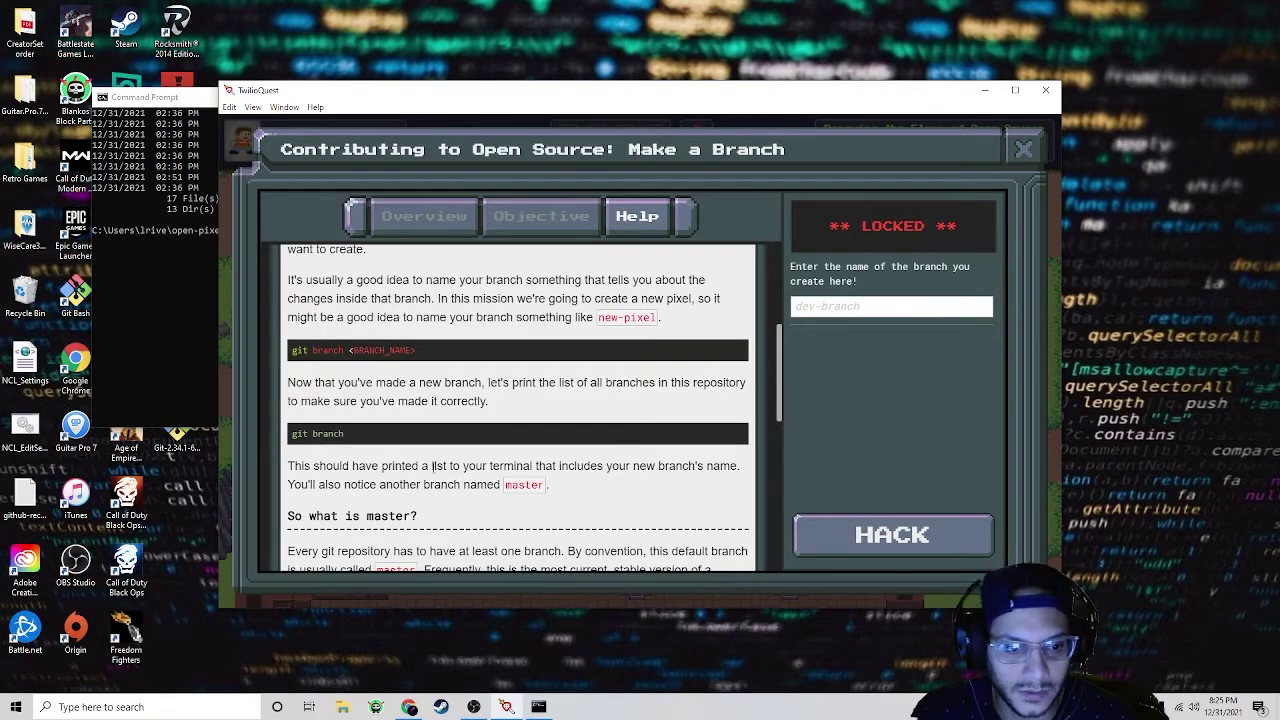
scroll(396, 432, "down", 3)
scroll(396, 432, "down", 1)
scroll(396, 420, "up", 2)
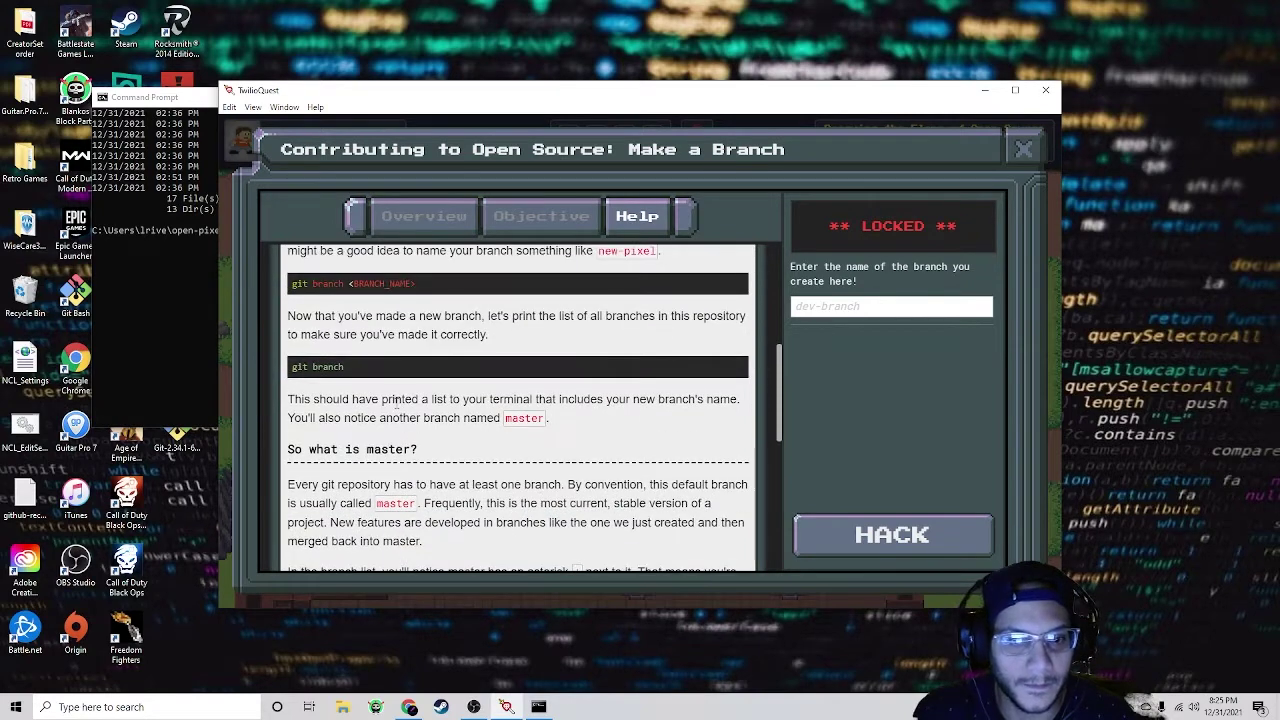
Step: List branches with git branch, confirming master and new-pixel, and return to TwilioQuest
left_click(116, 328)
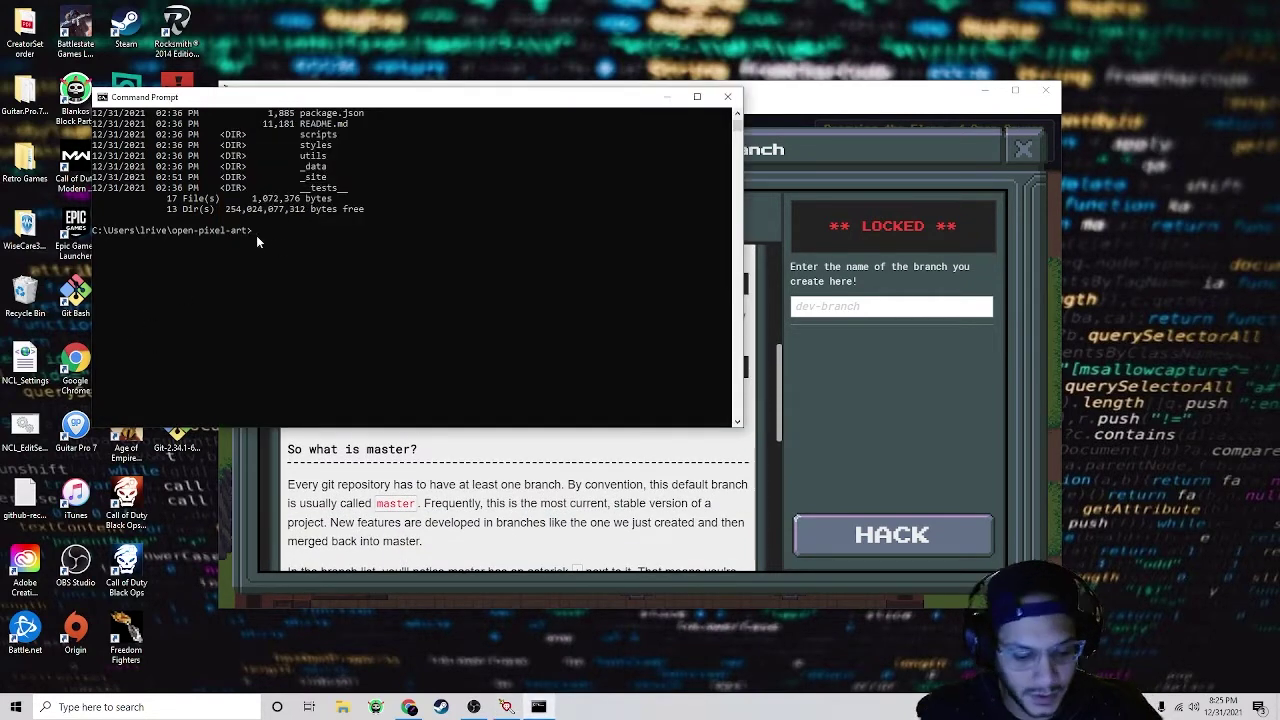
type("git branch")
key("Return")
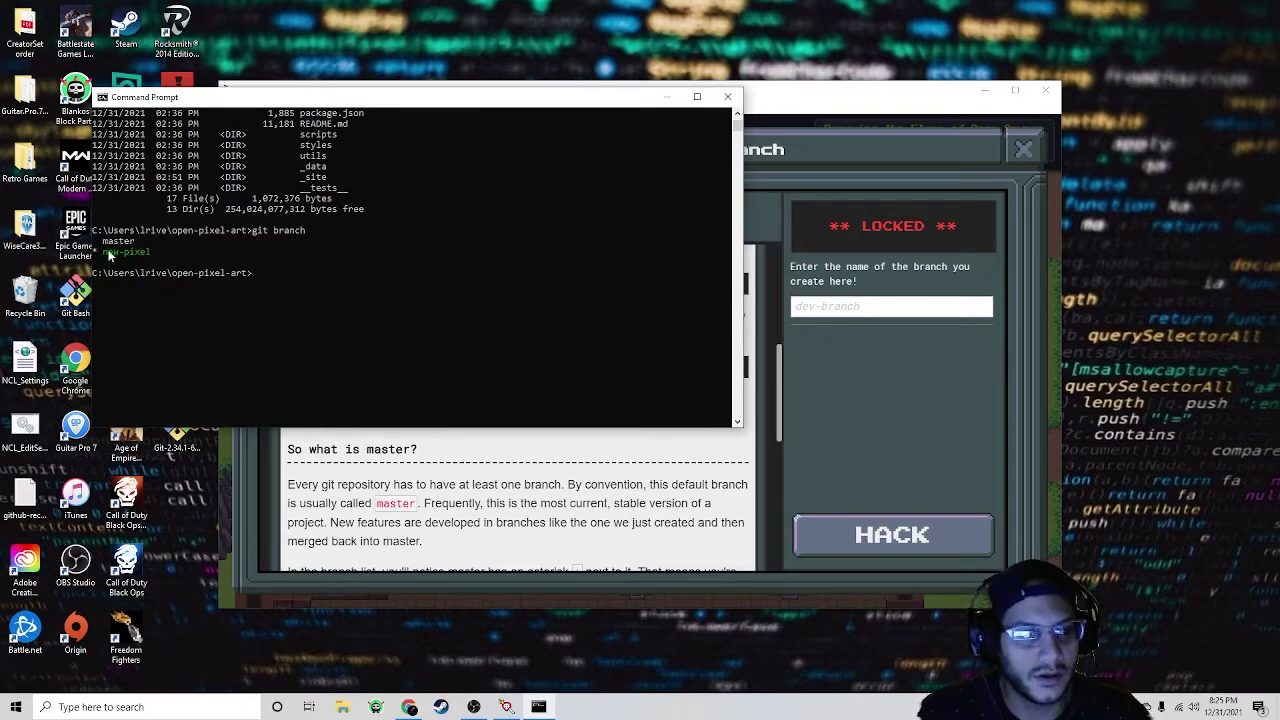
left_click_drag(156, 256, 124, 257)
left_click(178, 254)
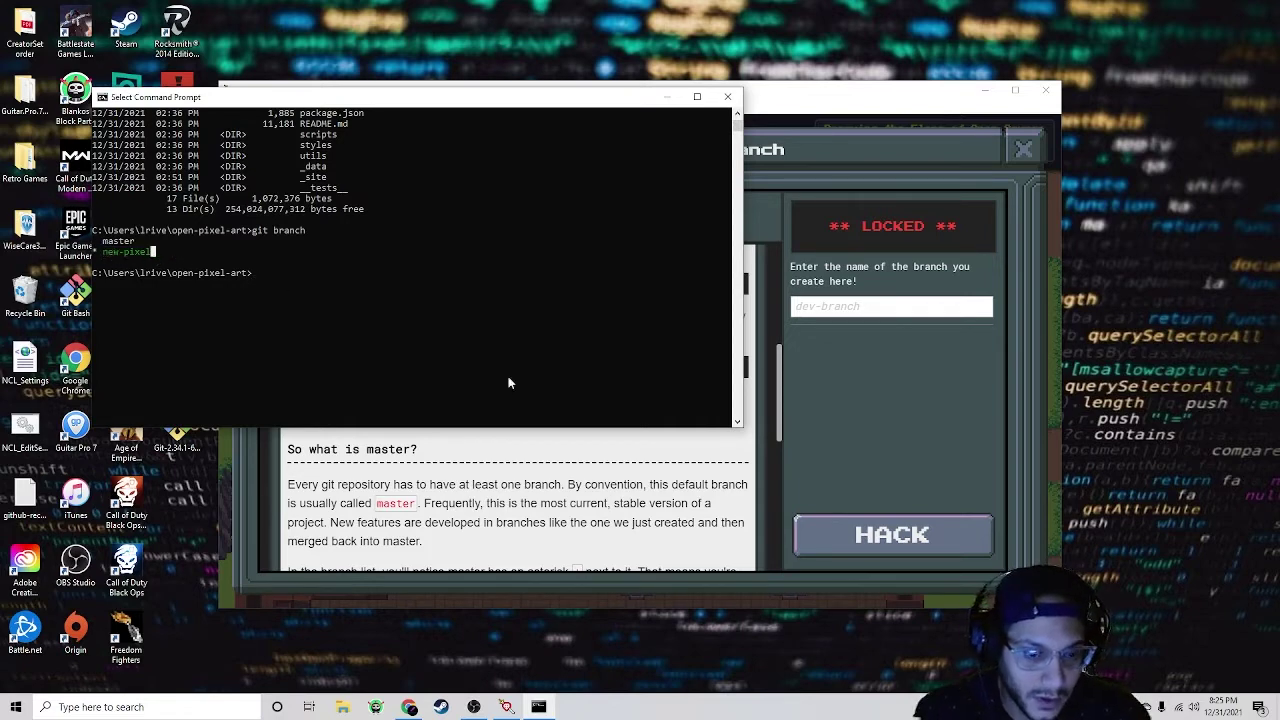
left_click(577, 456)
Step: Reopen the Make a Branch mission and read its help on using the new branch
key("Escape")
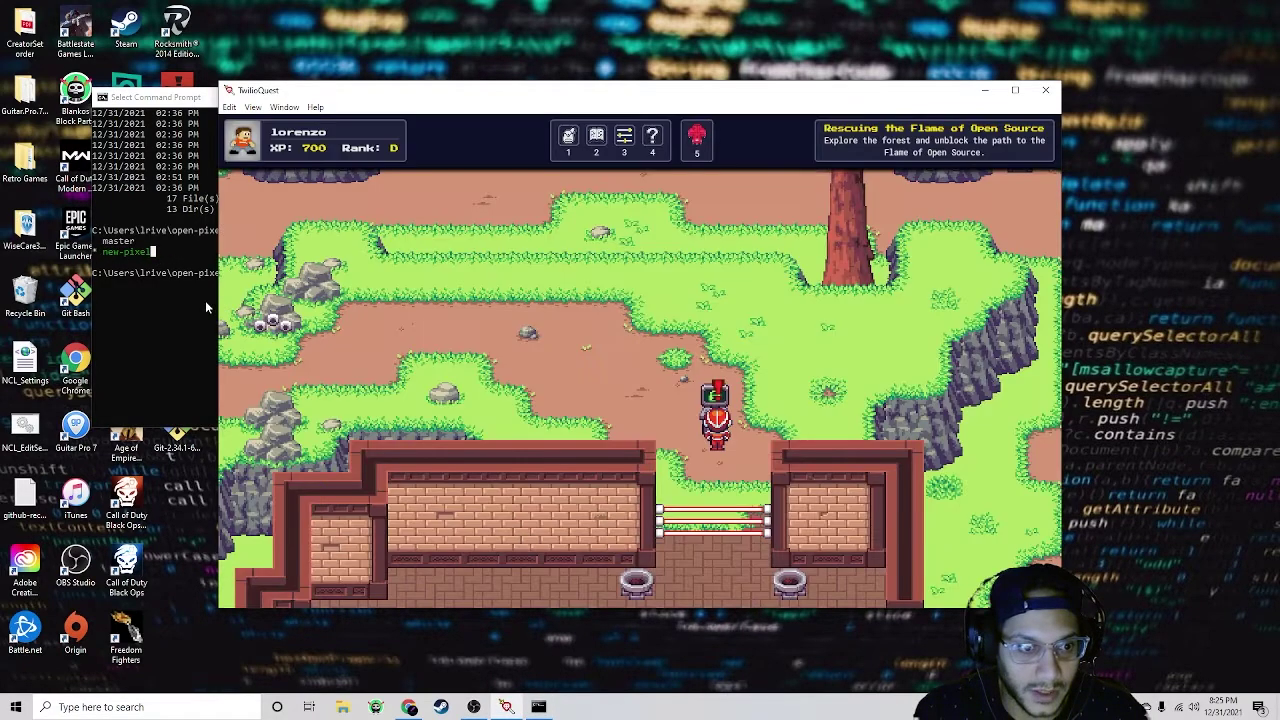
key("space")
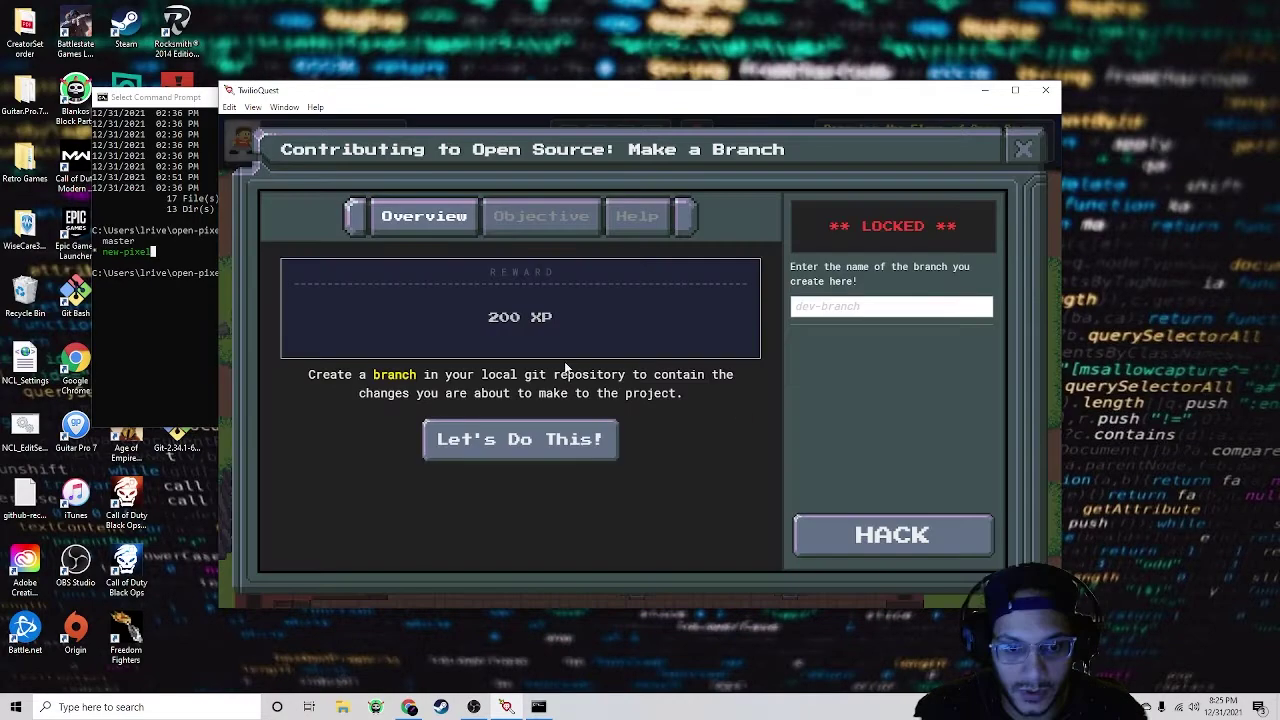
left_click(543, 232)
left_click(614, 233)
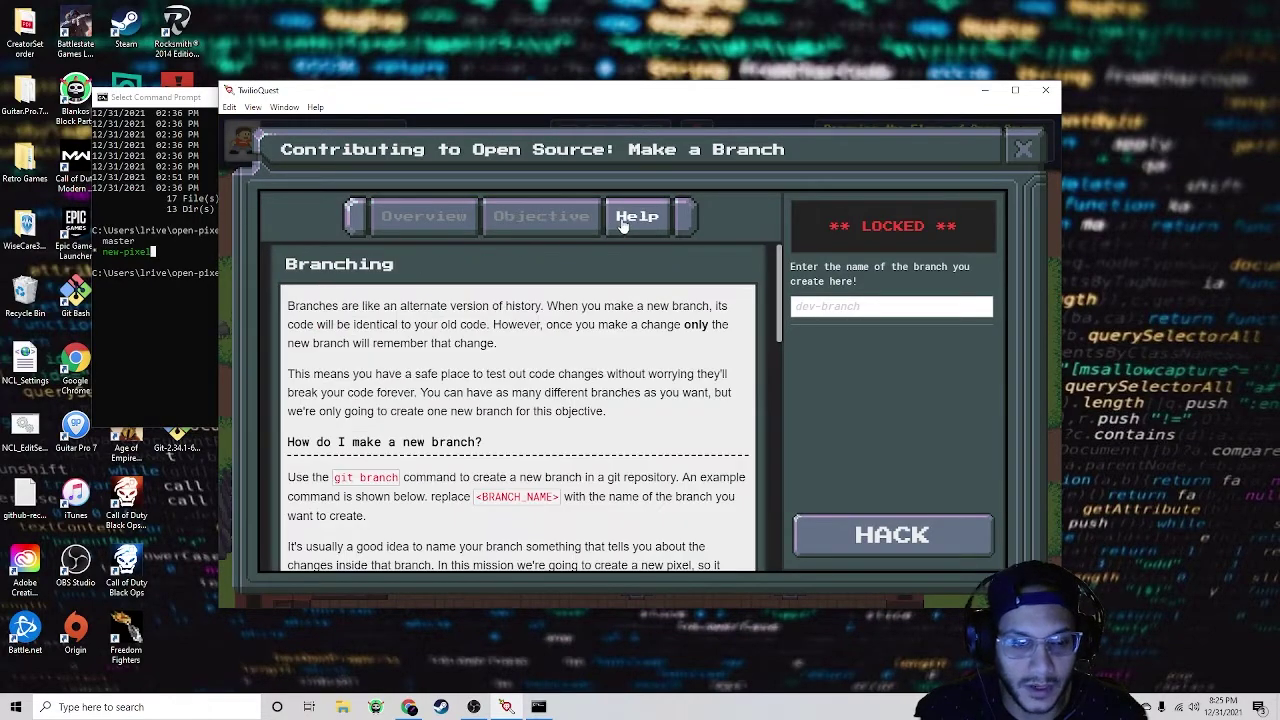
scroll(521, 365, "down", 5)
scroll(400, 340, "up", 2)
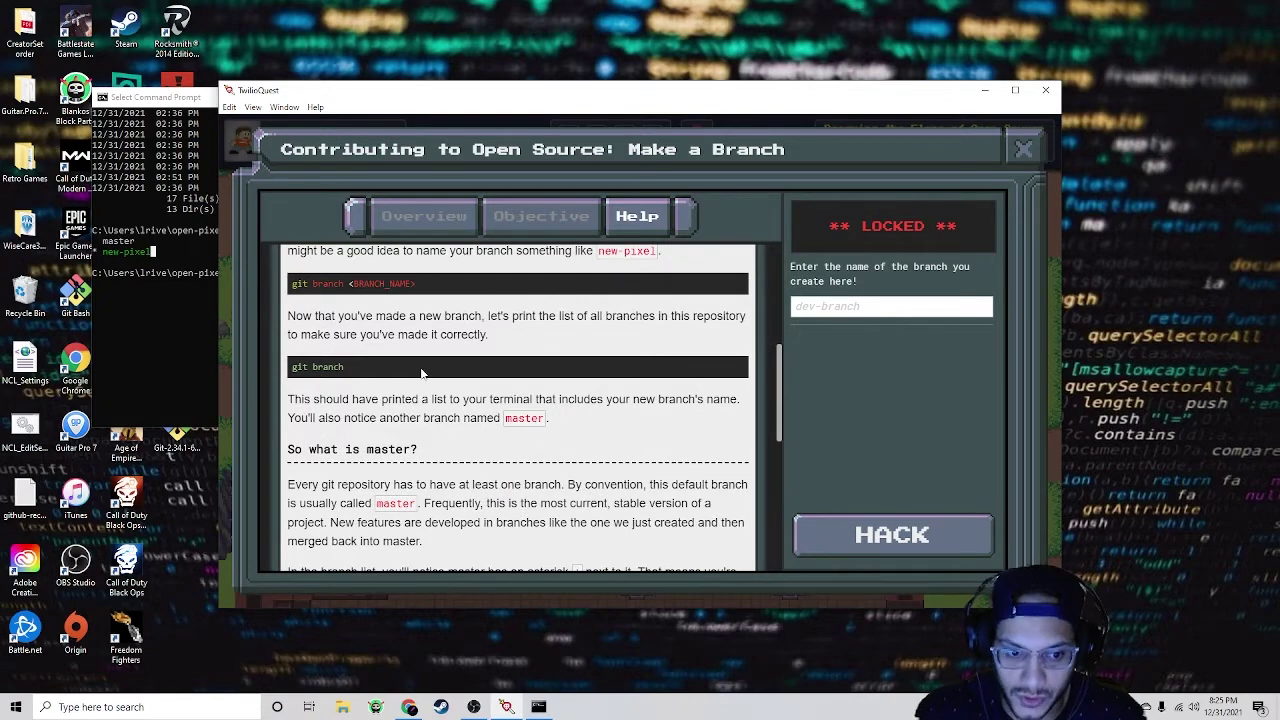
scroll(490, 395, "down", 5)
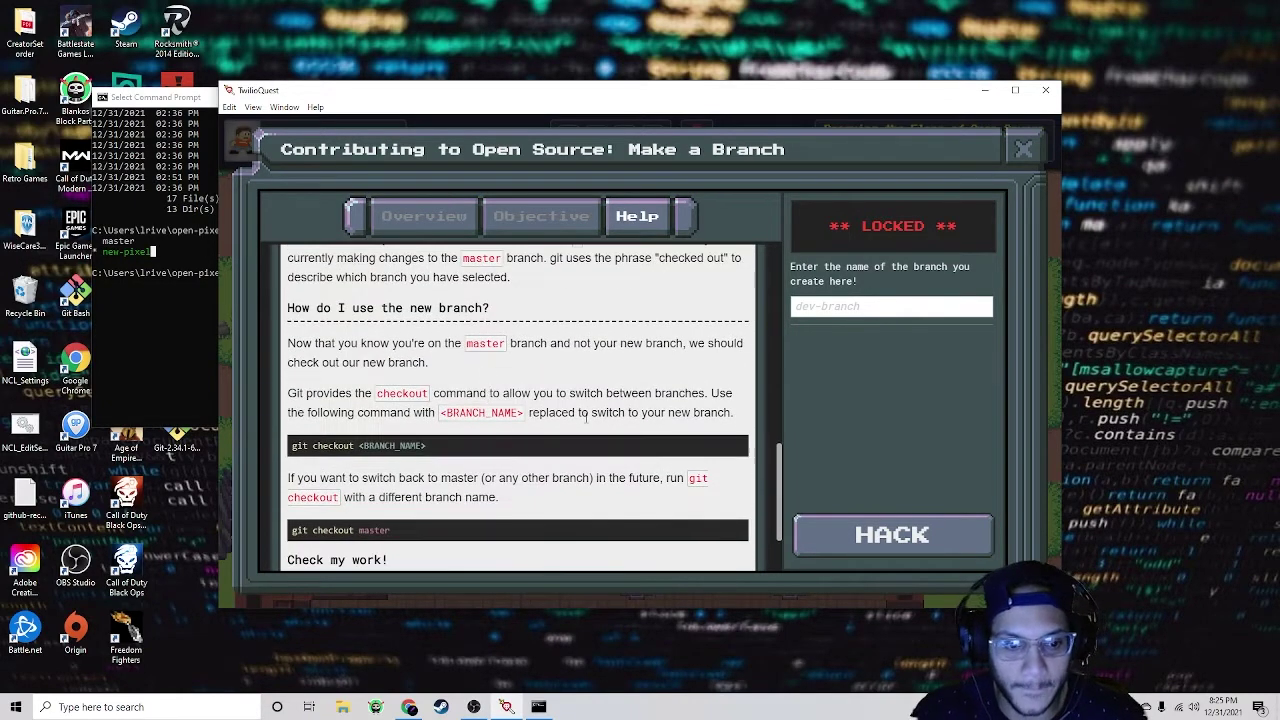
scroll(470, 412, "up", 1)
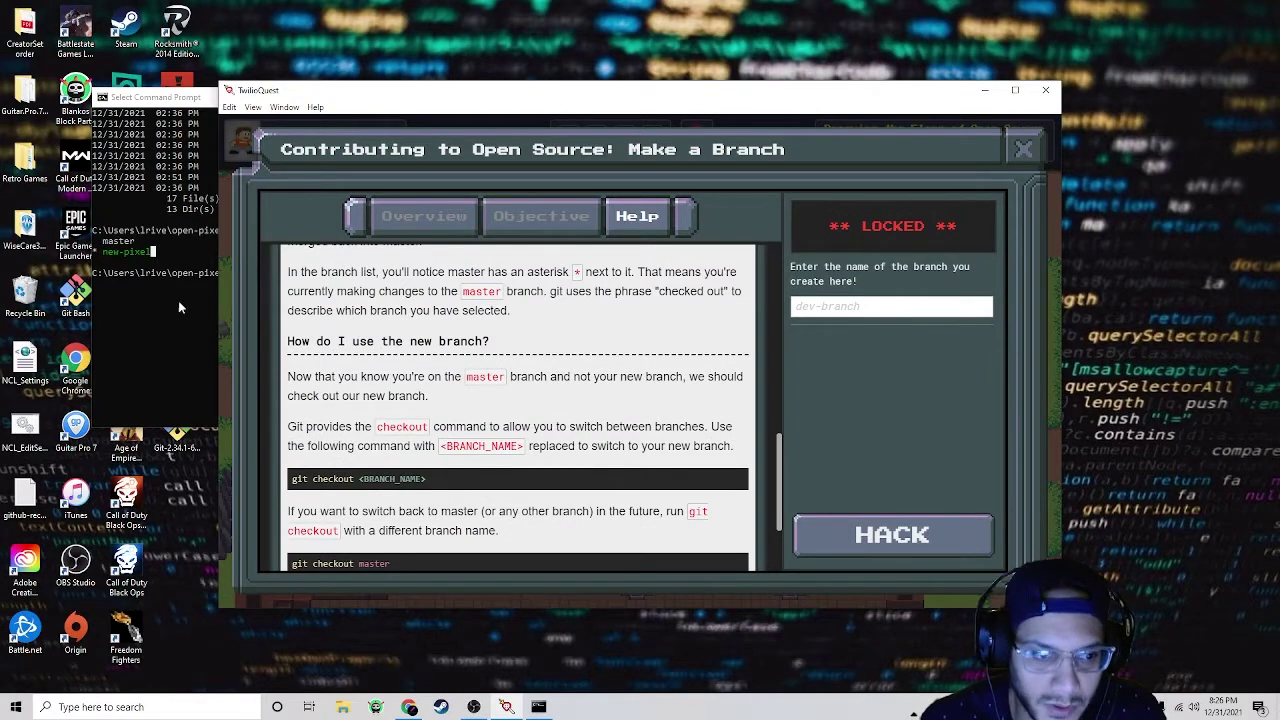
Step: Compare the terminal's new-pixel branch listing with the help text, then return to Command Prompt
left_click(155, 311)
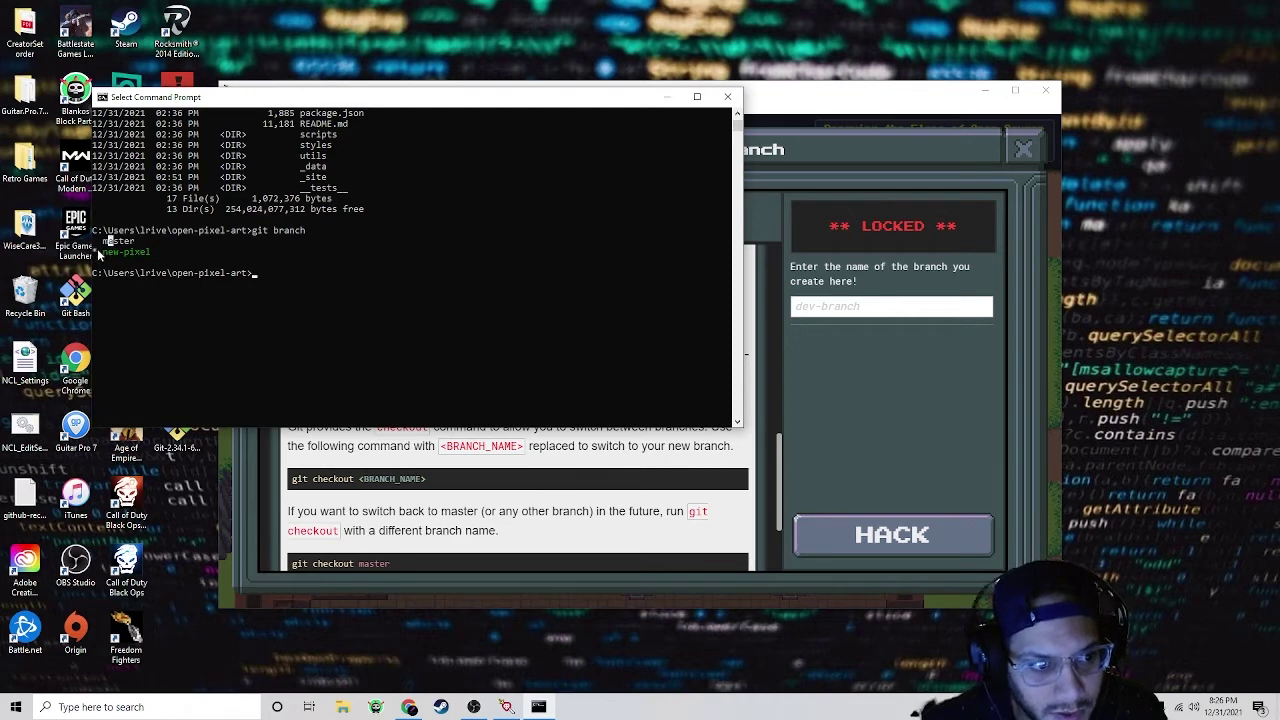
left_click_drag(97, 248, 143, 258)
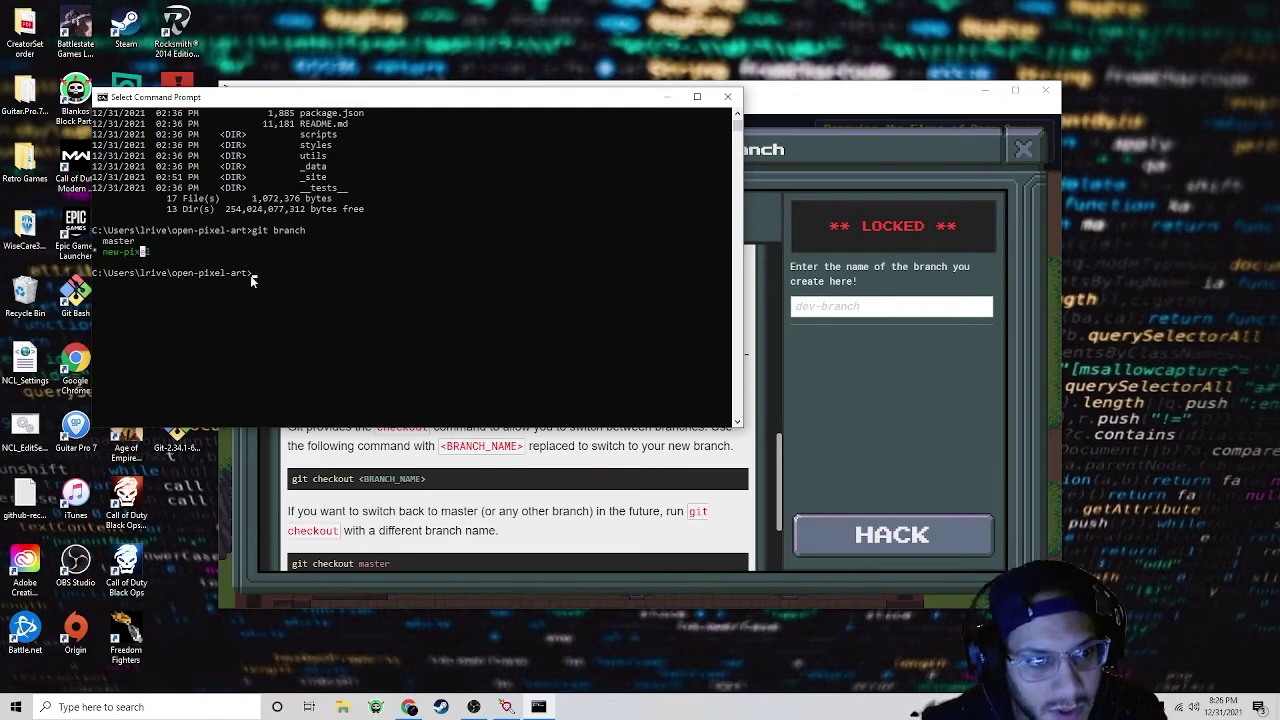
left_click(475, 486)
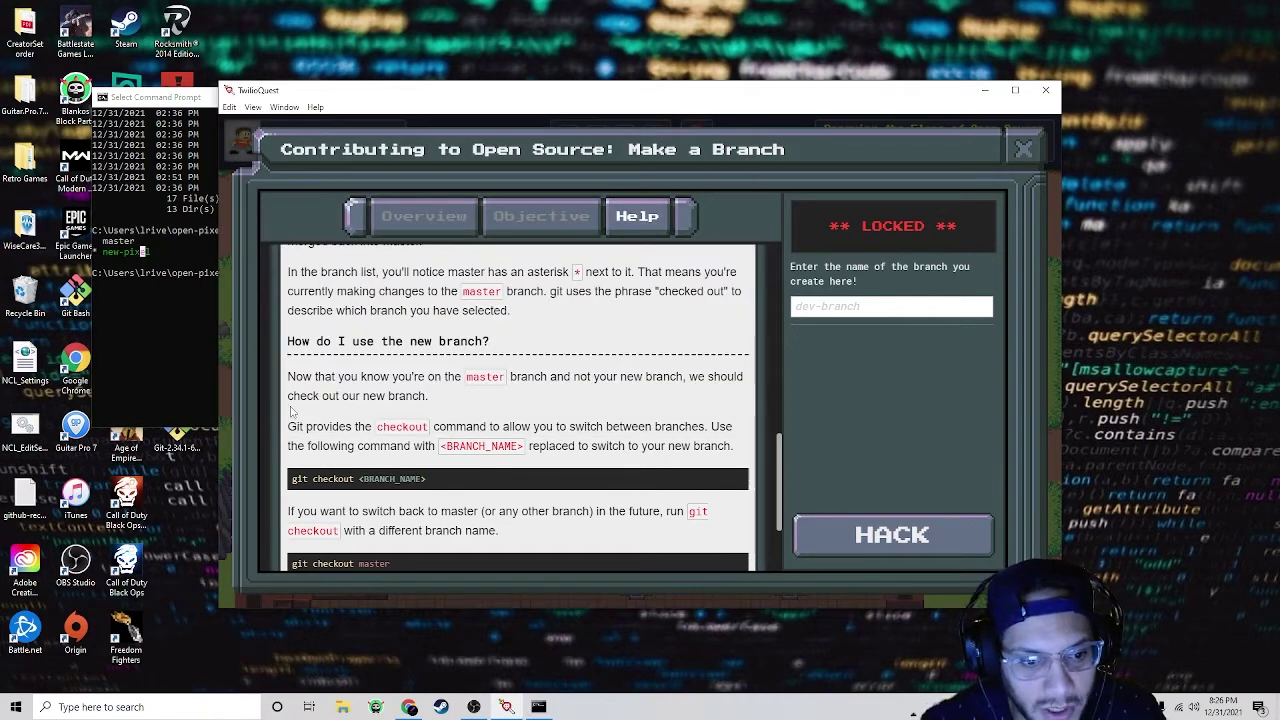
key("alt+Tab")
Step: Run git checkout master, then git branch, and highlight the '* master' line
type("git ")
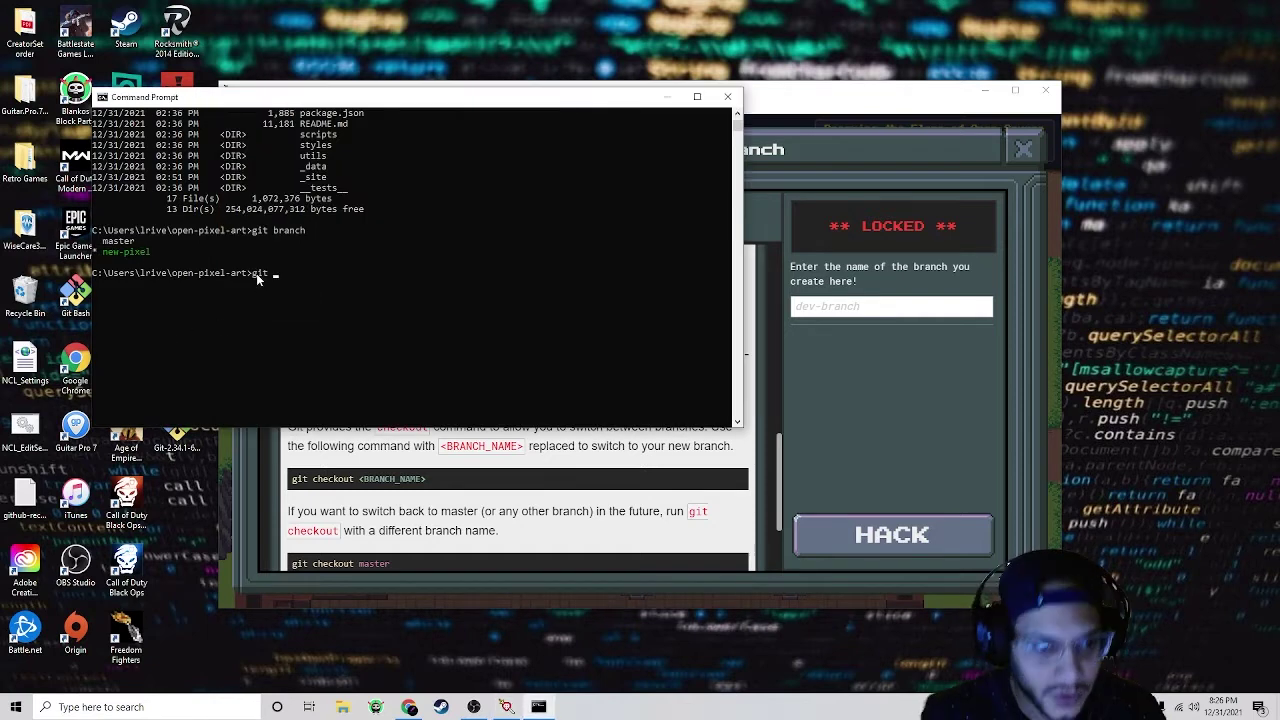
type("che")
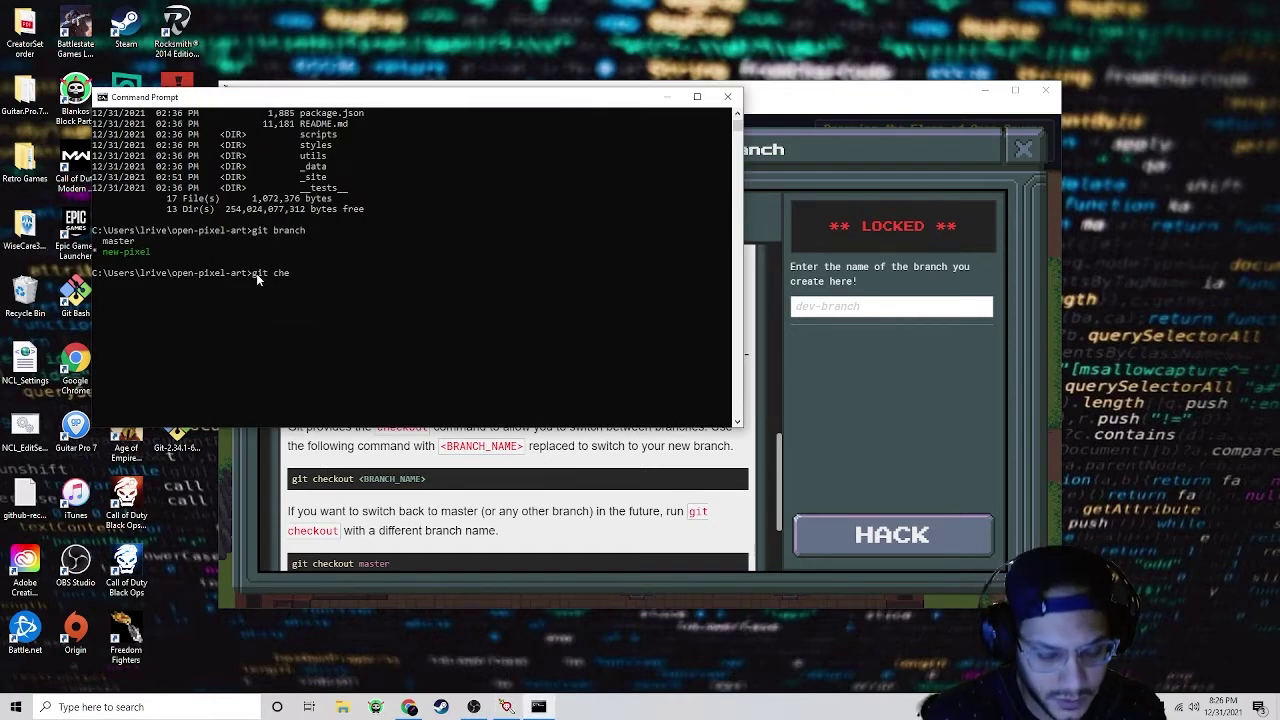
type("ckout master")
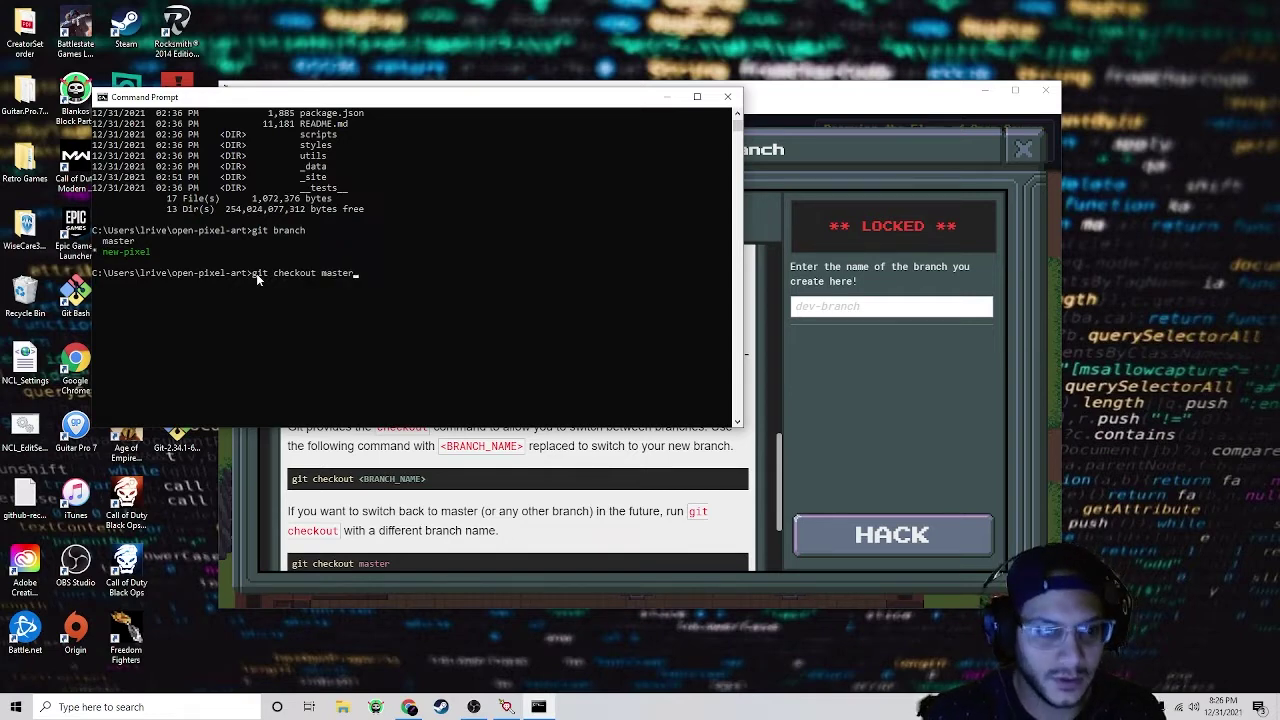
key("Return")
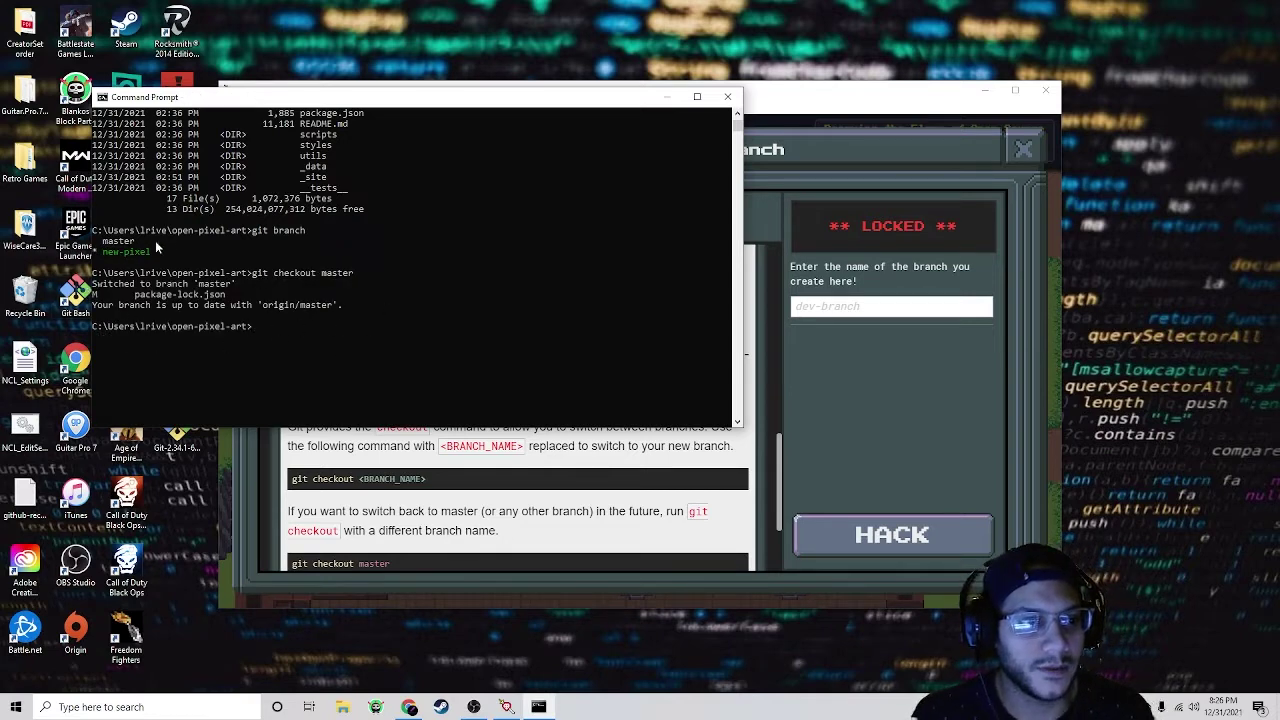
type("git branch")
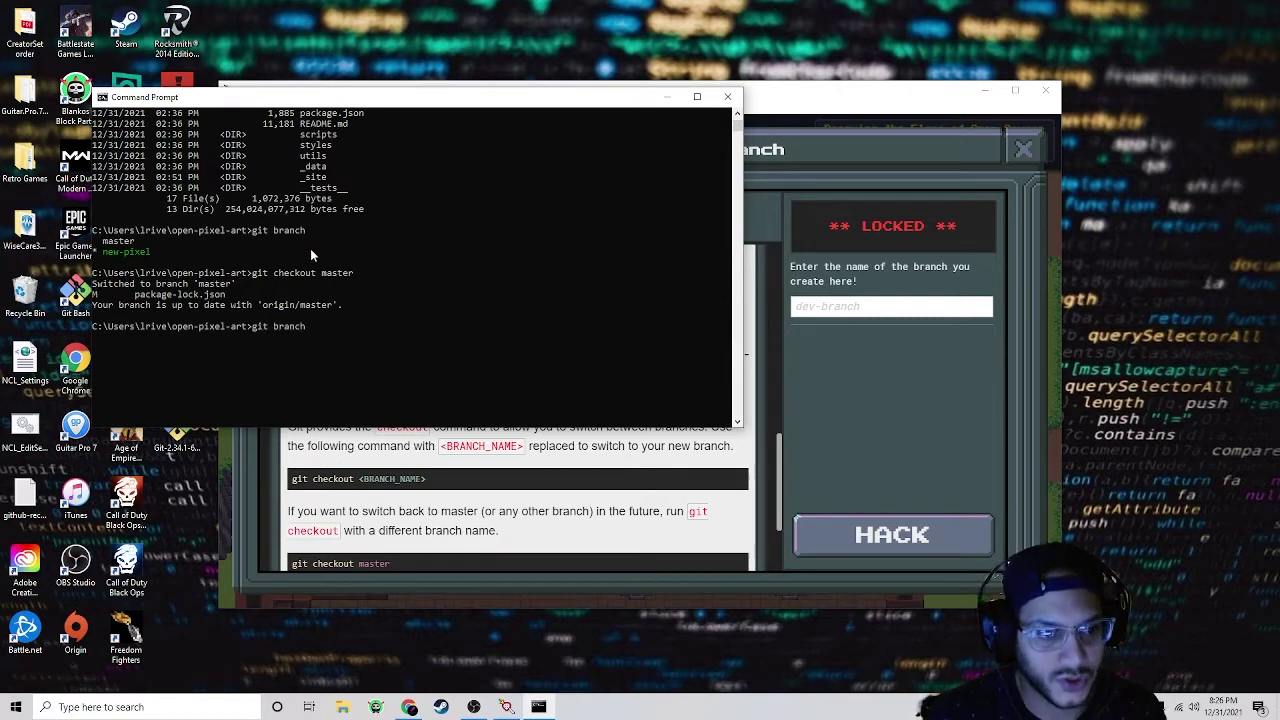
key("Return")
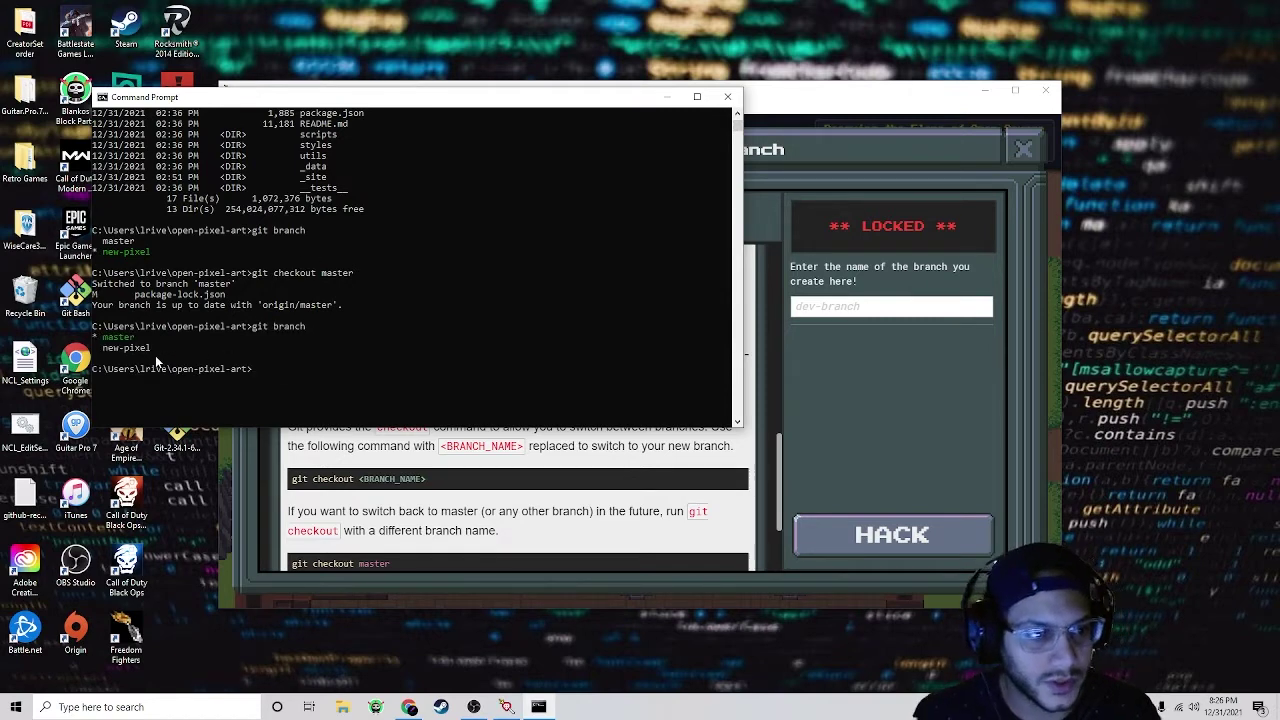
left_click(95, 337)
left_click_drag(95, 337, 134, 338)
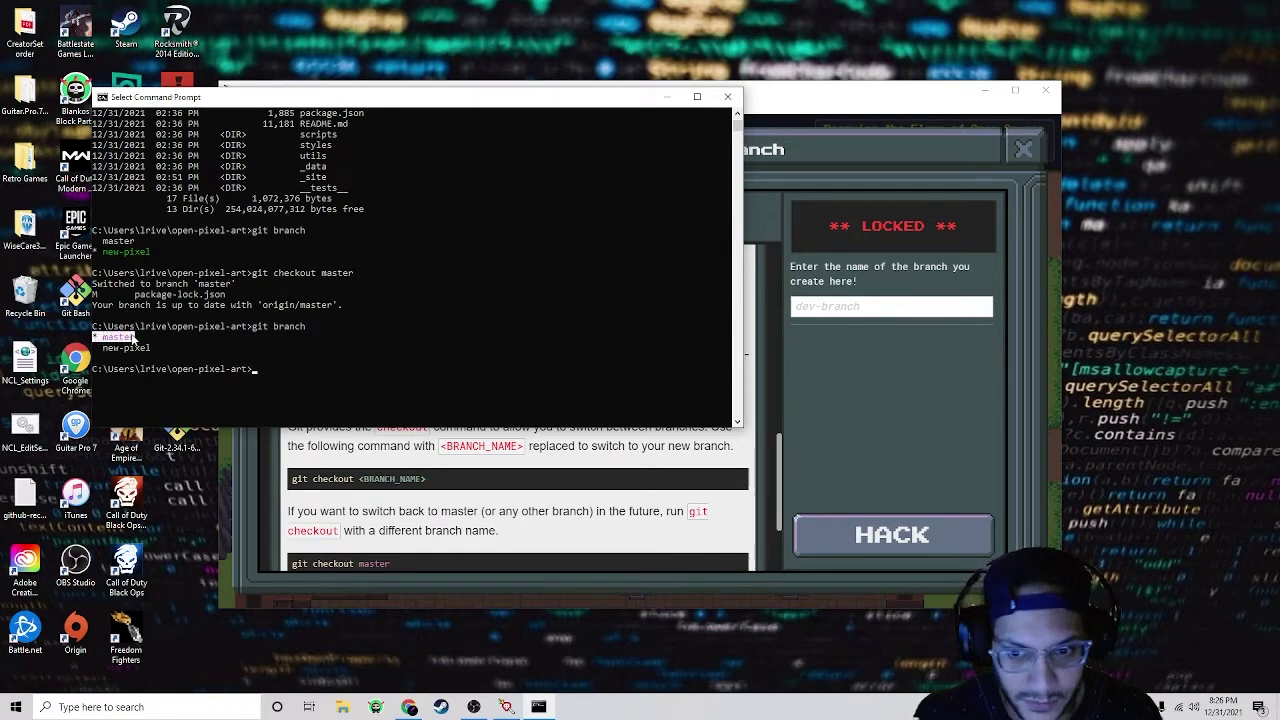
left_click(146, 345)
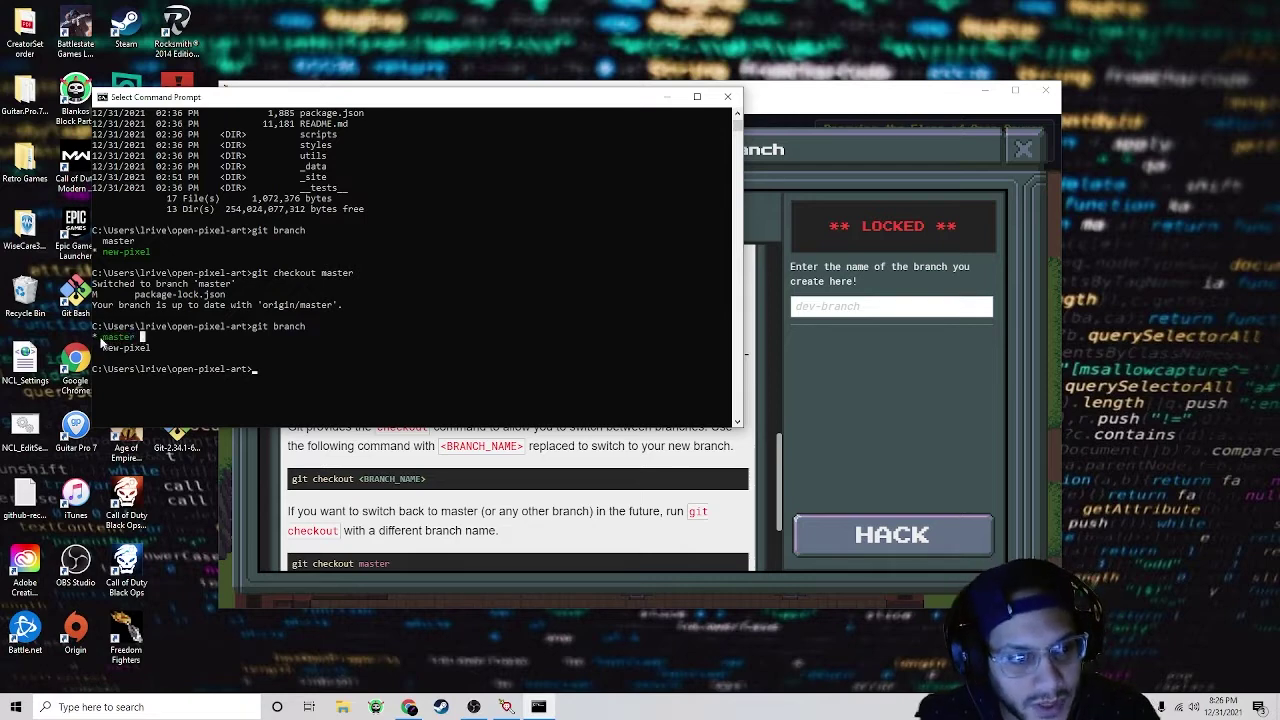
Step: Submit new-pixel as the branch name in TwilioQuest; it's rejected as not checked out
left_click(157, 343)
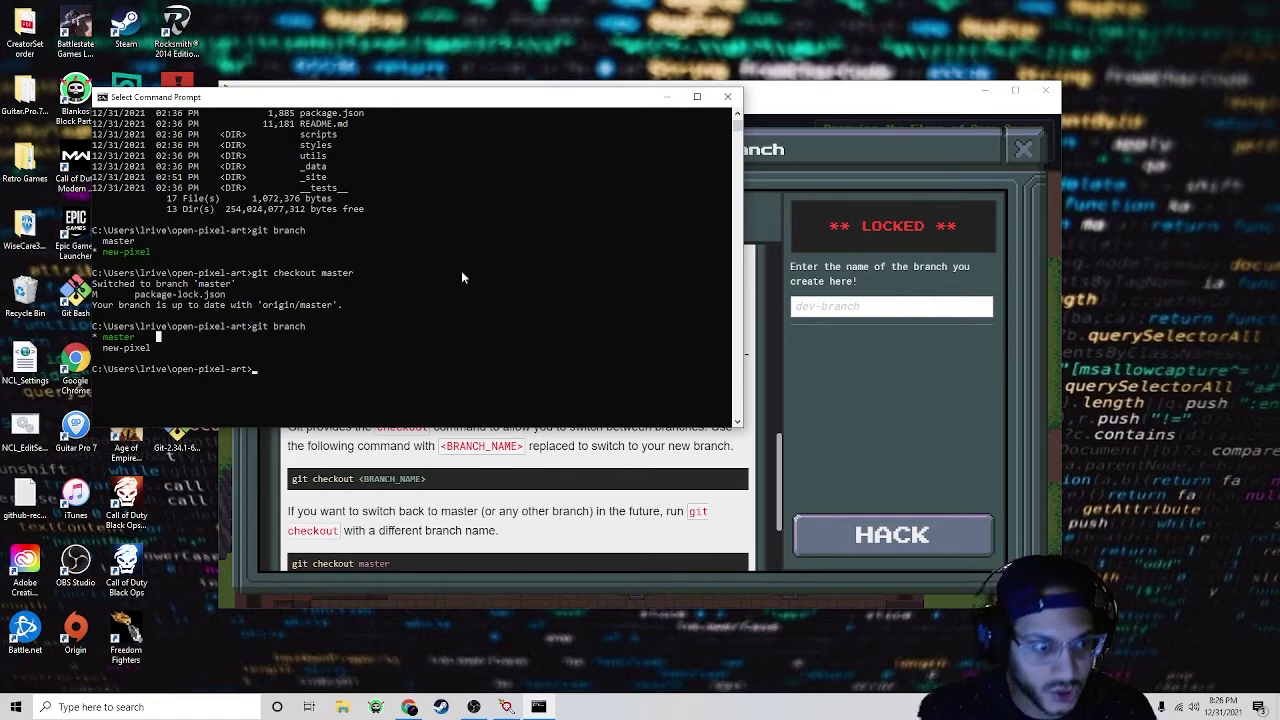
left_click(939, 302)
type("new-pixel")
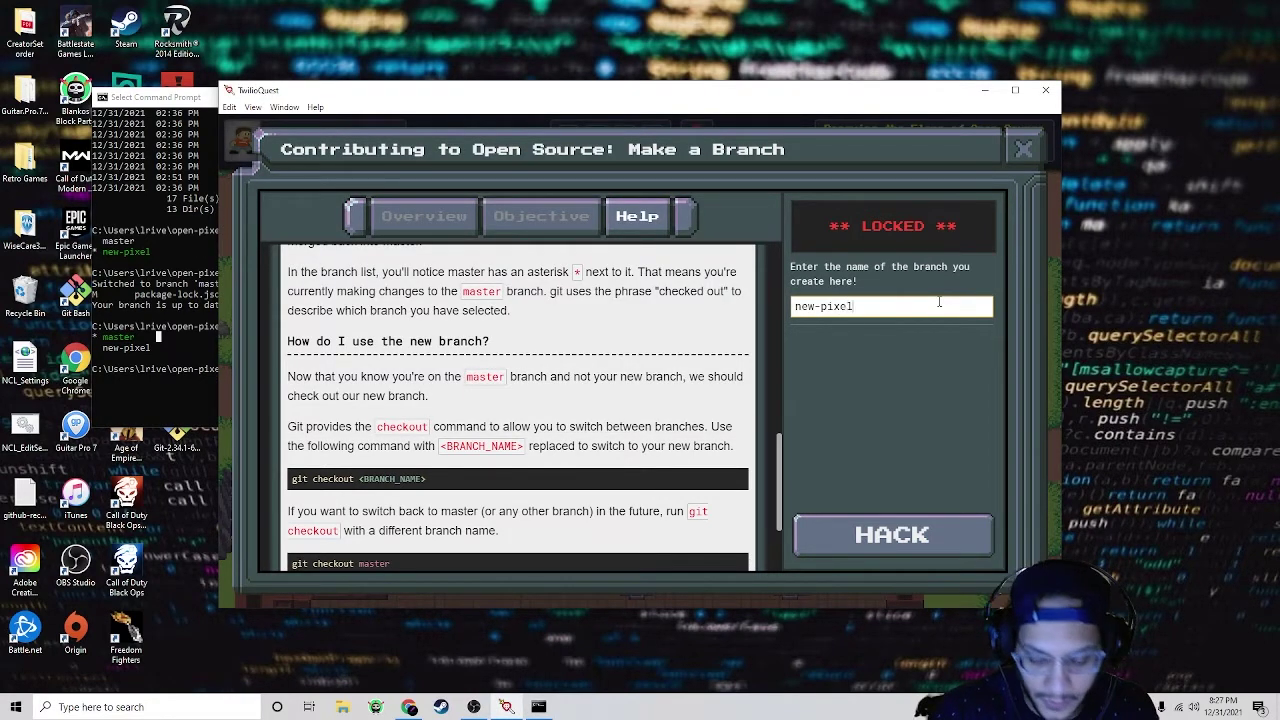
left_click(887, 536)
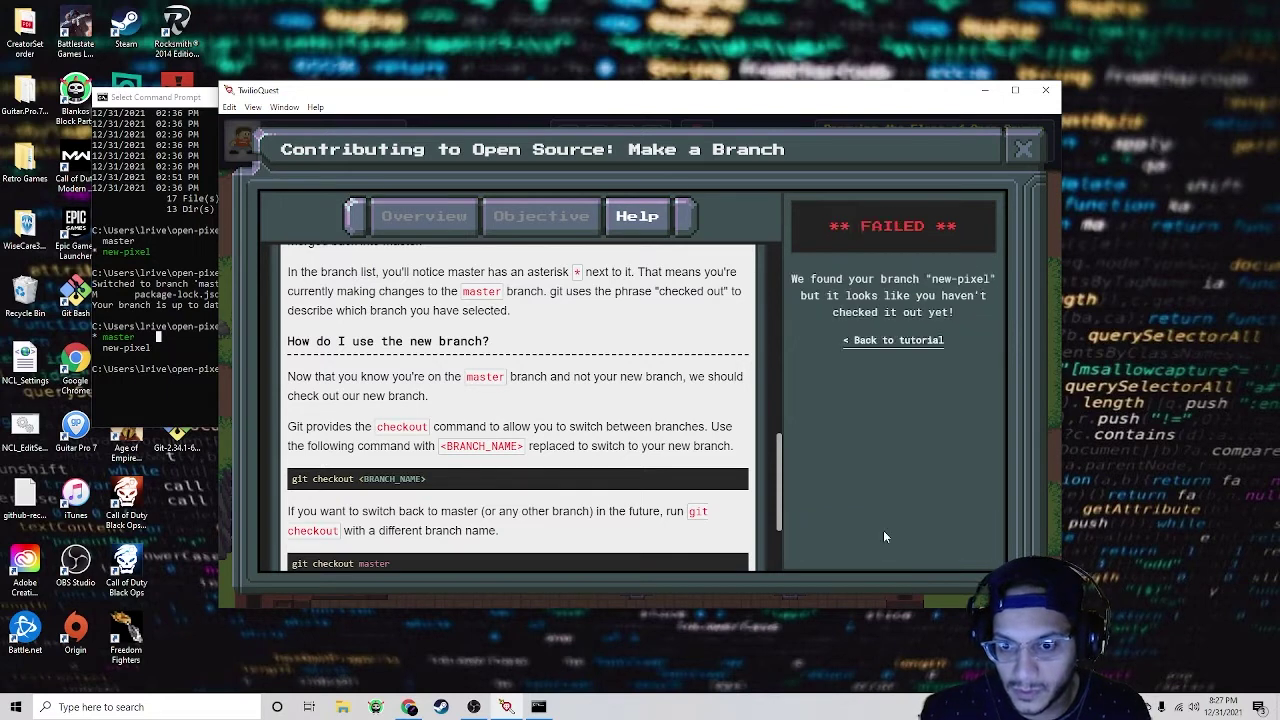
left_click(922, 341)
left_click(150, 352)
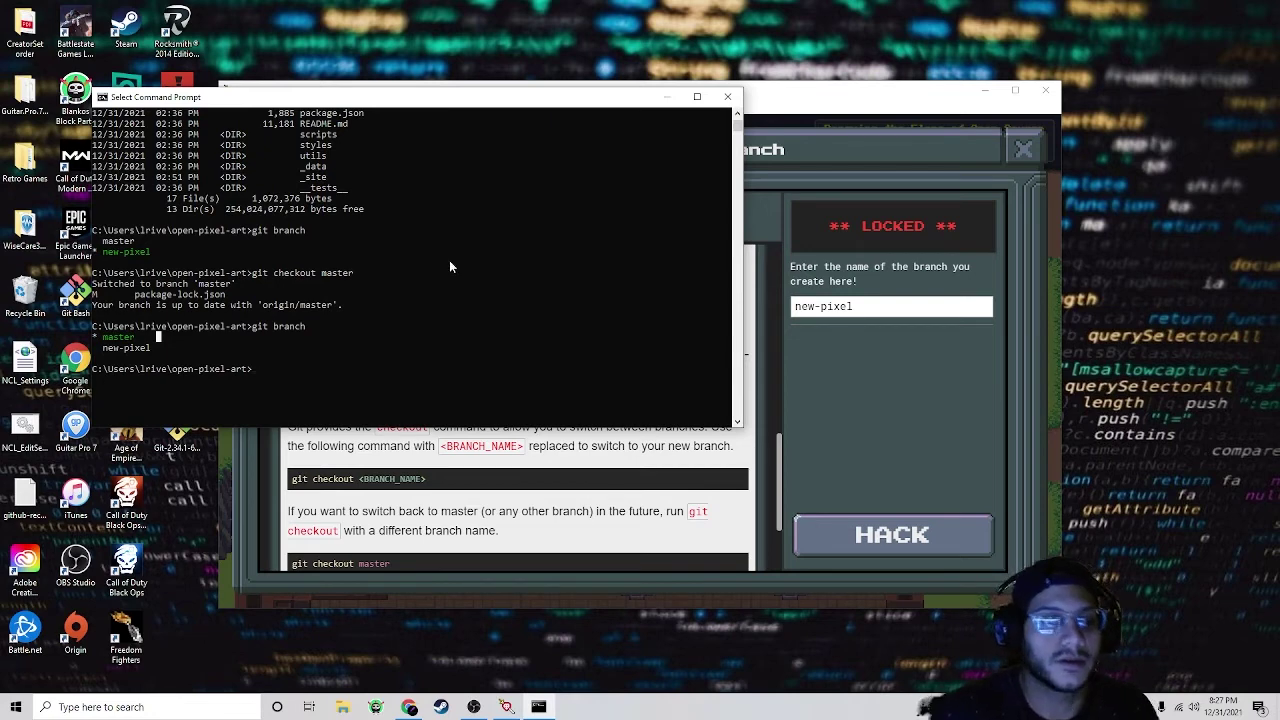
Step: Run git checkout new-pixel, then verify in TwilioQuest to clear Make a Branch for 200 XP
key("Escape")
type("git che")
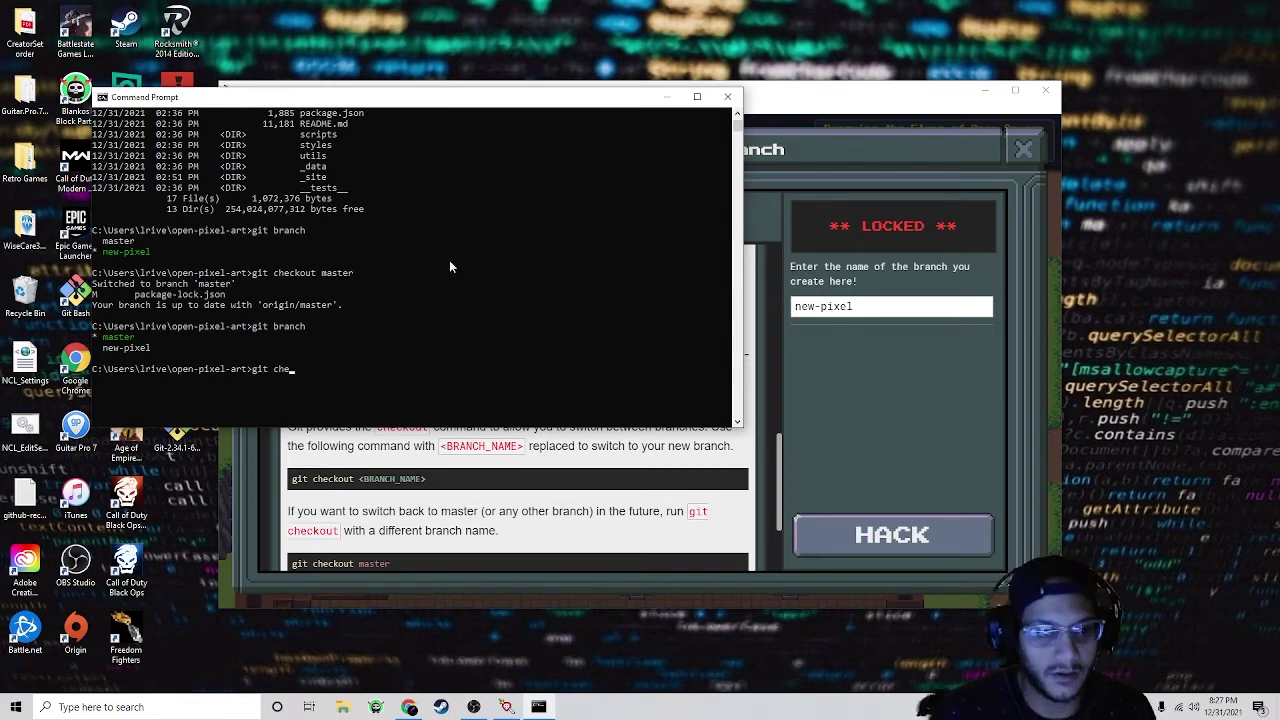
type("ckout")
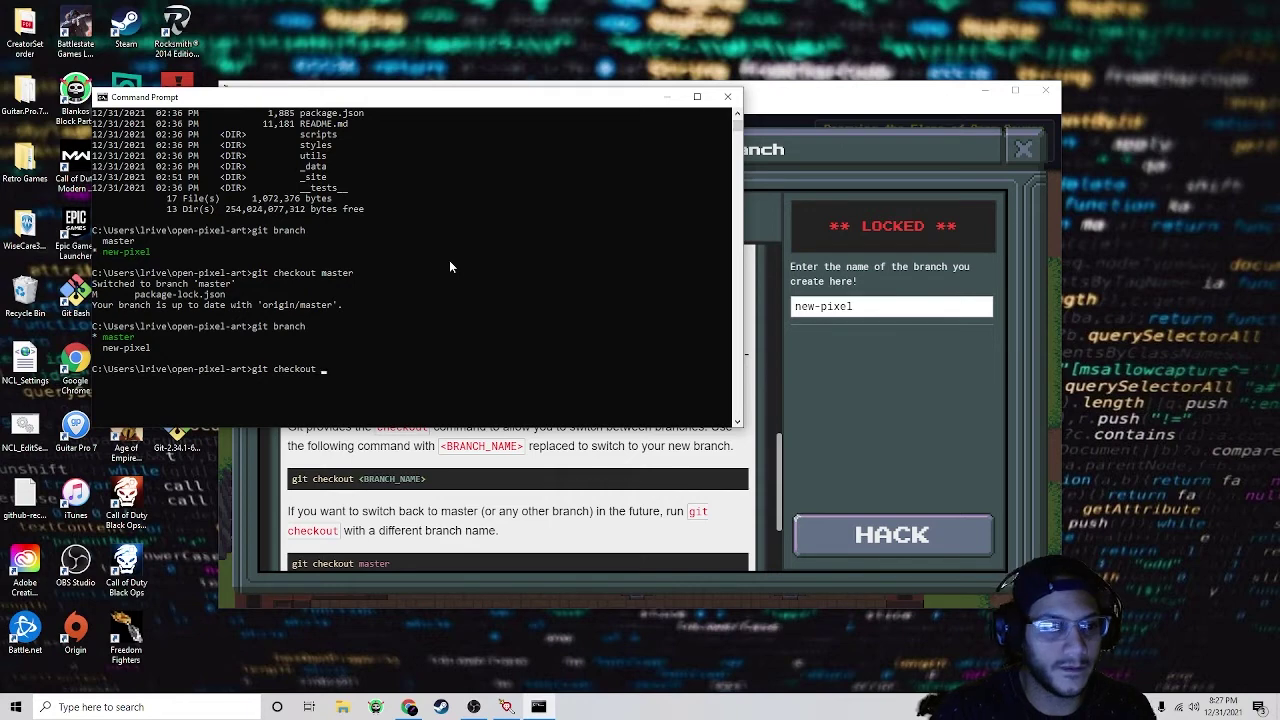
type(" new-p")
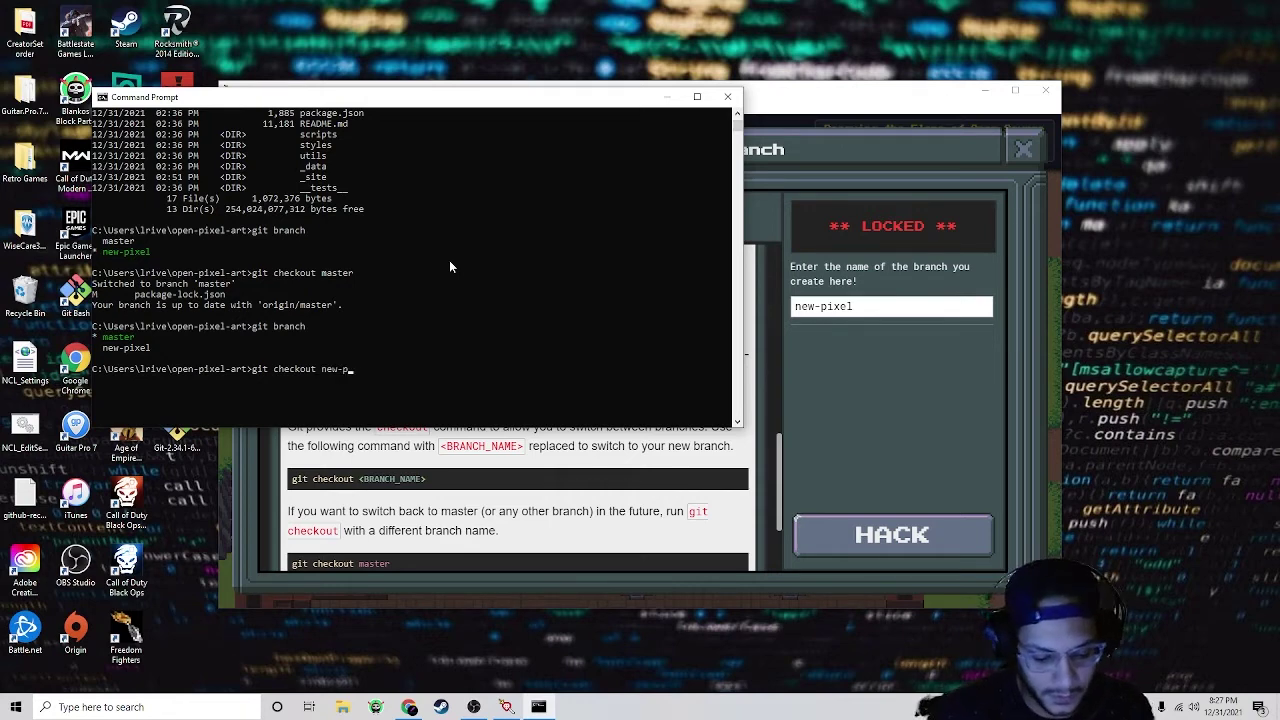
type("ixel")
key("Return")
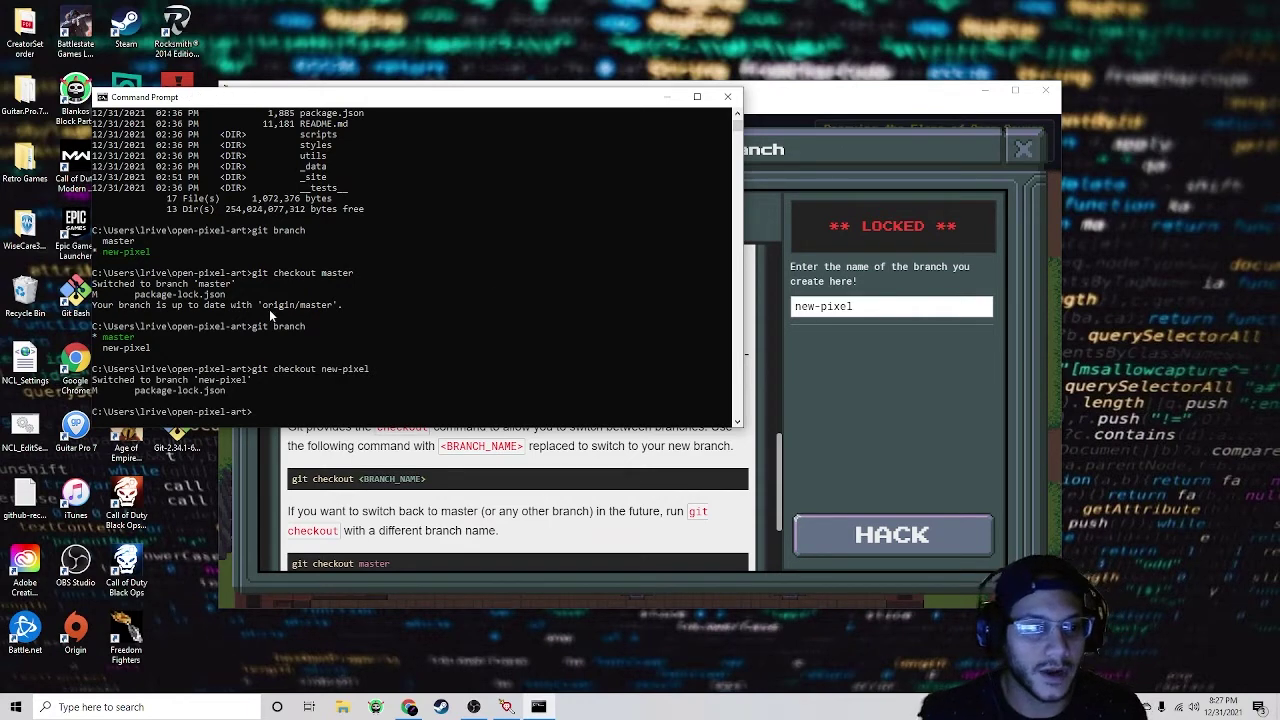
left_click(827, 386)
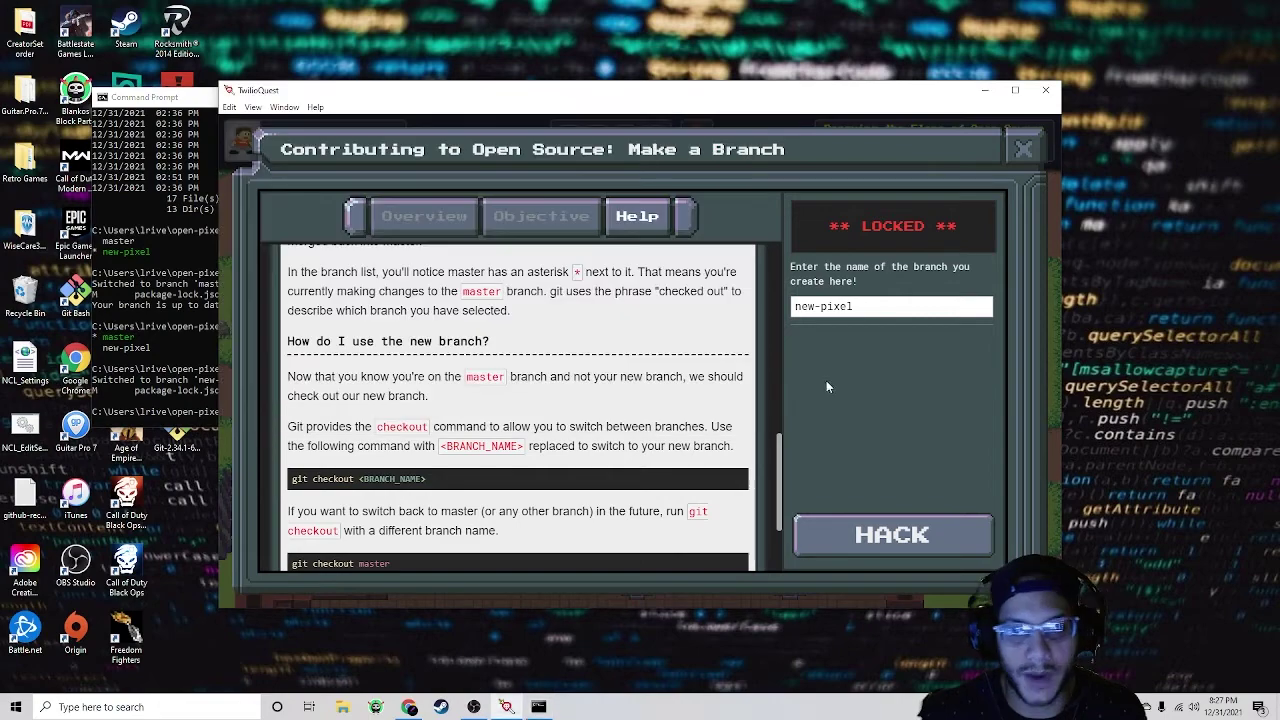
left_click(889, 533)
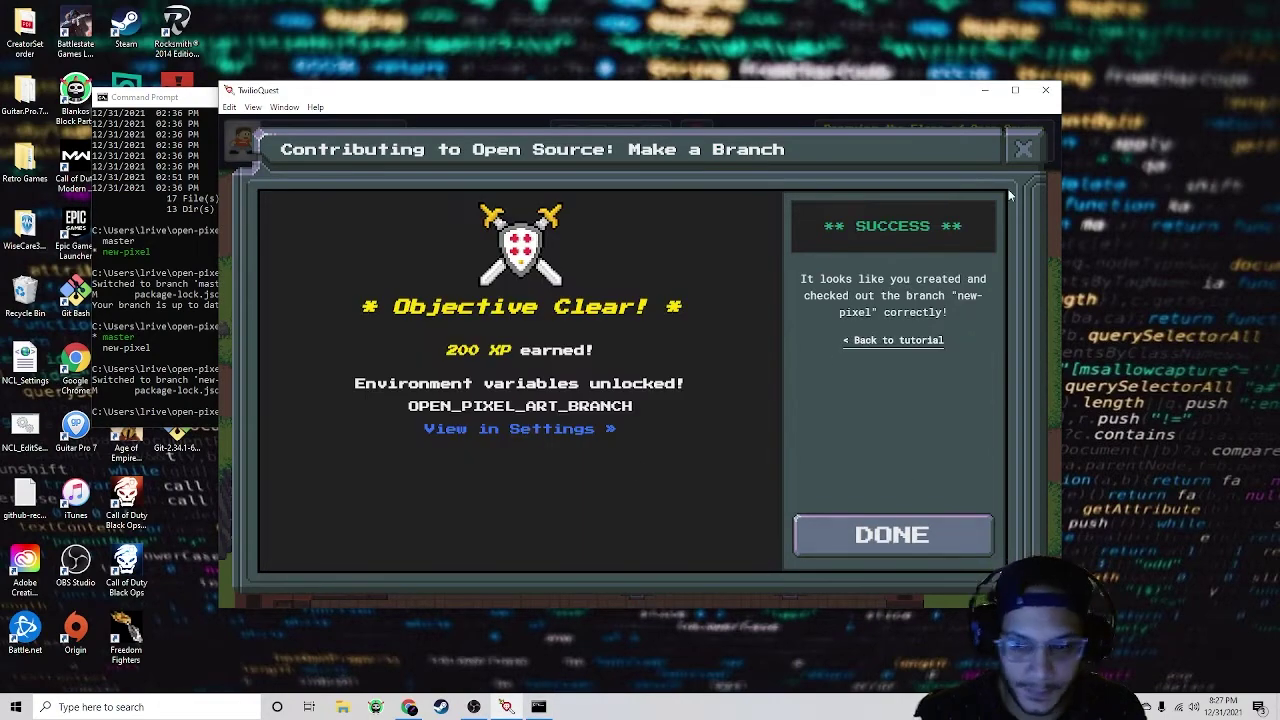
left_click(1022, 150)
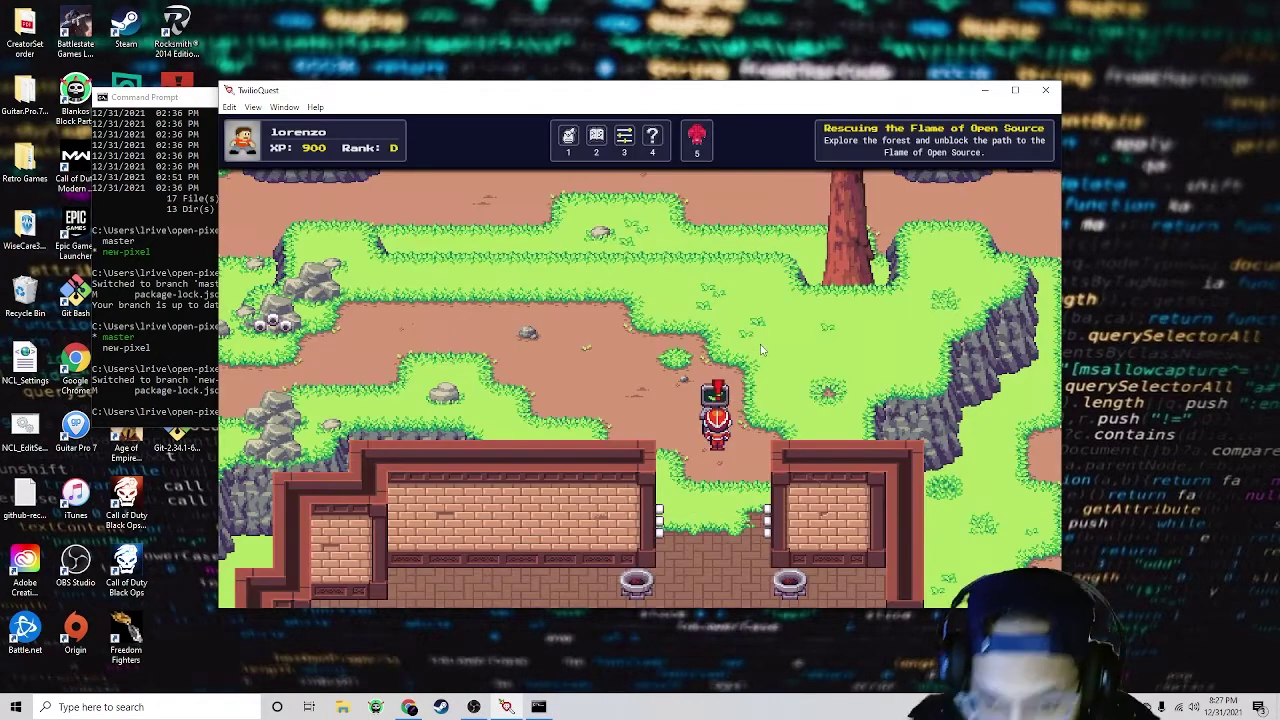
Step: Walk to the Author Your Contribution terminal and open its Node.js installation guide from Help
key("Down")
key("Down")
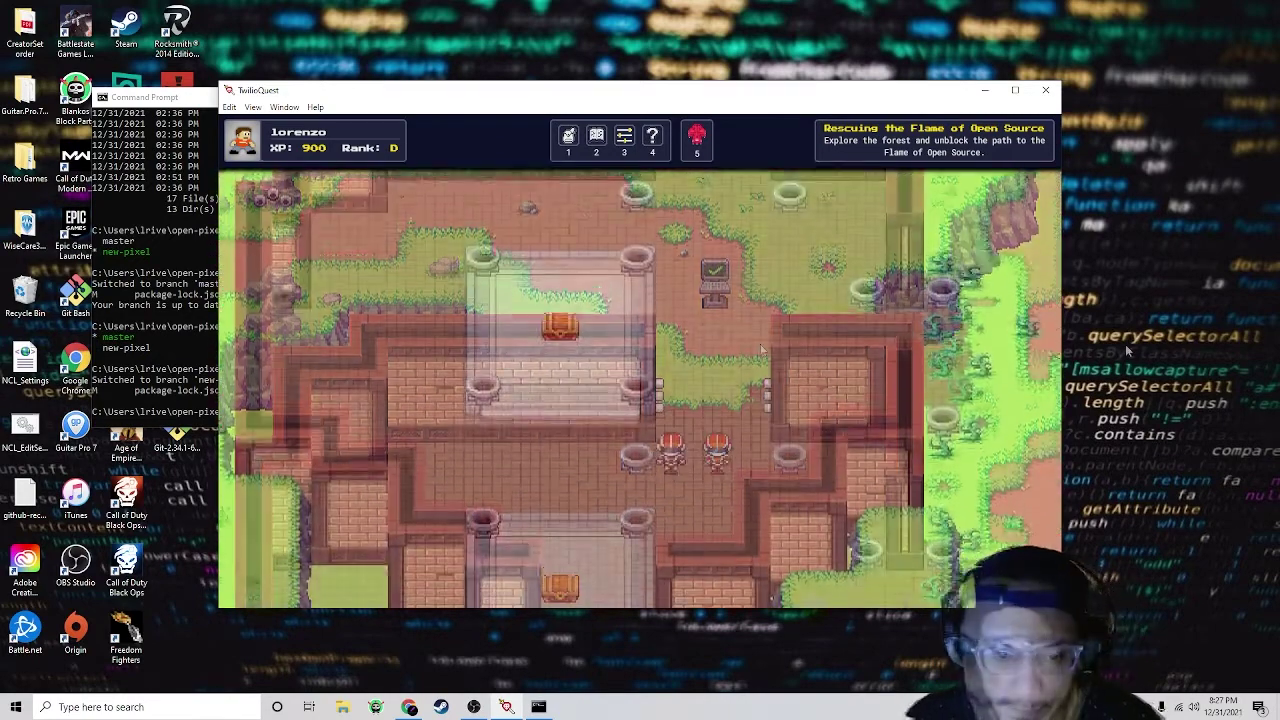
key("Left")
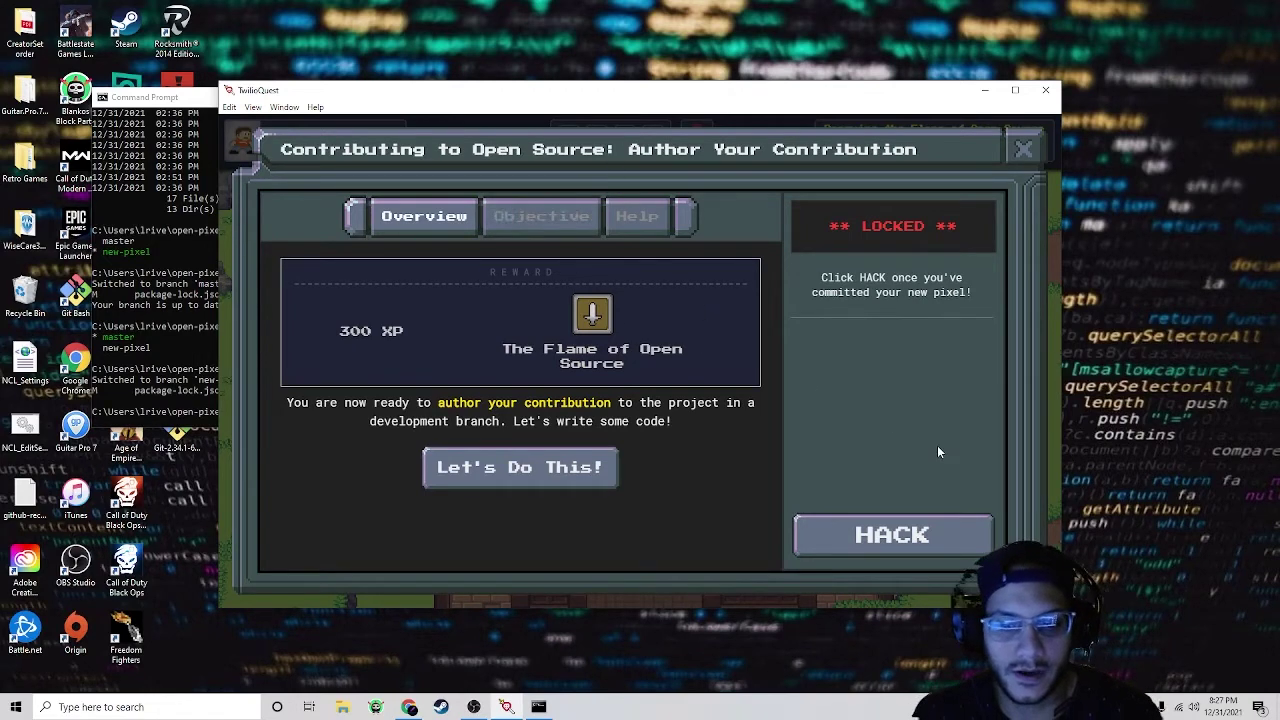
left_click(566, 218)
left_click(637, 216)
scroll(518, 366, "up", 1)
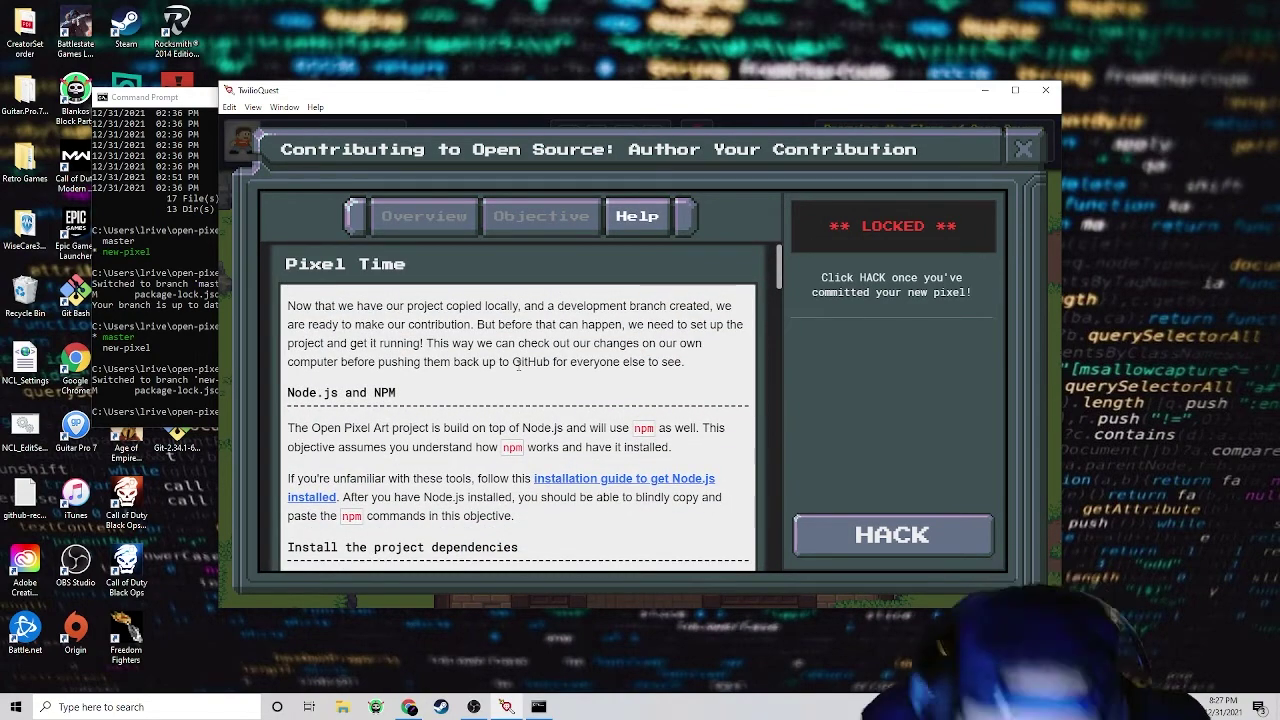
scroll(517, 365, "down", 3)
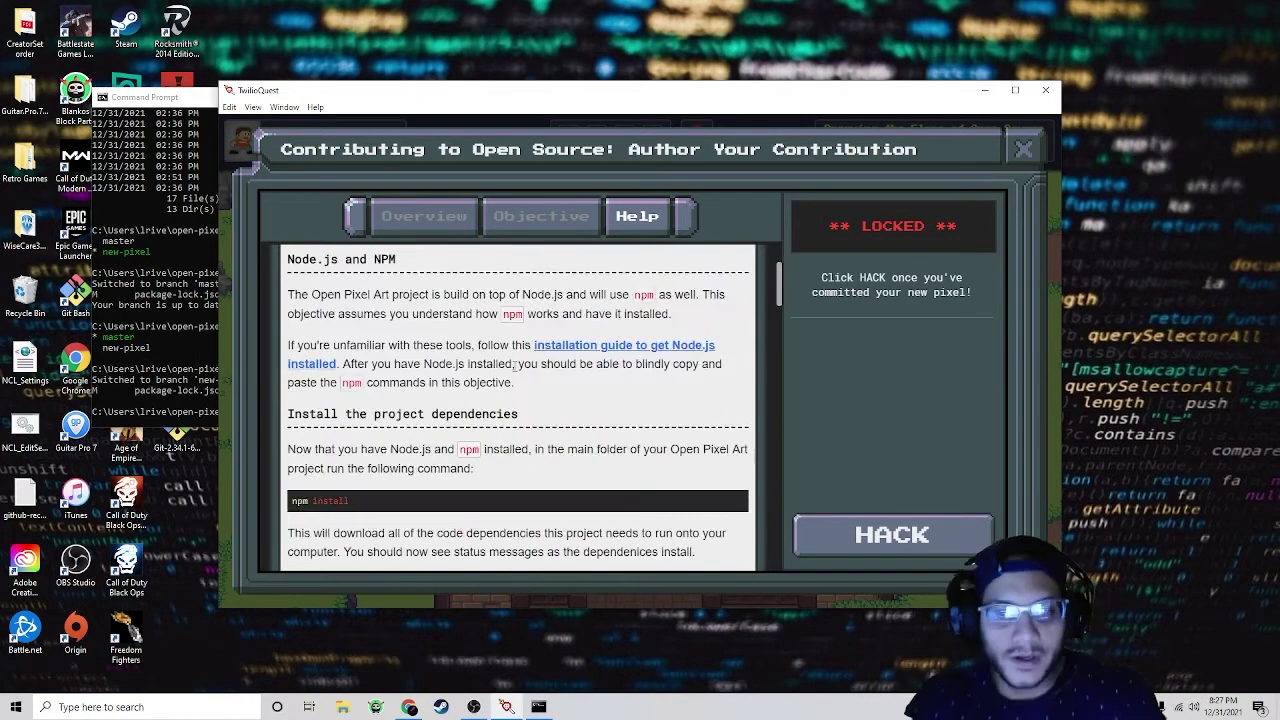
left_click(614, 347)
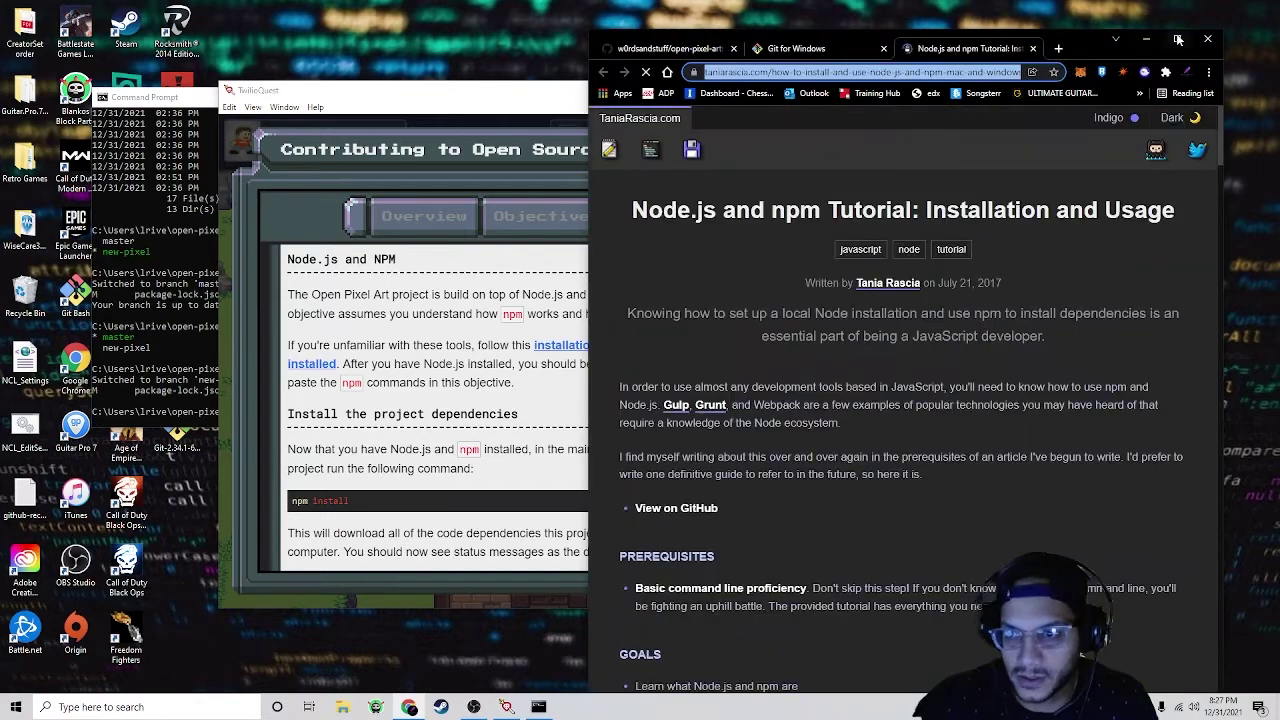
Step: Save the Node.js 16.13.1 LTS installer from nodejs.org to the Desktop, then return to TwilioQuest's help
scroll(998, 377, "down", 3)
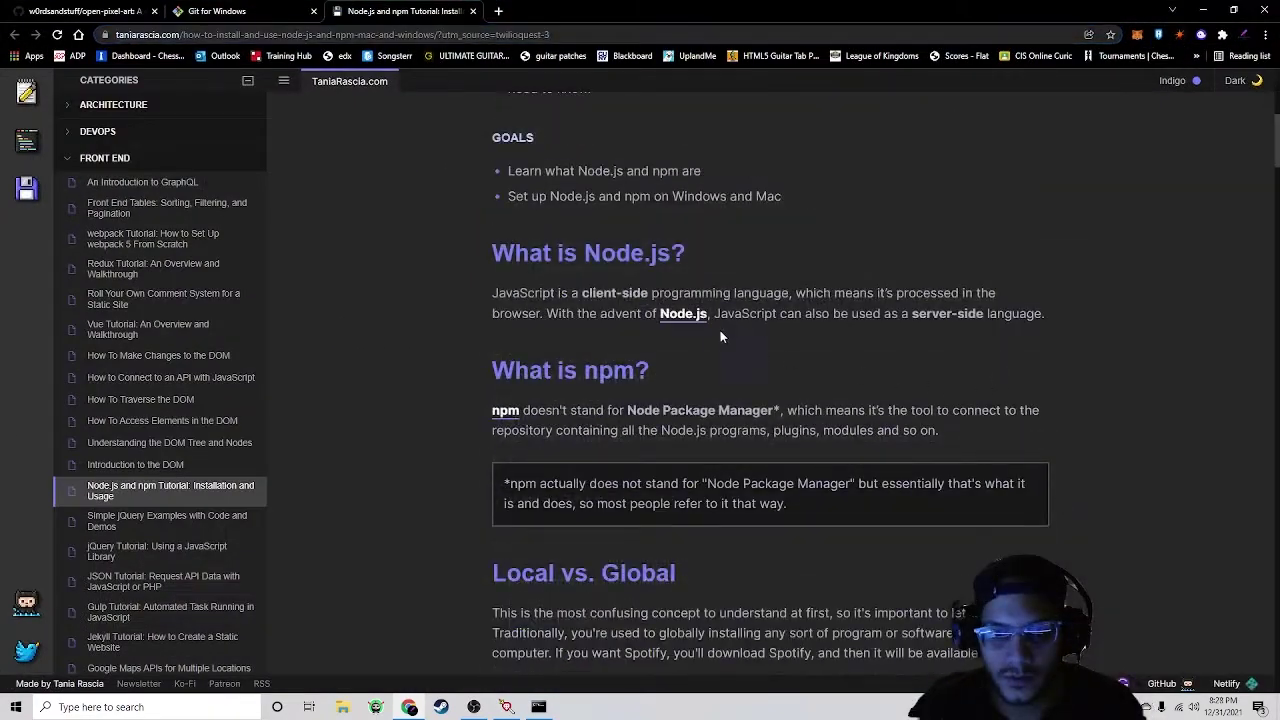
left_click(687, 314)
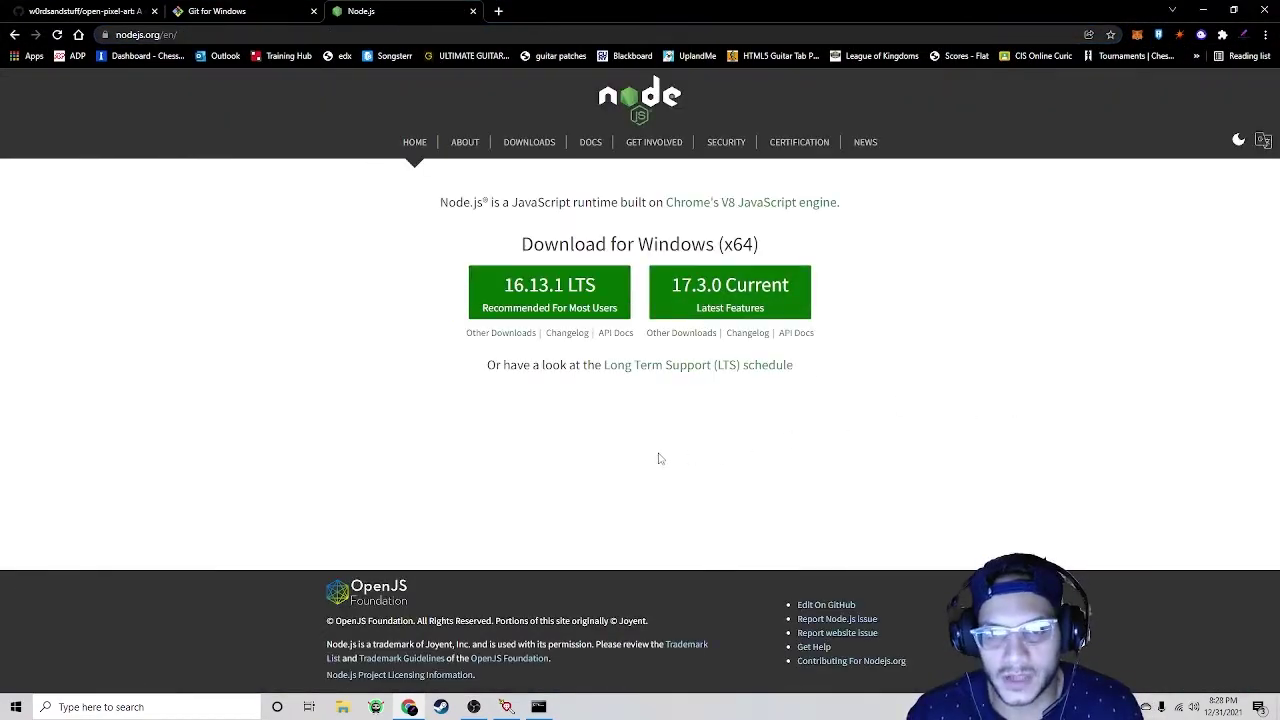
left_click(573, 300)
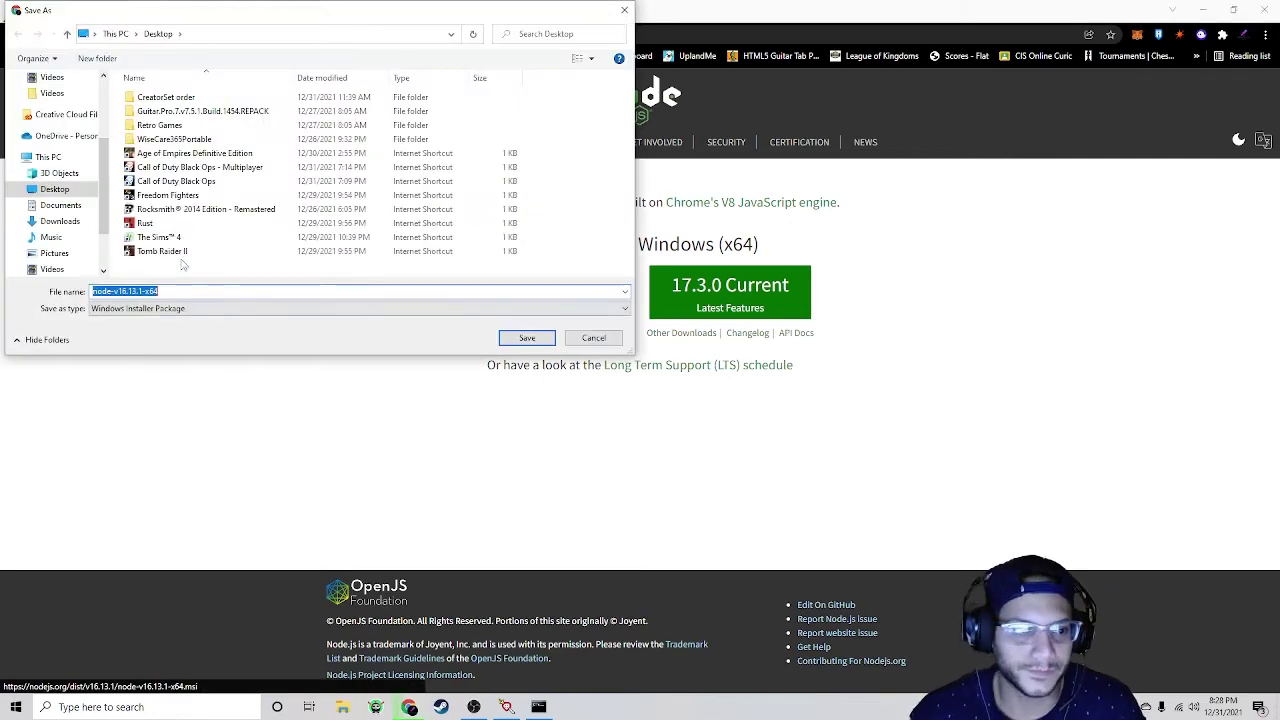
left_click(525, 338)
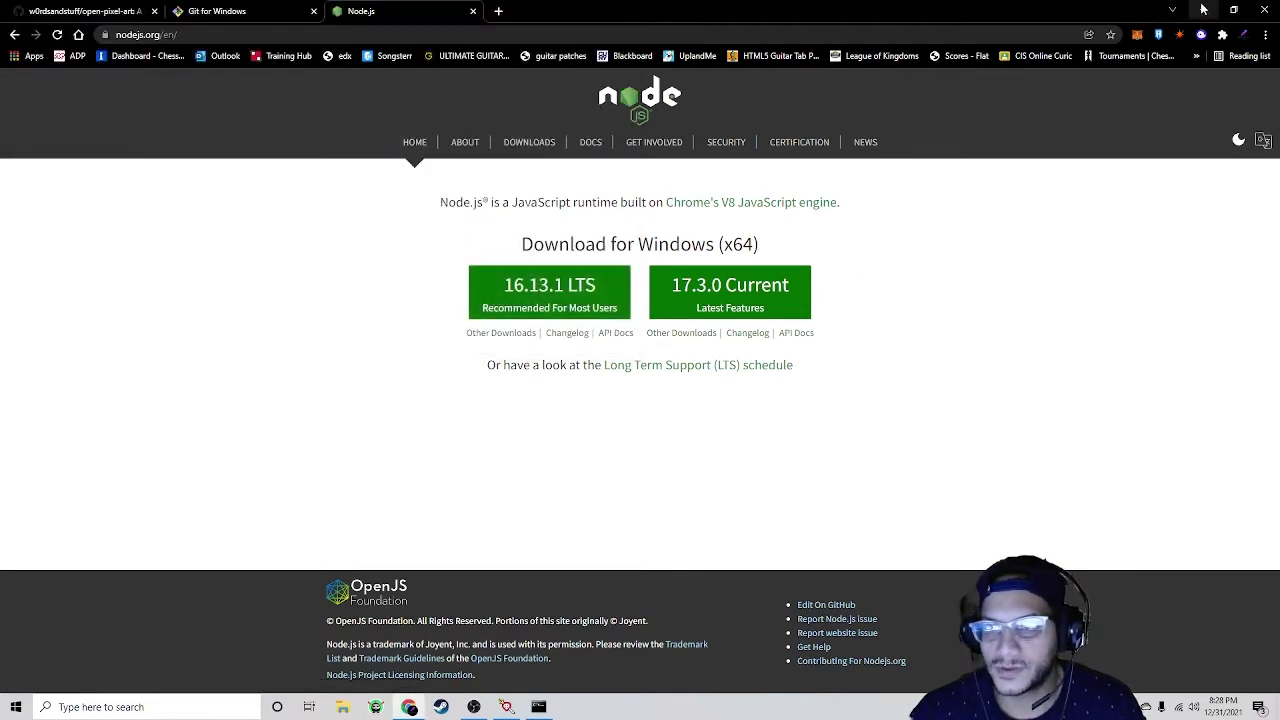
left_click(1203, 9)
scroll(475, 407, "down", 3)
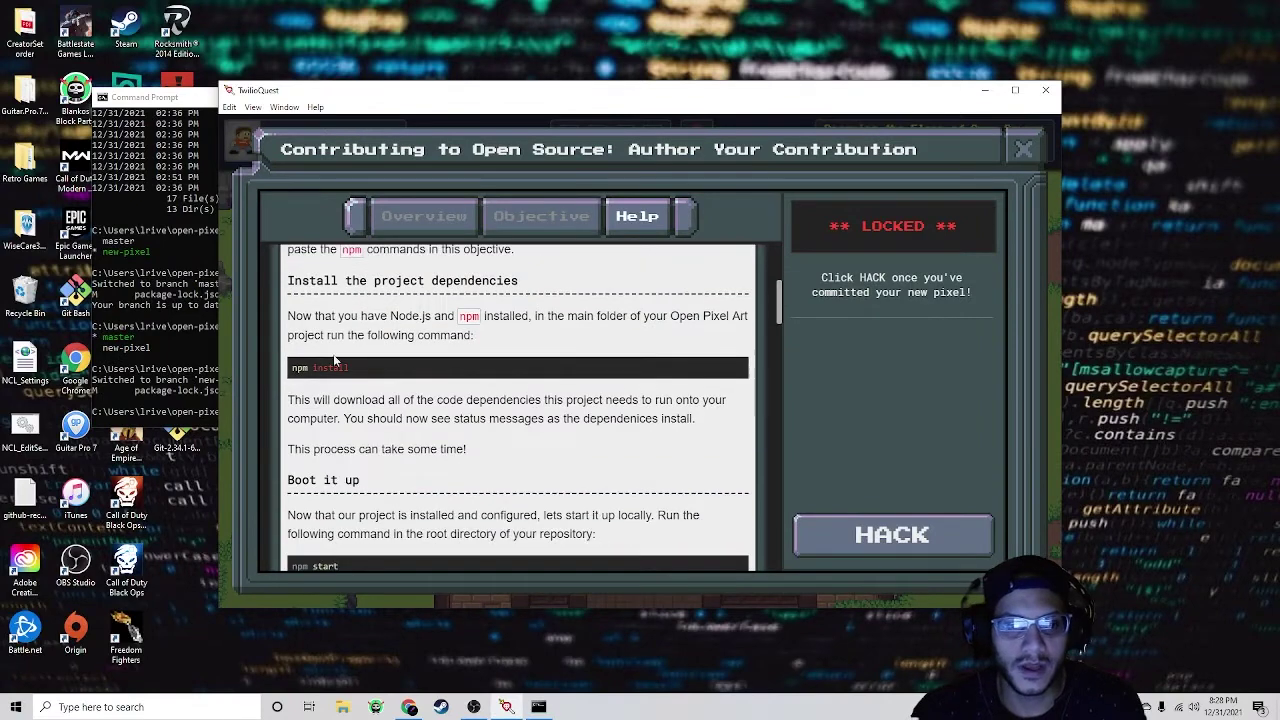
Step: Arrange the Command Prompt window so TwilioQuest's help instructions stay visible
left_click(160, 346)
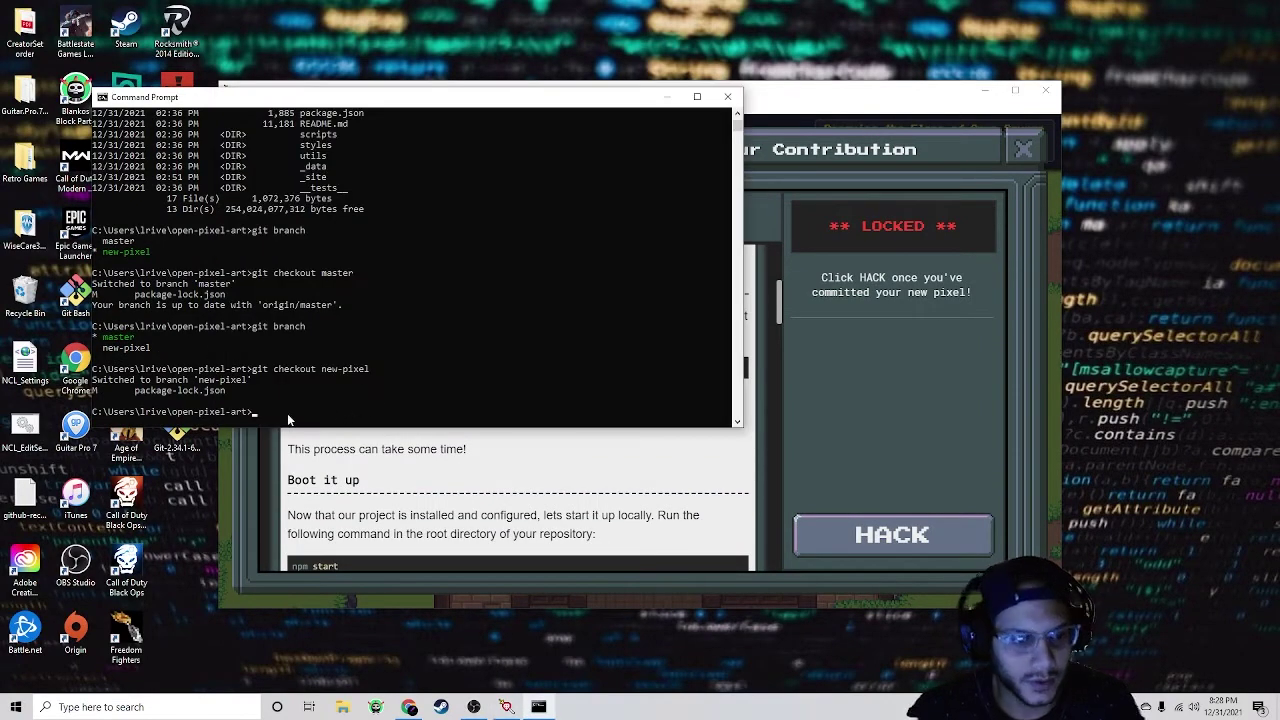
left_click_drag(423, 108, 615, 180)
left_click_drag(375, 484, 437, 494)
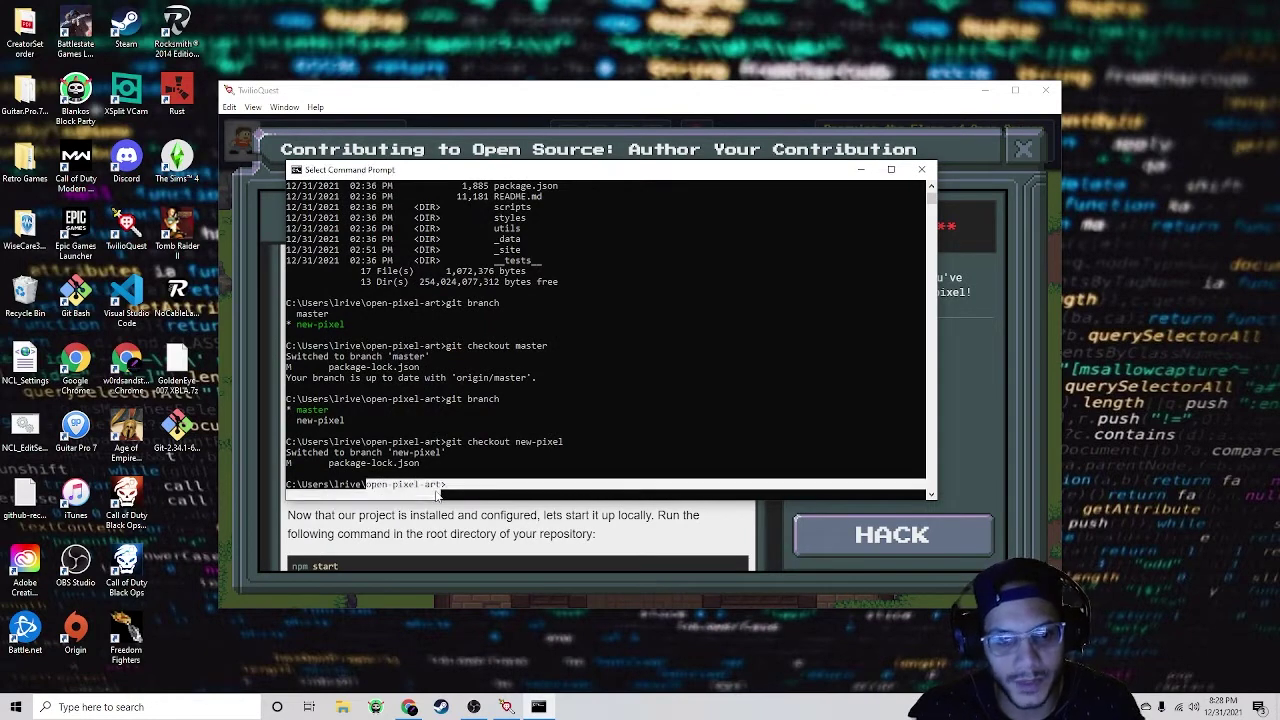
left_click(449, 485)
left_click_drag(655, 170, 559, 168)
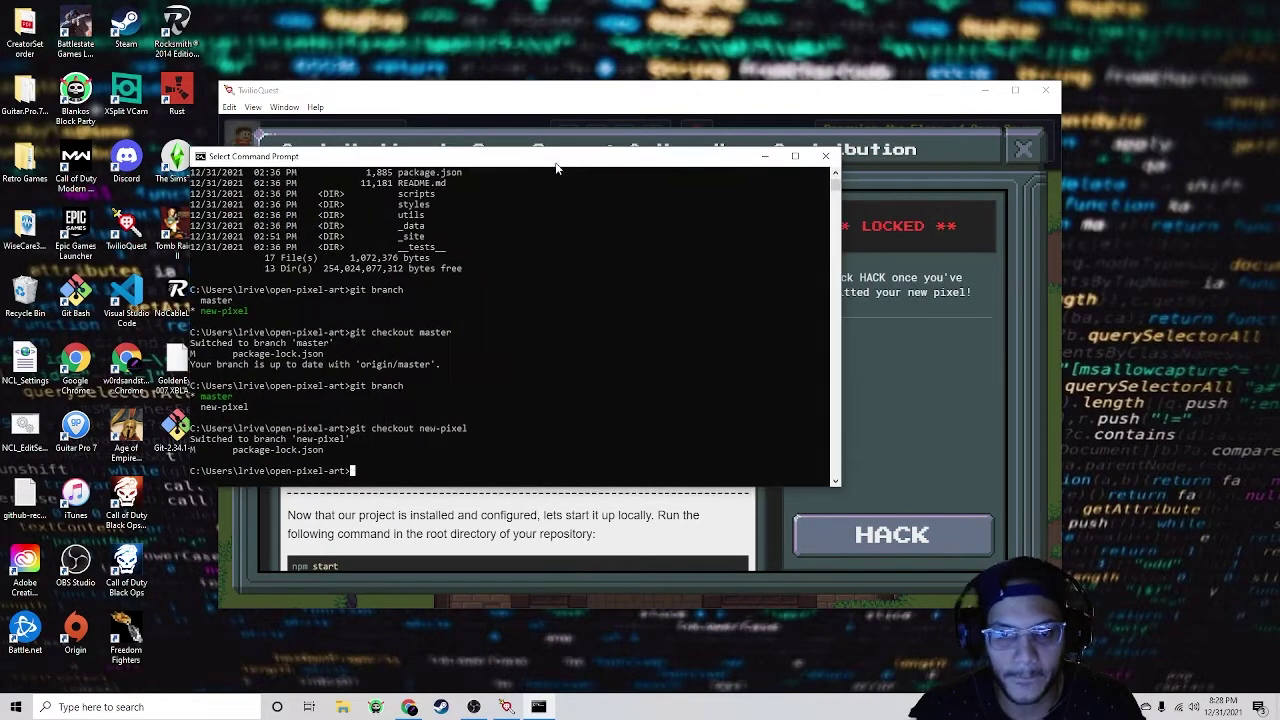
left_click(697, 157)
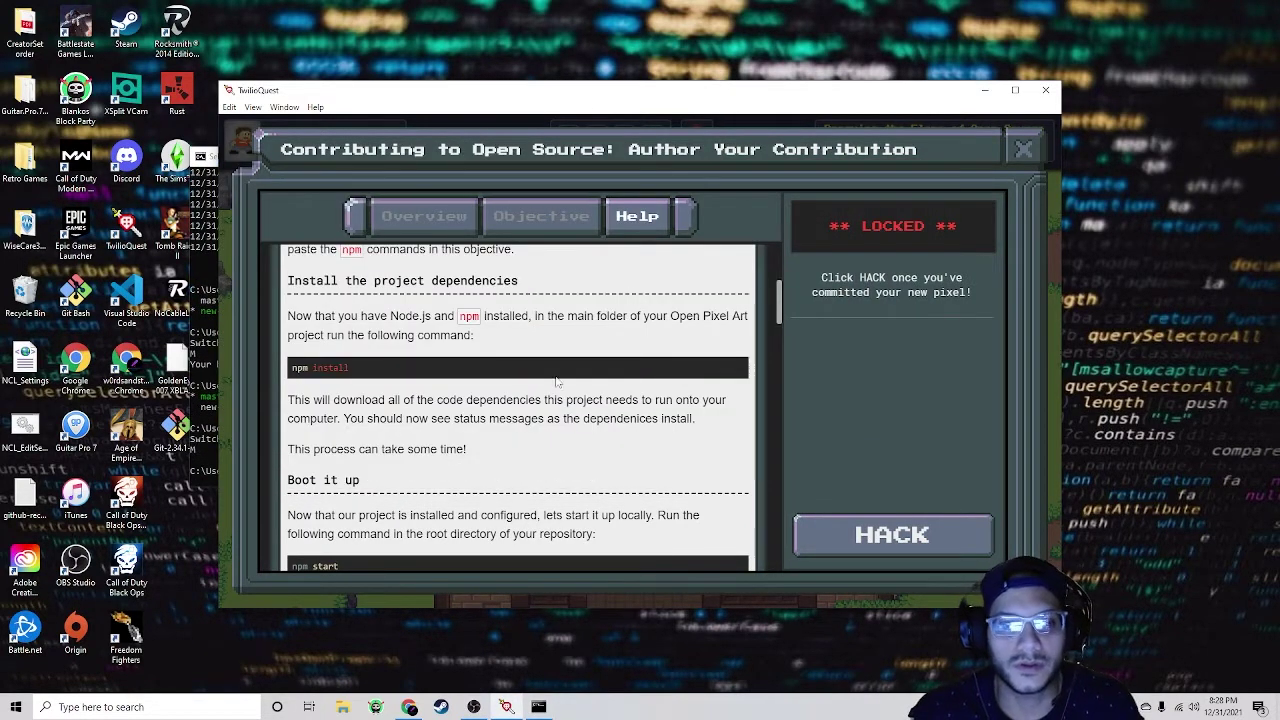
left_click(211, 371)
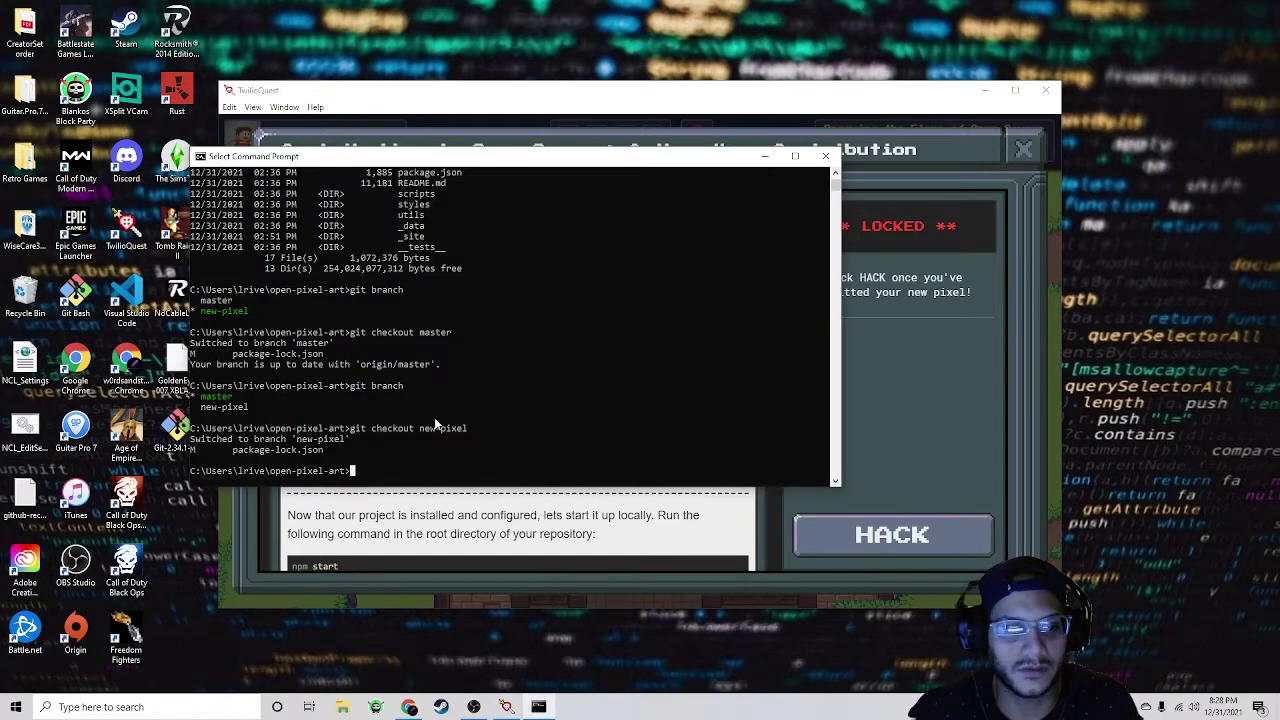
left_click_drag(542, 165, 574, 192)
Step: Run npm install in open-pixel-art, auditing 1336 packages, and scroll the help to Boot it up
type("np")
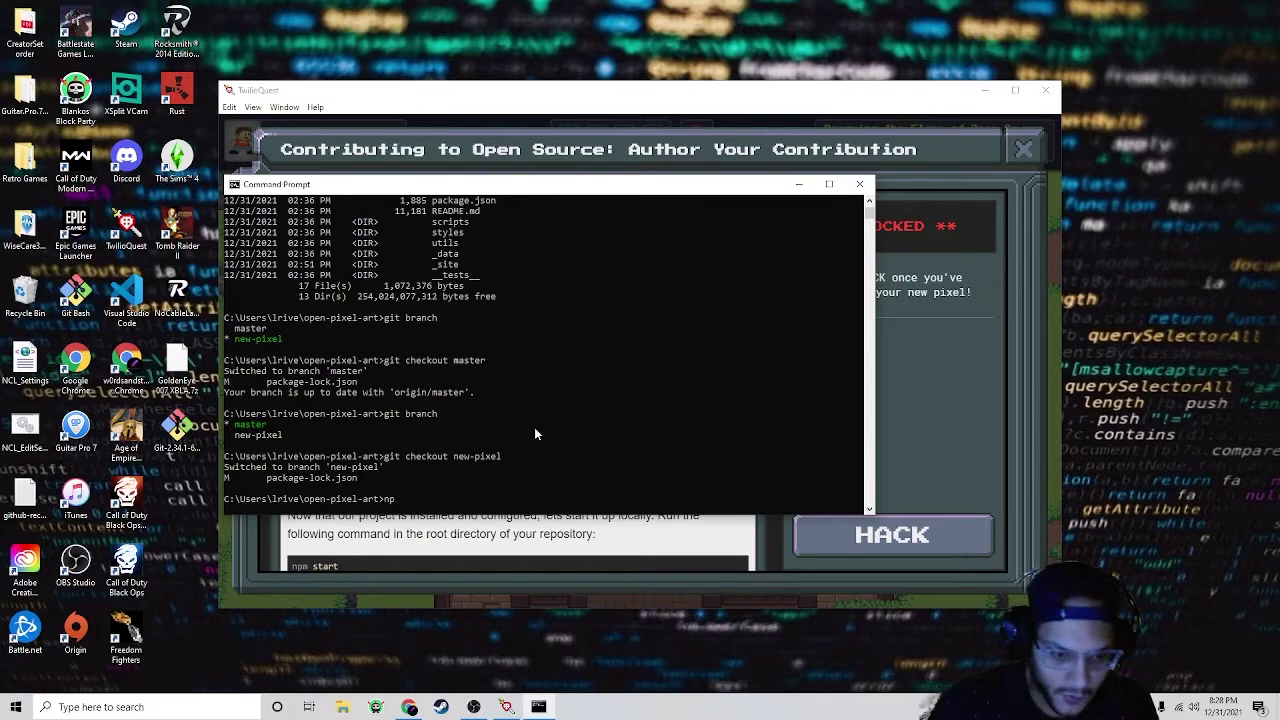
type("m install")
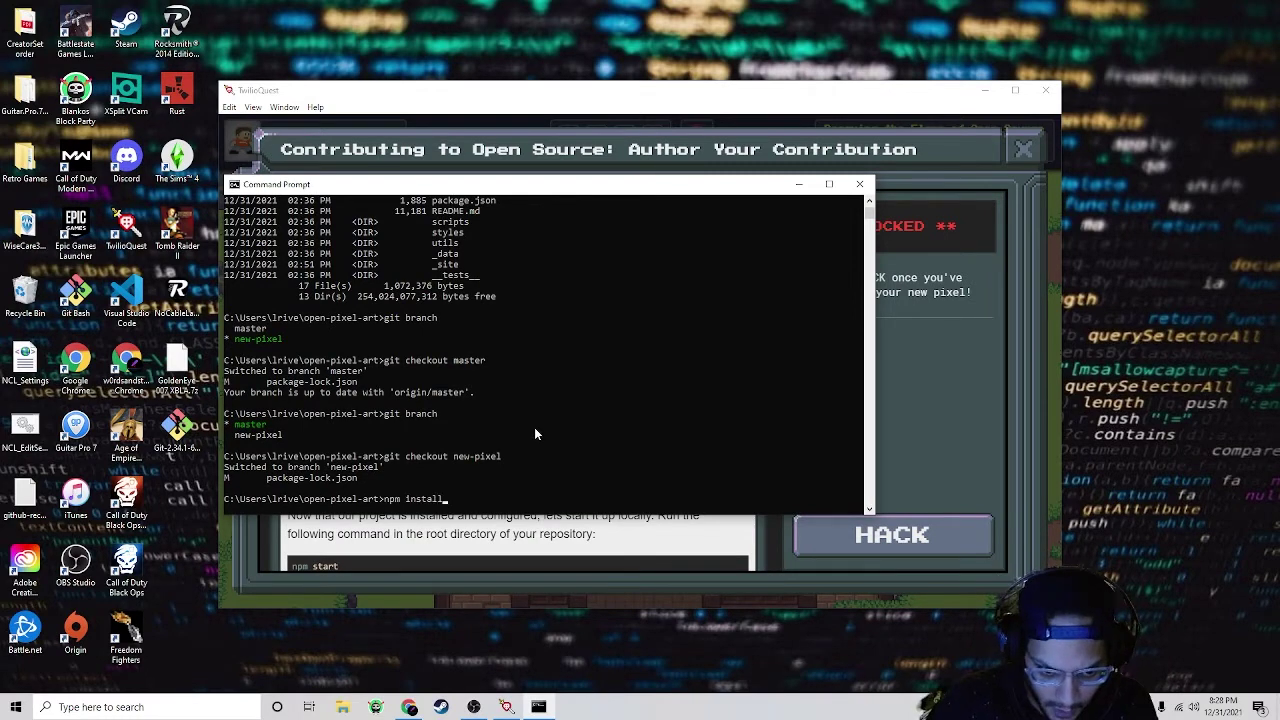
key("Return")
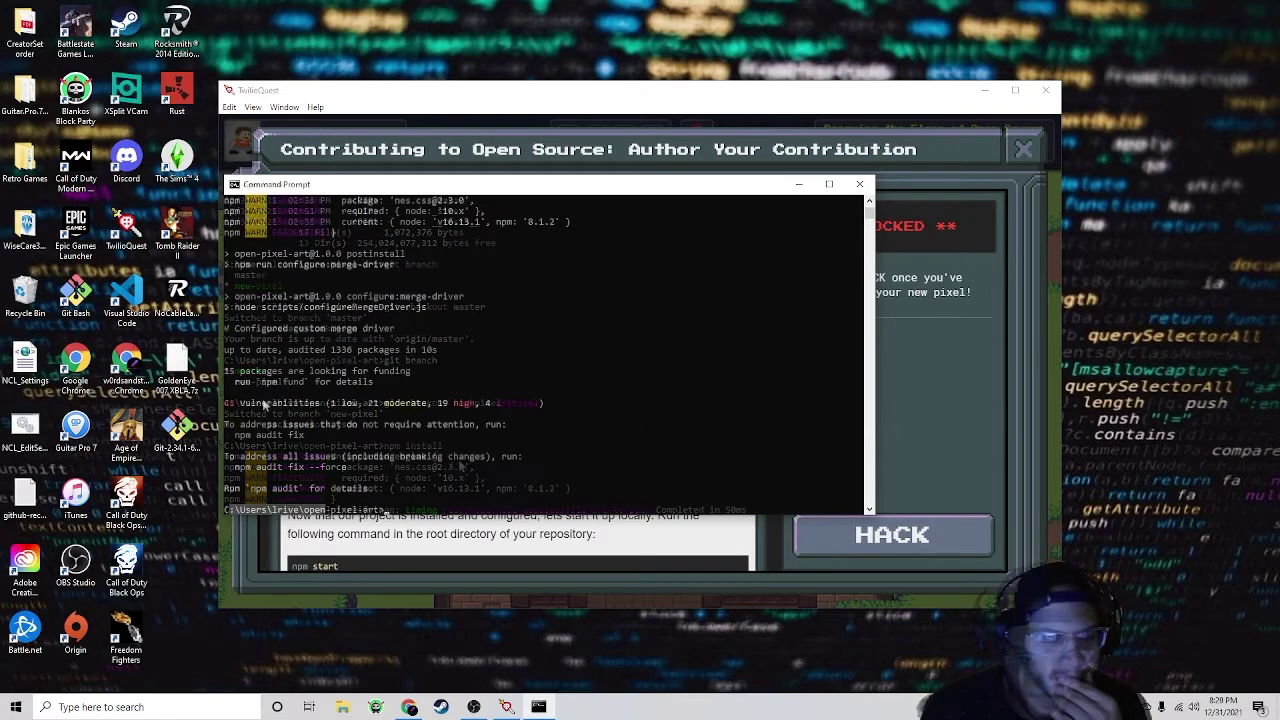
left_click(572, 112)
scroll(412, 398, "down", 3)
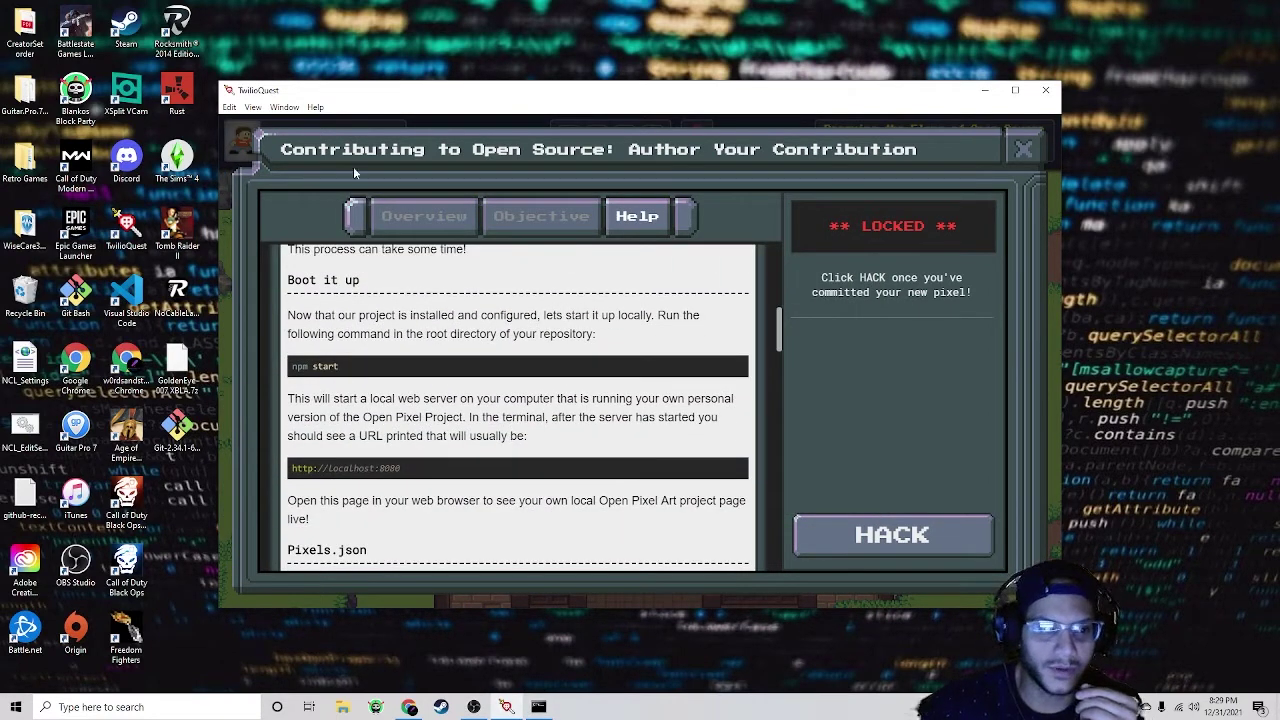
Step: Run npm start to serve the site, and select the localhost:8080 address in the help
left_click(540, 708)
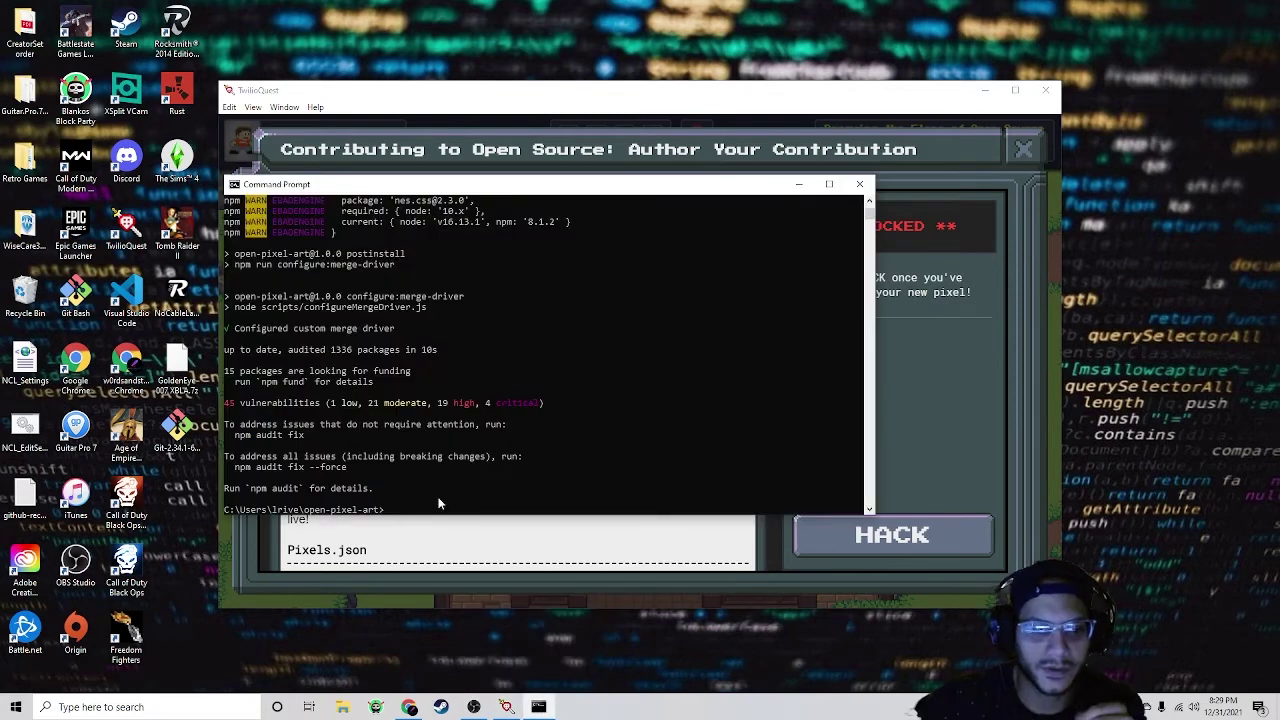
type("npm start")
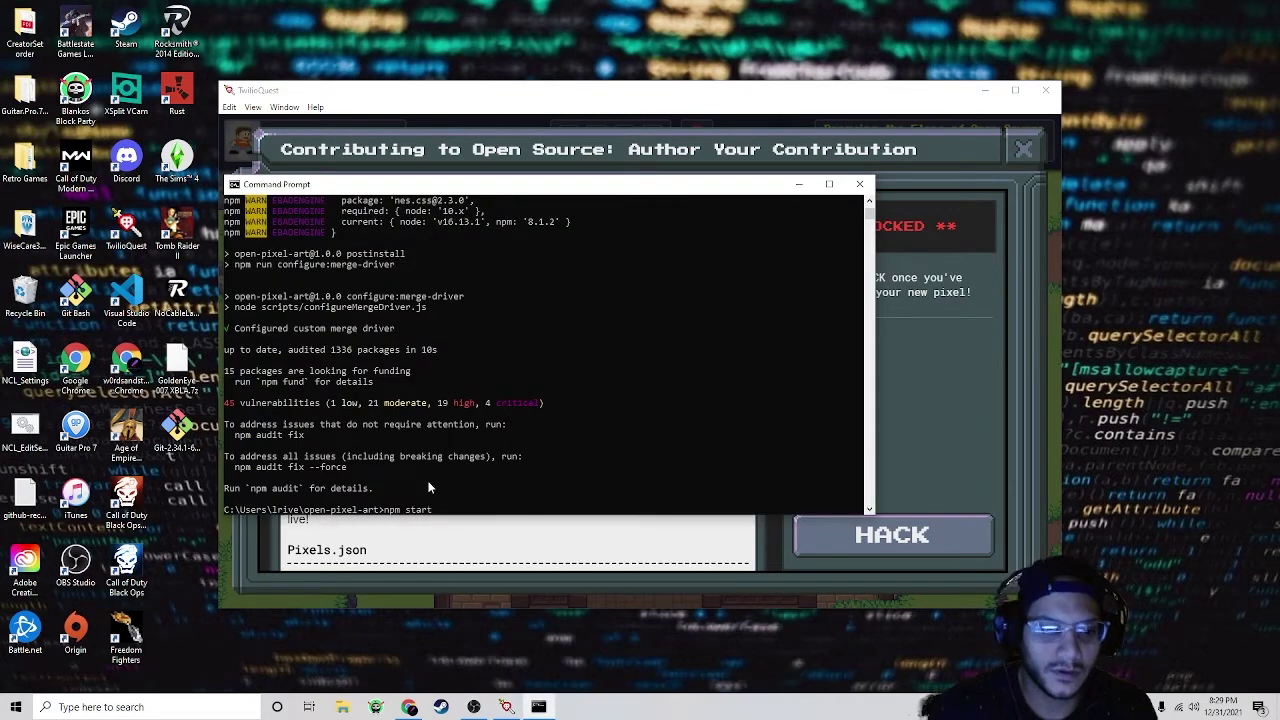
key("Return")
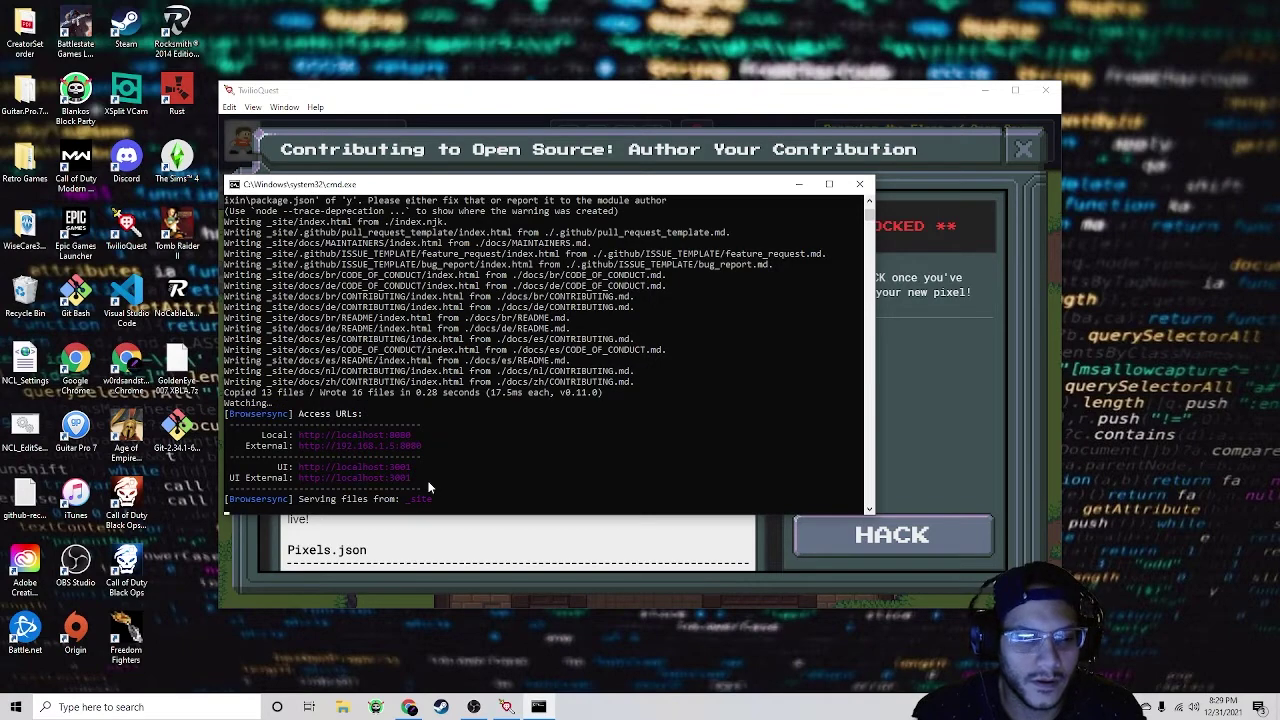
left_click(466, 535)
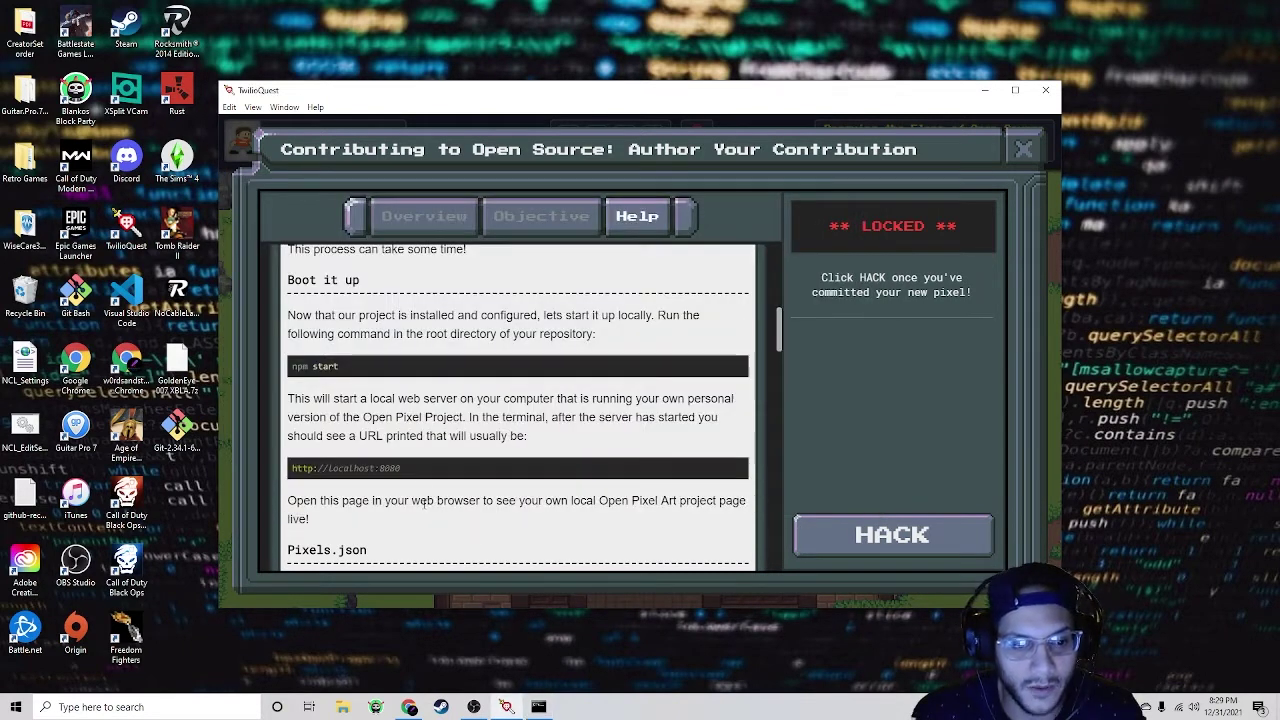
scroll(421, 484, "down", 2)
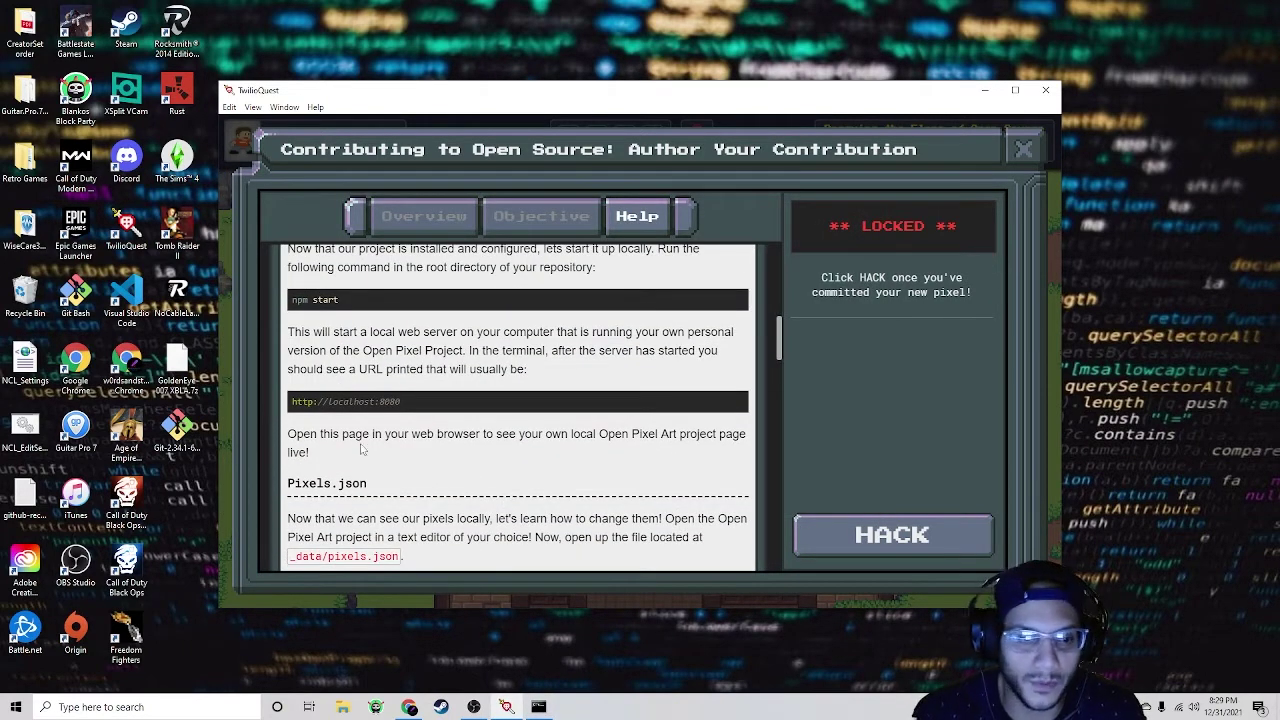
left_click_drag(401, 403, 293, 401)
key("ctrl+c")
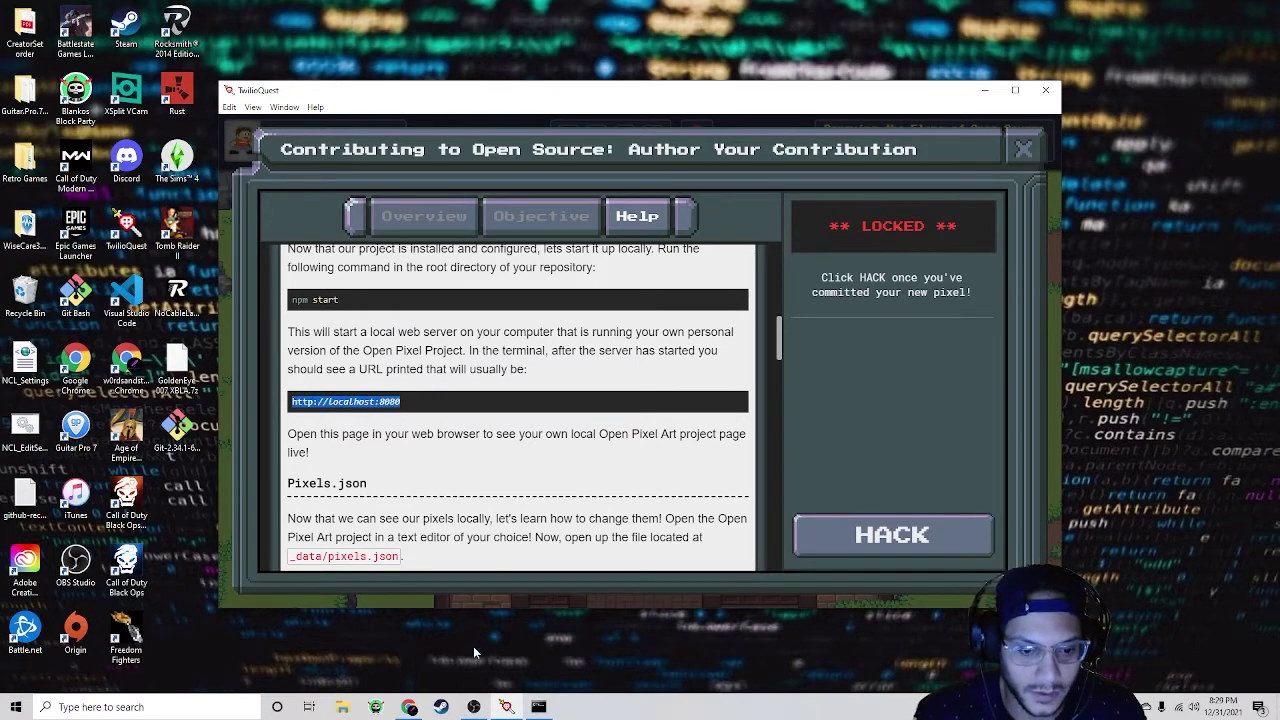
left_click(409, 707)
left_click(380, 34)
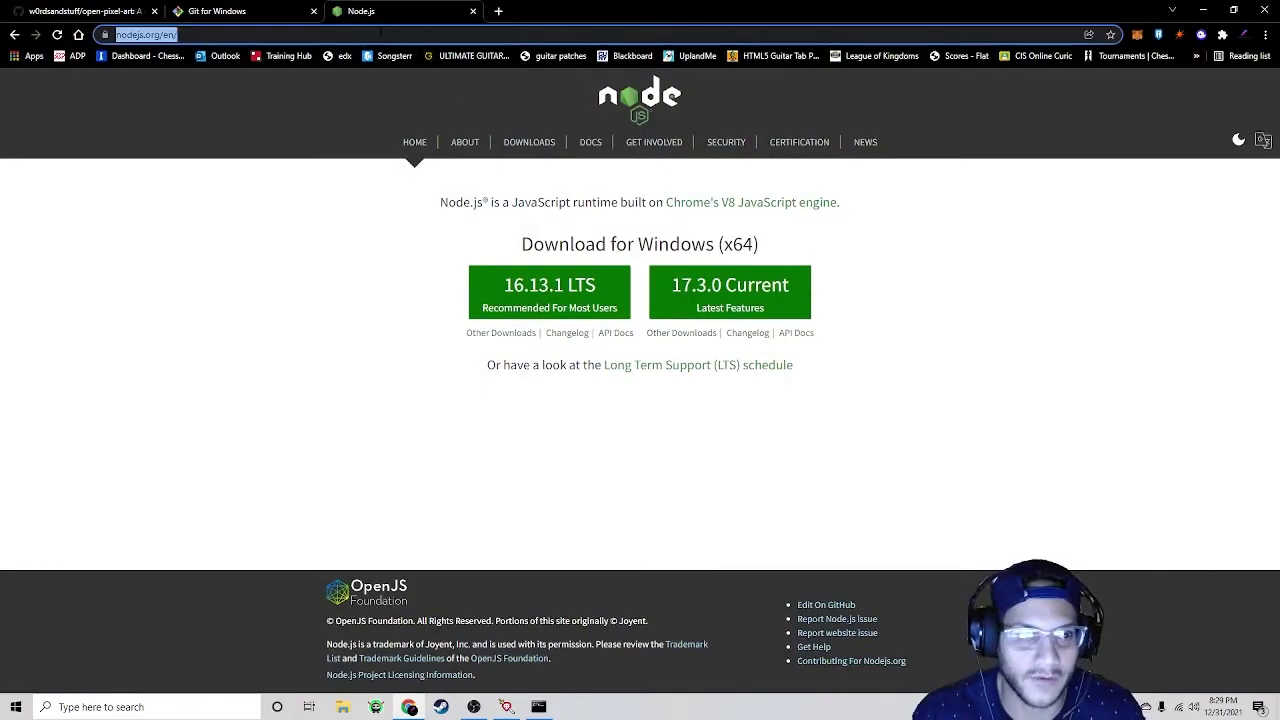
key("ctrl+v")
key("Return")
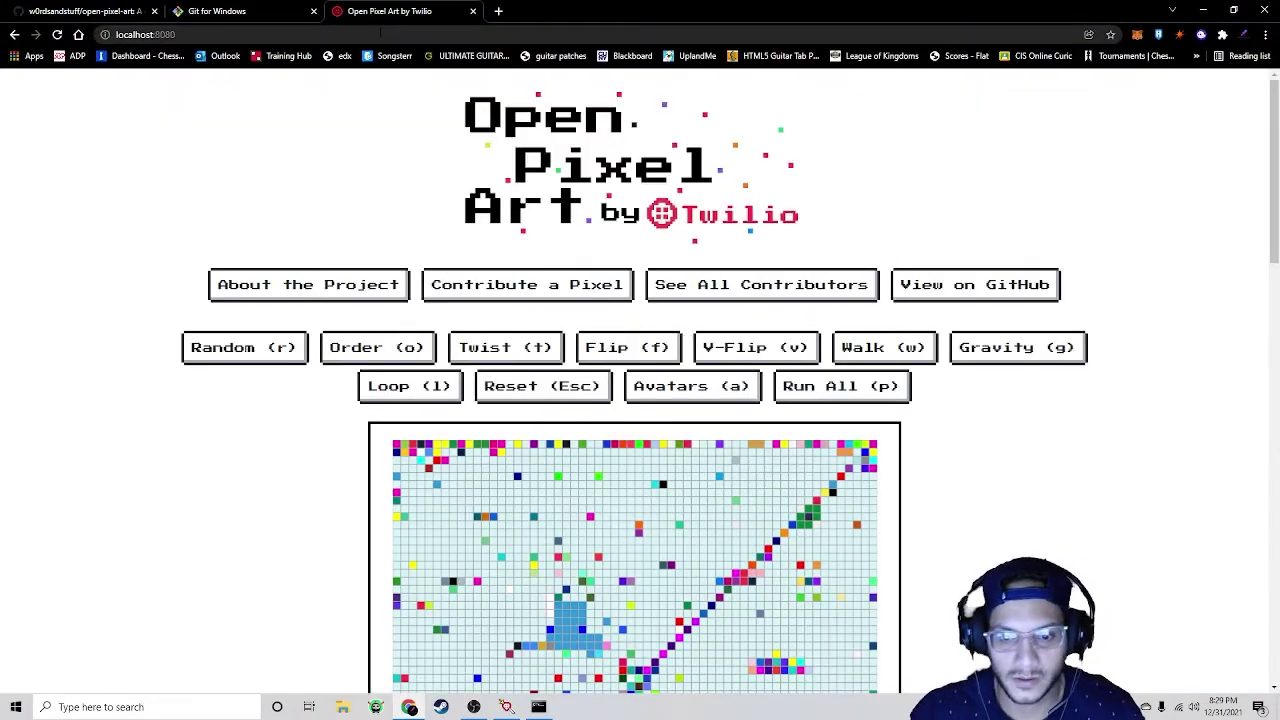
scroll(1043, 454, "down", 2)
scroll(1043, 454, "down", 2)
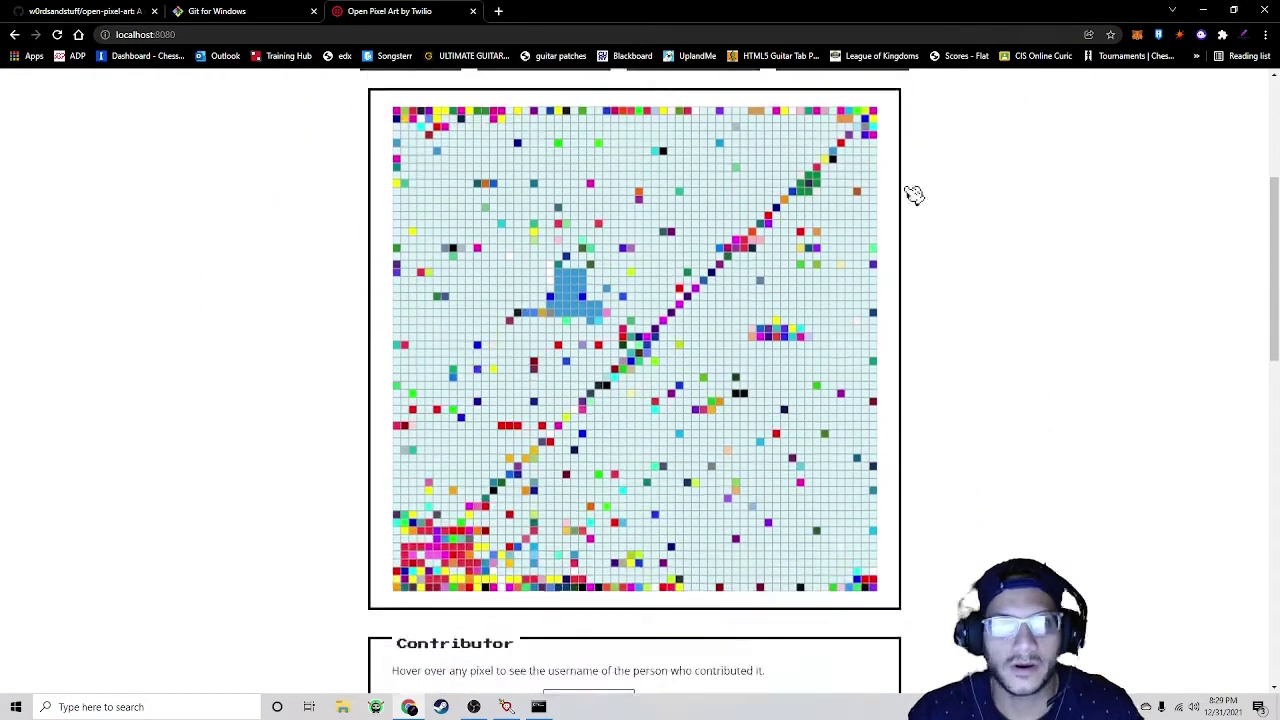
double_click(656, 6)
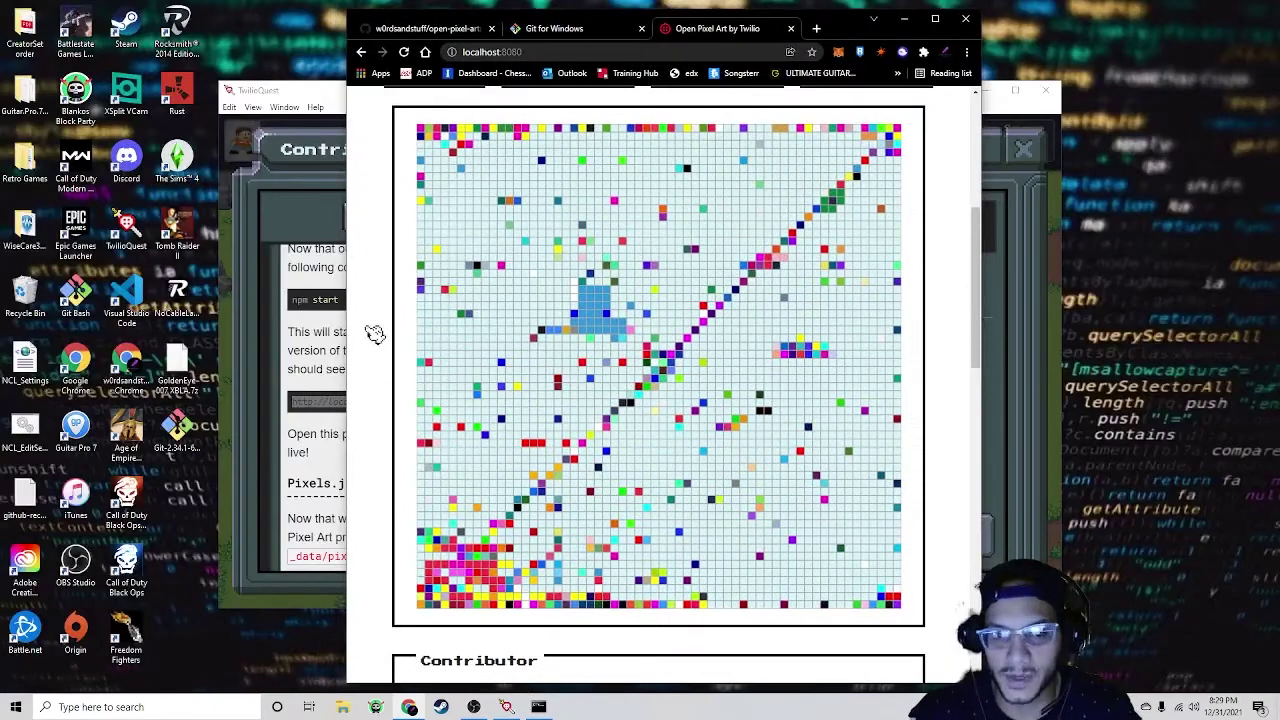
Step: Check the server output in the console, then view the site's pixel grid in Chrome
left_click(316, 90)
left_click(434, 394)
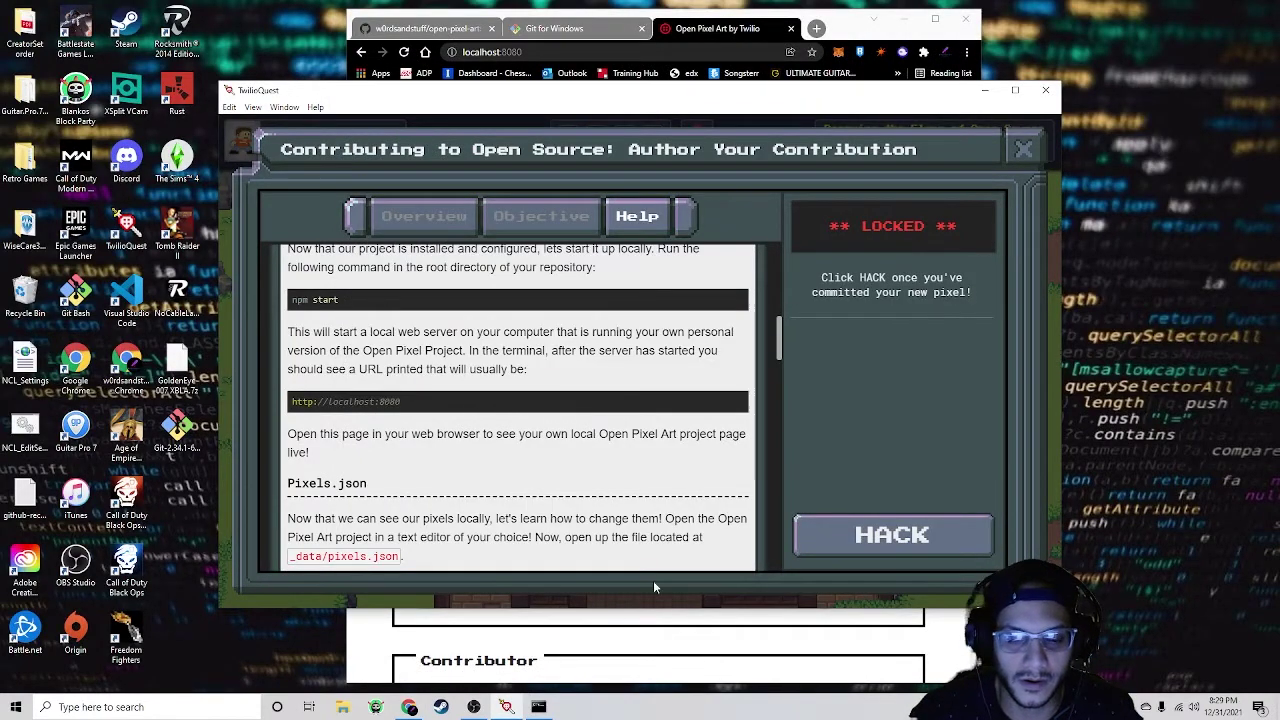
left_click(538, 707)
scroll(470, 414, "up", 3)
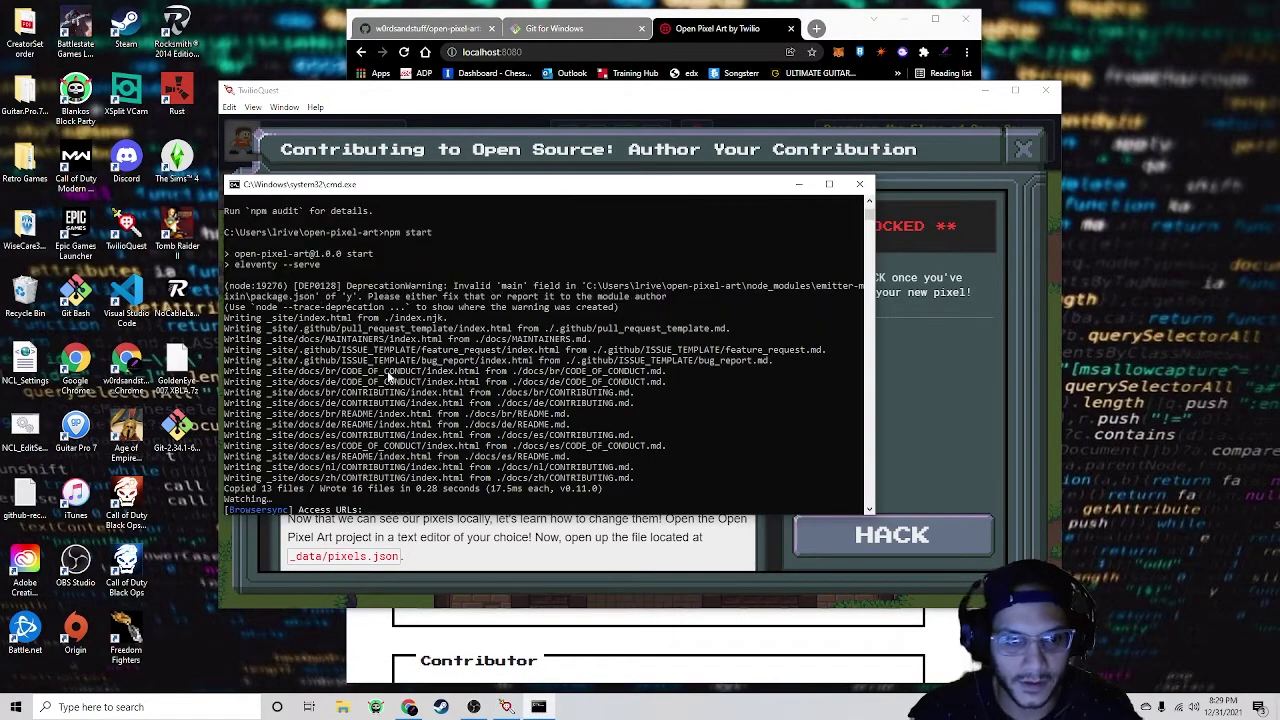
scroll(400, 376, "down", 8)
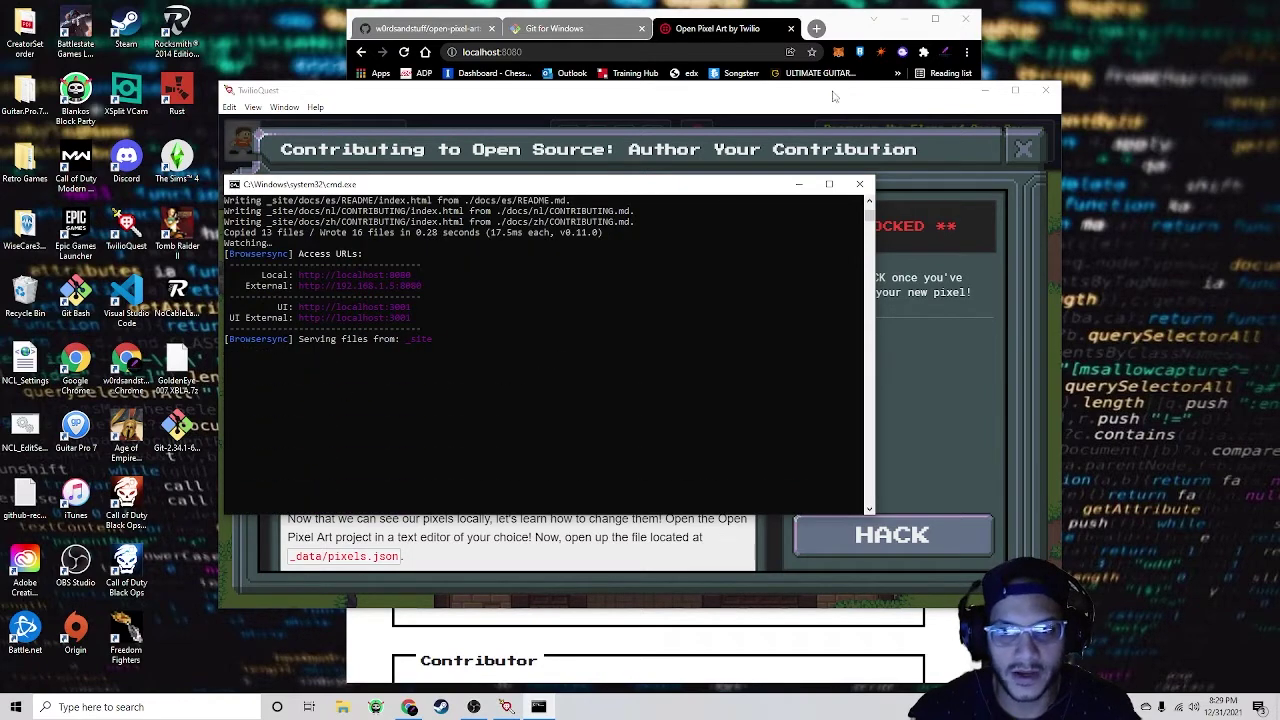
left_click(798, 185)
left_click(846, 28)
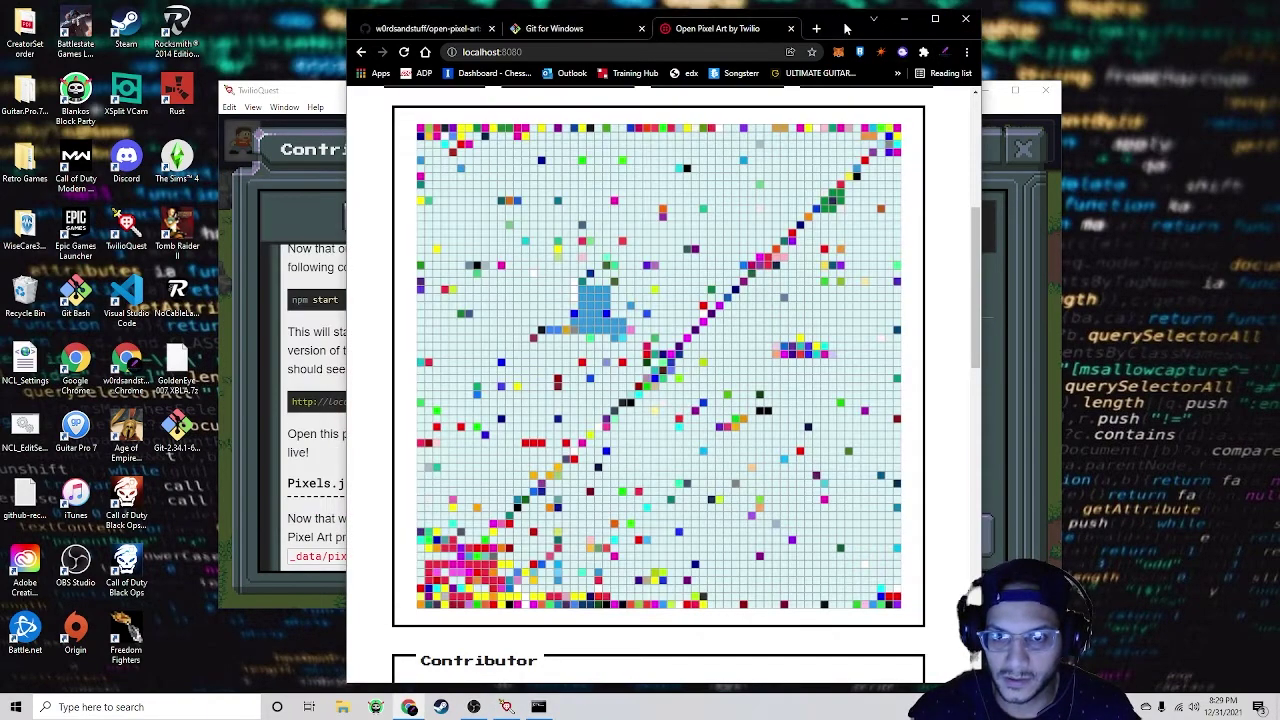
scroll(649, 486, "down", 3)
scroll(591, 320, "up", 3)
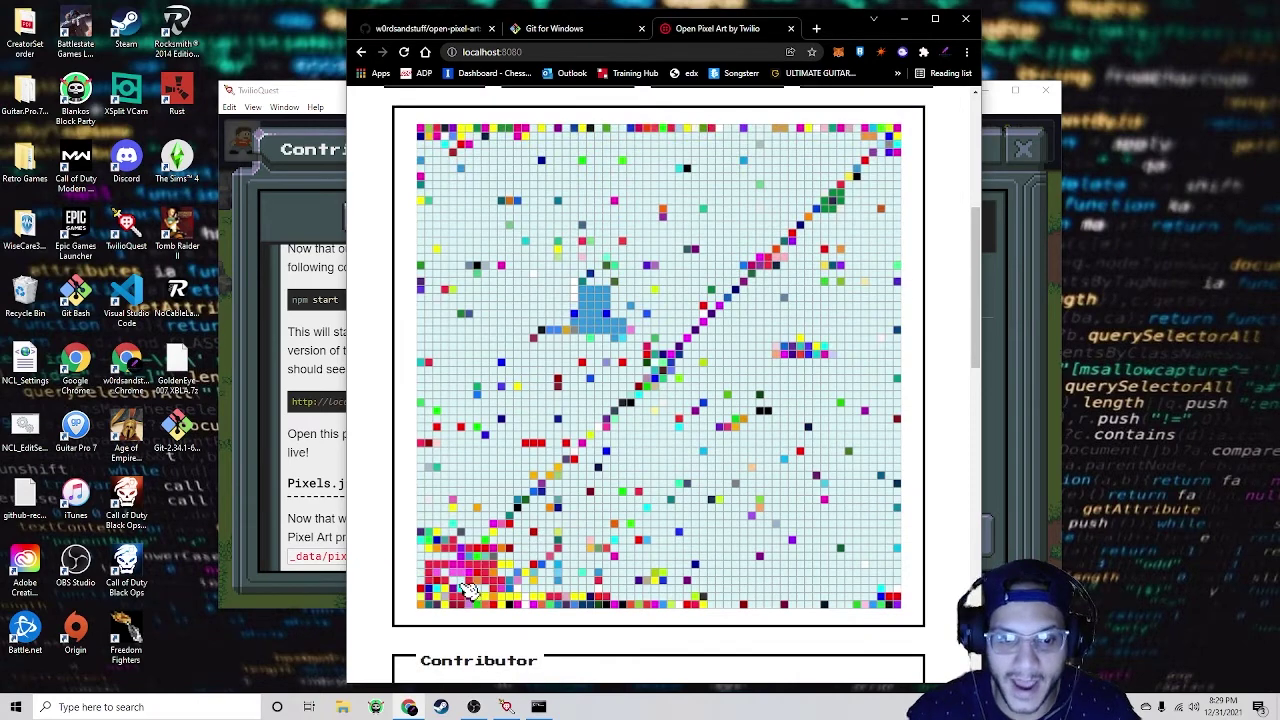